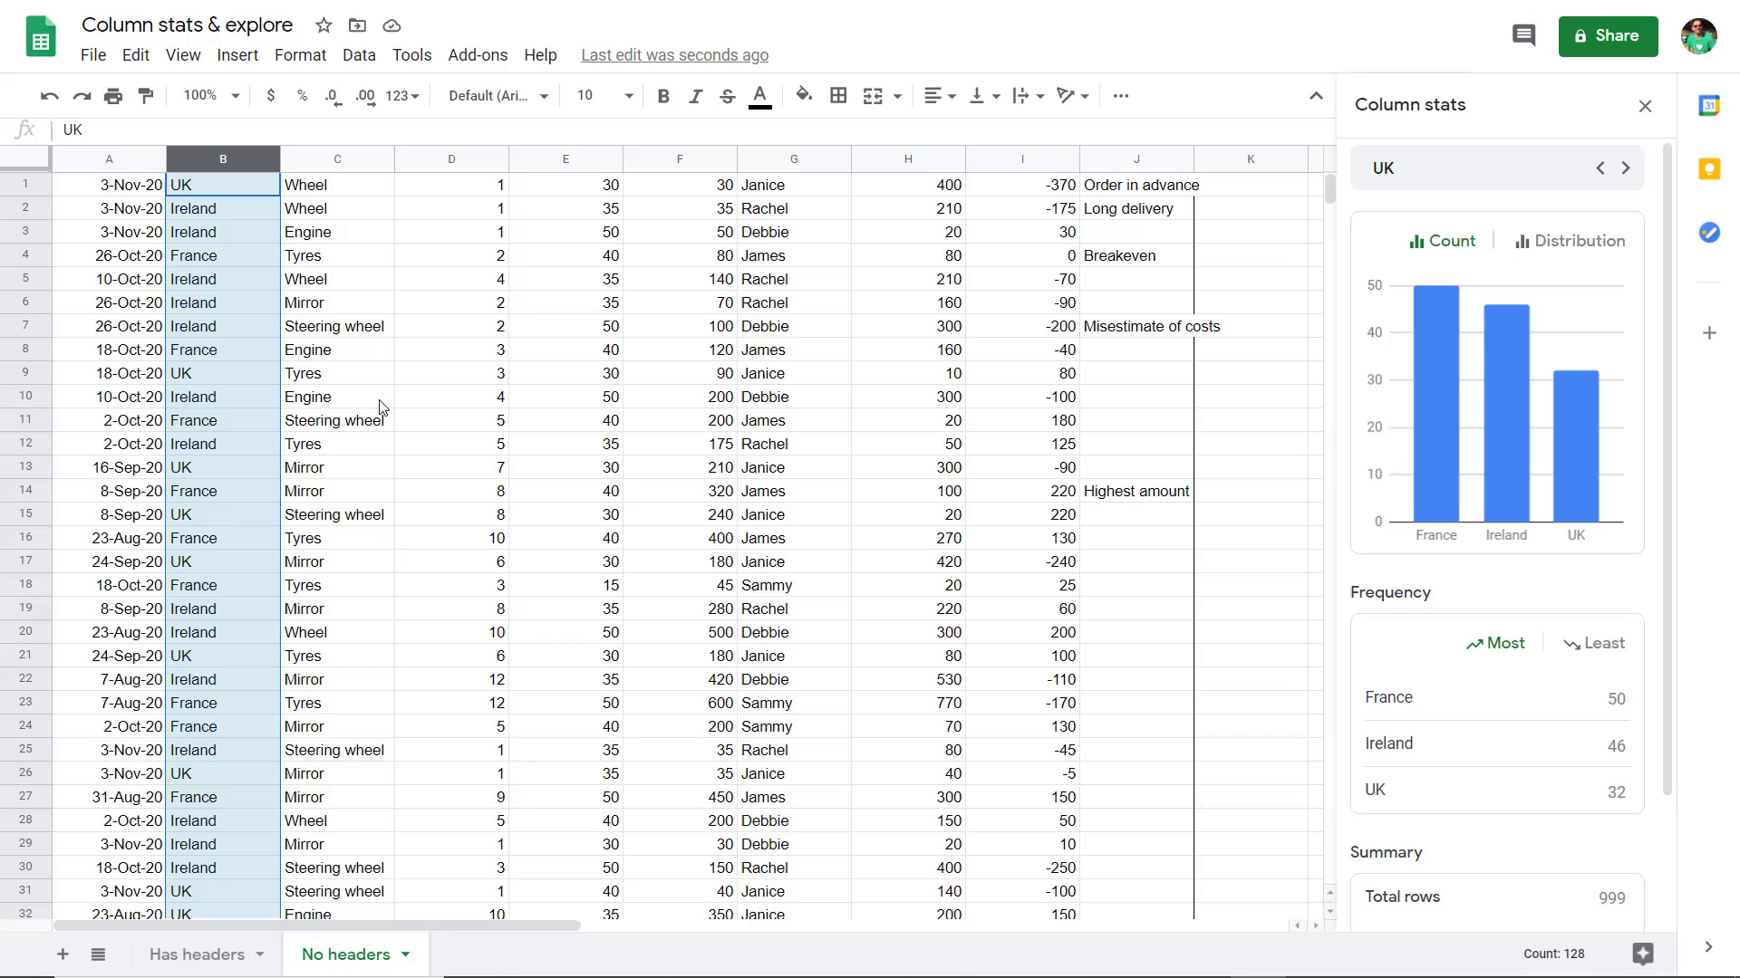
List column C's part frequencies least common first, then show column D's stats (sum 630, median 4)
{"action": "left_click", "coordinate": [337, 163]}
{"action": "mouse_move", "coordinate": [1423, 517]}
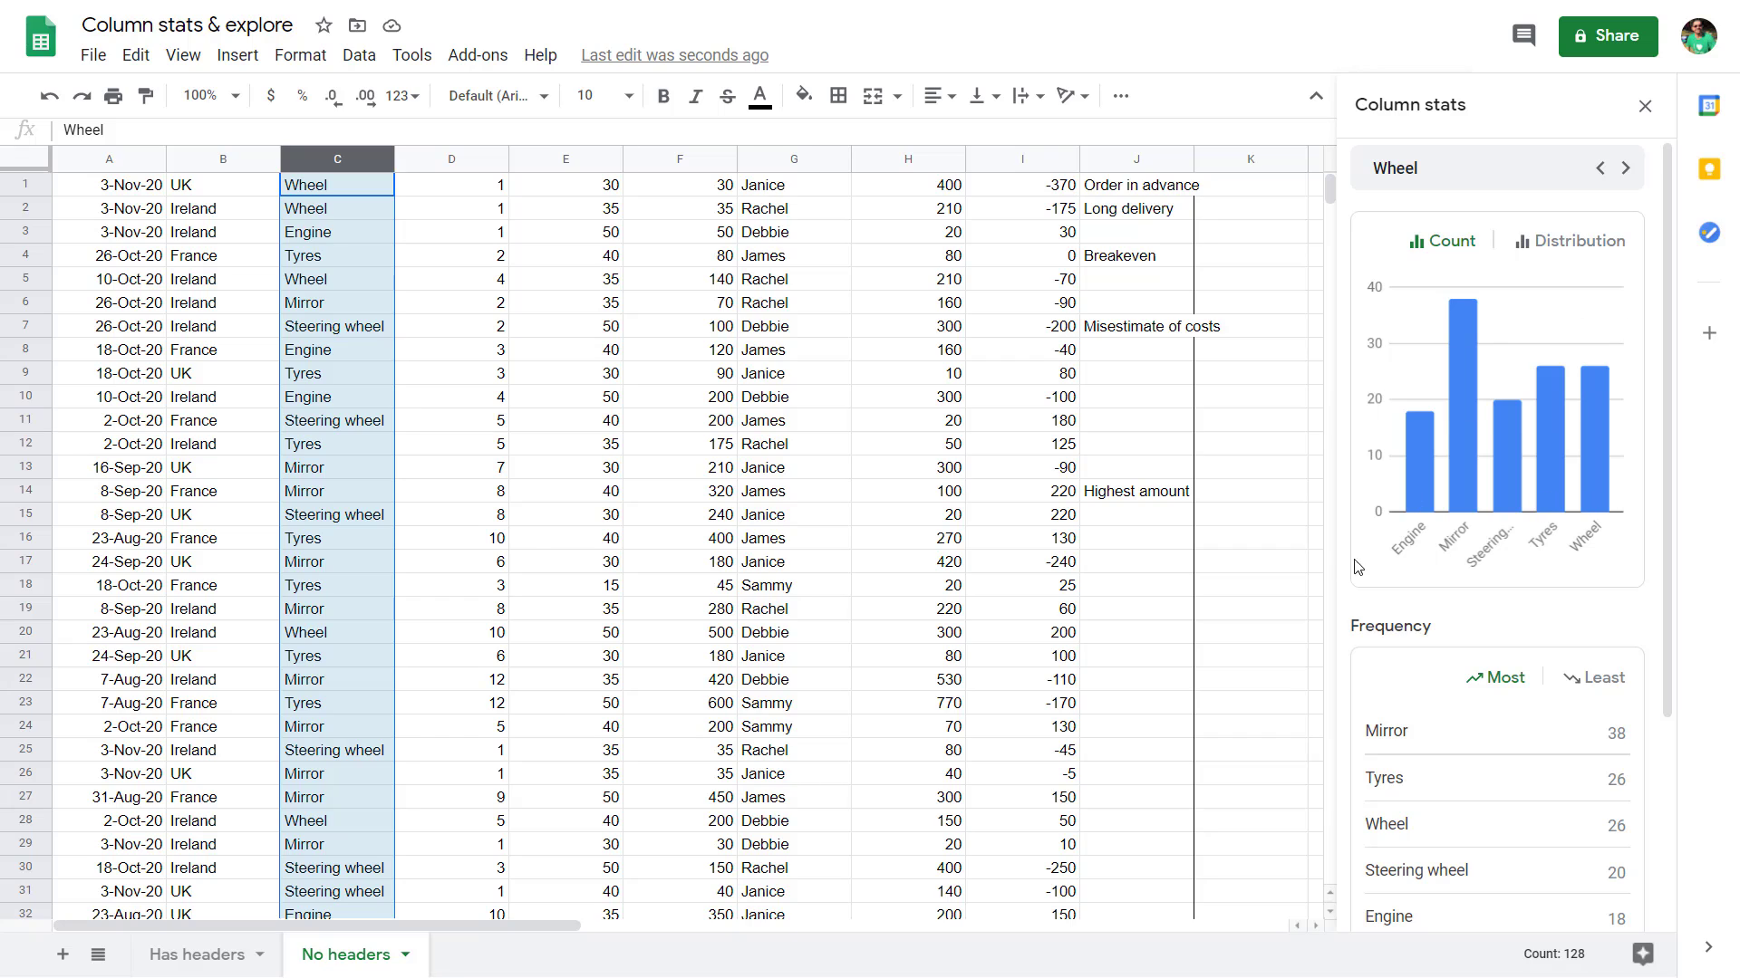
{"action": "scroll", "coordinate": [1674, 600], "scroll_direction": "down", "scroll_amount": 2}
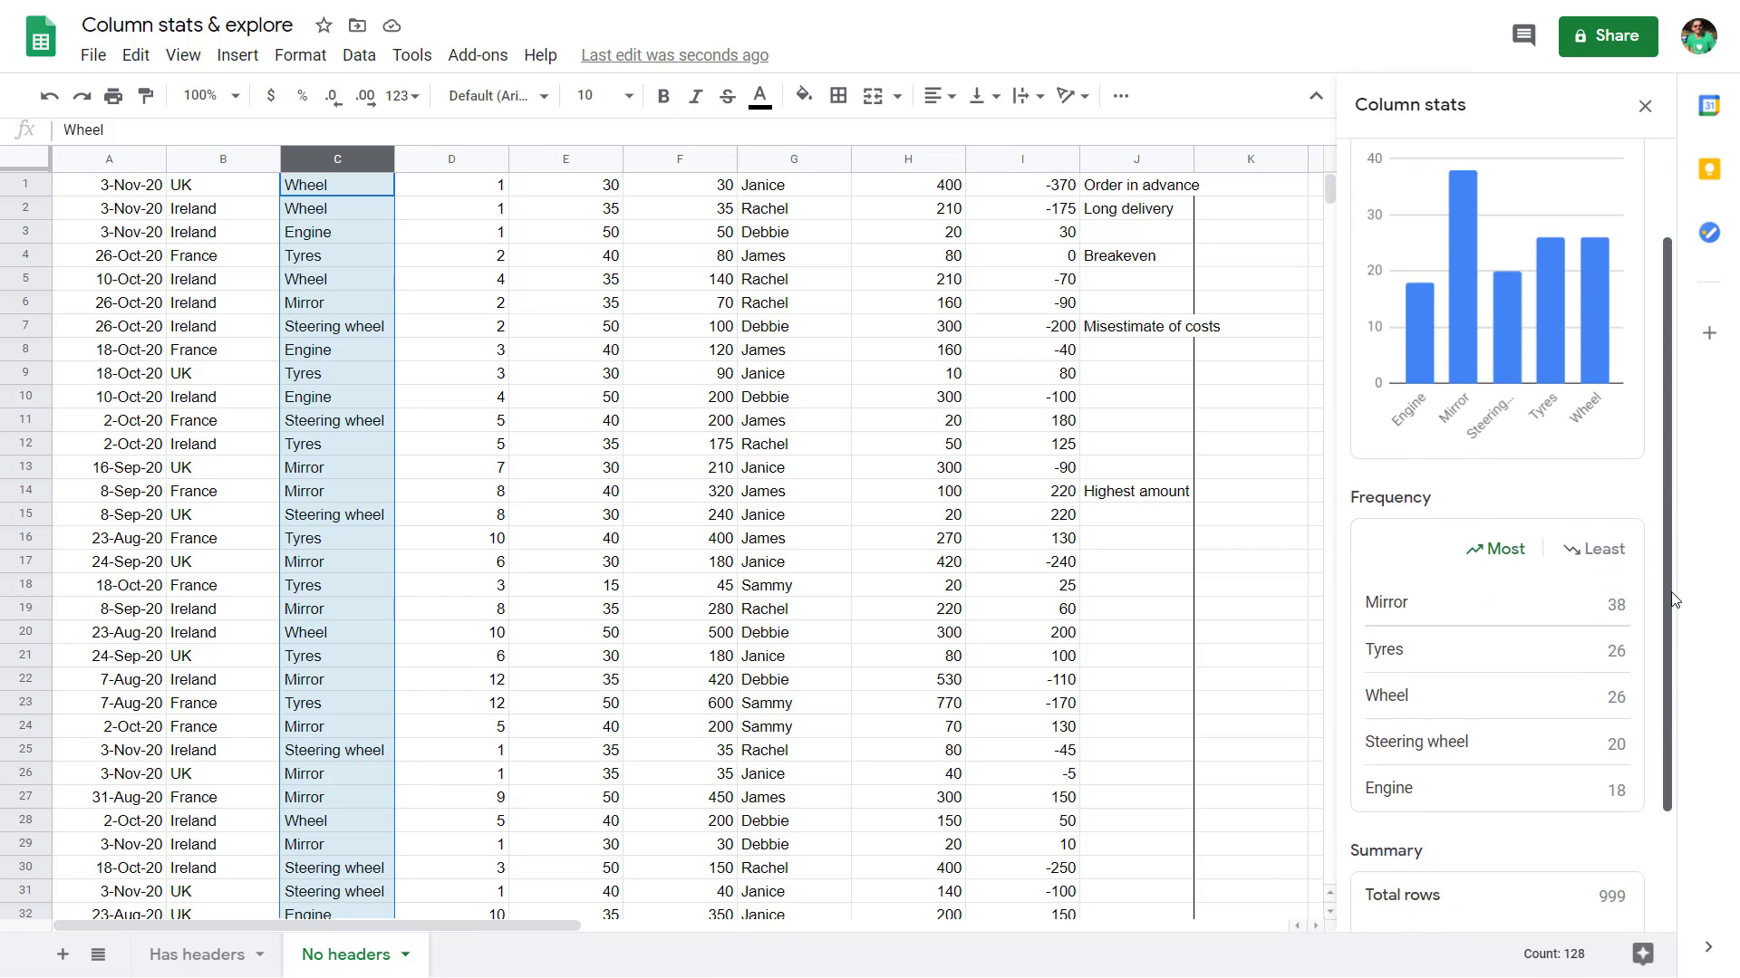
{"action": "scroll", "coordinate": [1674, 600], "scroll_direction": "down", "scroll_amount": 2}
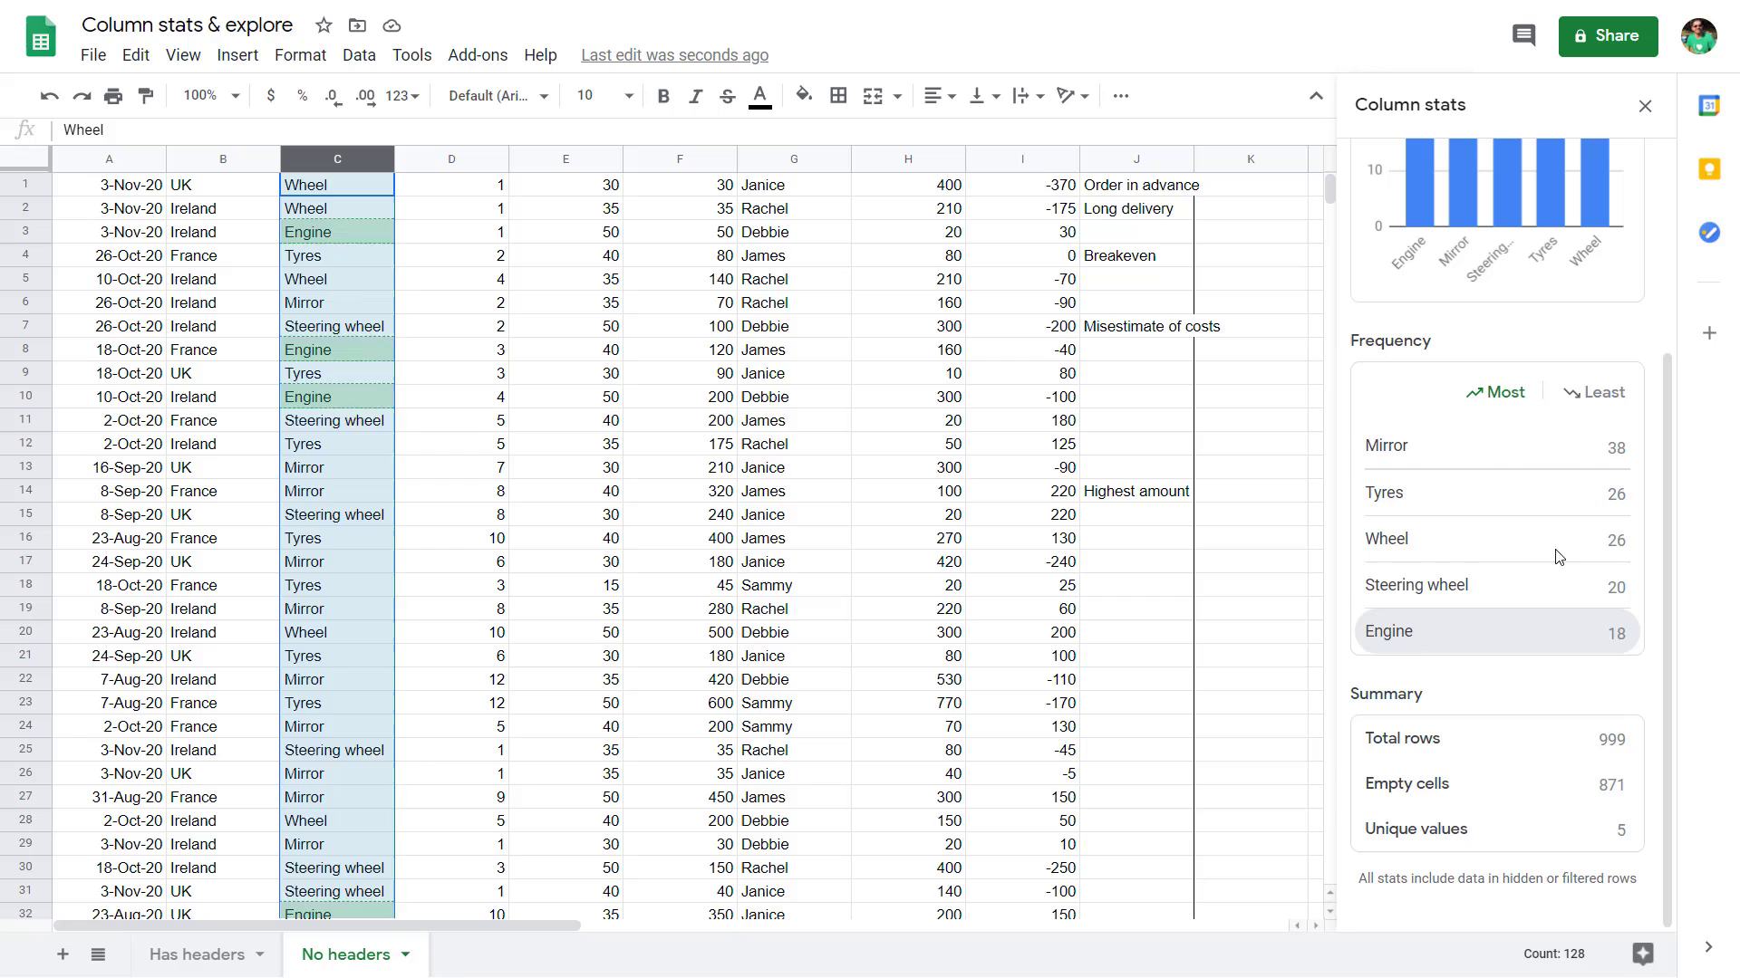
{"action": "left_click", "coordinate": [1594, 392]}
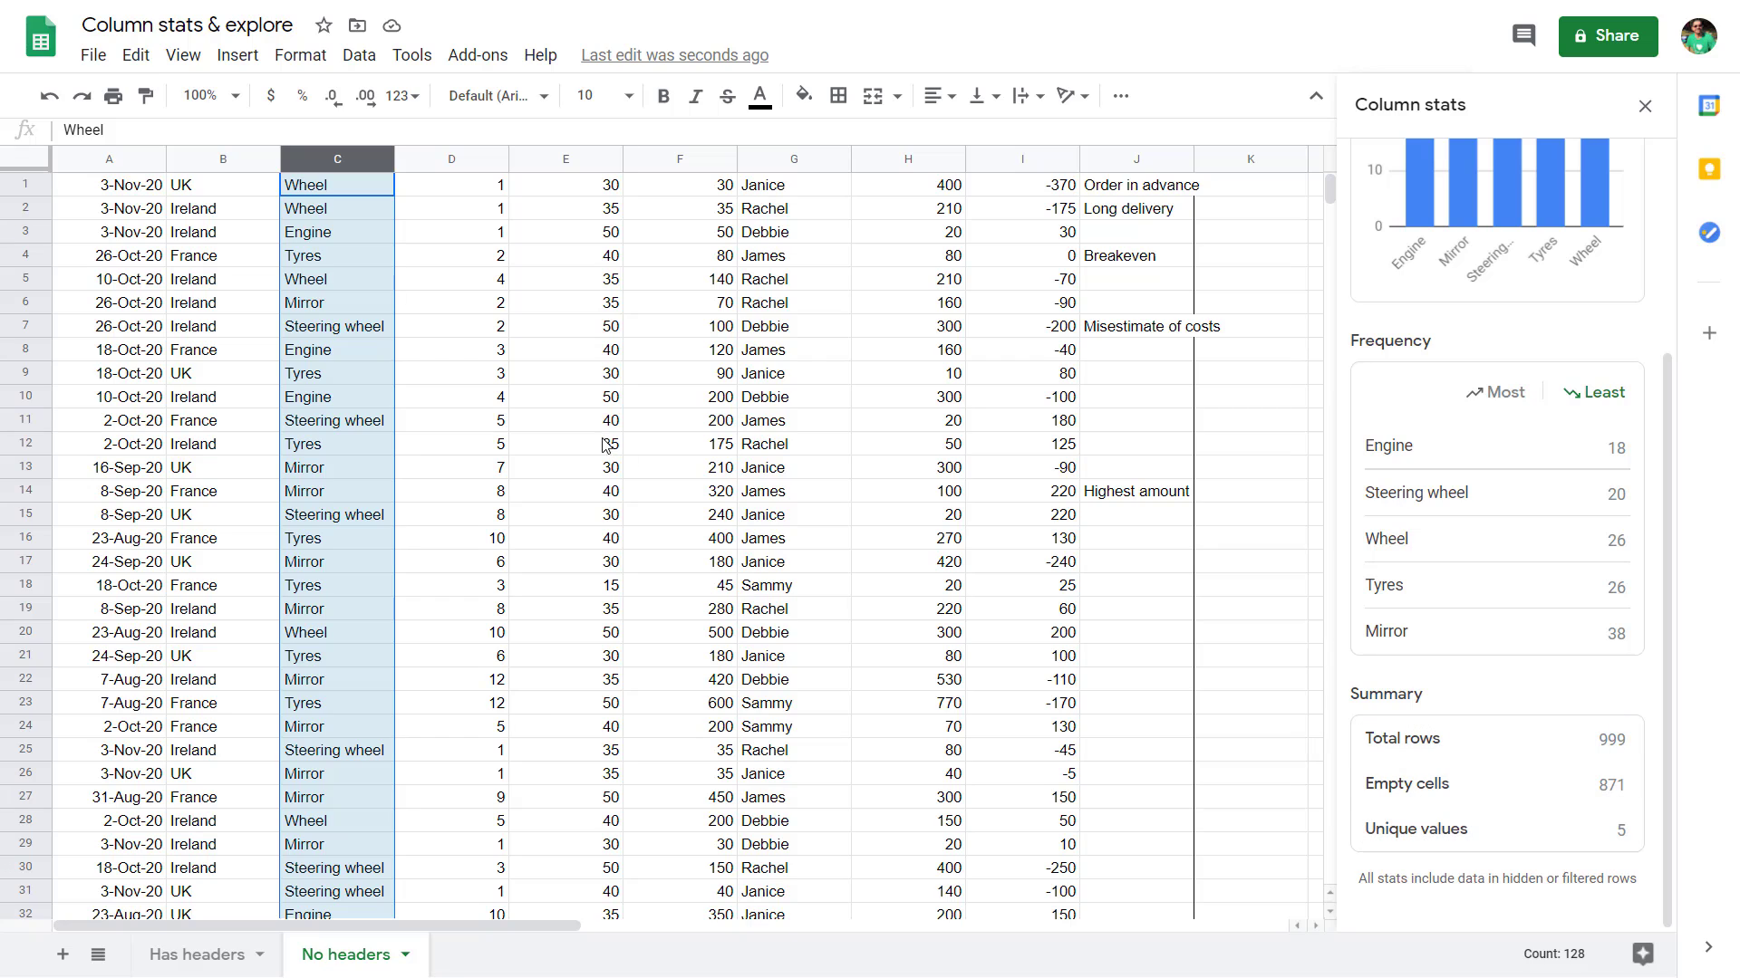
{"action": "left_click", "coordinate": [457, 159]}
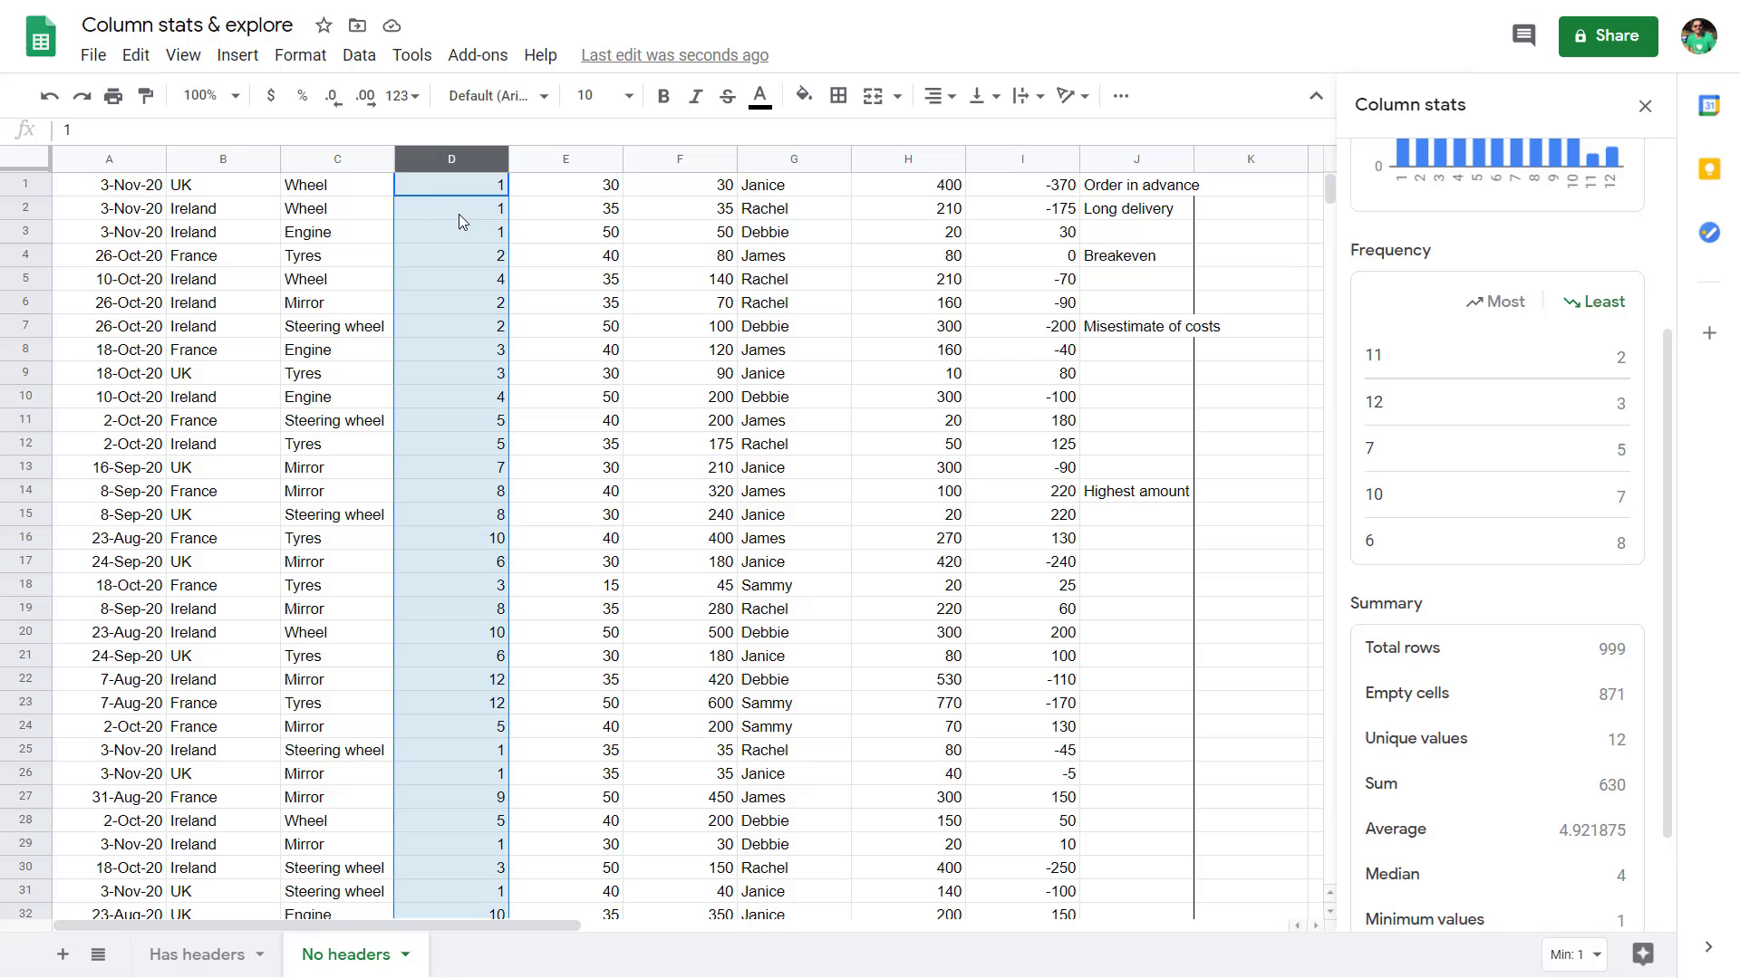
View column D's quantities as a distribution histogram
{"action": "scroll", "coordinate": [1563, 344], "scroll_direction": "up", "scroll_amount": 3}
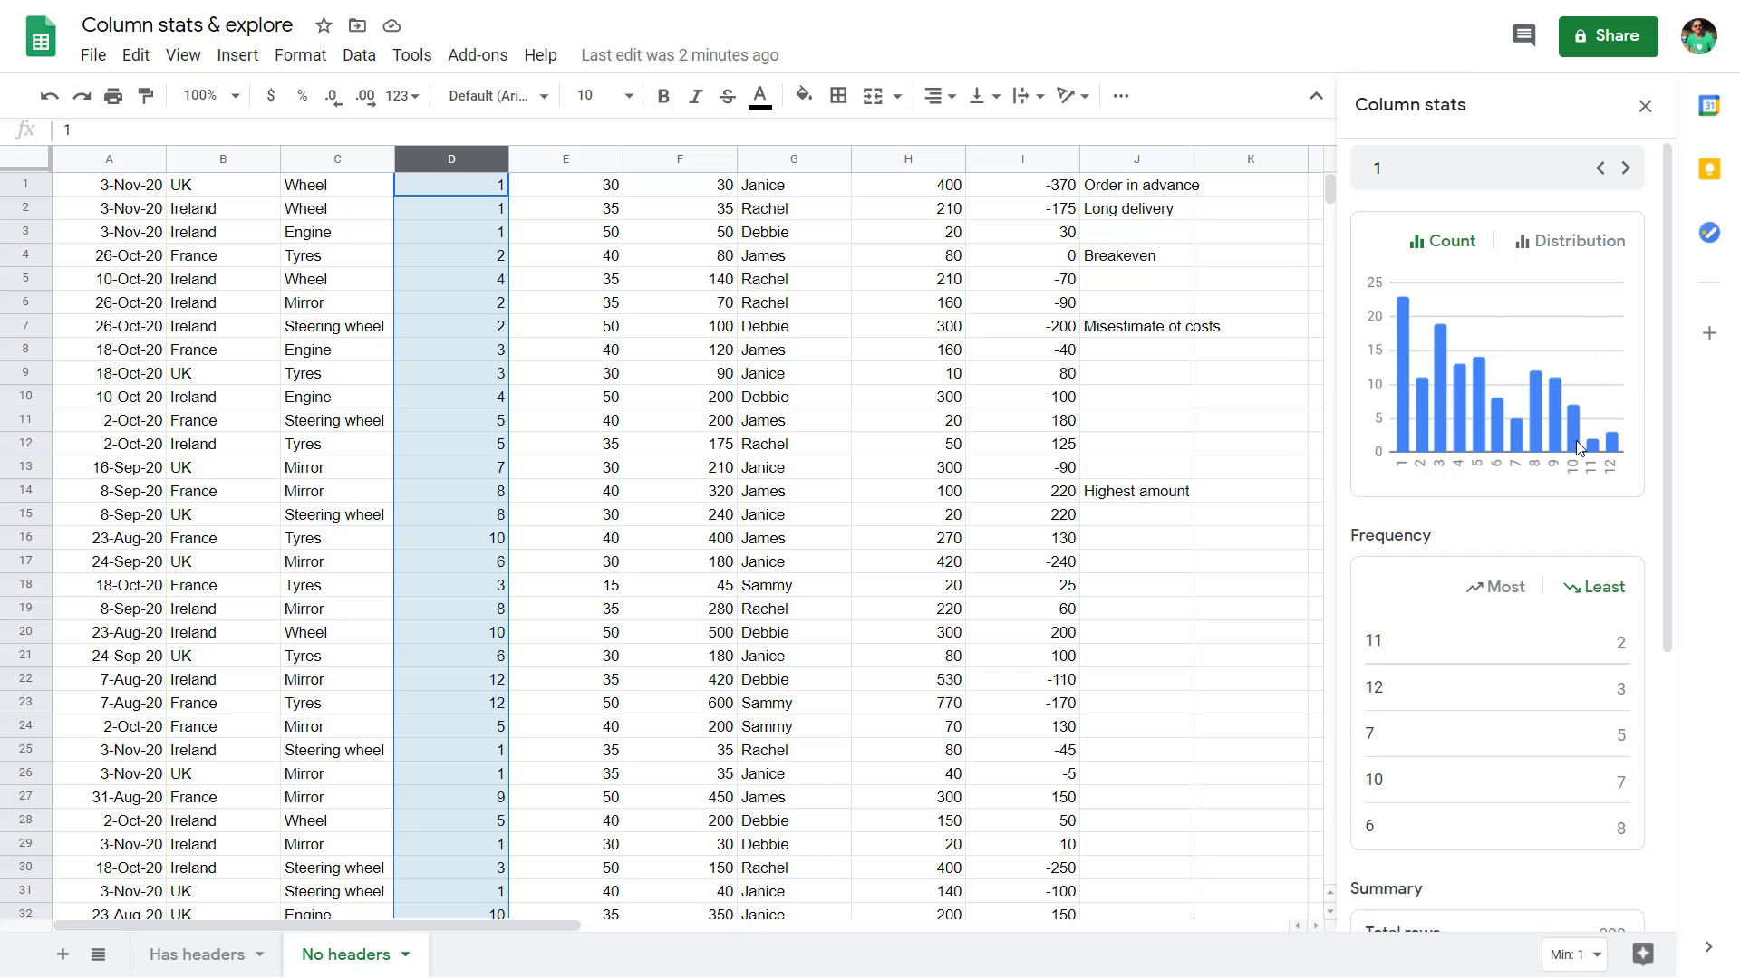
{"action": "left_click", "coordinate": [1581, 240]}
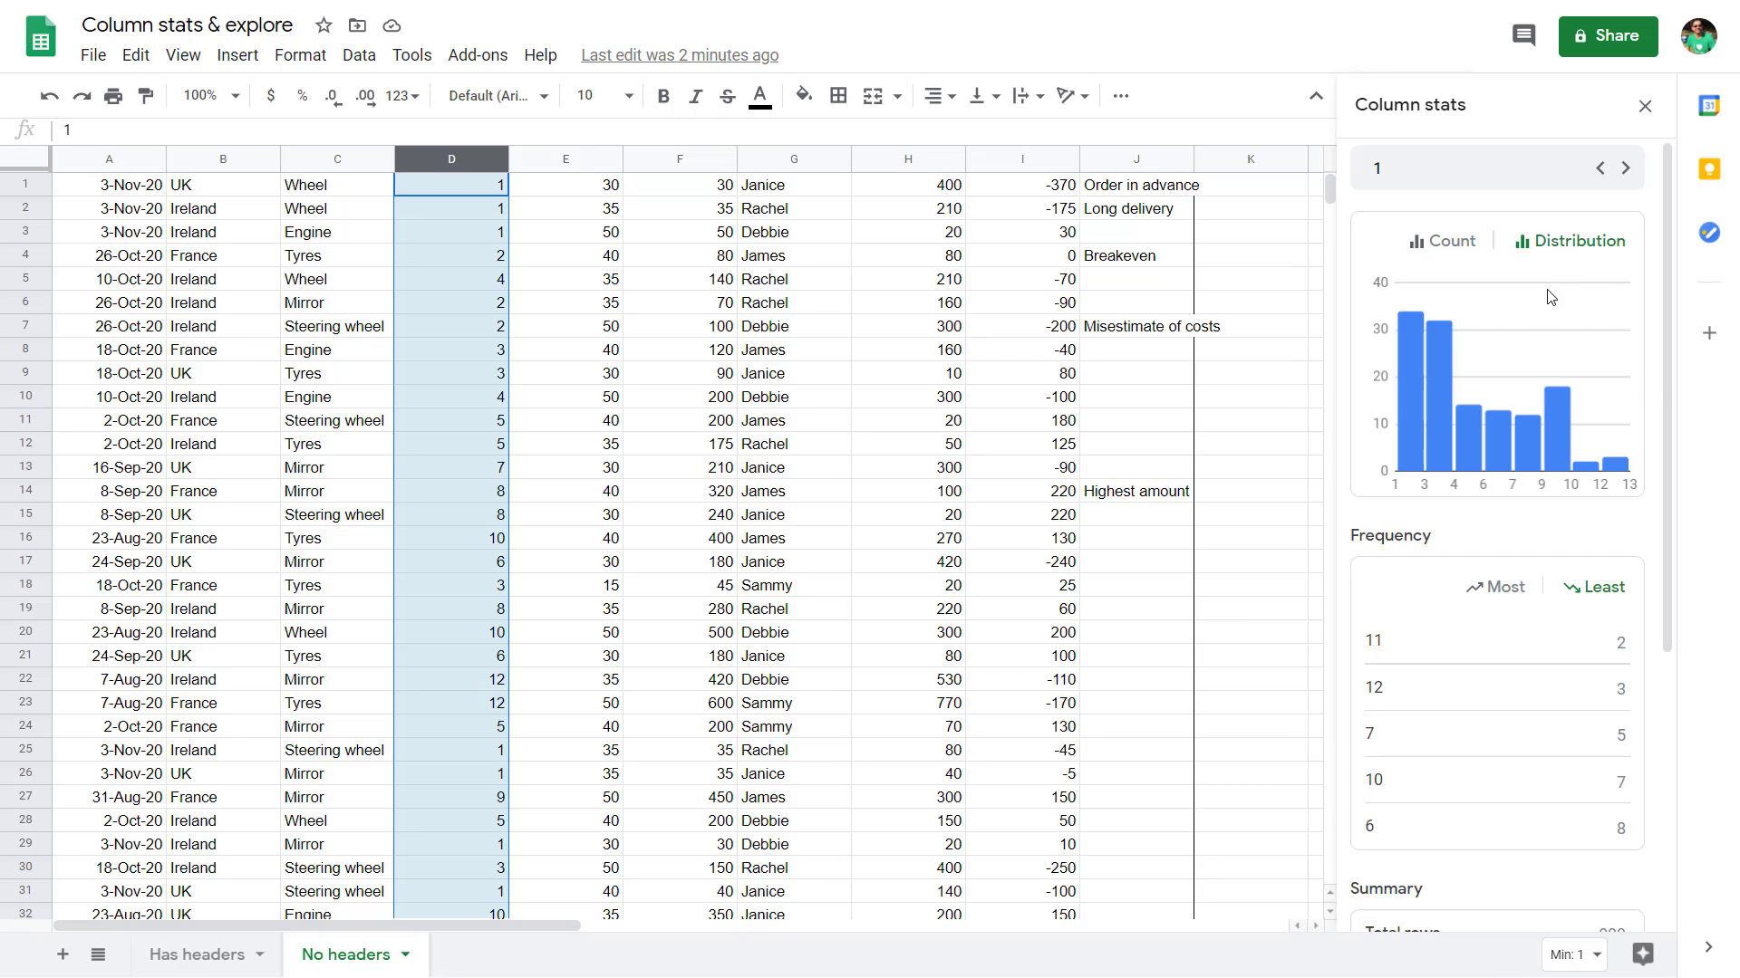
{"action": "mouse_move", "coordinate": [1416, 453]}
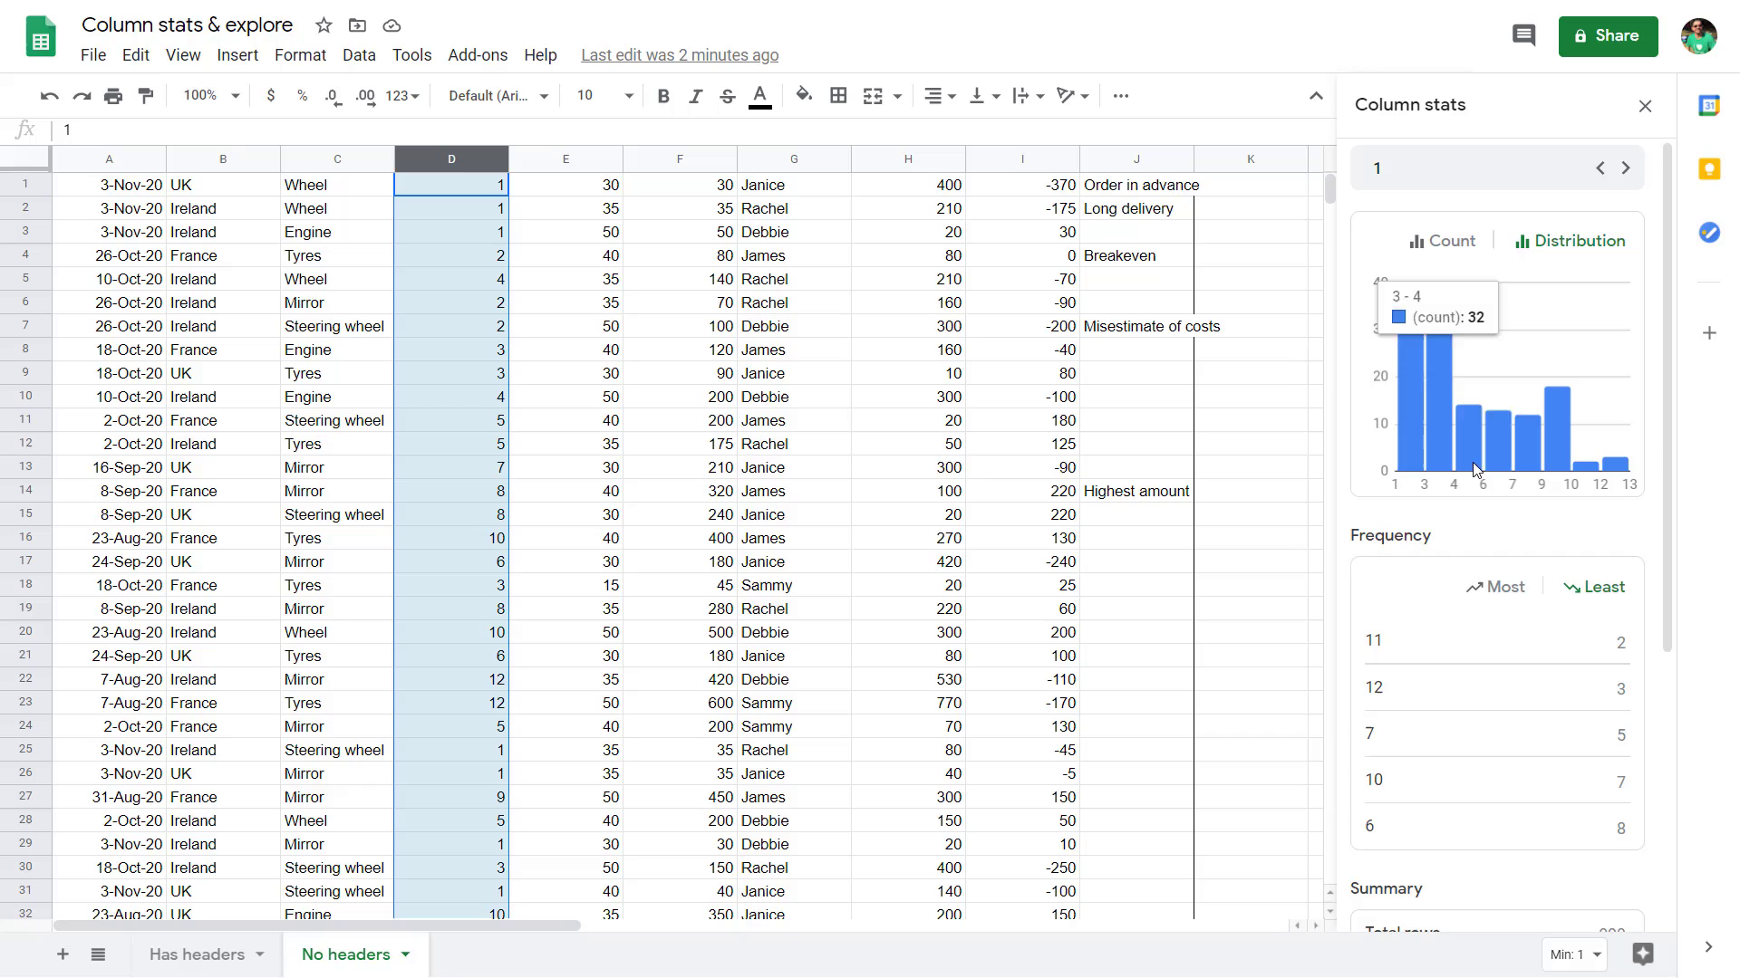
{"action": "mouse_move", "coordinate": [1552, 470]}
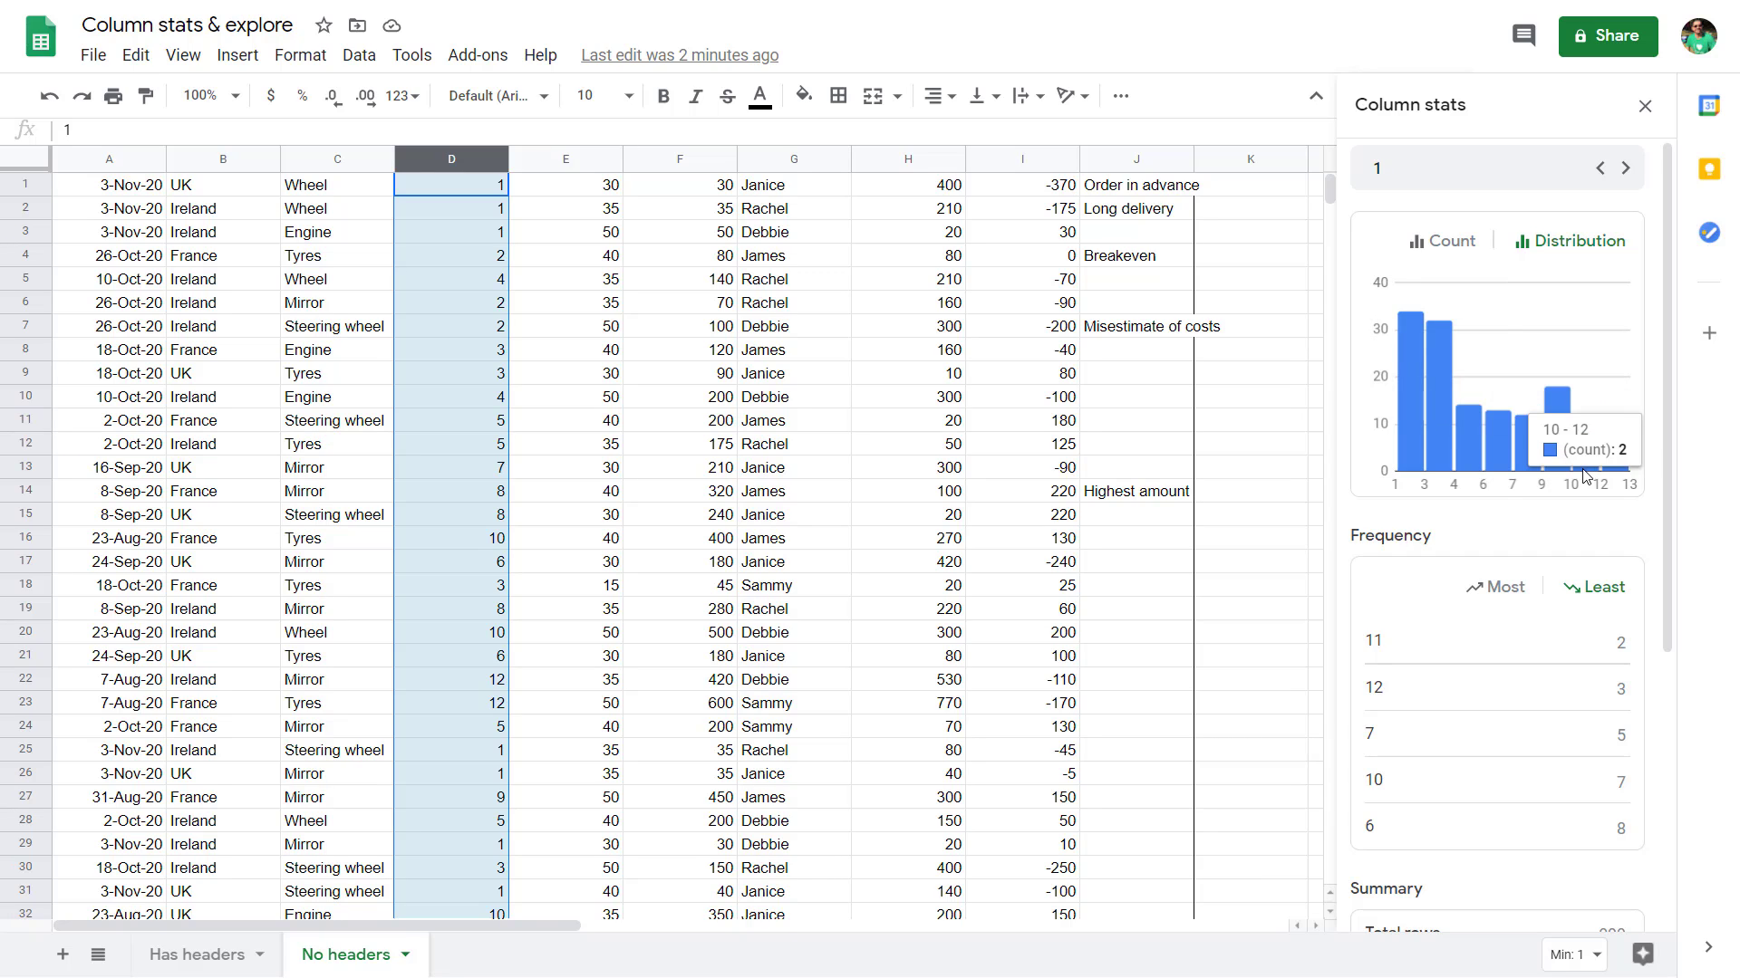
Sort column H's frequencies most common first, then switch the statistics to column G's names
{"action": "left_click", "coordinate": [926, 163]}
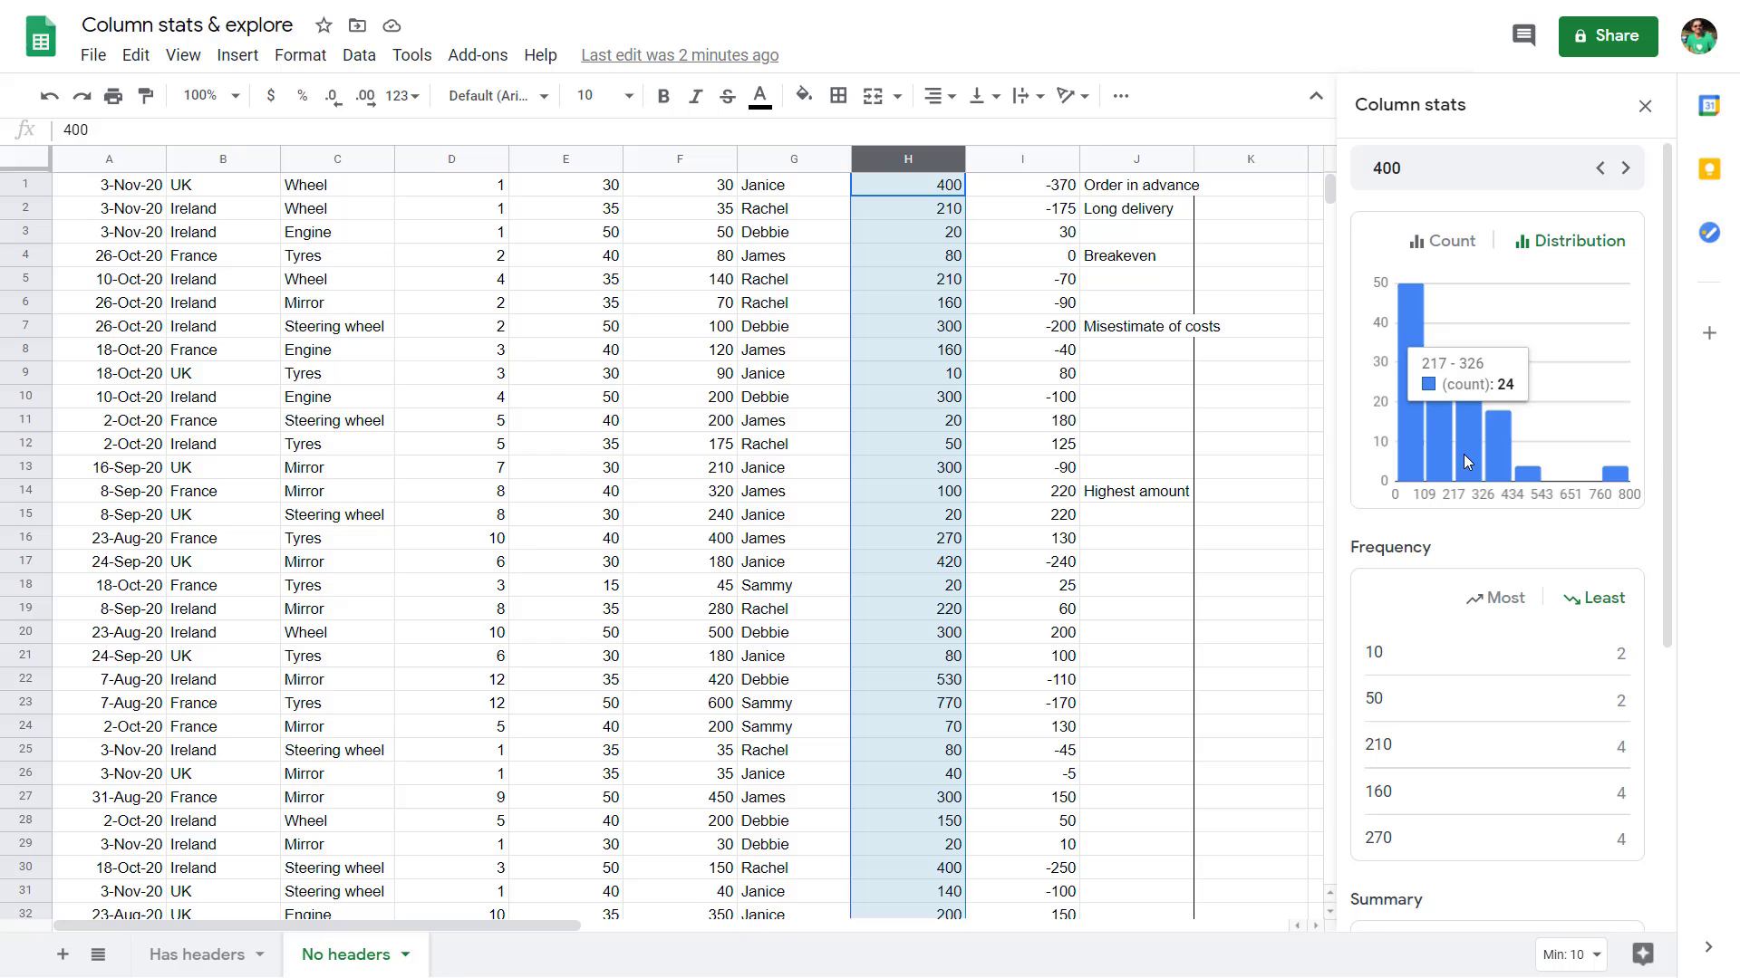
{"action": "mouse_move", "coordinate": [1494, 482]}
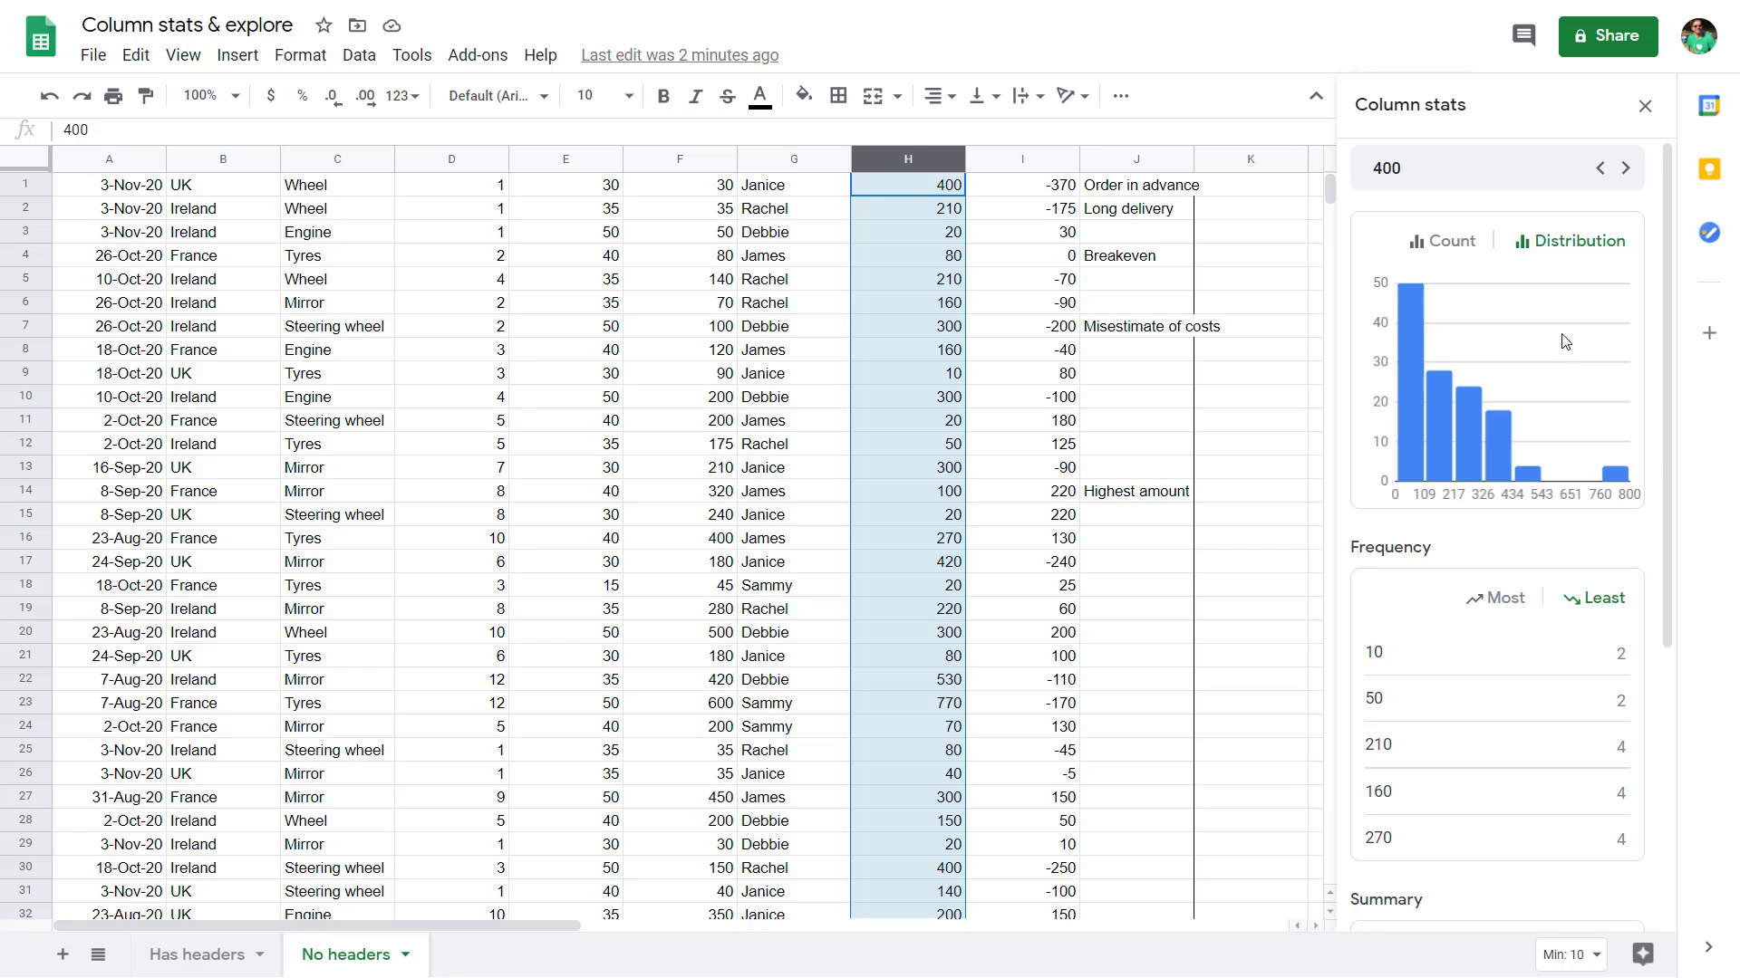
{"action": "left_click", "coordinate": [1500, 599]}
{"action": "left_click", "coordinate": [796, 159]}
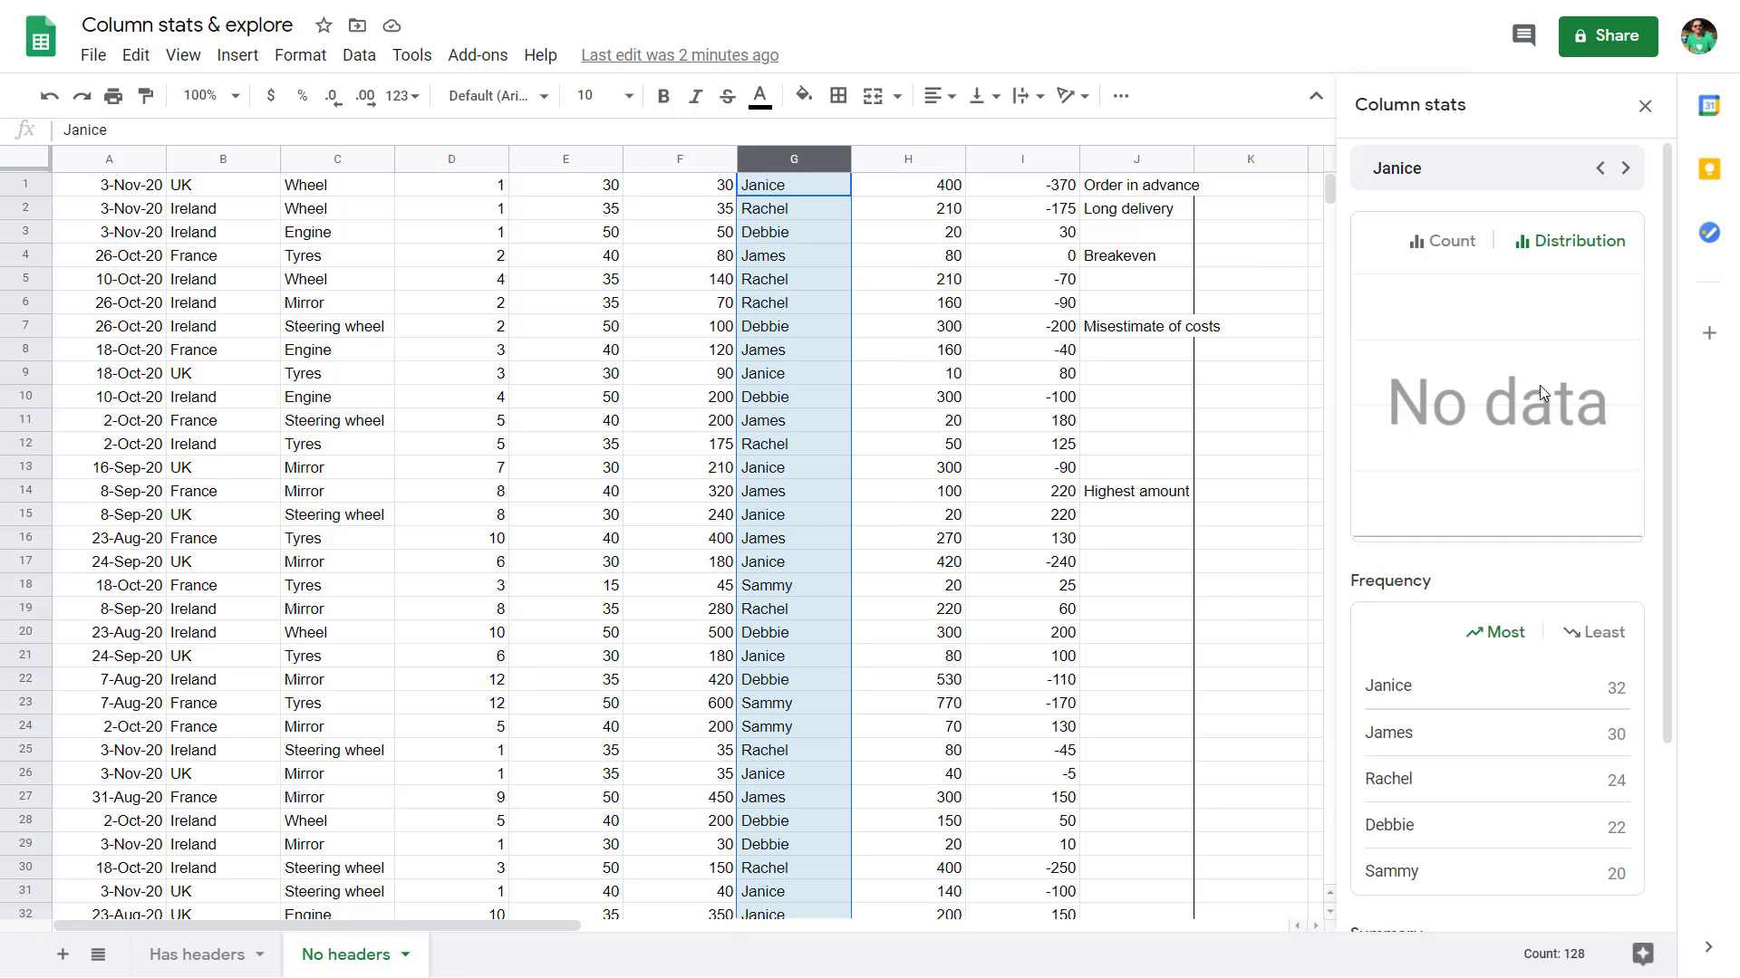
Chart column G's name counts, then close and reopen Column stats via the Data menu
{"action": "left_click", "coordinate": [1449, 250]}
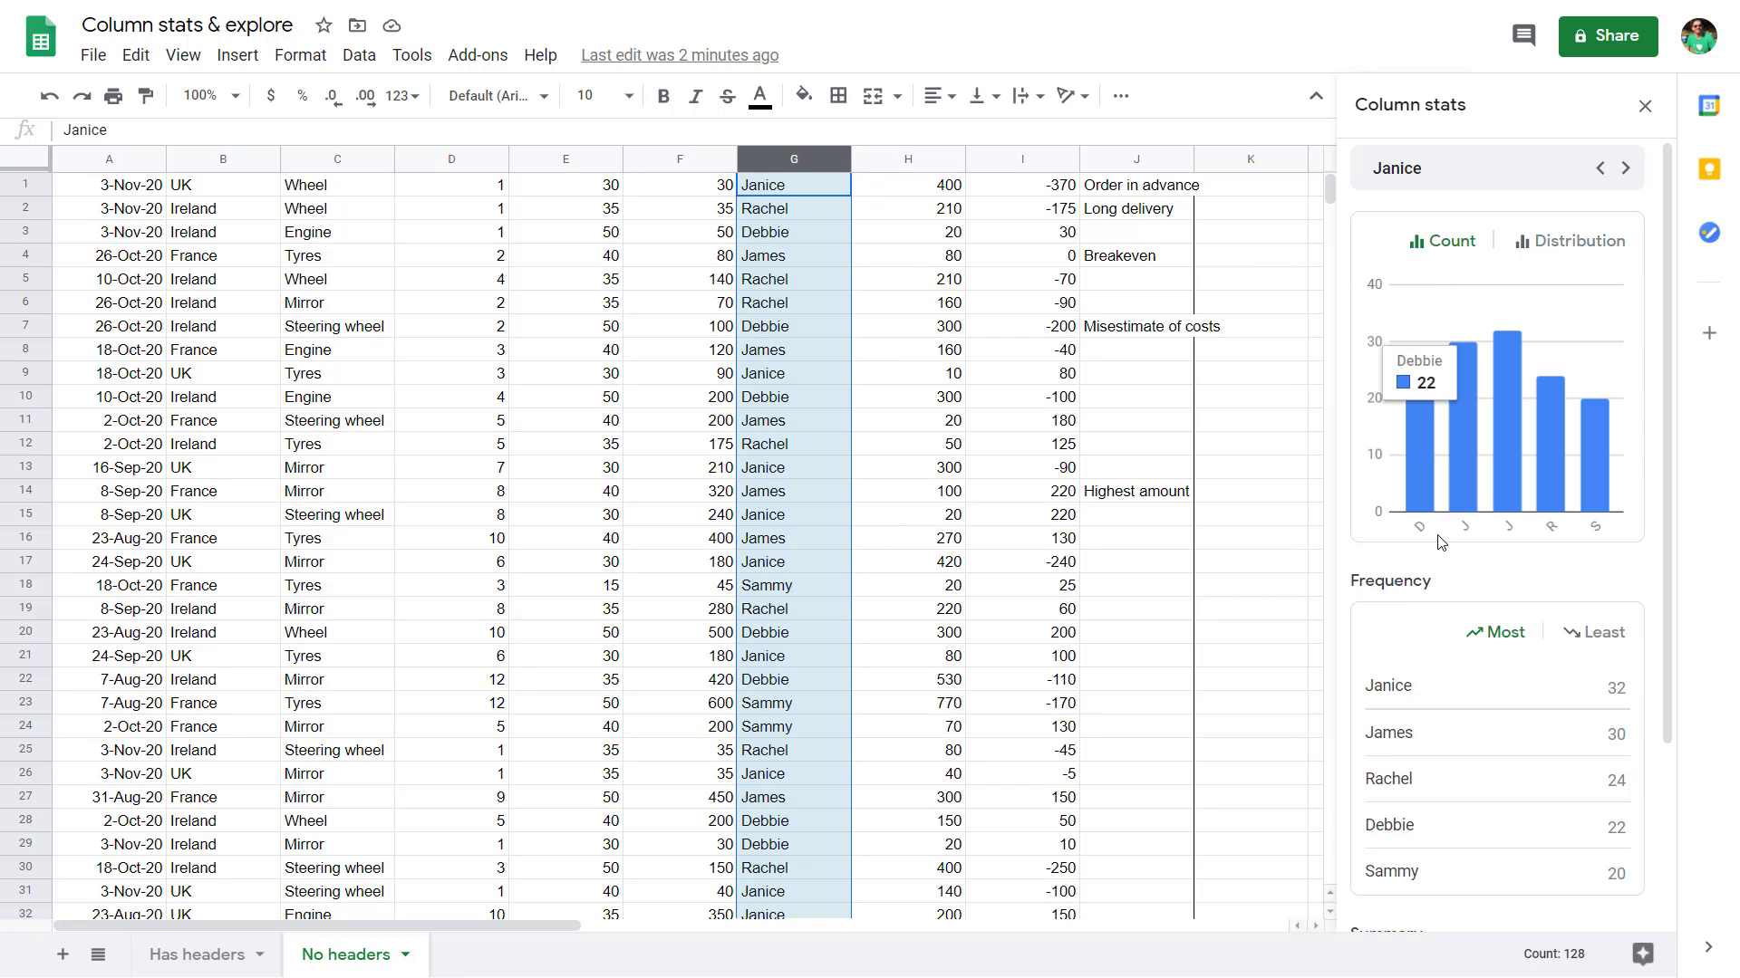
{"action": "left_click", "coordinate": [1647, 106]}
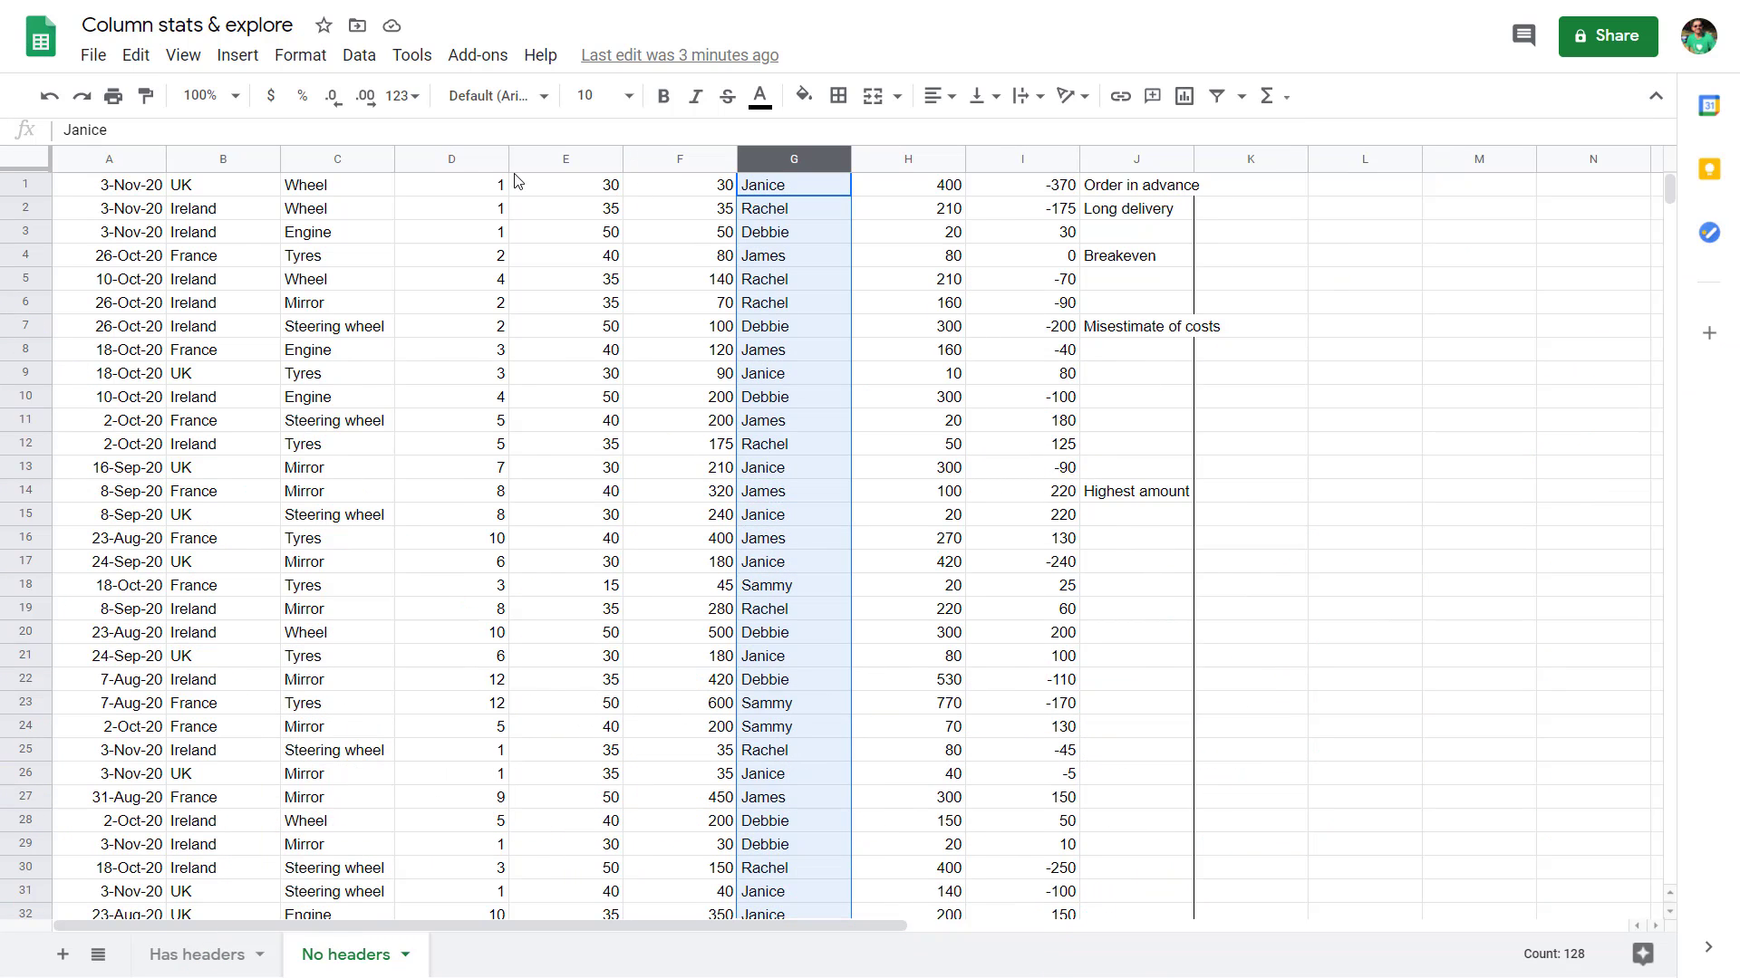
{"action": "left_click", "coordinate": [360, 56]}
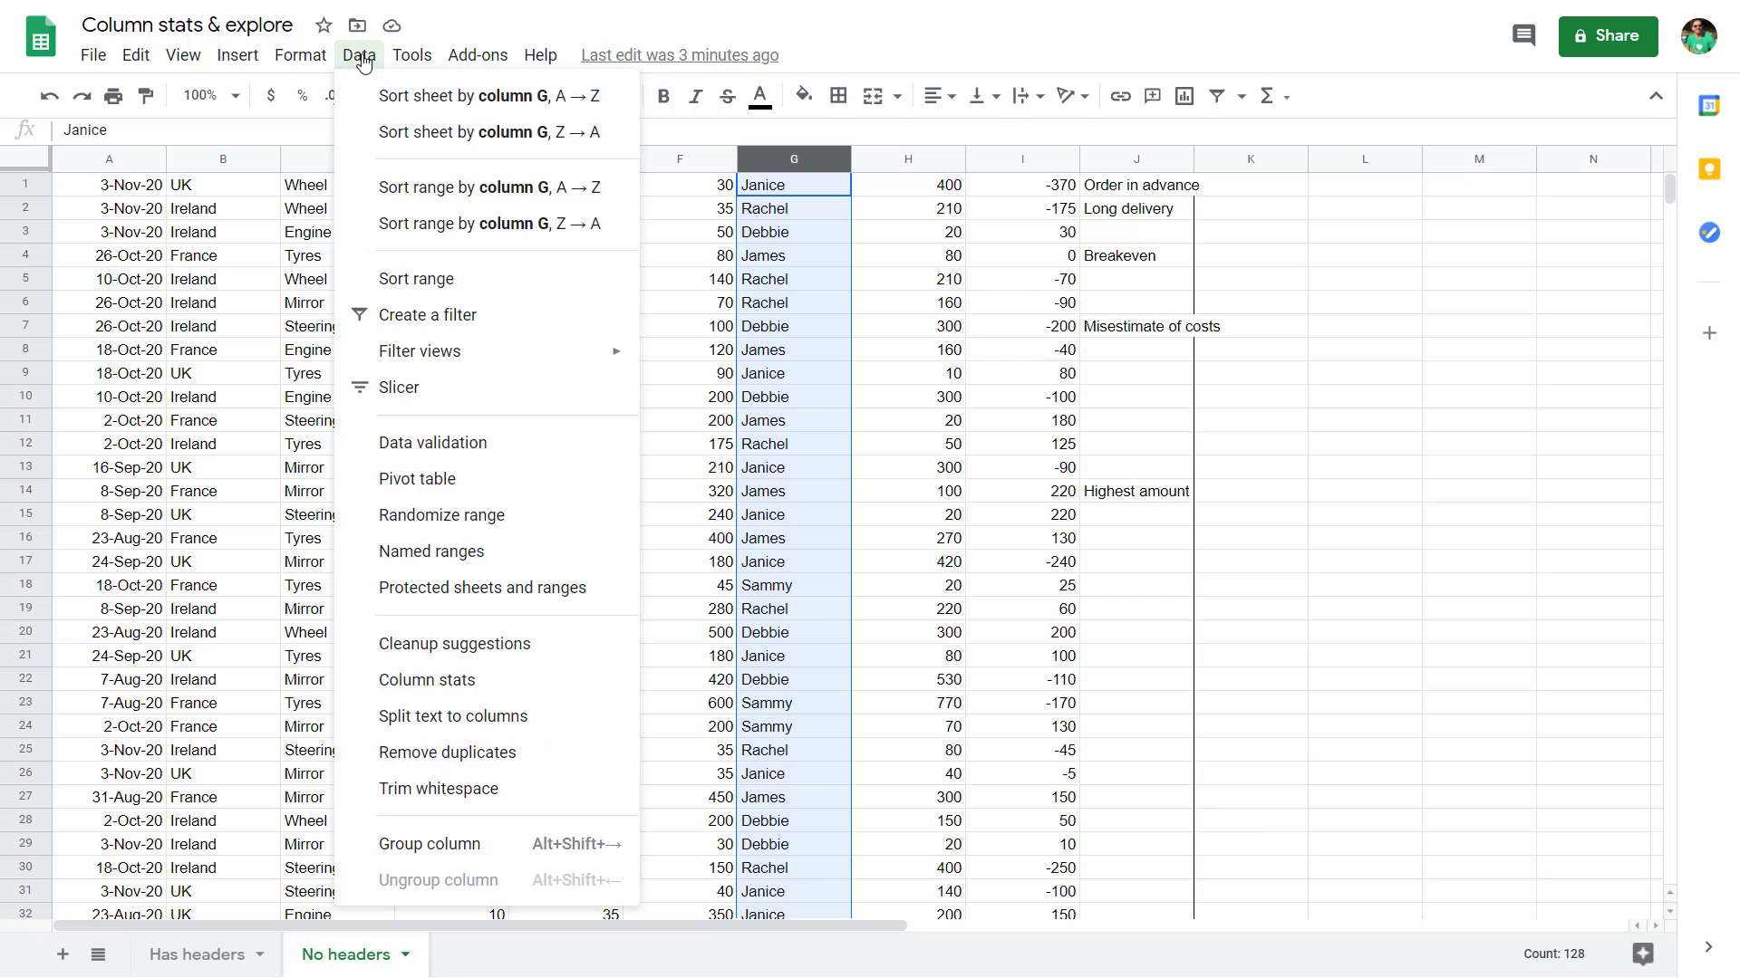
{"action": "left_click", "coordinate": [434, 681]}
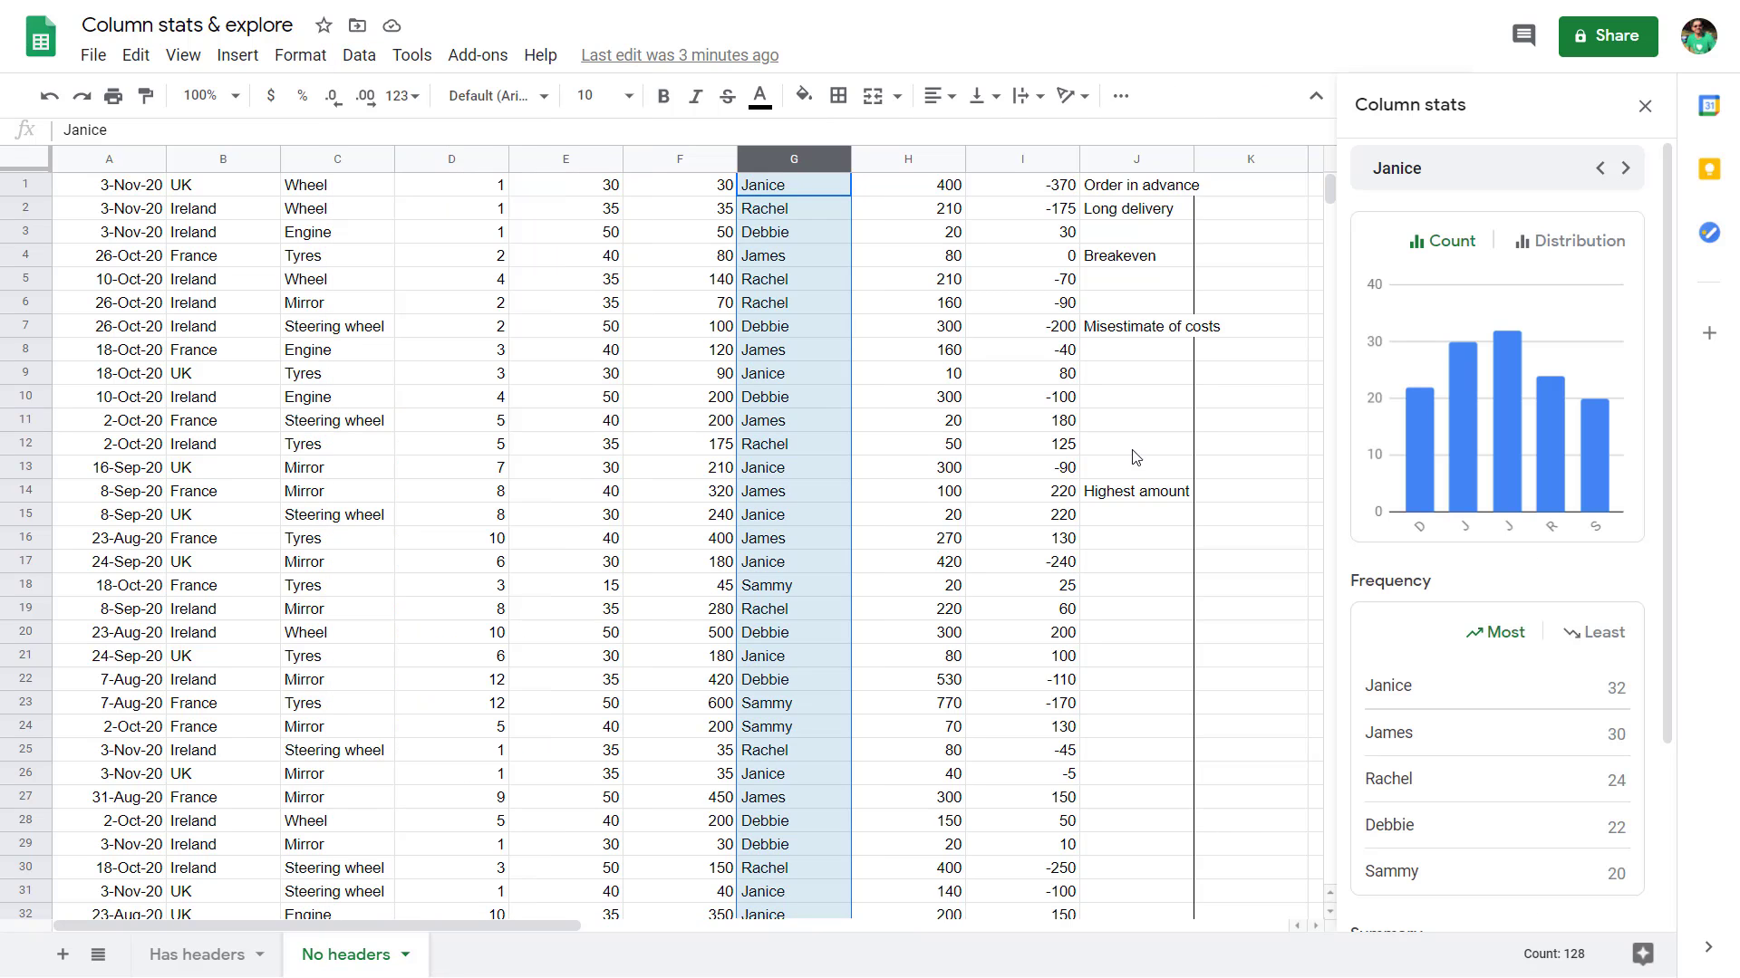
Step the column statistics back one column, to column F
{"action": "scroll", "coordinate": [1585, 361], "scroll_direction": "down", "scroll_amount": 3}
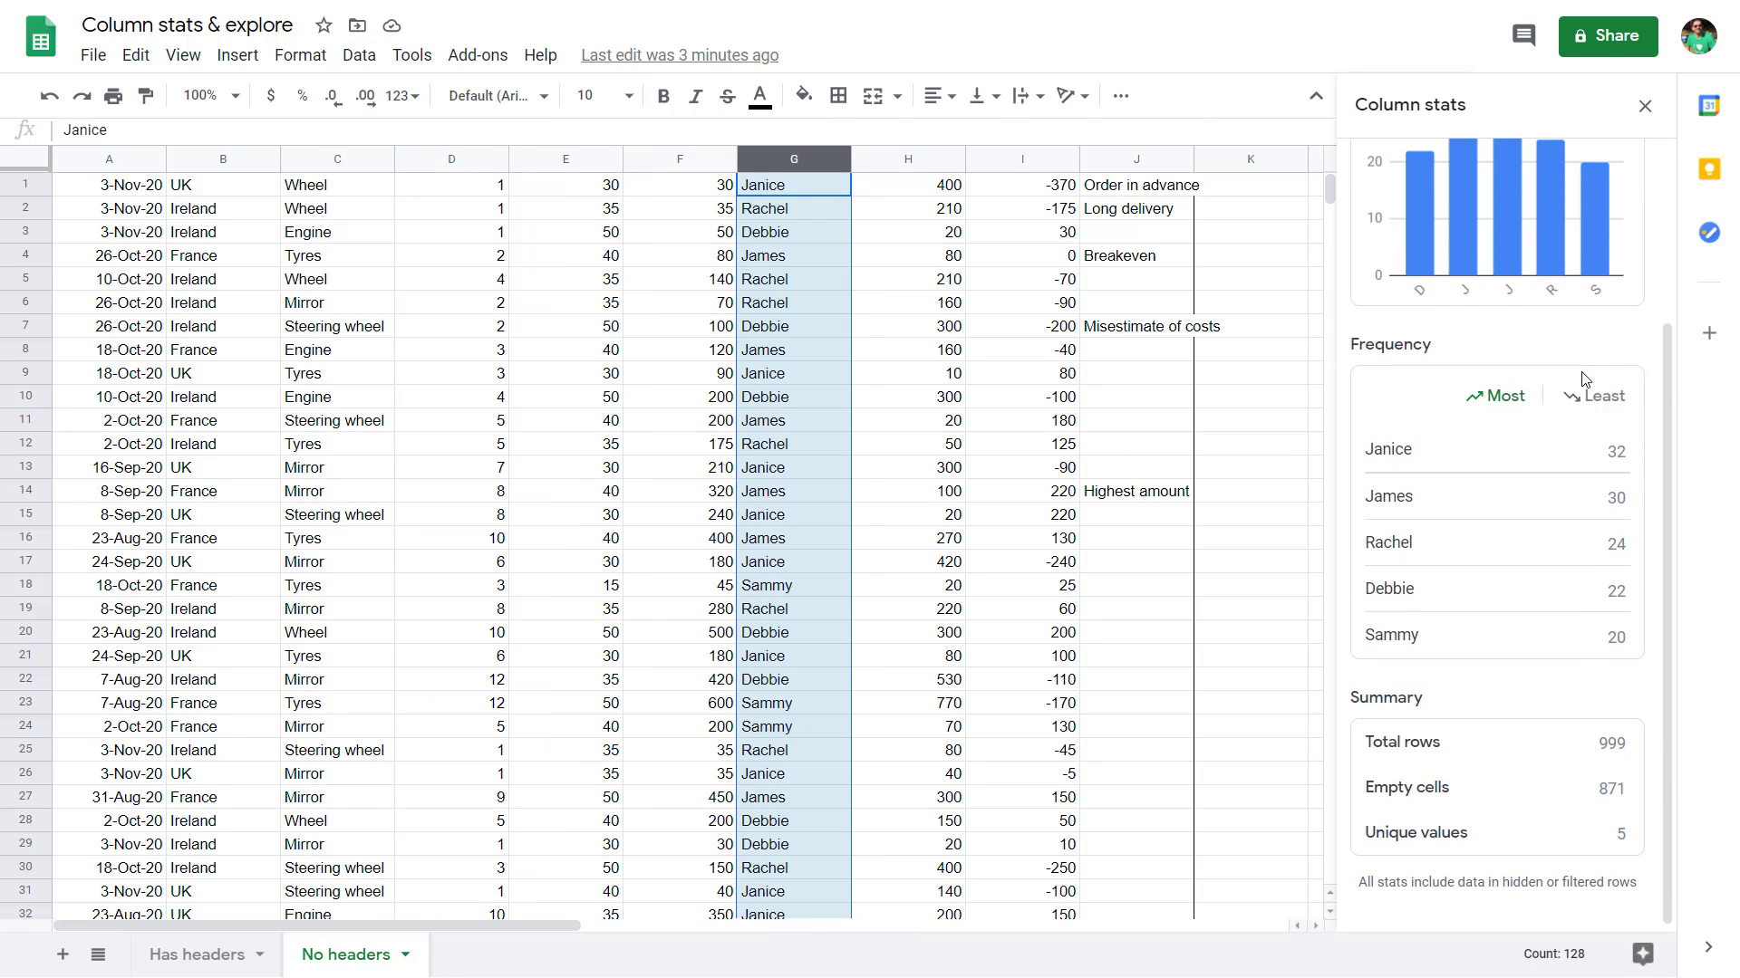
{"action": "scroll", "coordinate": [1581, 345], "scroll_direction": "up", "scroll_amount": 3}
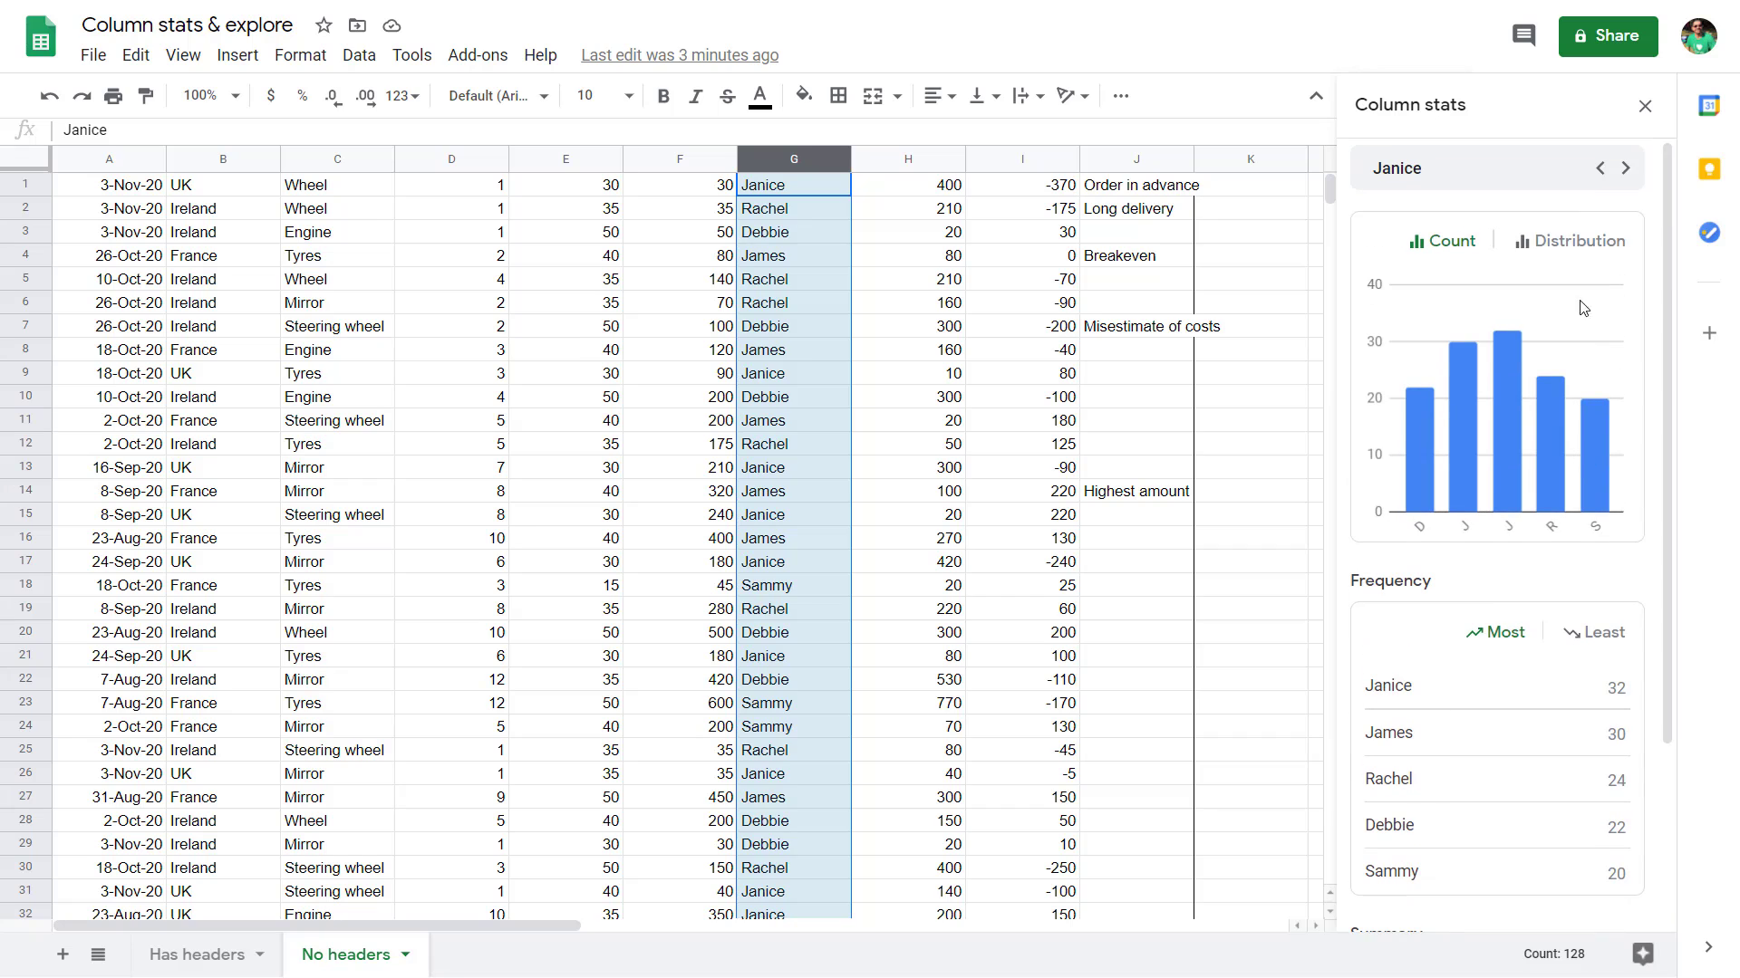
{"action": "left_click", "coordinate": [1600, 169]}
Step back to column E and compare its summary (sum 4640, average 36.25) with the sheet's 999 rows
{"action": "left_click", "coordinate": [1600, 170]}
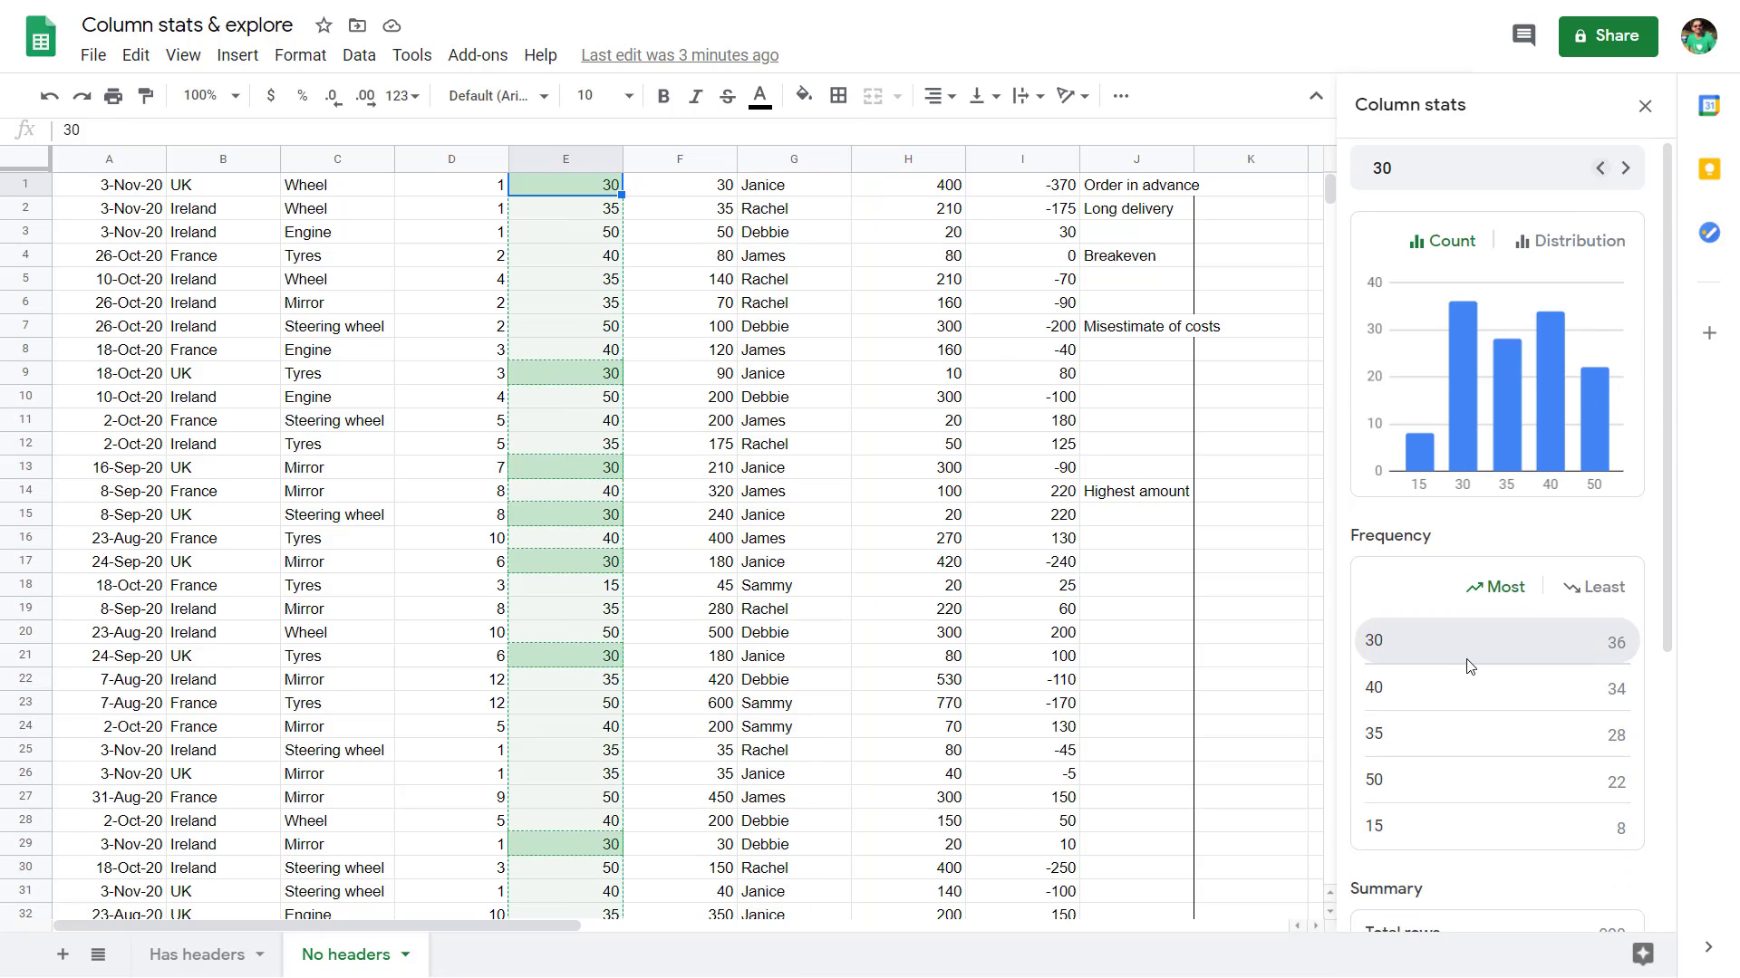
{"action": "scroll", "coordinate": [1439, 758], "scroll_direction": "down", "scroll_amount": 5}
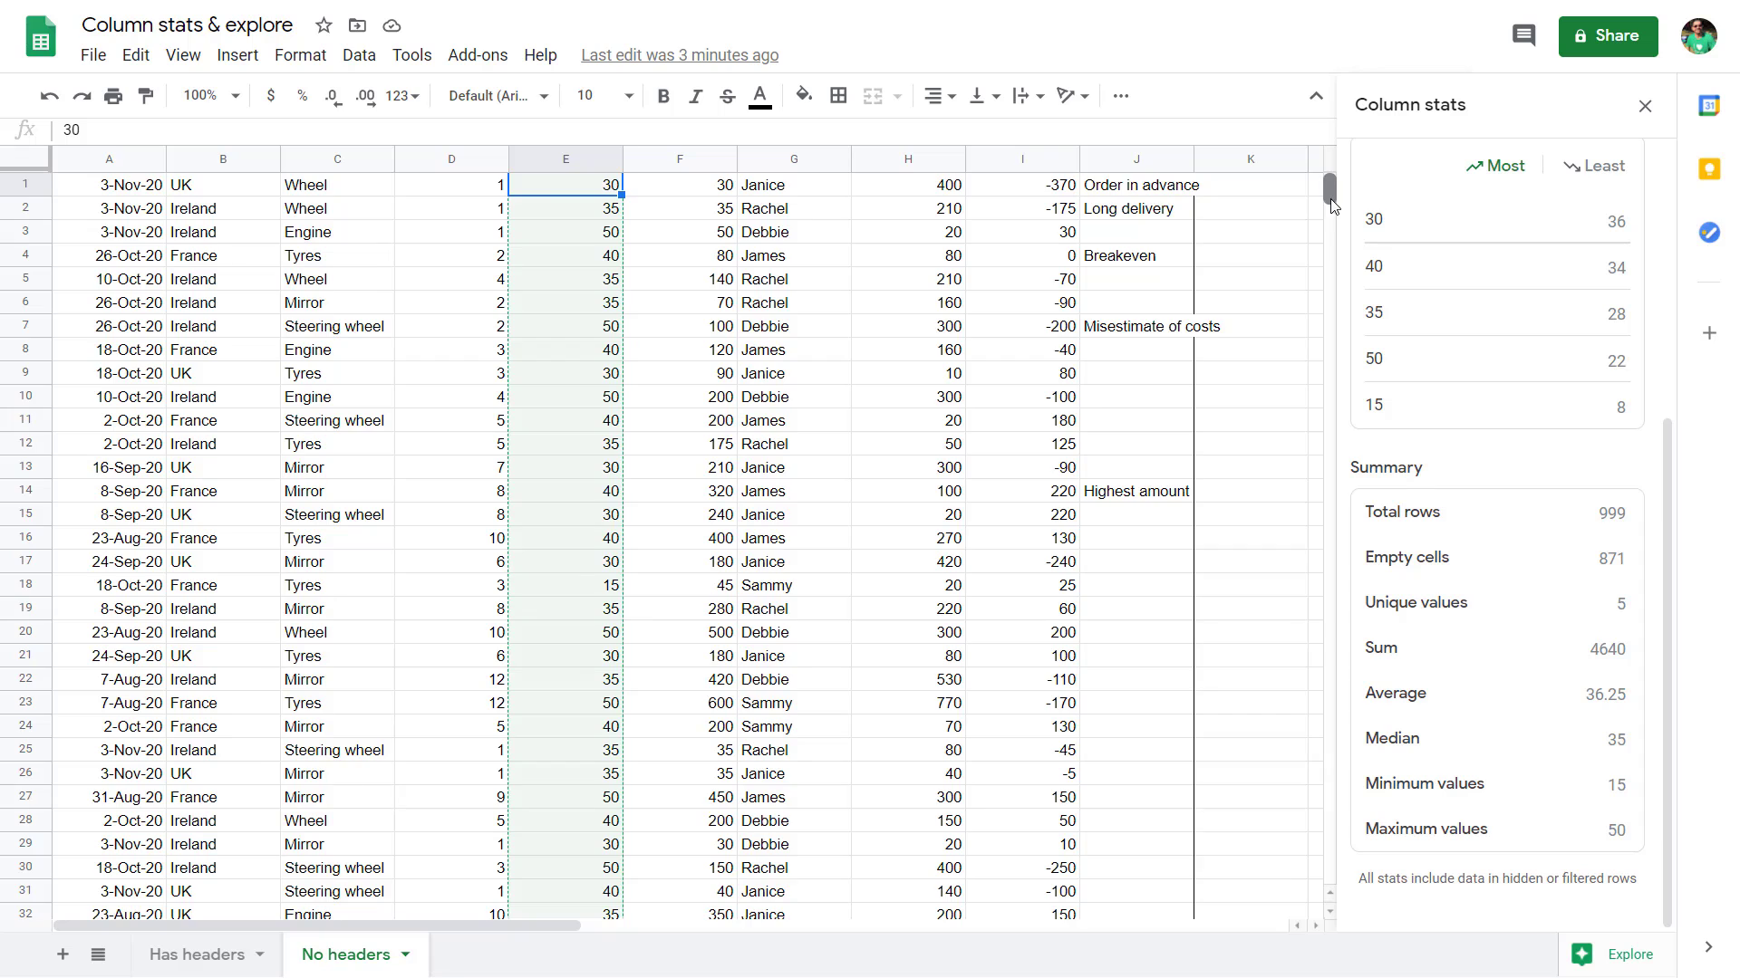
{"action": "left_click_drag", "start_coordinate": [1330, 205], "coordinate": [1330, 906]}
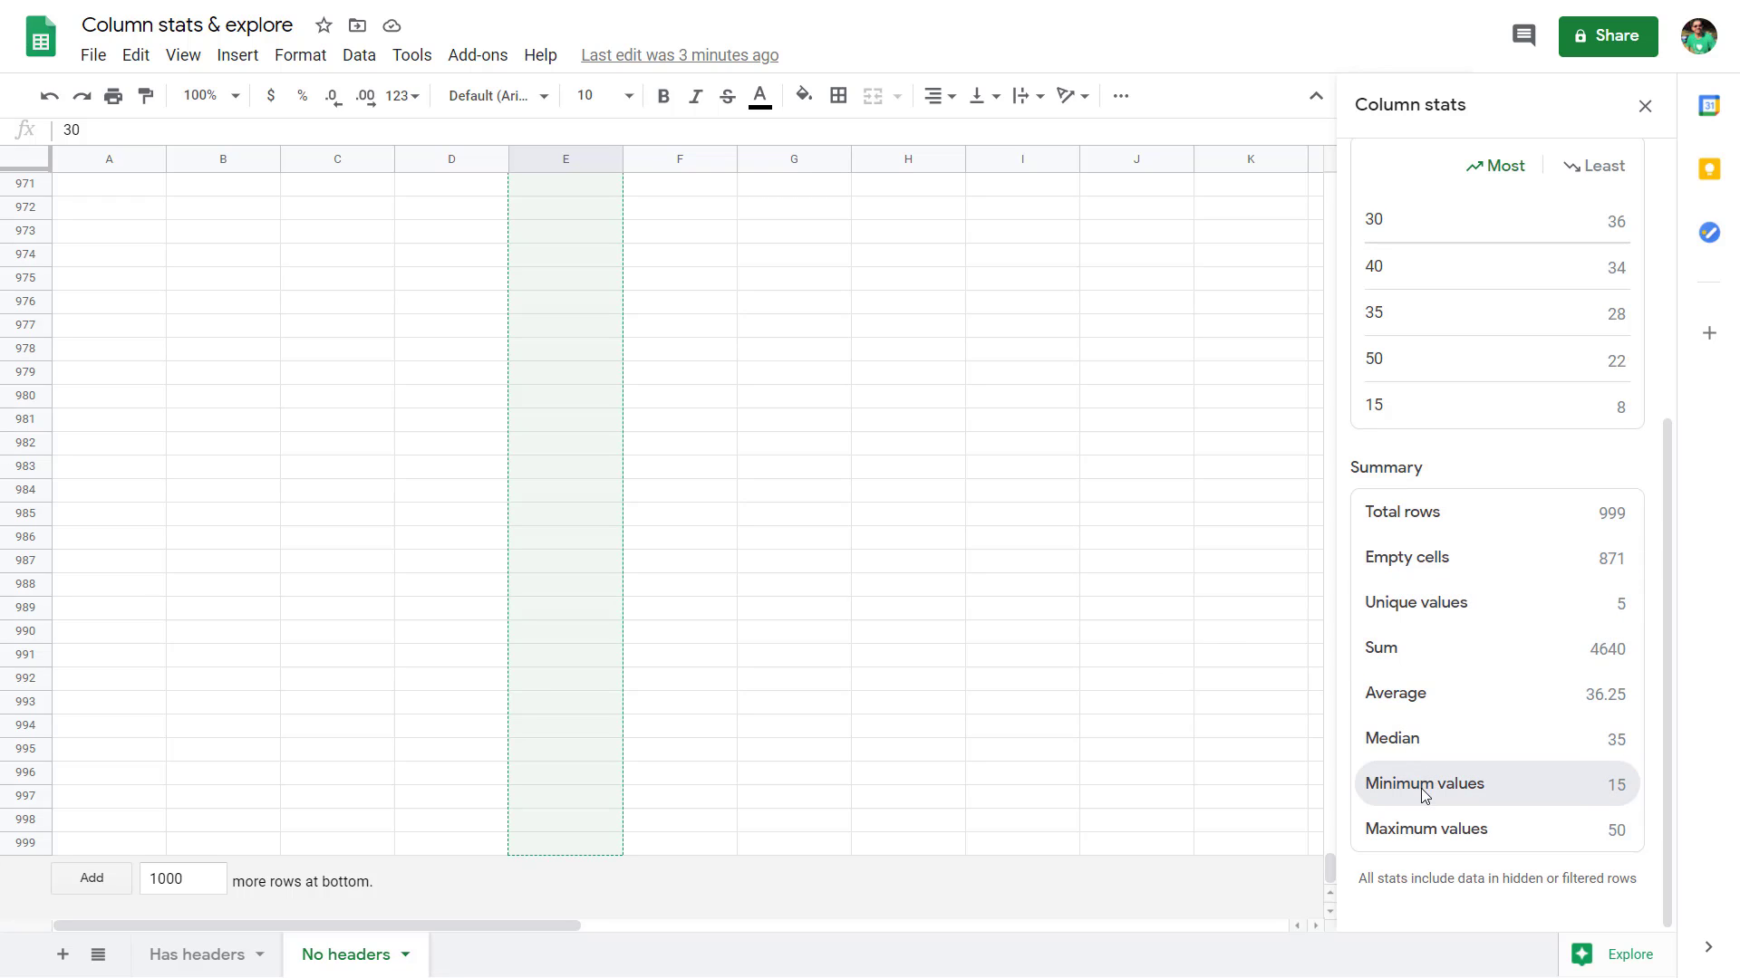
{"action": "scroll", "coordinate": [811, 524], "scroll_direction": "up", "scroll_amount": 6}
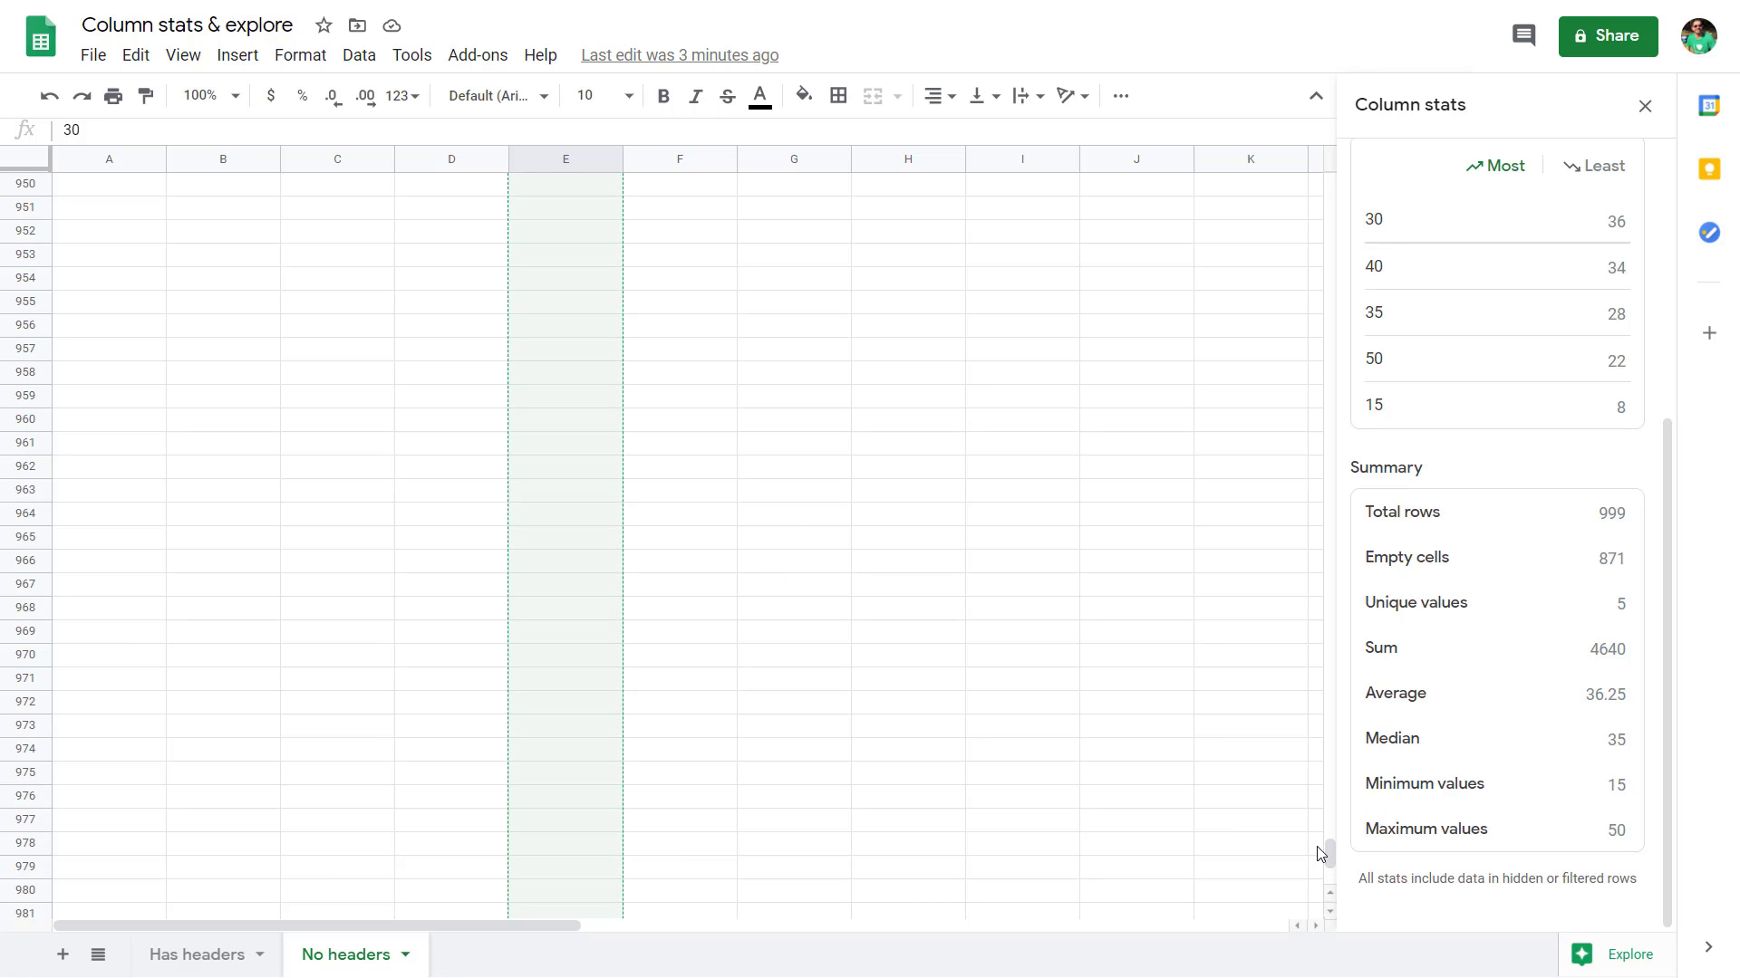
{"action": "left_click_drag", "start_coordinate": [1325, 847], "coordinate": [1330, 113]}
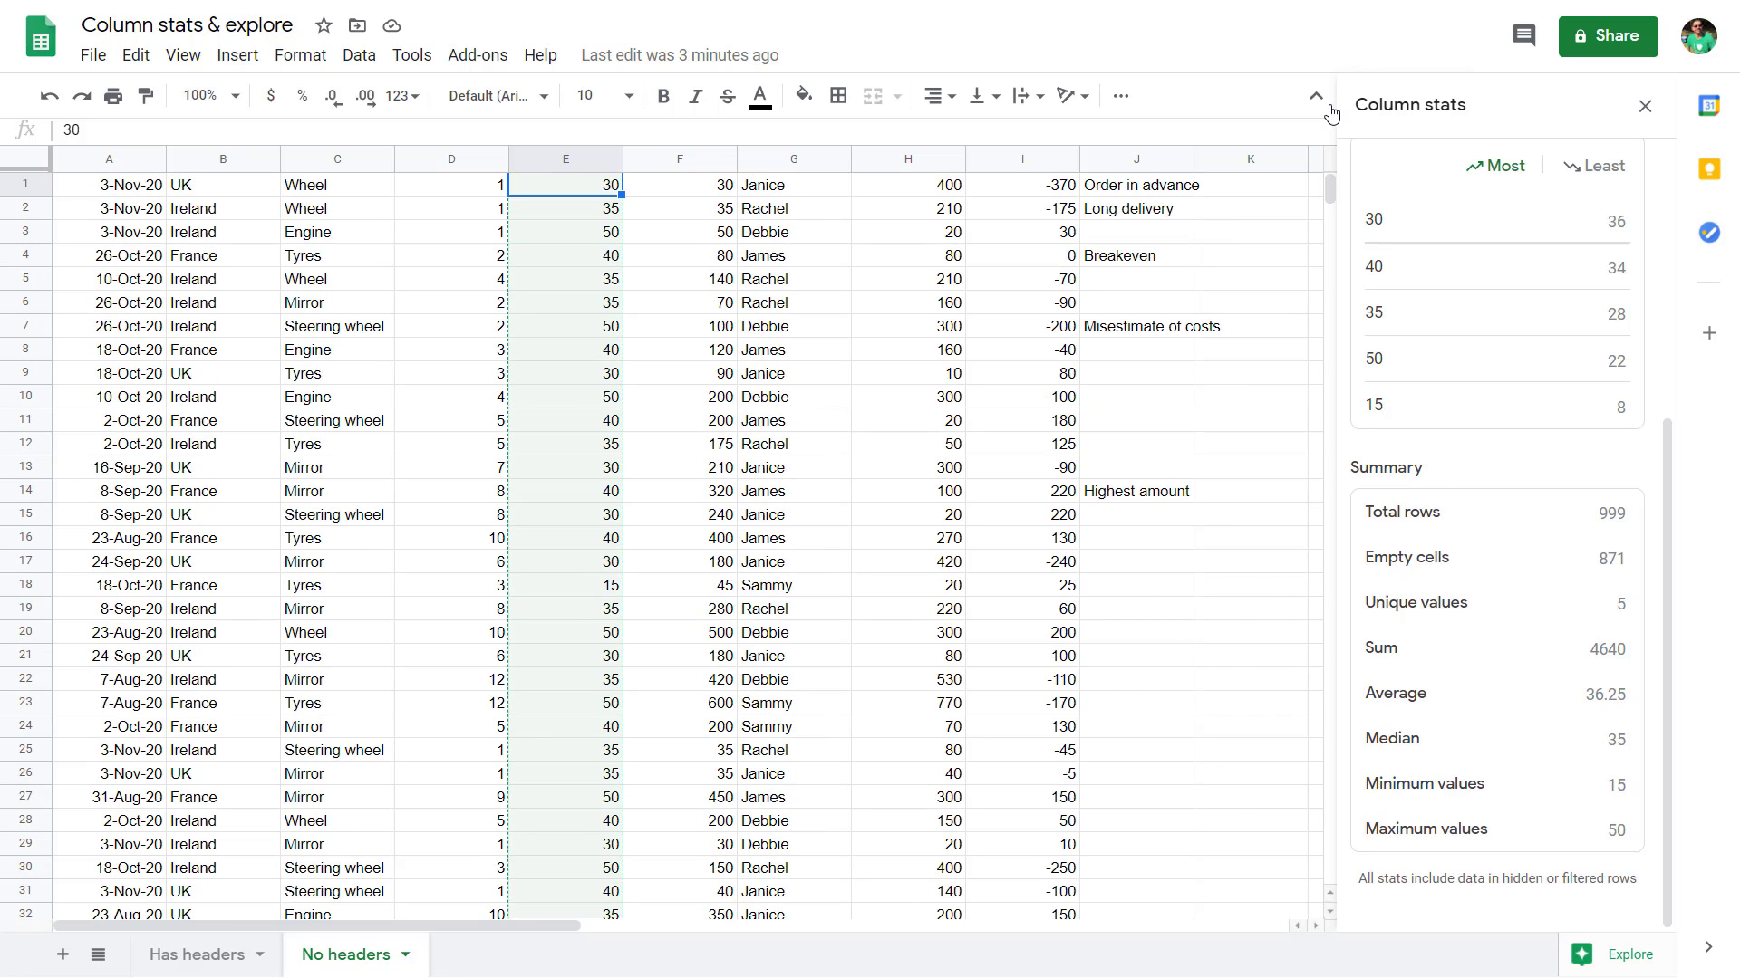
Show column C's stats again, then review the comment frequencies in column J
{"action": "left_click", "coordinate": [335, 161]}
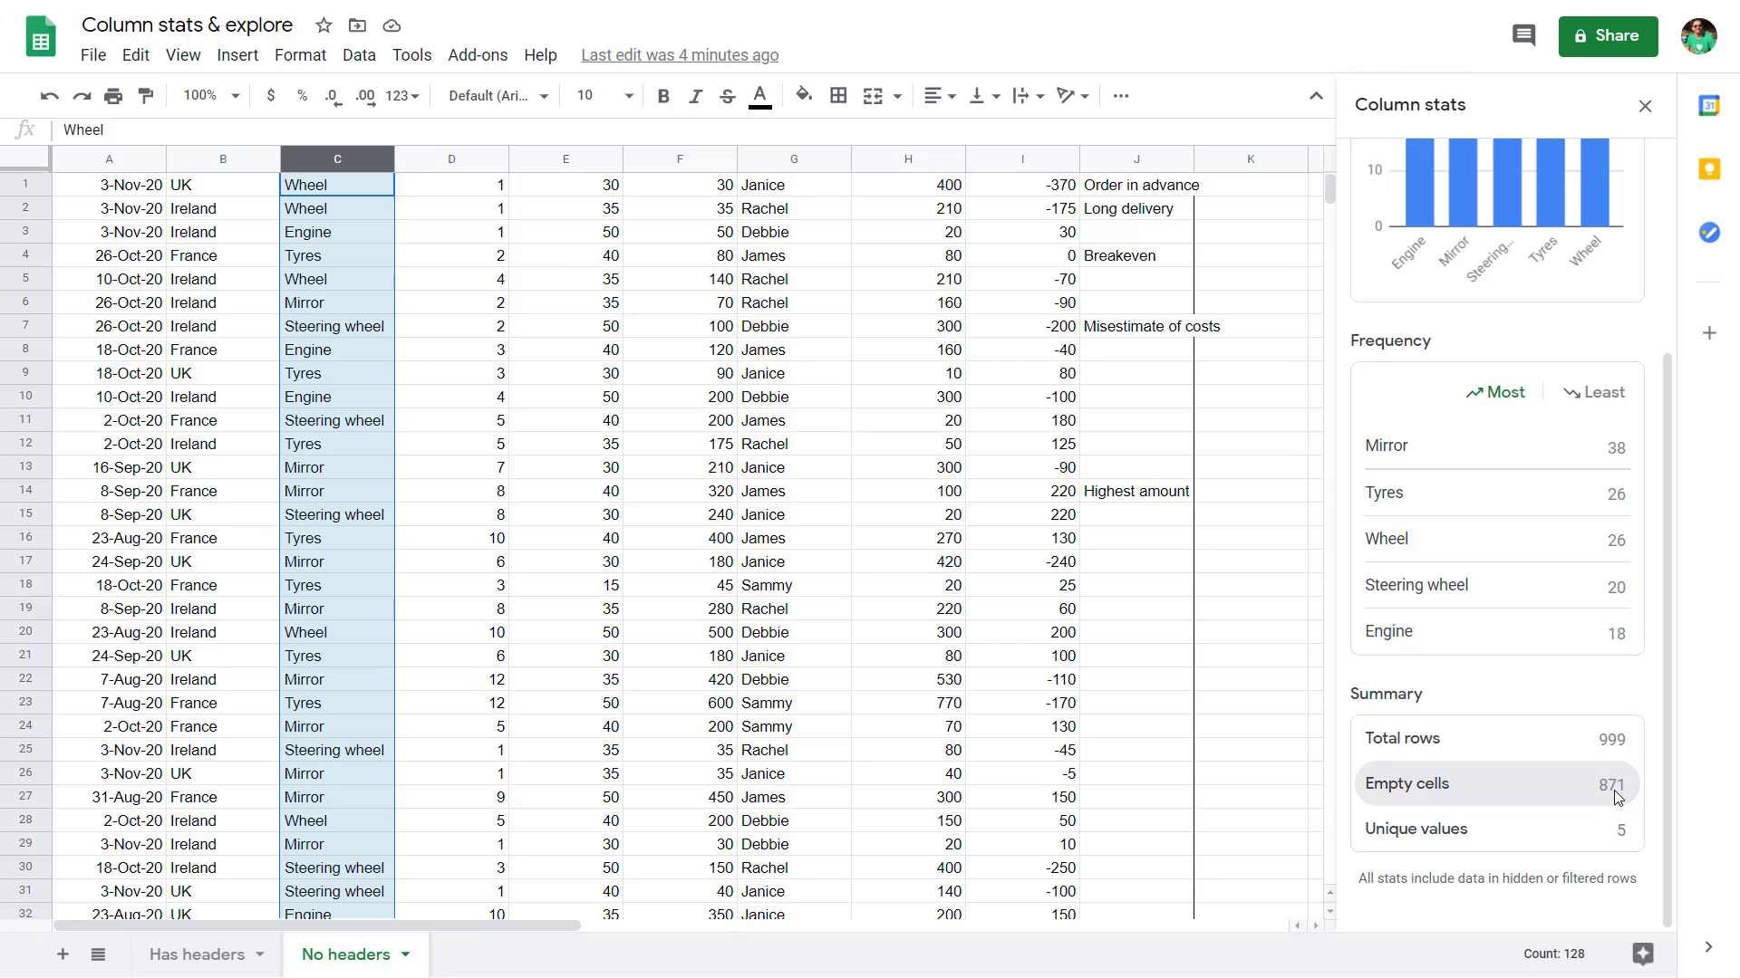
{"action": "left_click", "coordinate": [1143, 170]}
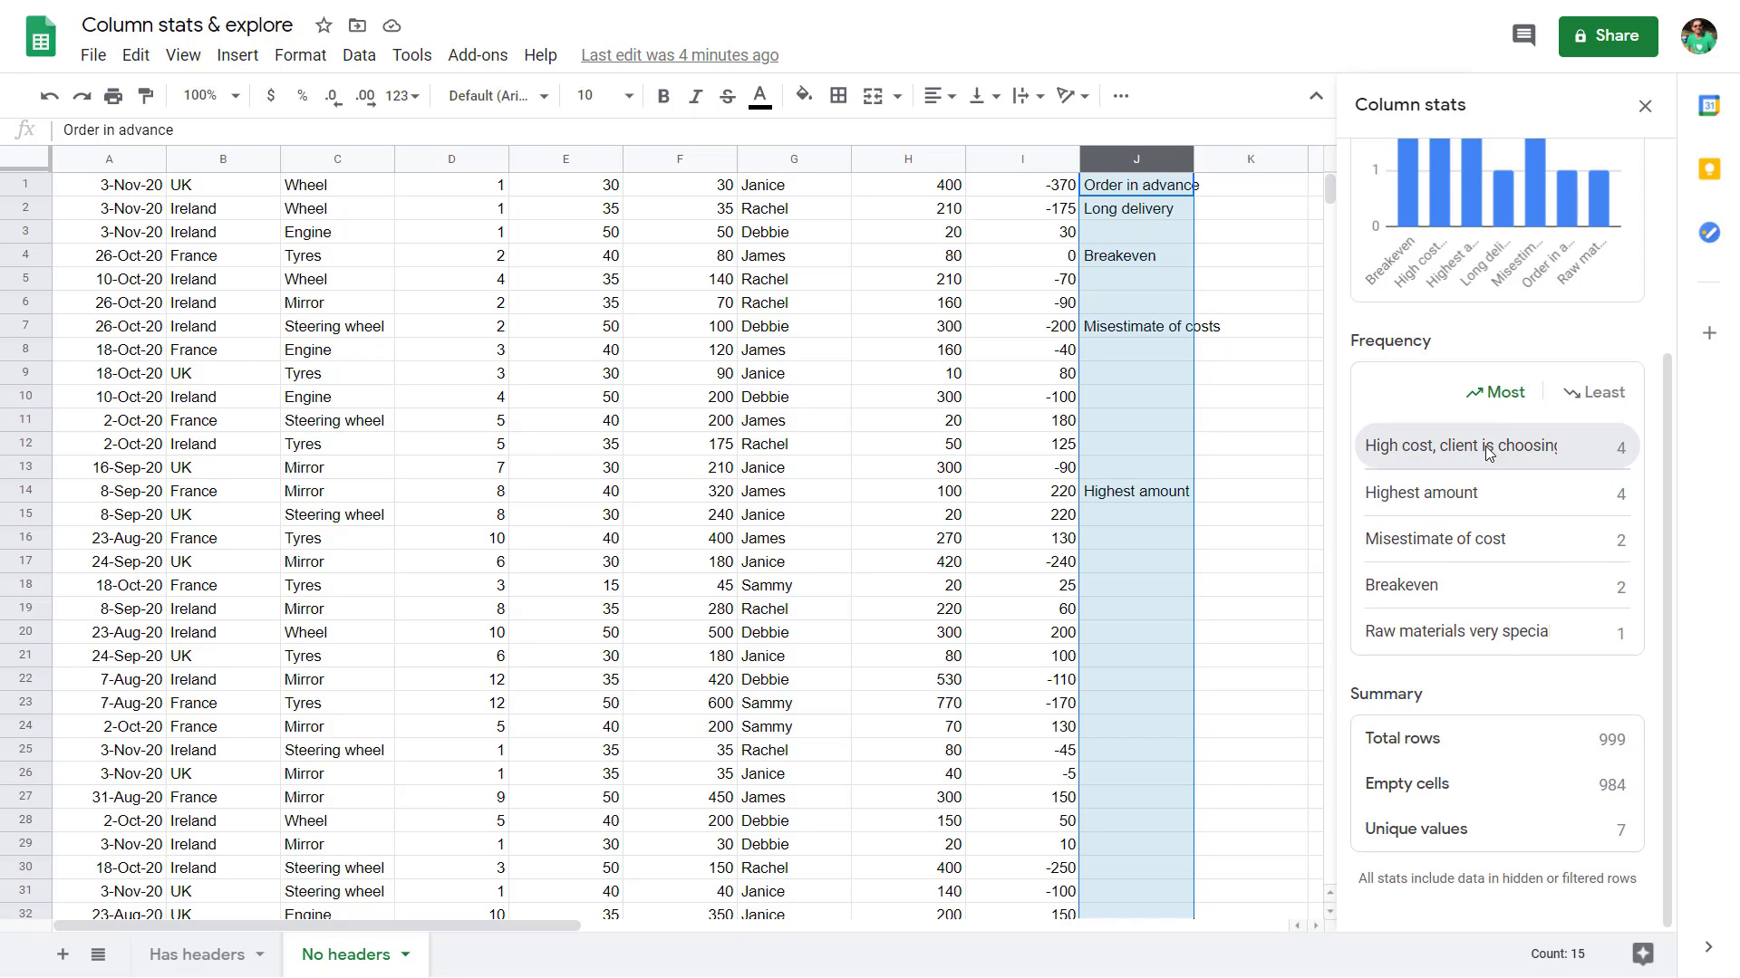
{"action": "scroll", "coordinate": [1527, 299], "scroll_direction": "up", "scroll_amount": 3}
{"action": "scroll", "coordinate": [1530, 326], "scroll_direction": "down", "scroll_amount": 3}
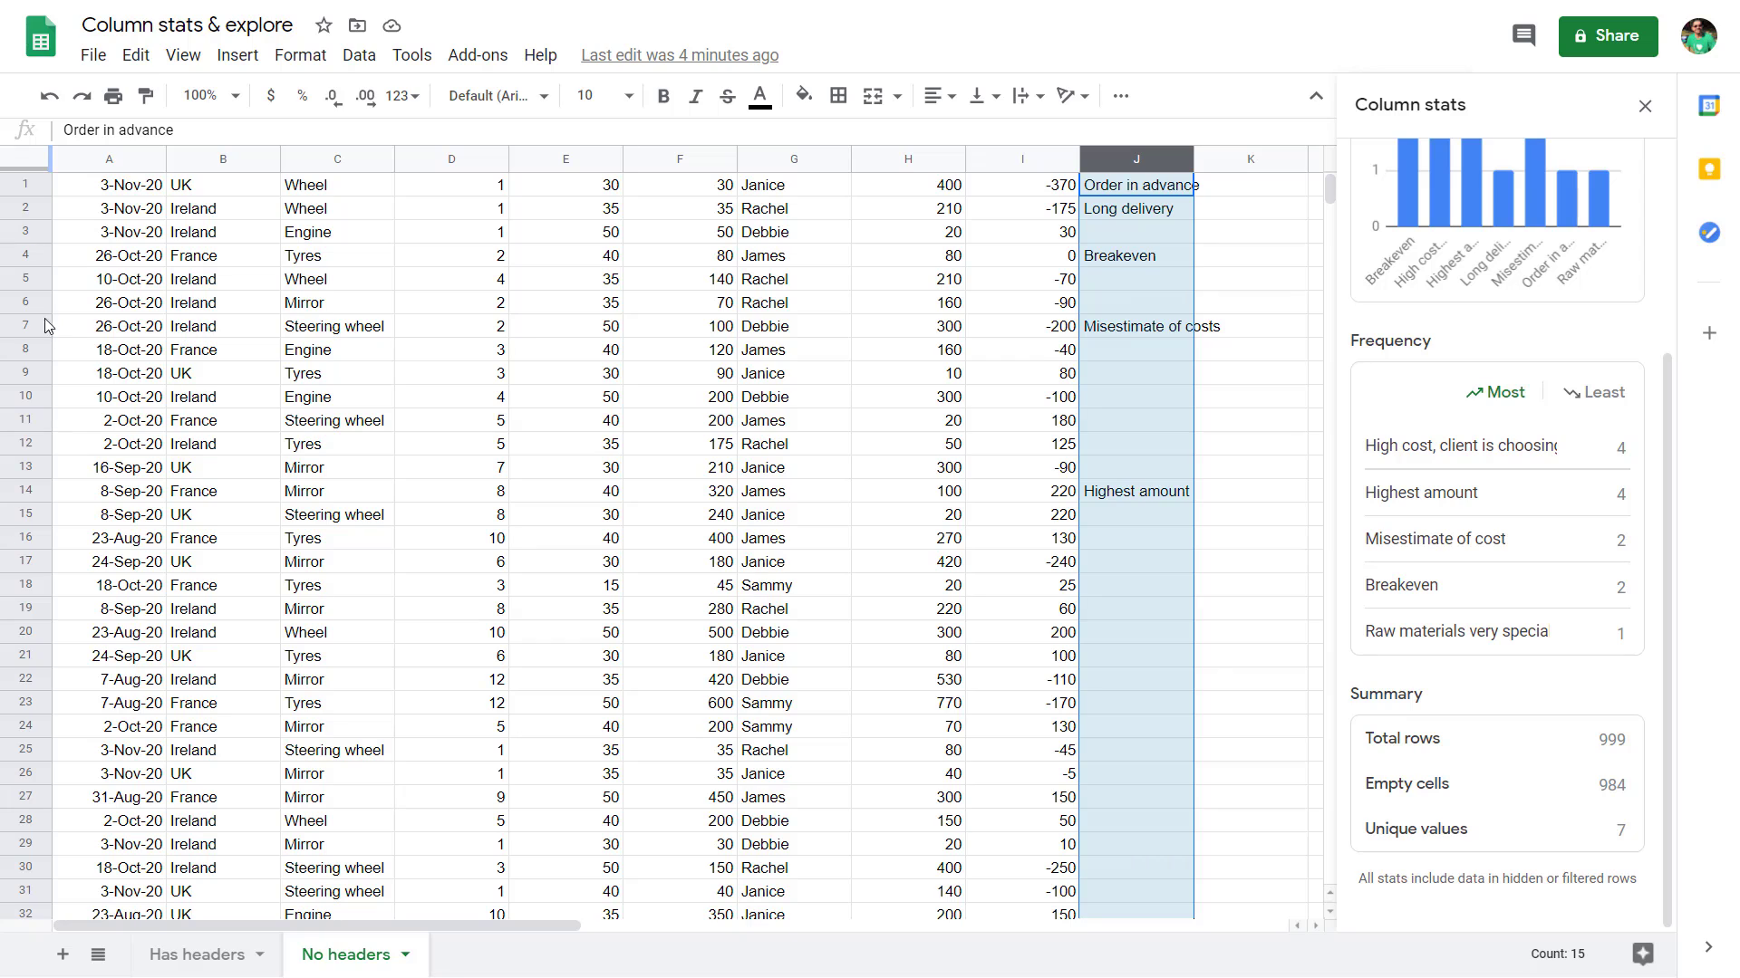
Switch the stats to column F, where 240 and 200 each appear 11 times
{"action": "left_click", "coordinate": [691, 256]}
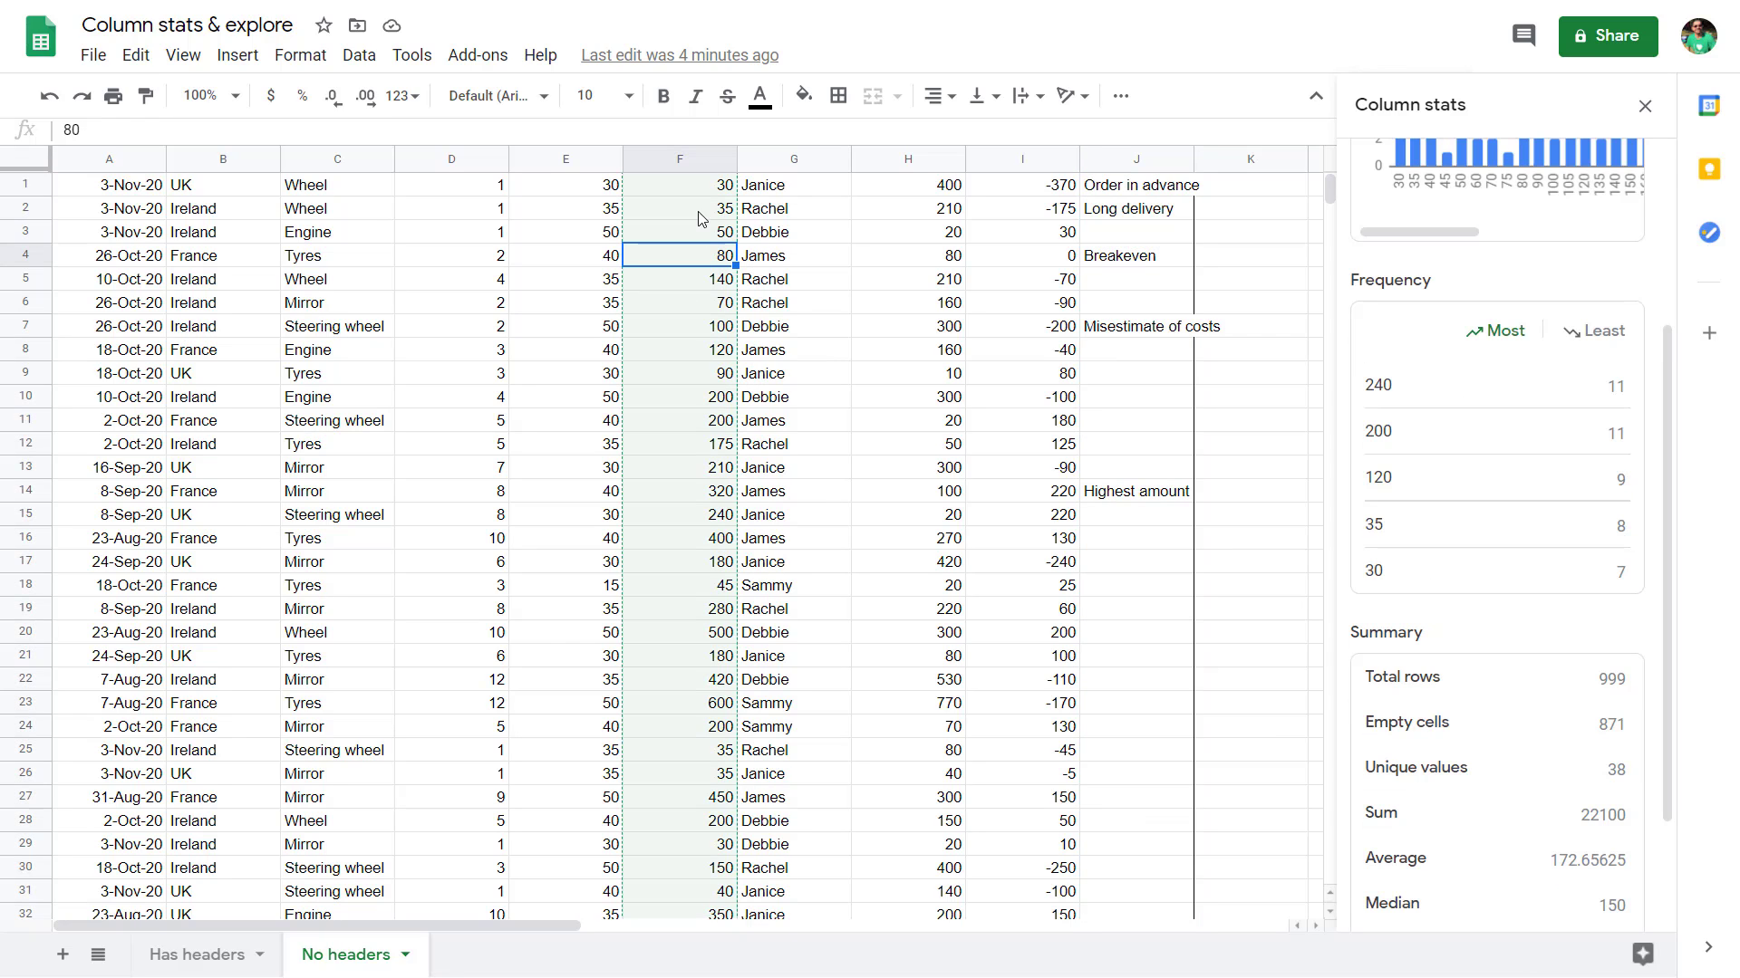
{"action": "scroll", "coordinate": [1459, 181], "scroll_direction": "up", "scroll_amount": 3}
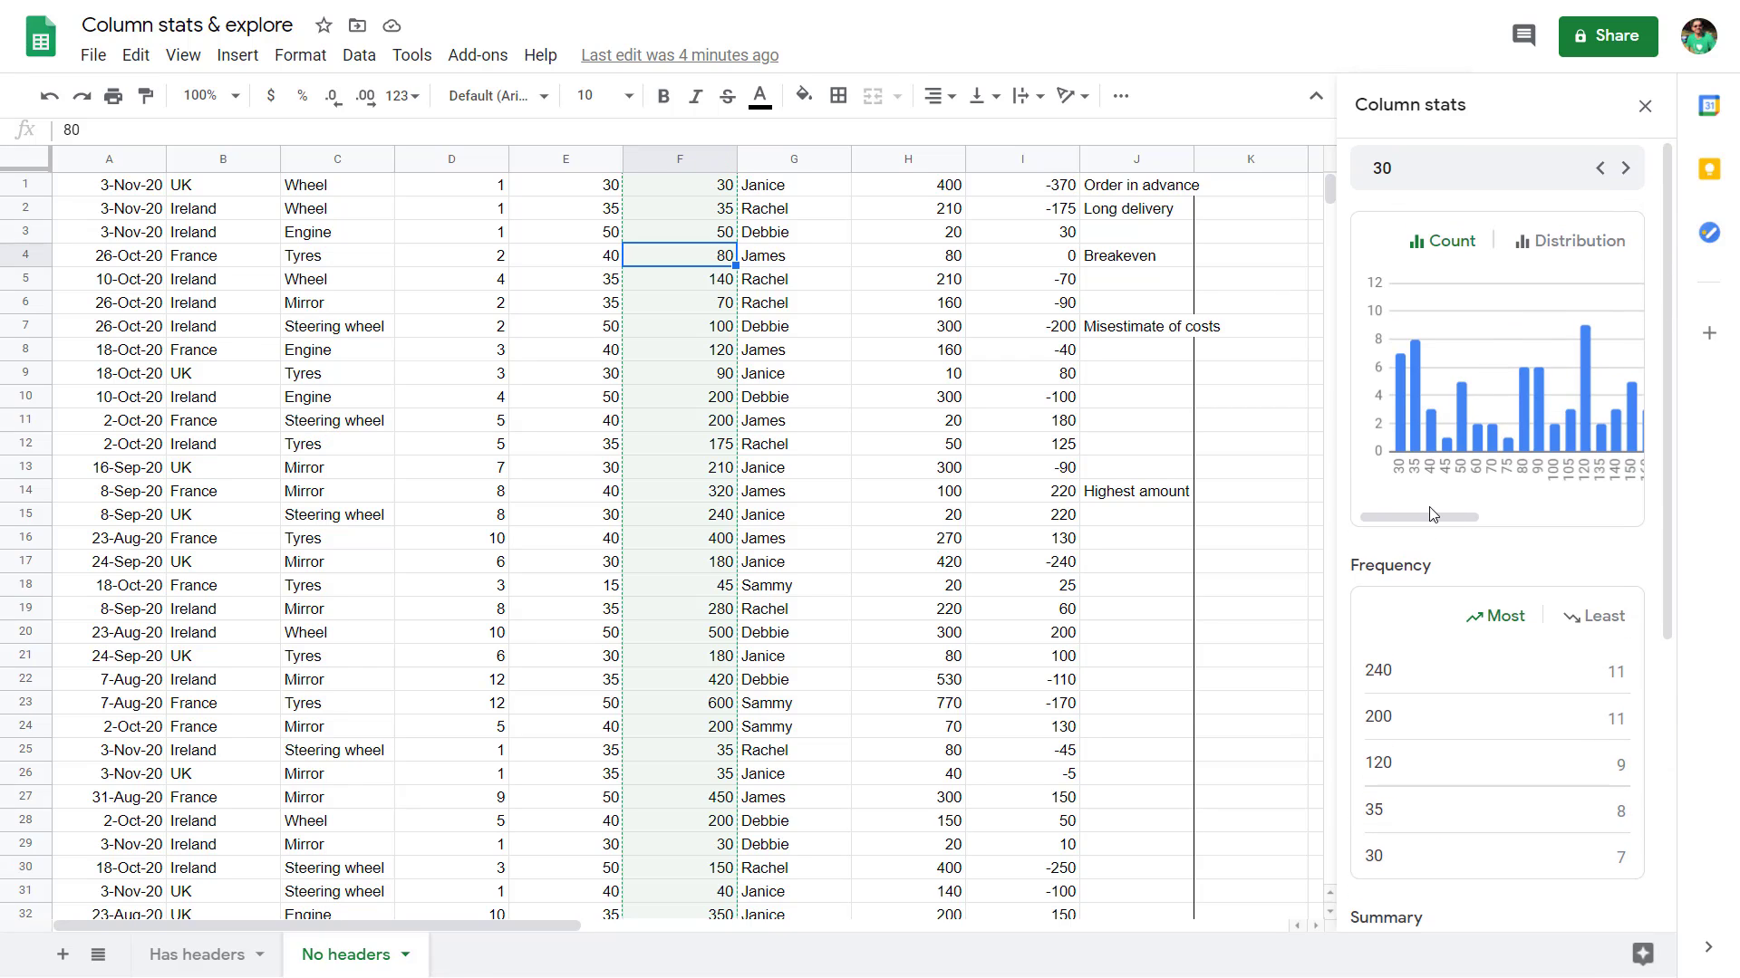
{"action": "left_click_drag", "start_coordinate": [1432, 514], "coordinate": [1386, 521]}
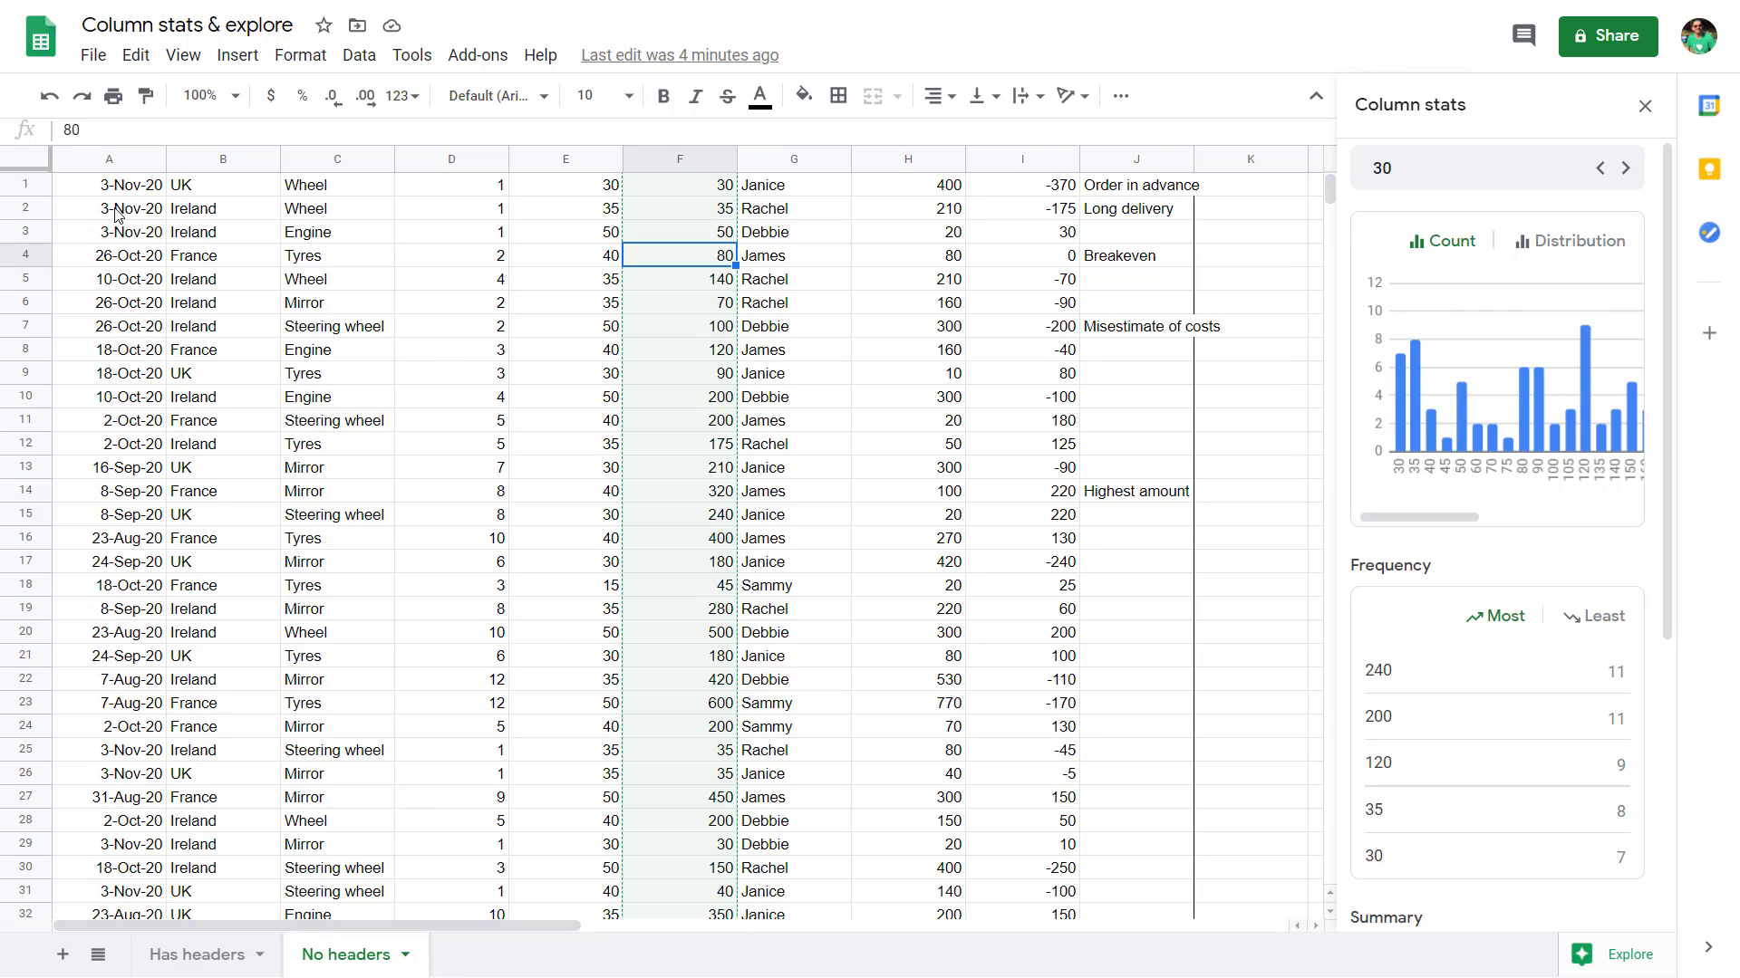
{"action": "left_click", "coordinate": [124, 164]}
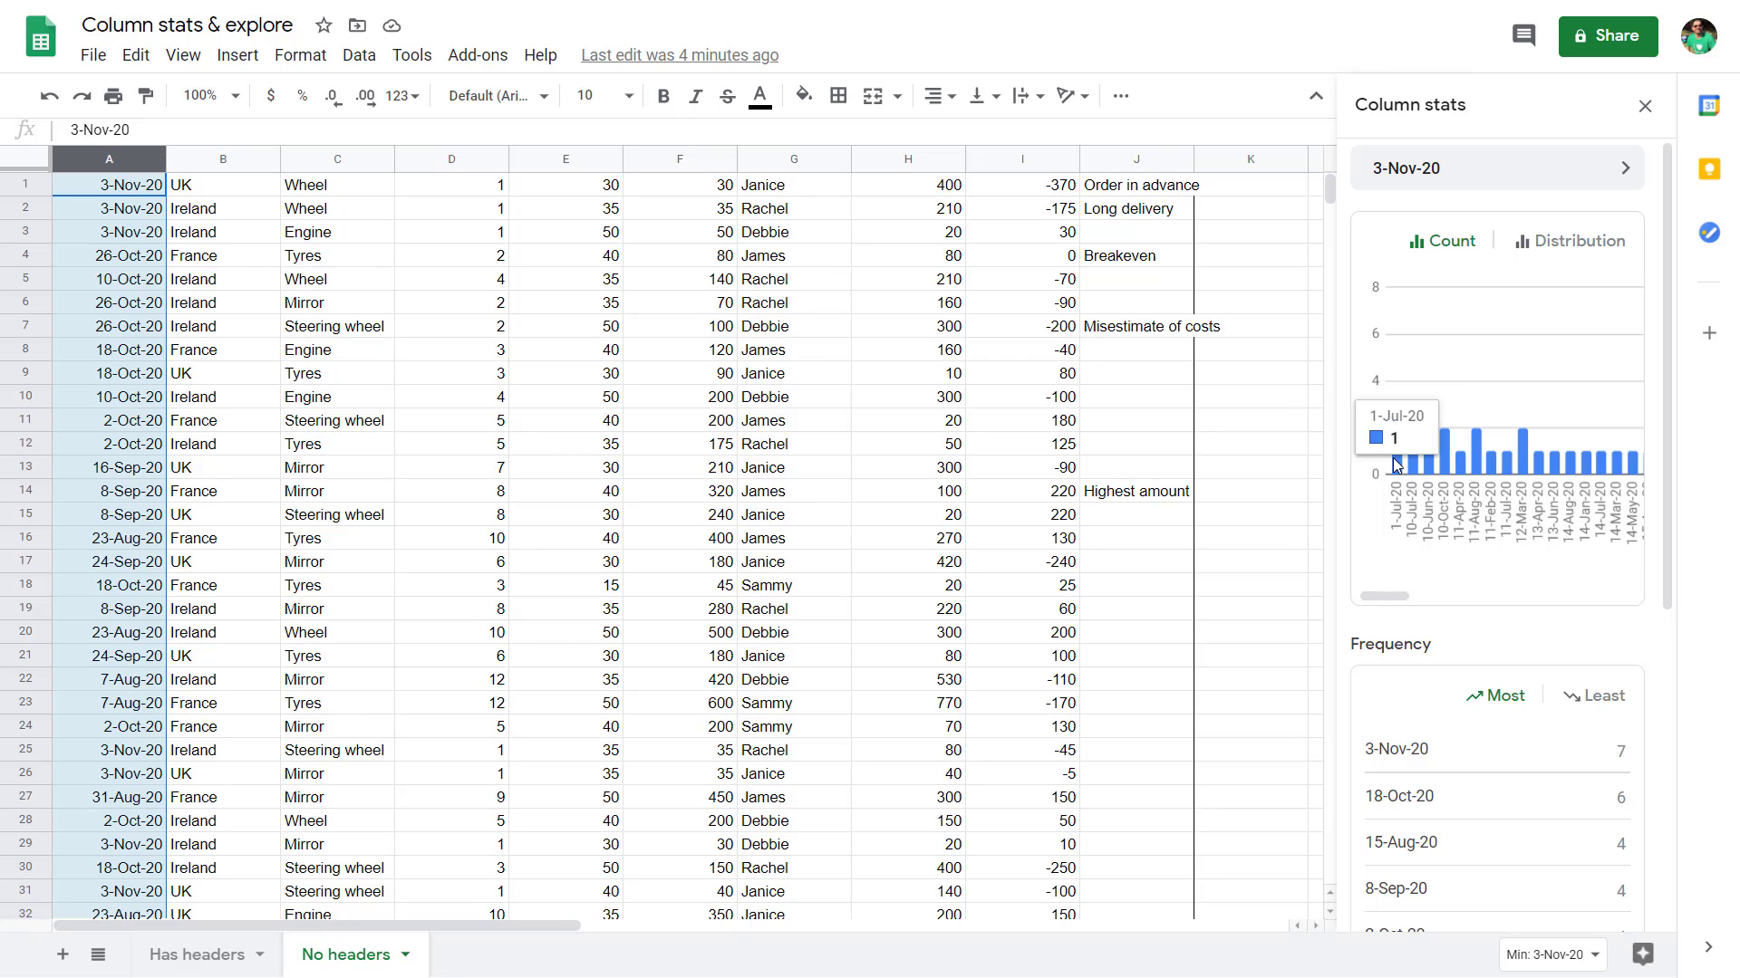
{"action": "mouse_move", "coordinate": [1497, 480]}
{"action": "left_click", "coordinate": [1557, 244]}
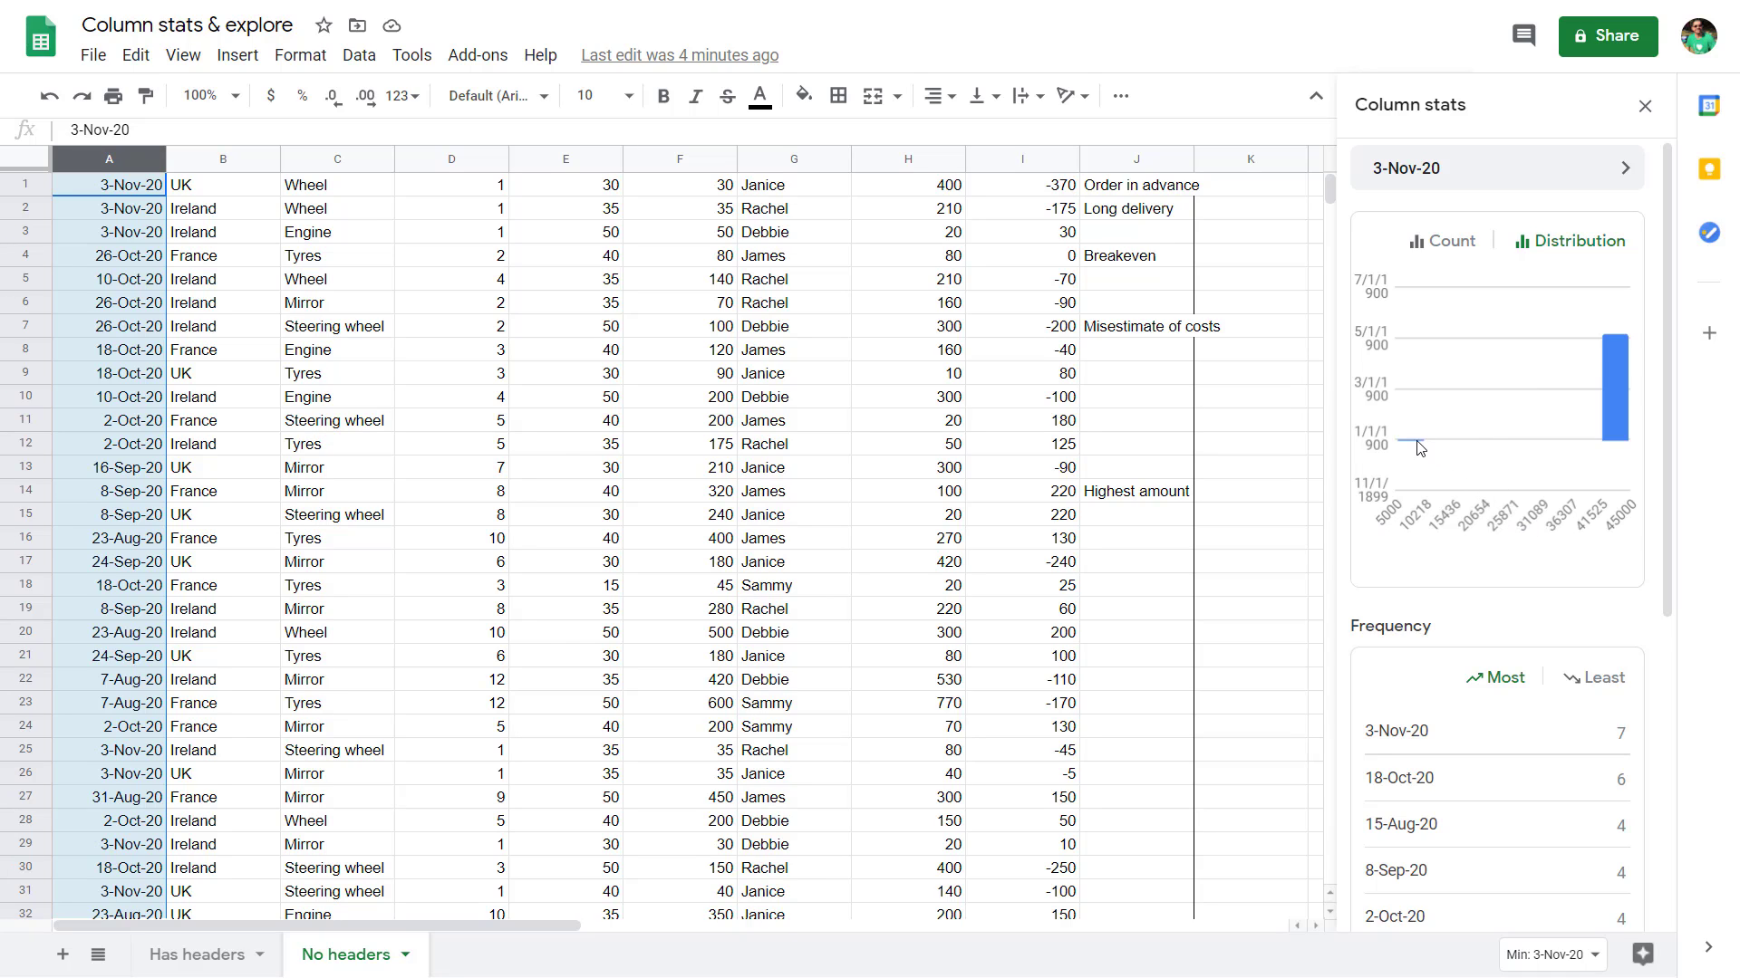
{"action": "mouse_move", "coordinate": [1412, 448]}
{"action": "left_click", "coordinate": [300, 57]}
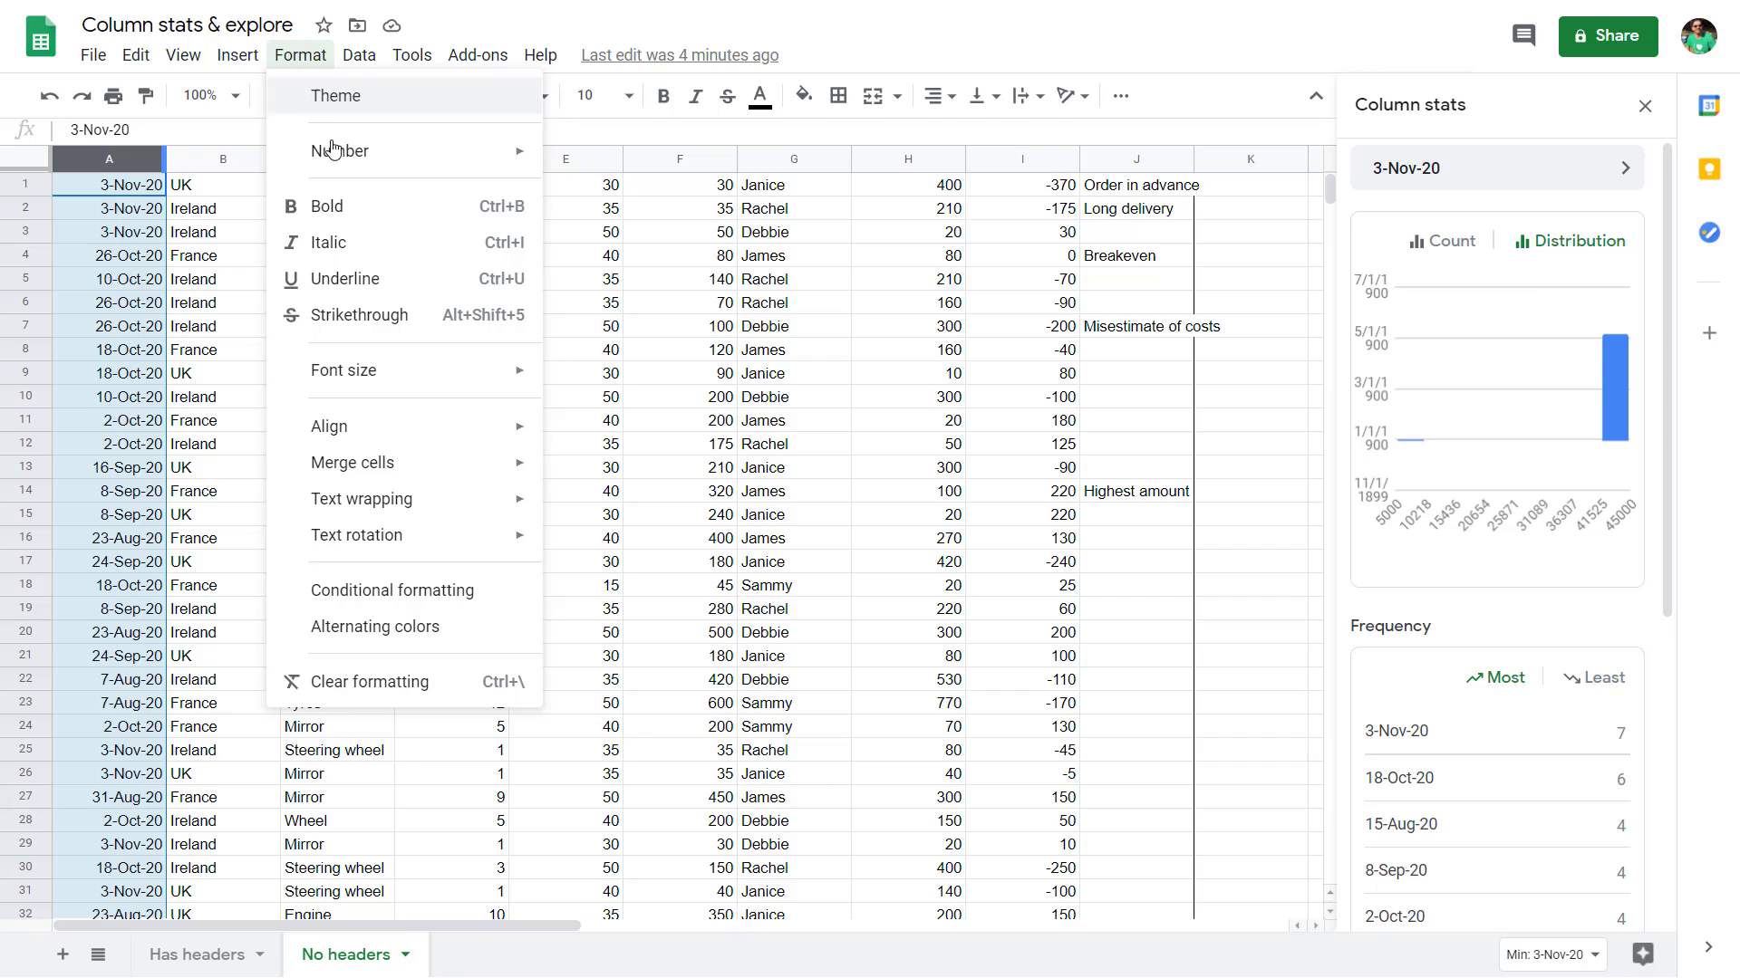
{"action": "mouse_move", "coordinate": [362, 168]}
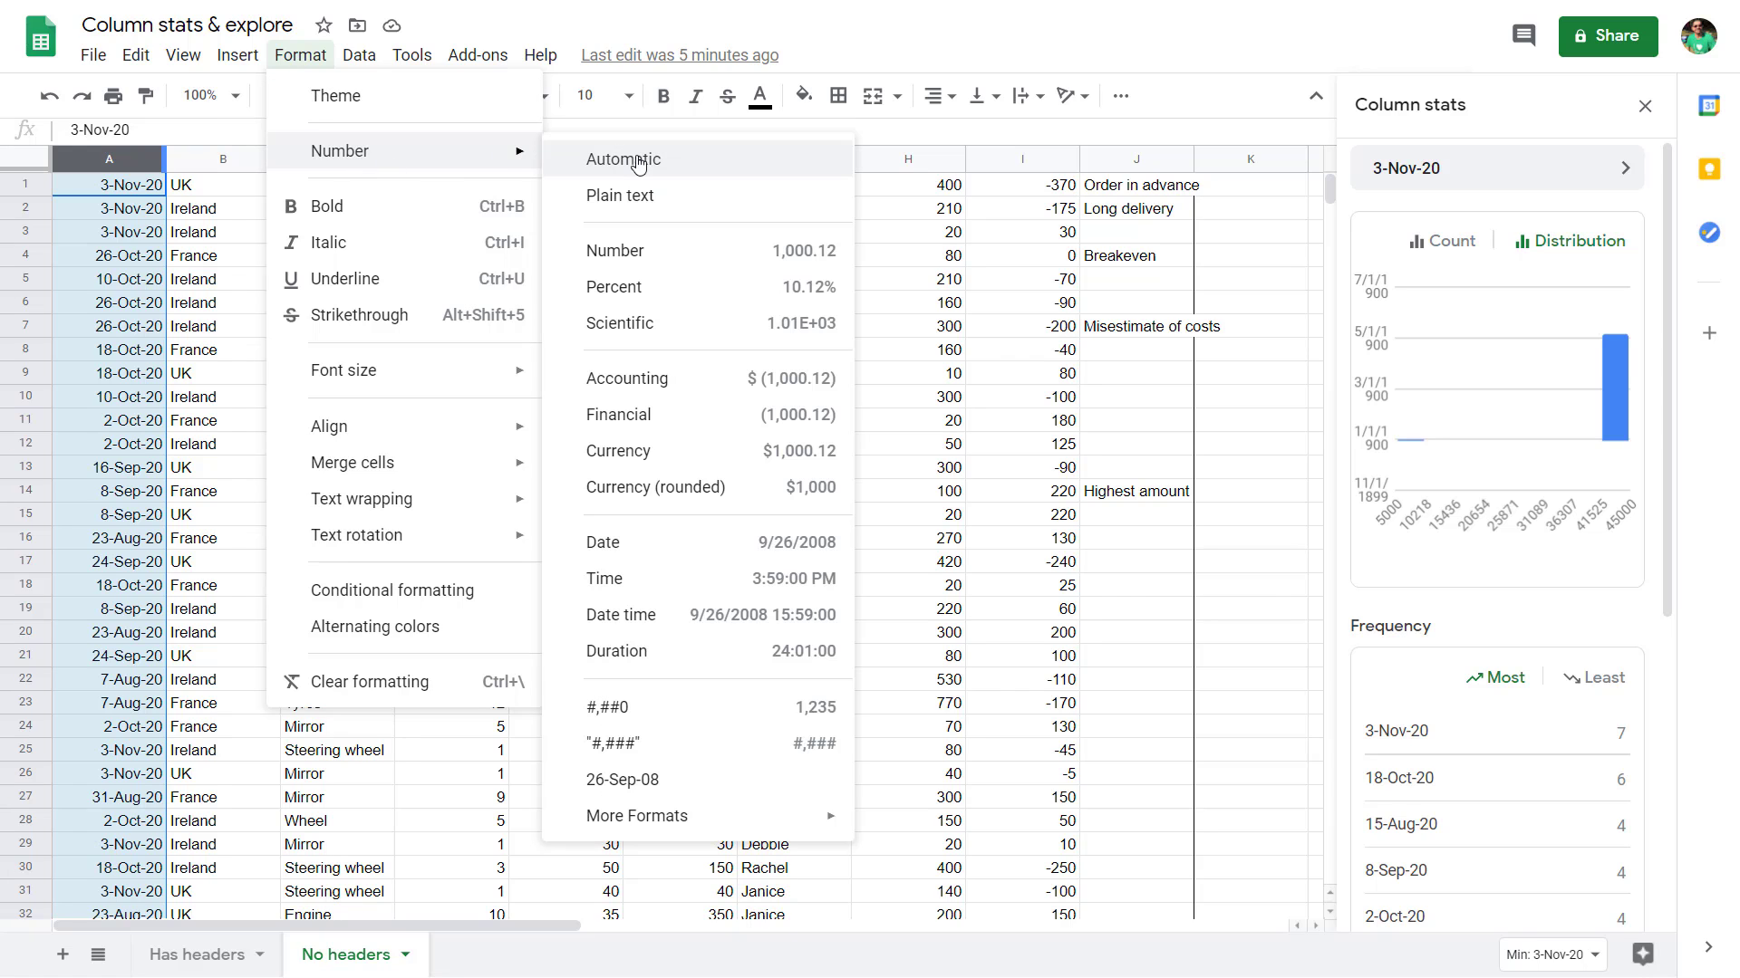
{"action": "left_click", "coordinate": [609, 159]}
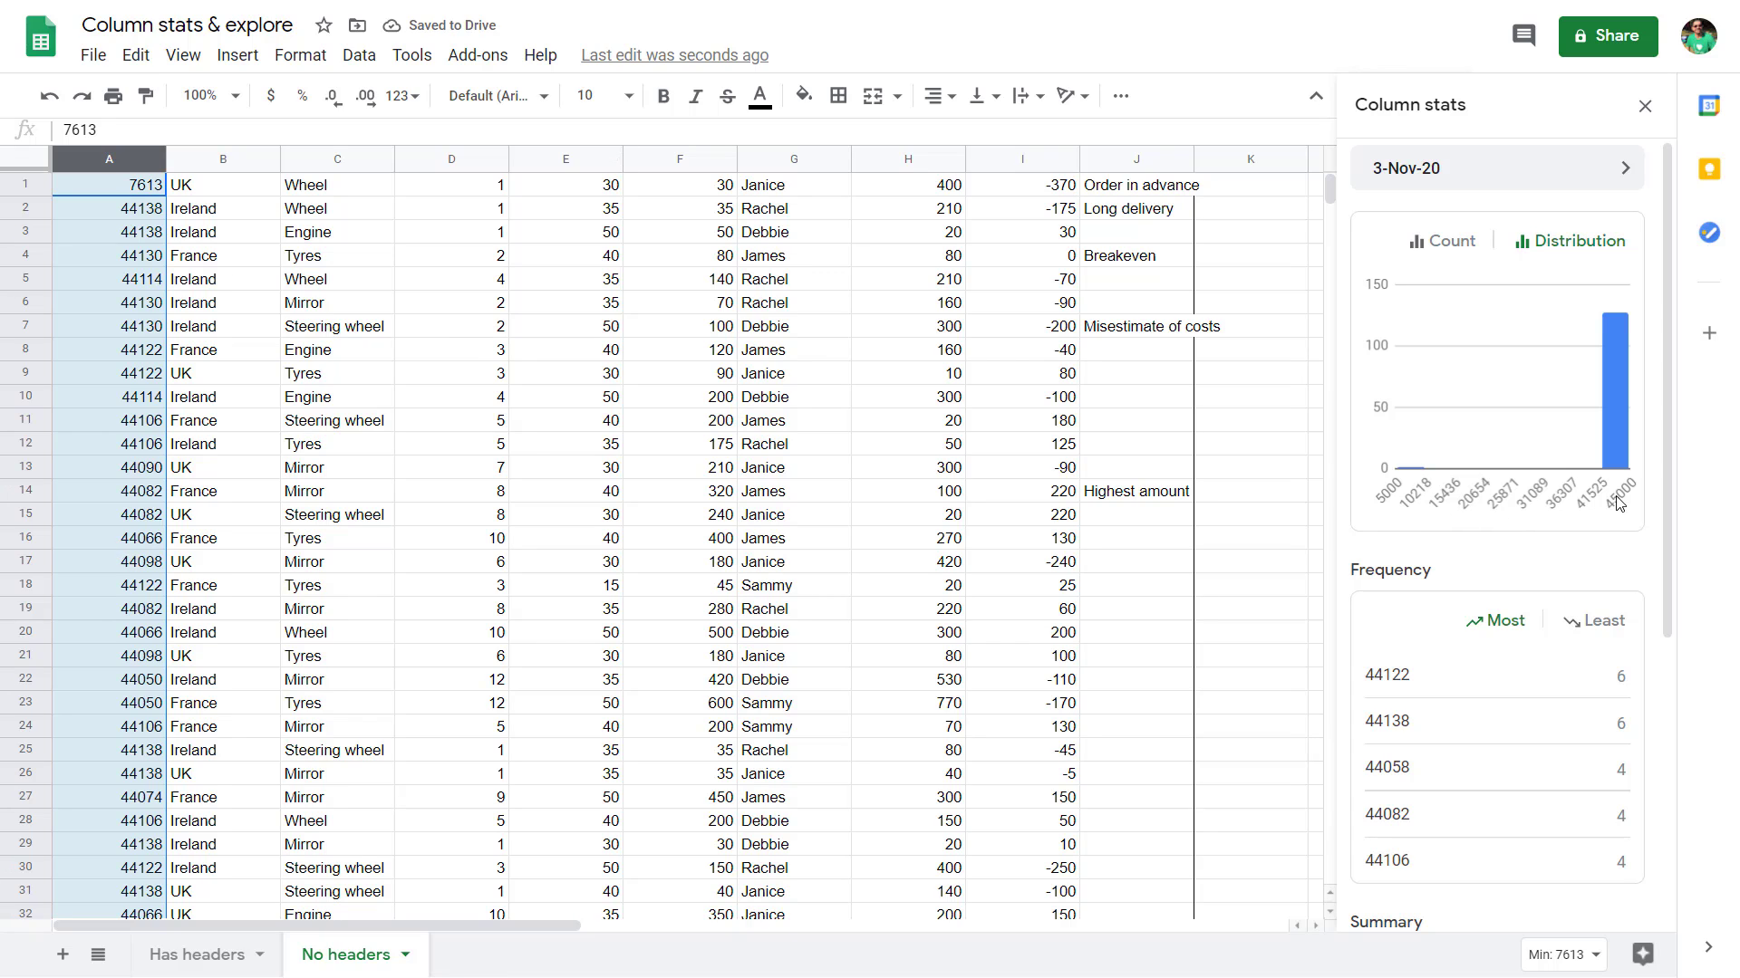
{"action": "key", "text": "ctrl+z"}
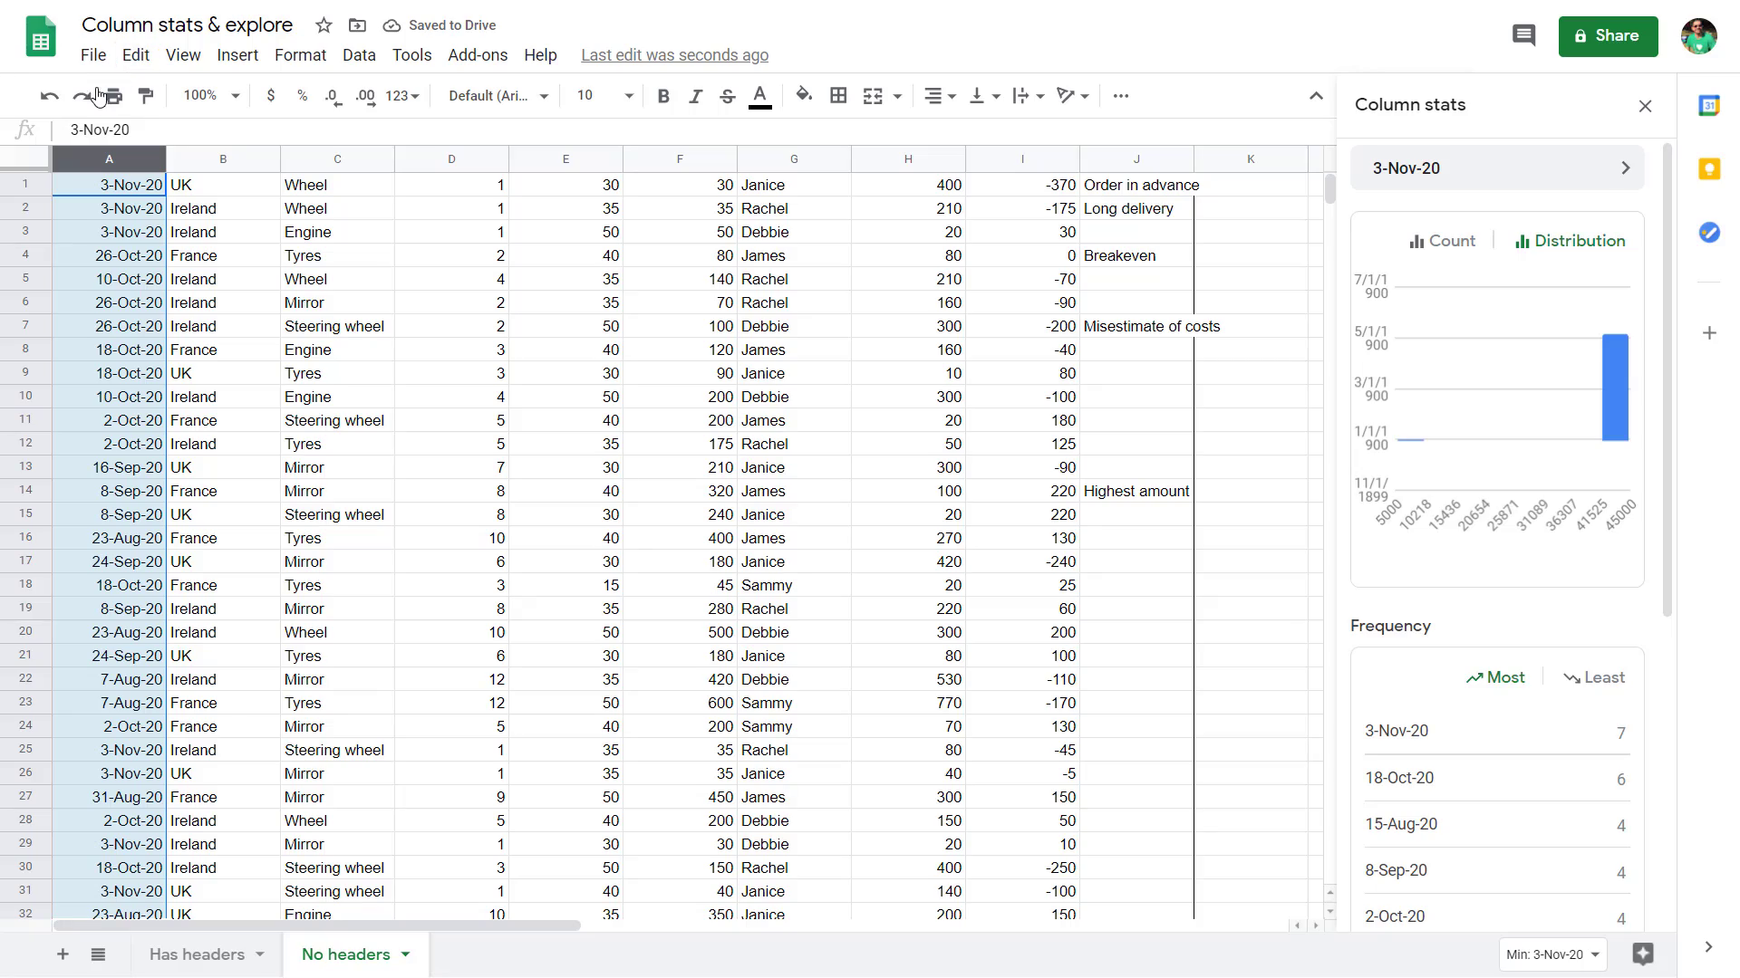
{"action": "left_click", "coordinate": [124, 193]}
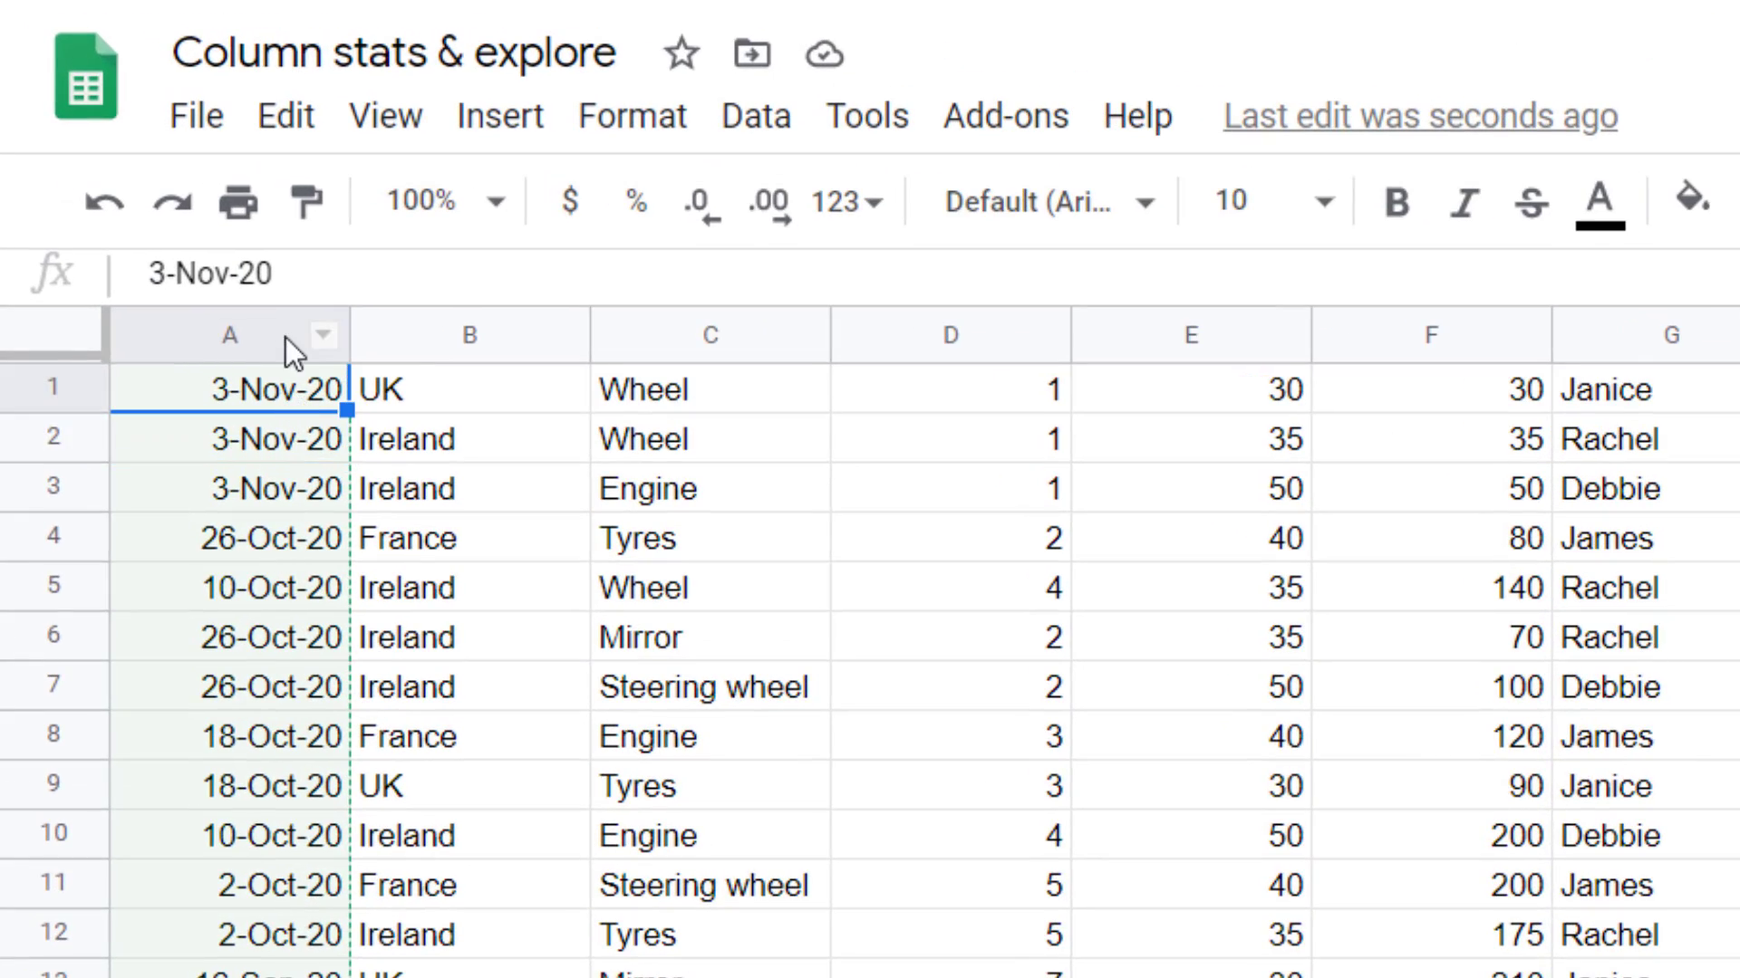
{"action": "left_click", "coordinate": [286, 337]}
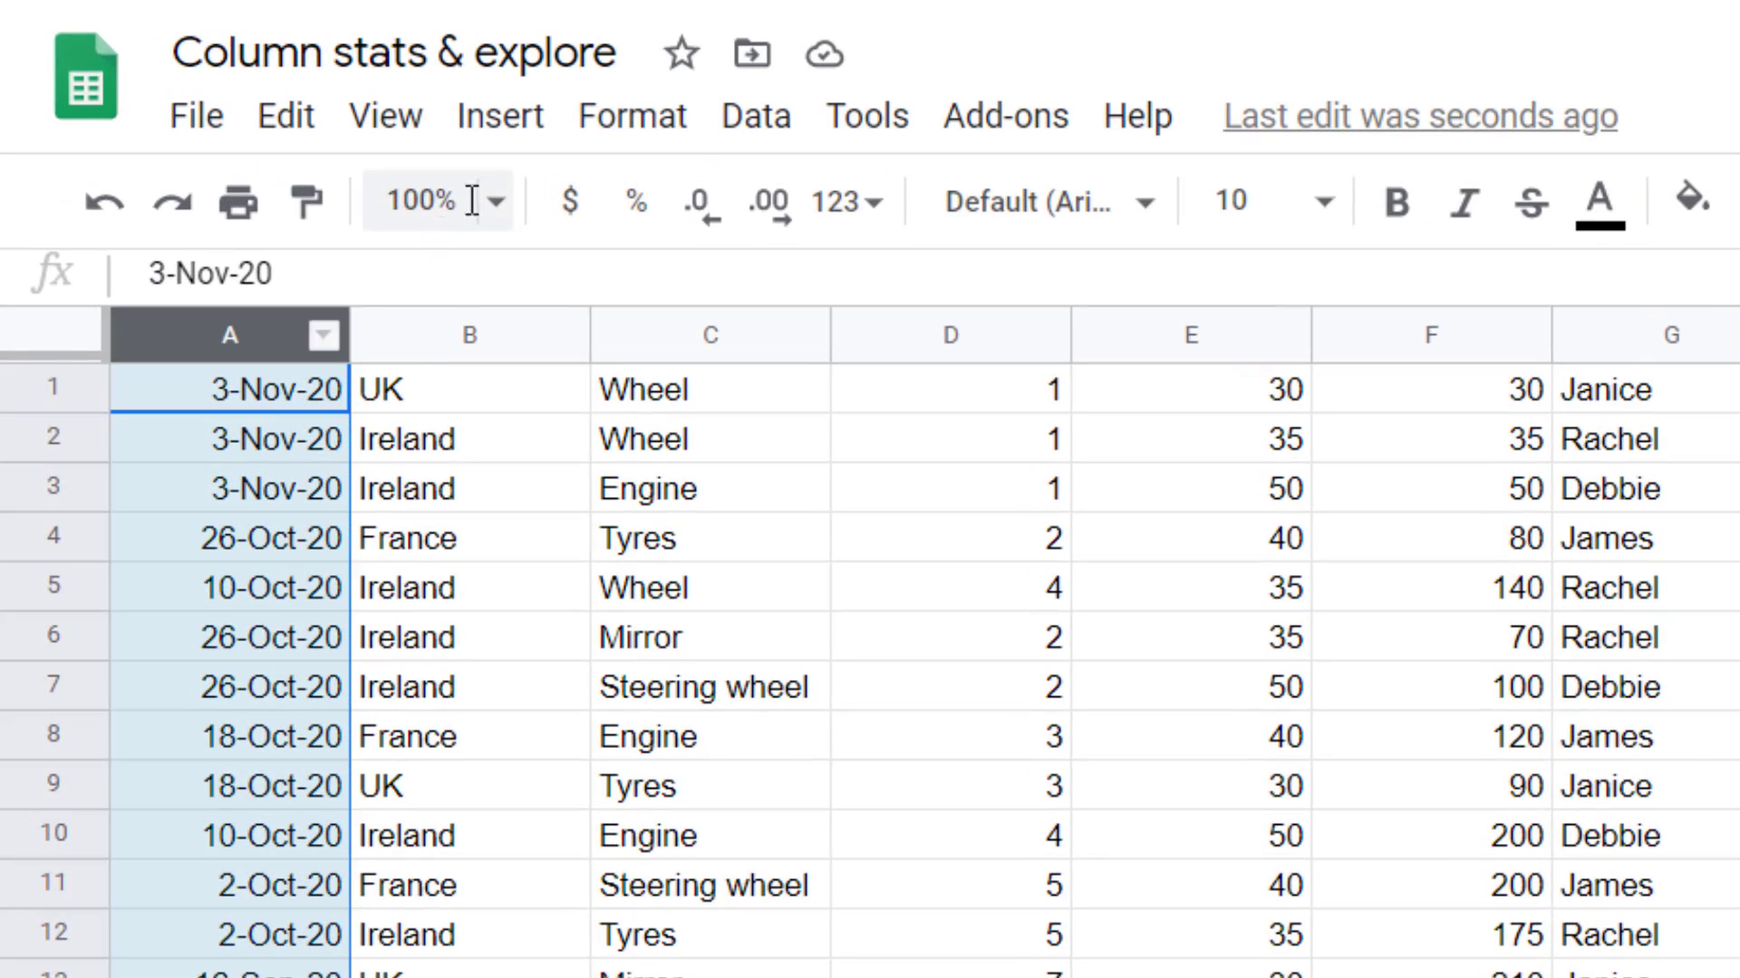
{"action": "left_click", "coordinate": [625, 136]}
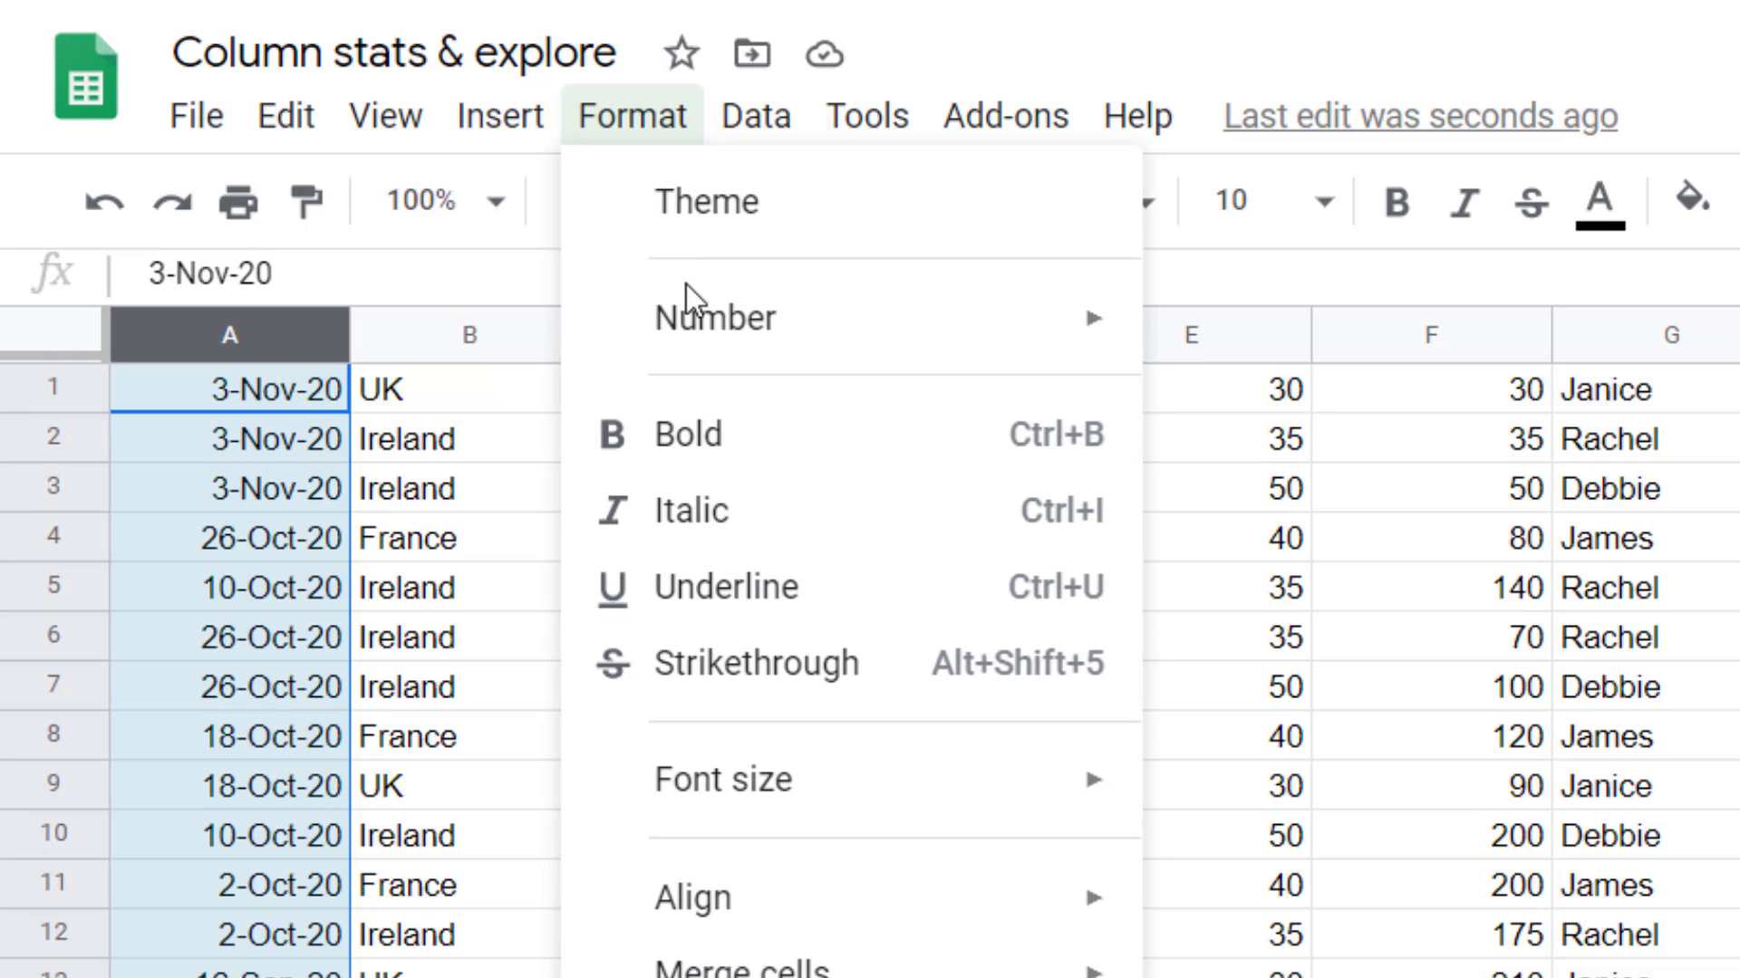
{"action": "mouse_move", "coordinate": [804, 338]}
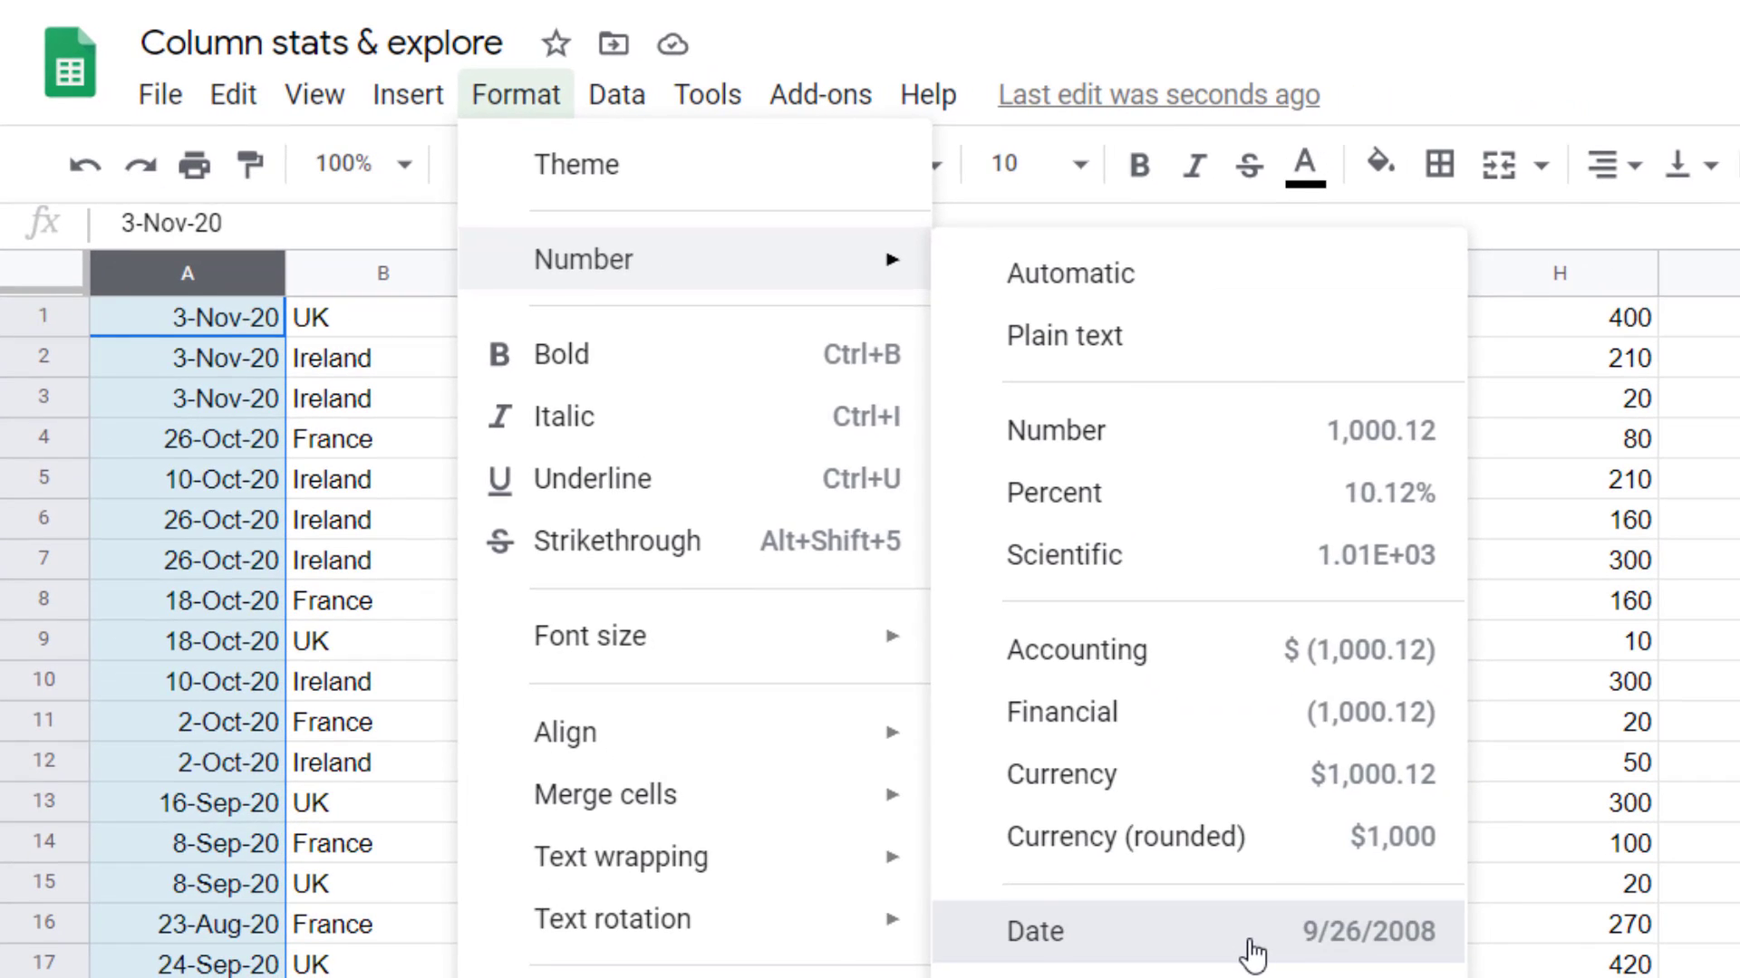
{"action": "left_click", "coordinate": [1253, 943]}
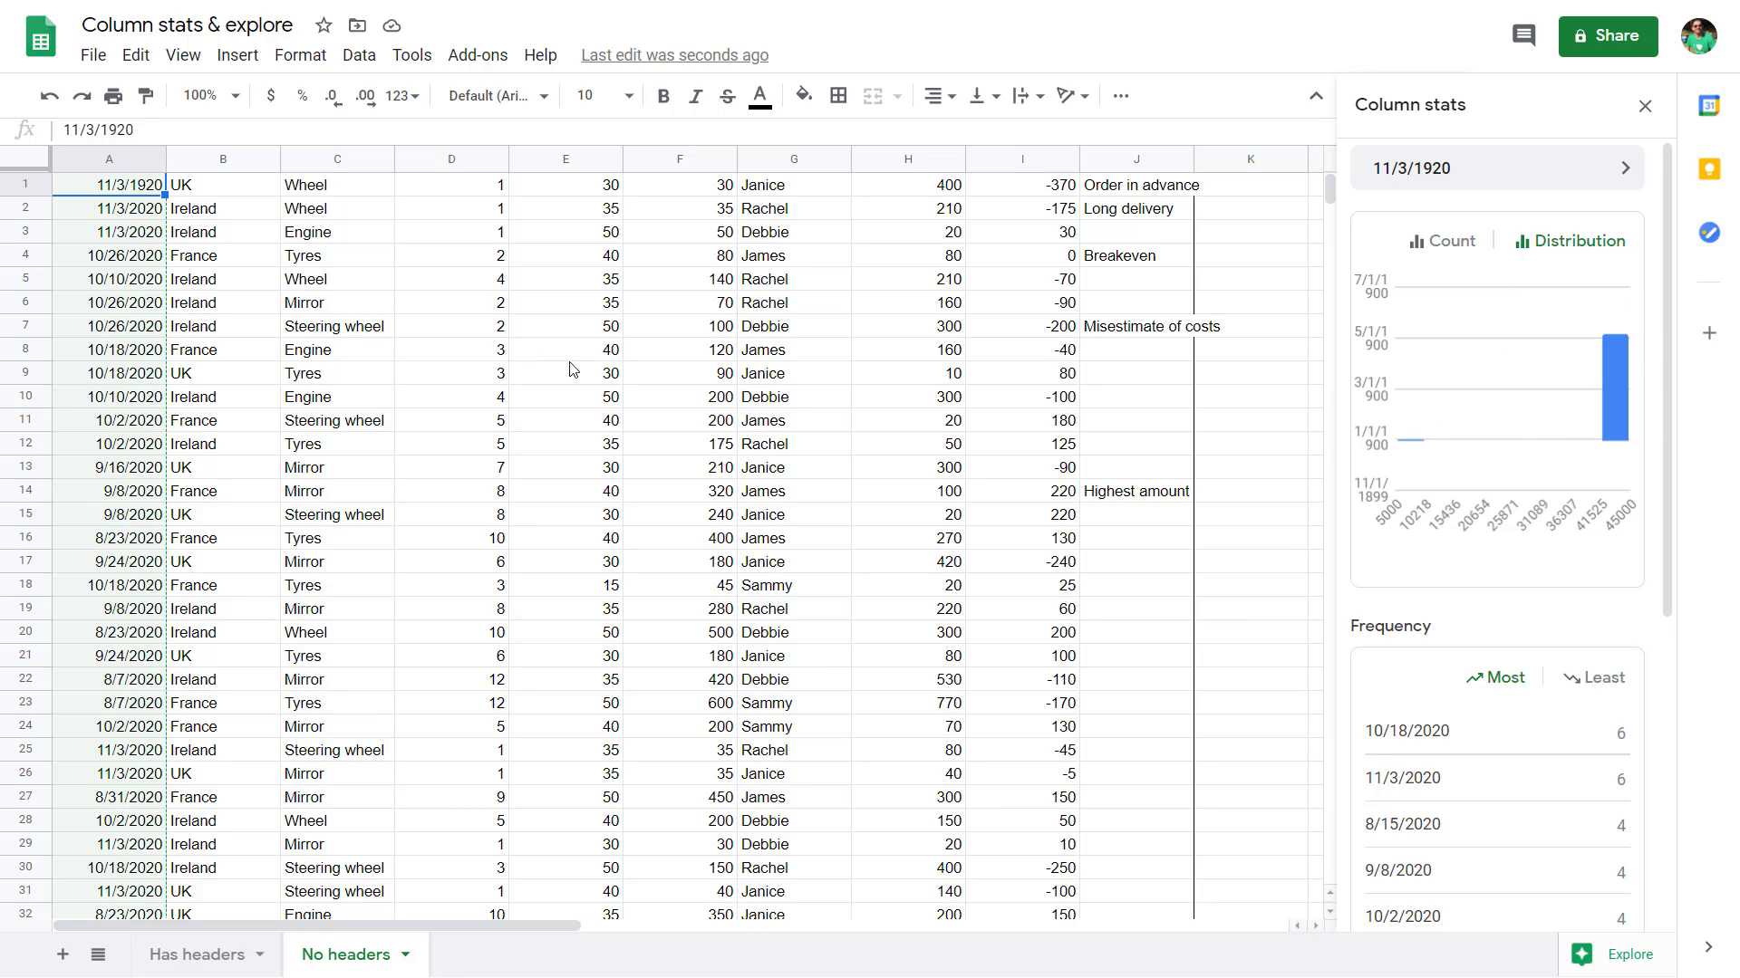
{"action": "key", "text": "ctrl+z"}
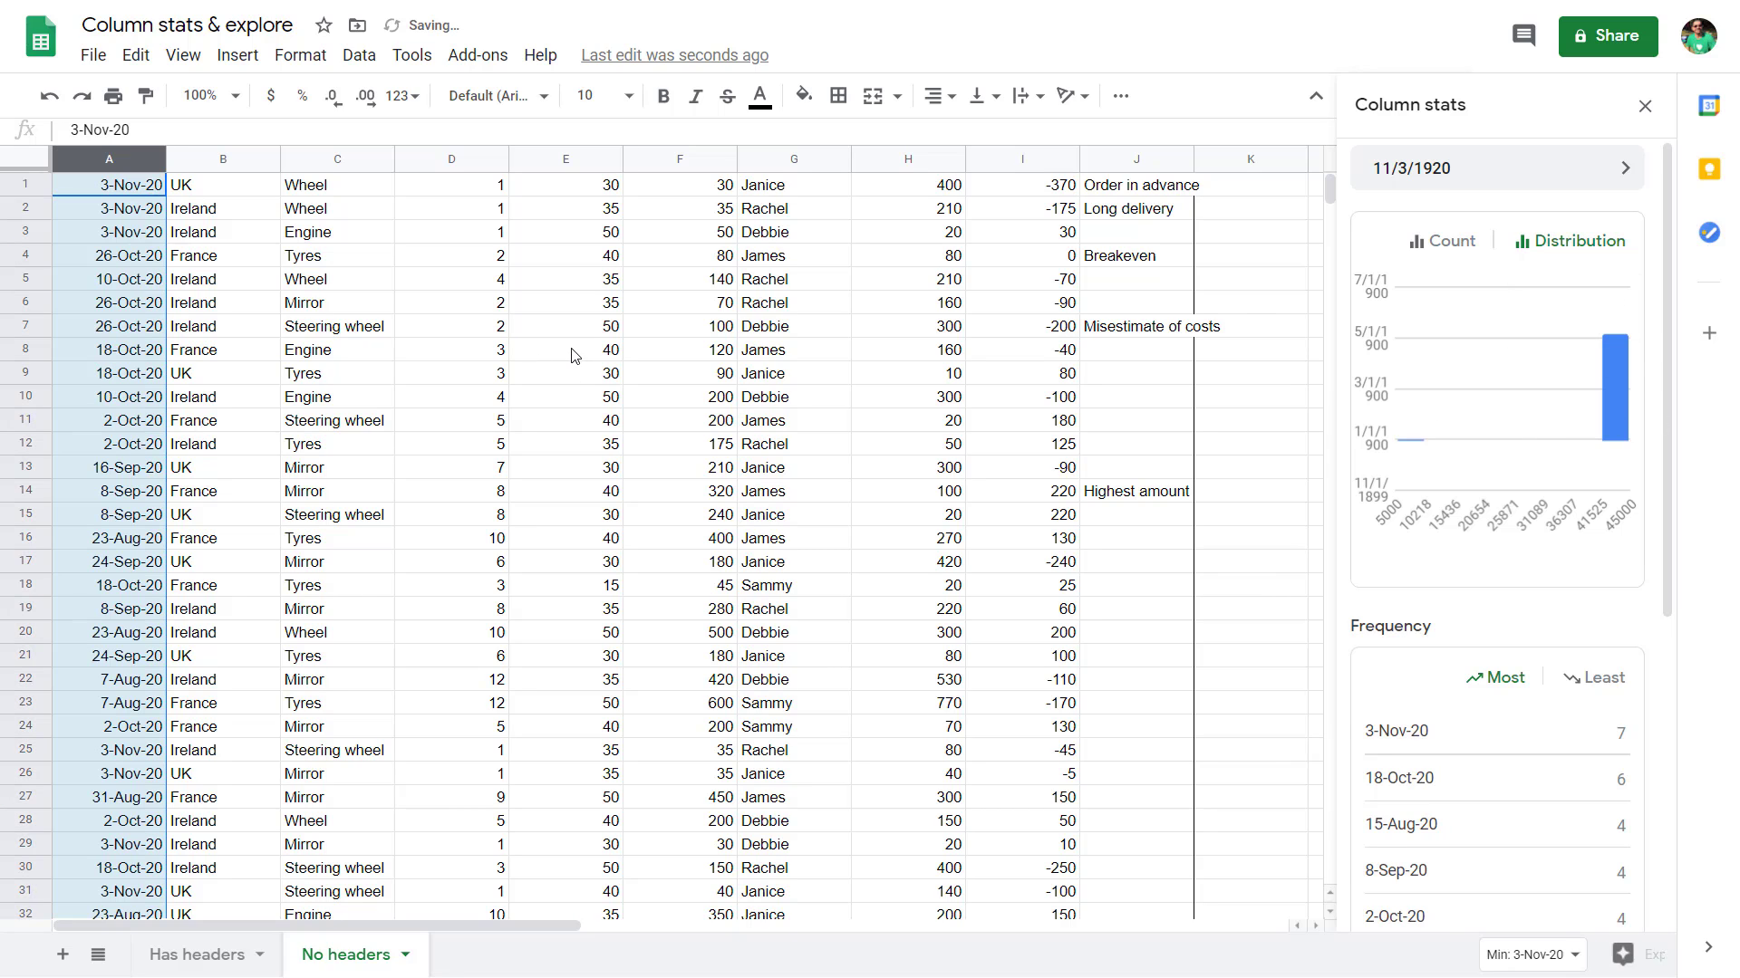
Check columns B and C, then move to the Has headers sheet
{"action": "left_click", "coordinate": [203, 162]}
{"action": "left_click", "coordinate": [349, 161]}
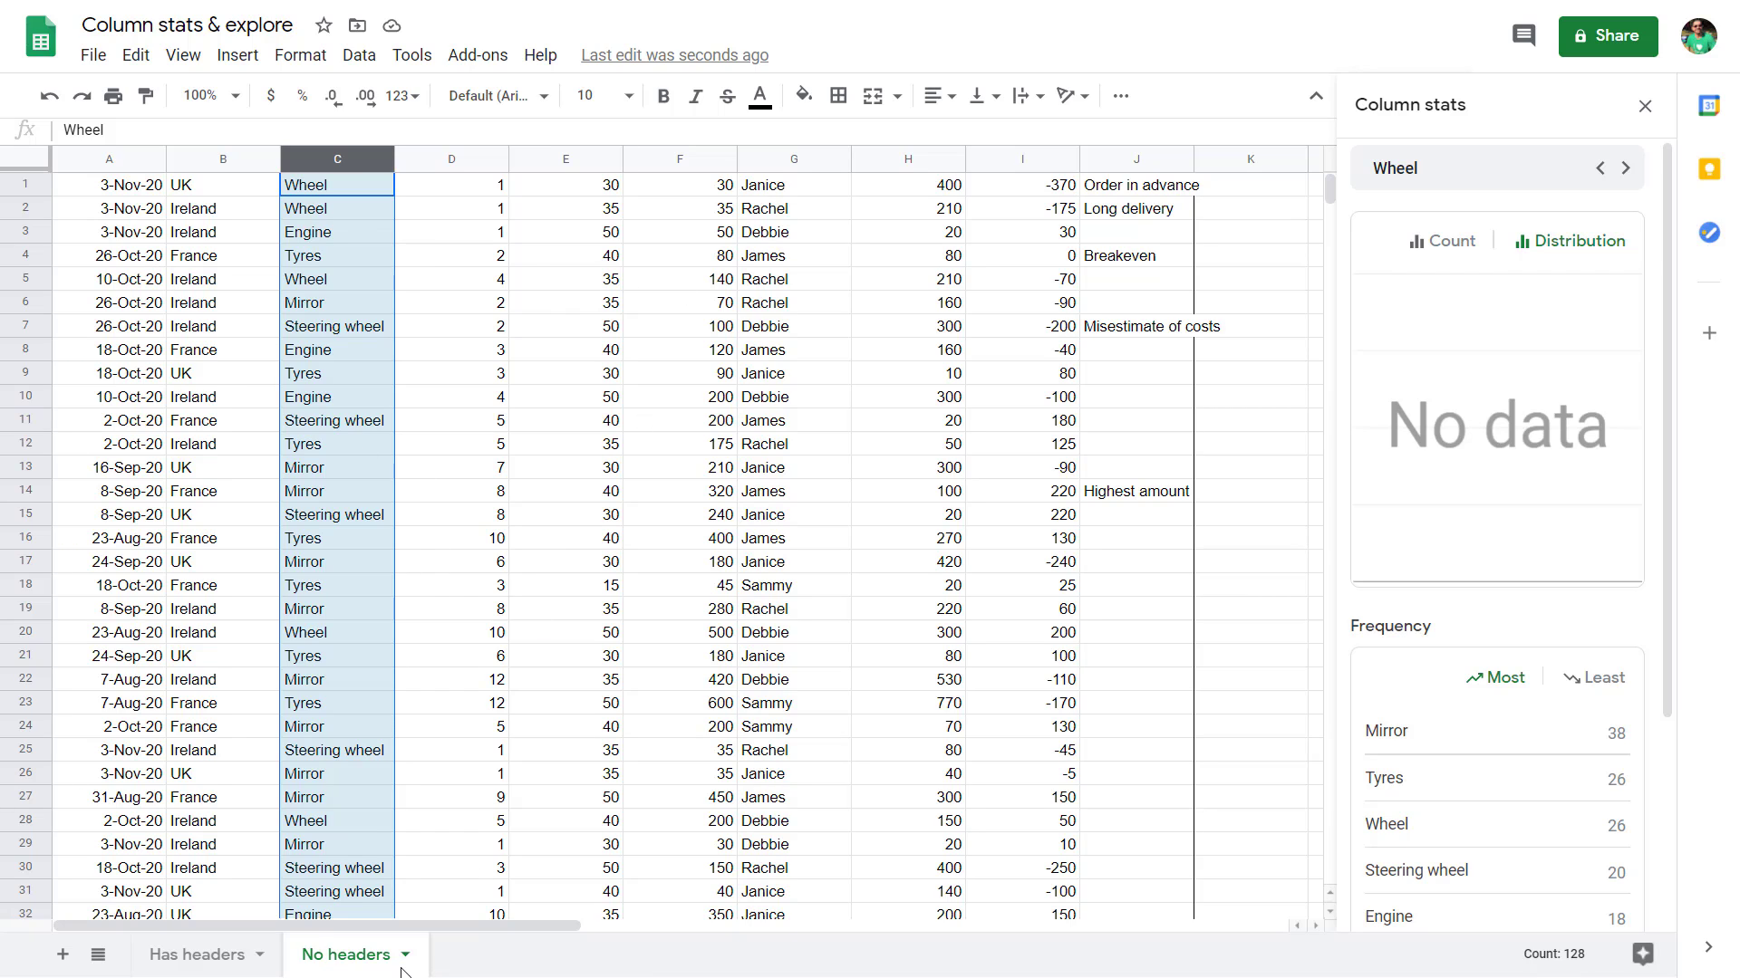
{"action": "left_click", "coordinate": [186, 957]}
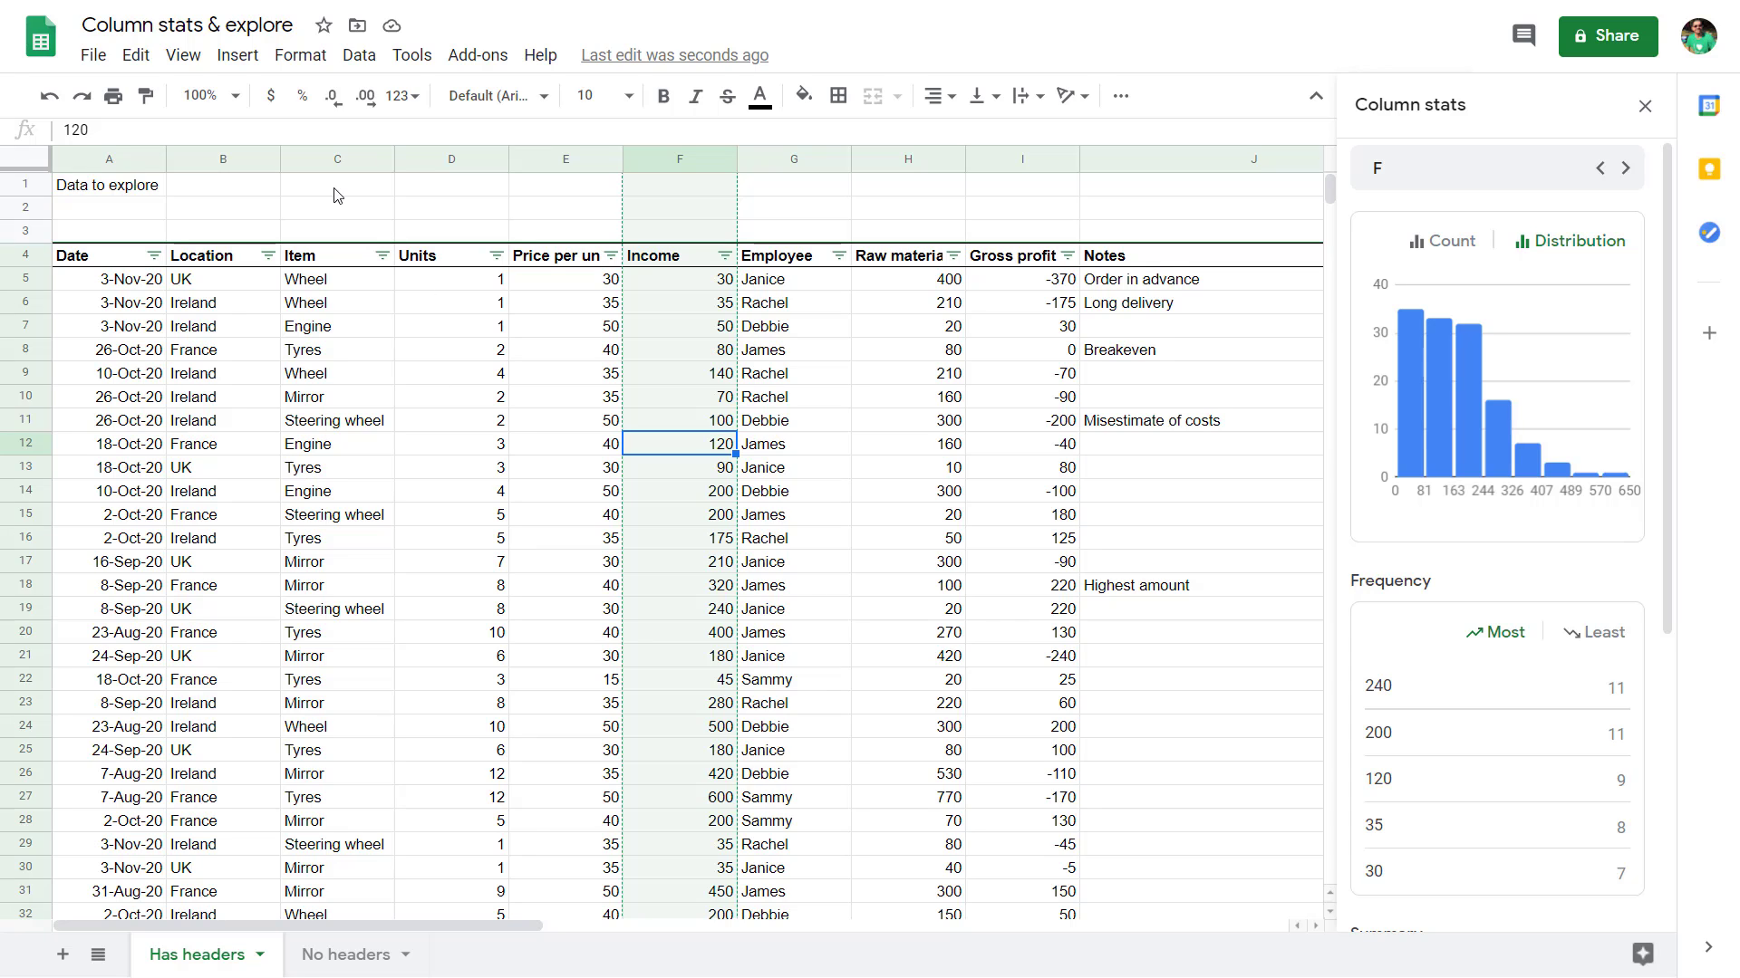
Show Count charts for the Item column C, then the Employee column G
{"action": "left_click", "coordinate": [313, 163]}
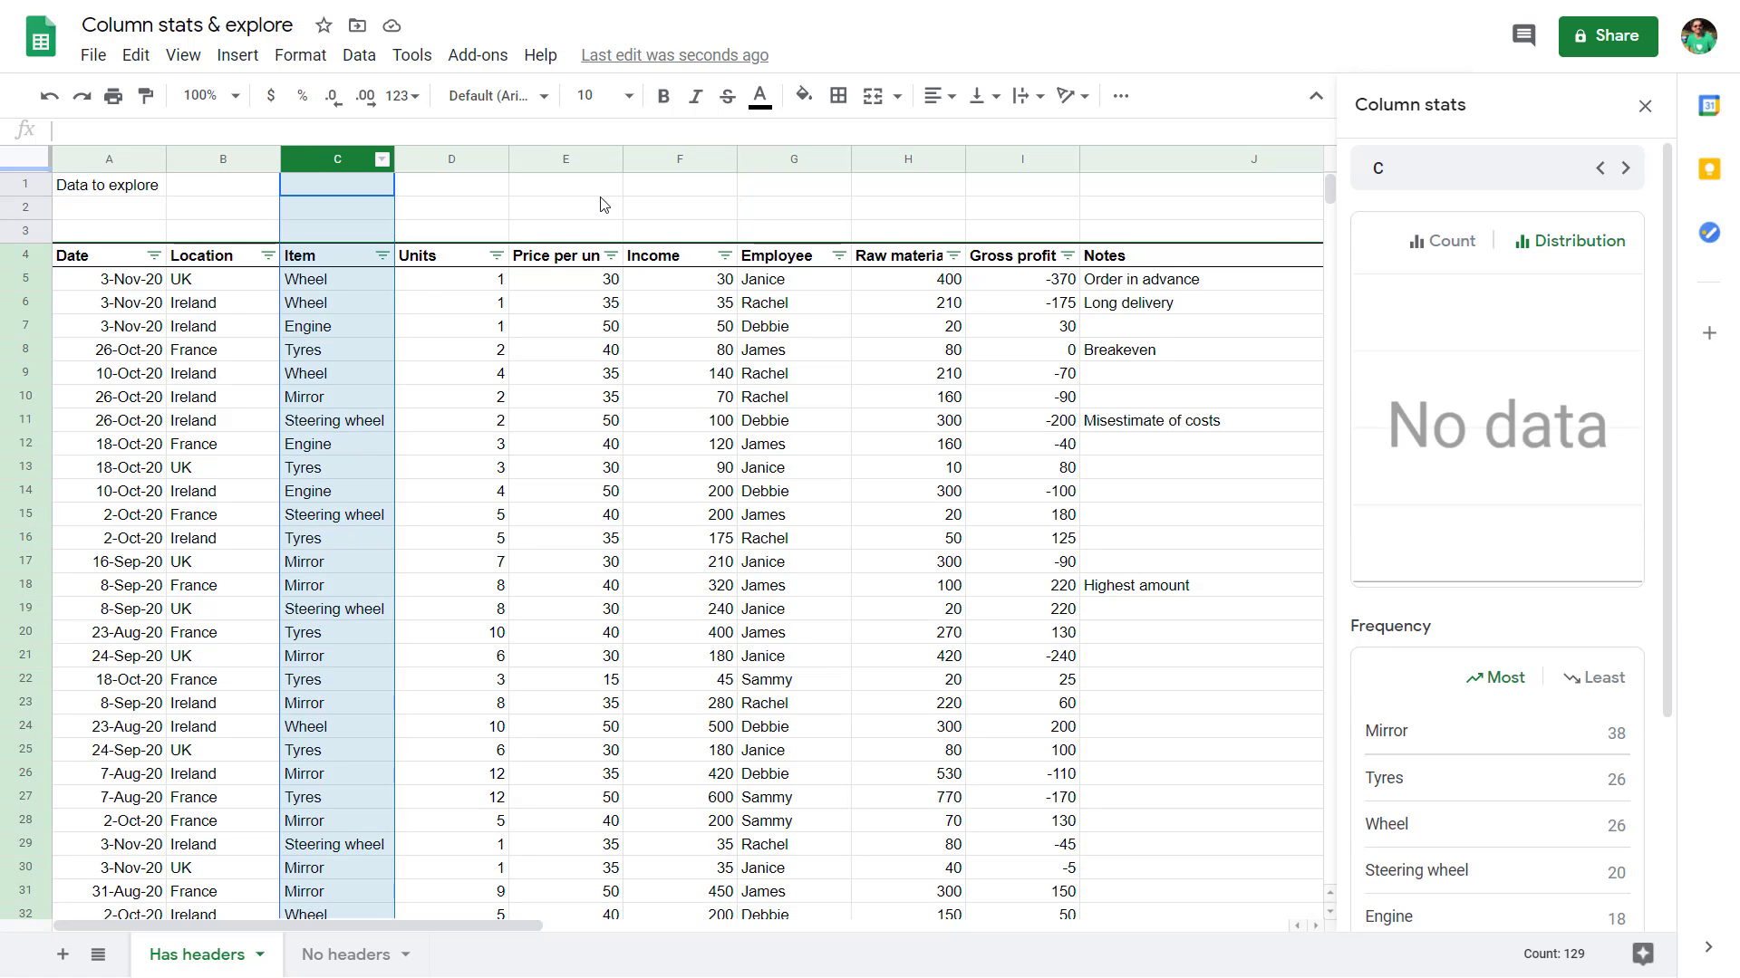
{"action": "left_click", "coordinate": [1450, 242]}
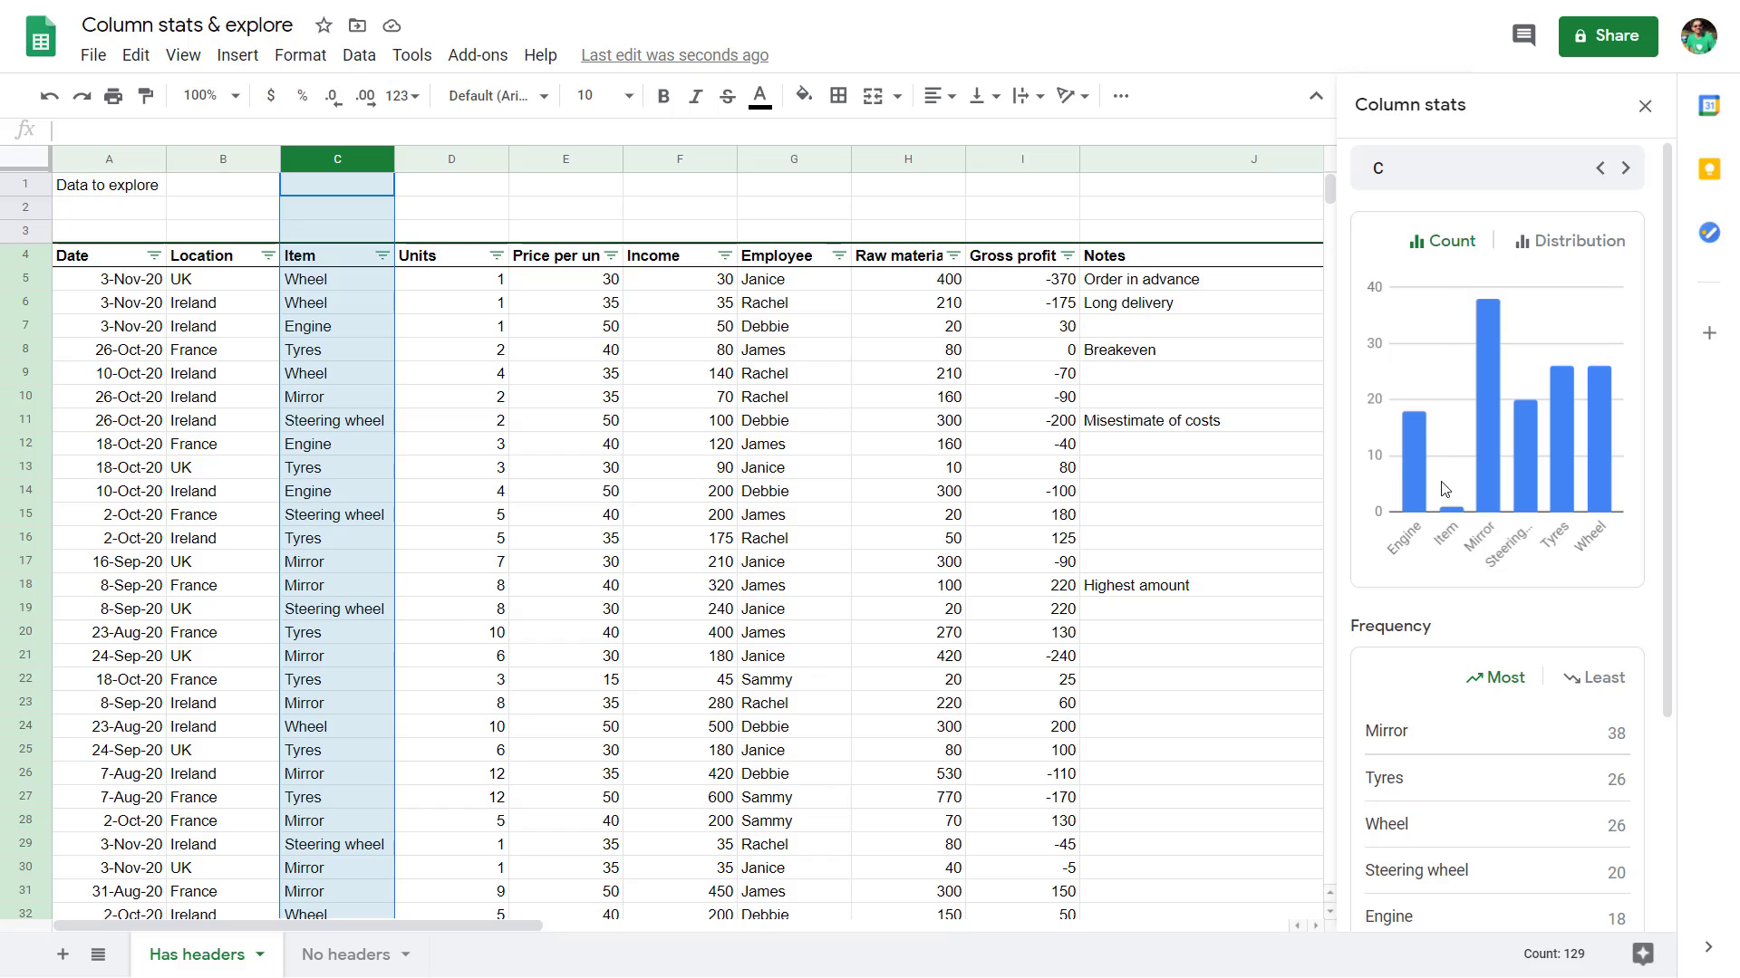
{"action": "mouse_move", "coordinate": [1455, 514]}
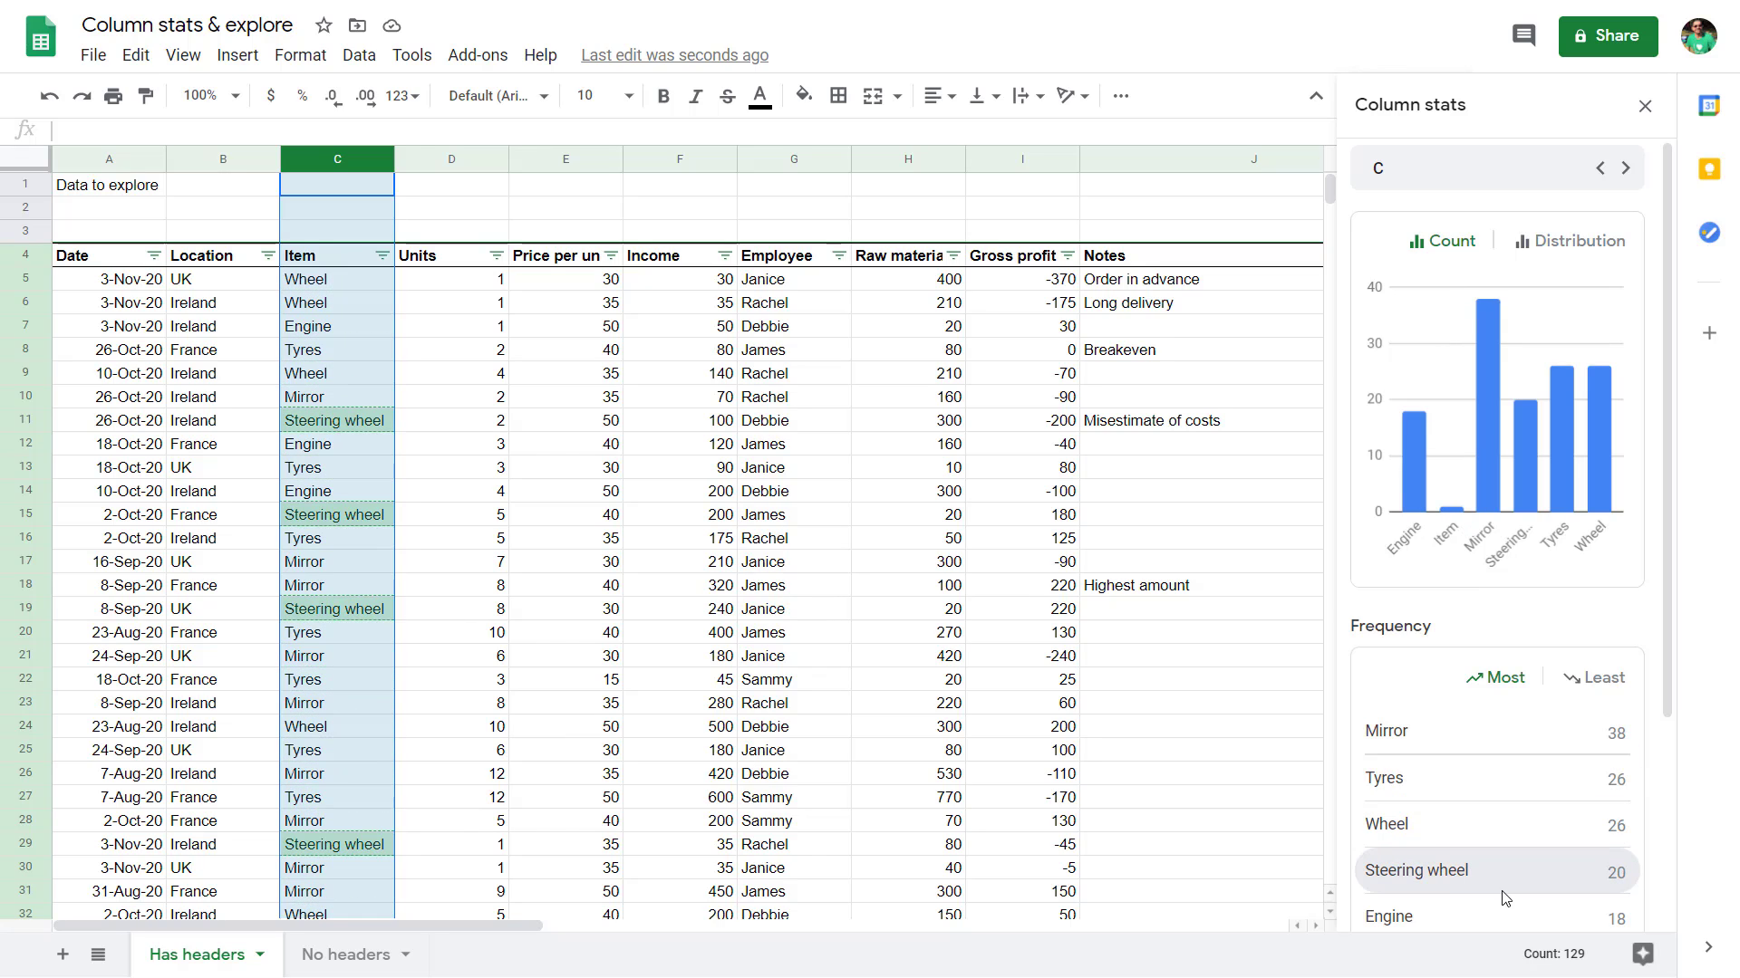
{"action": "left_click_drag", "start_coordinate": [1659, 642], "coordinate": [1660, 766]}
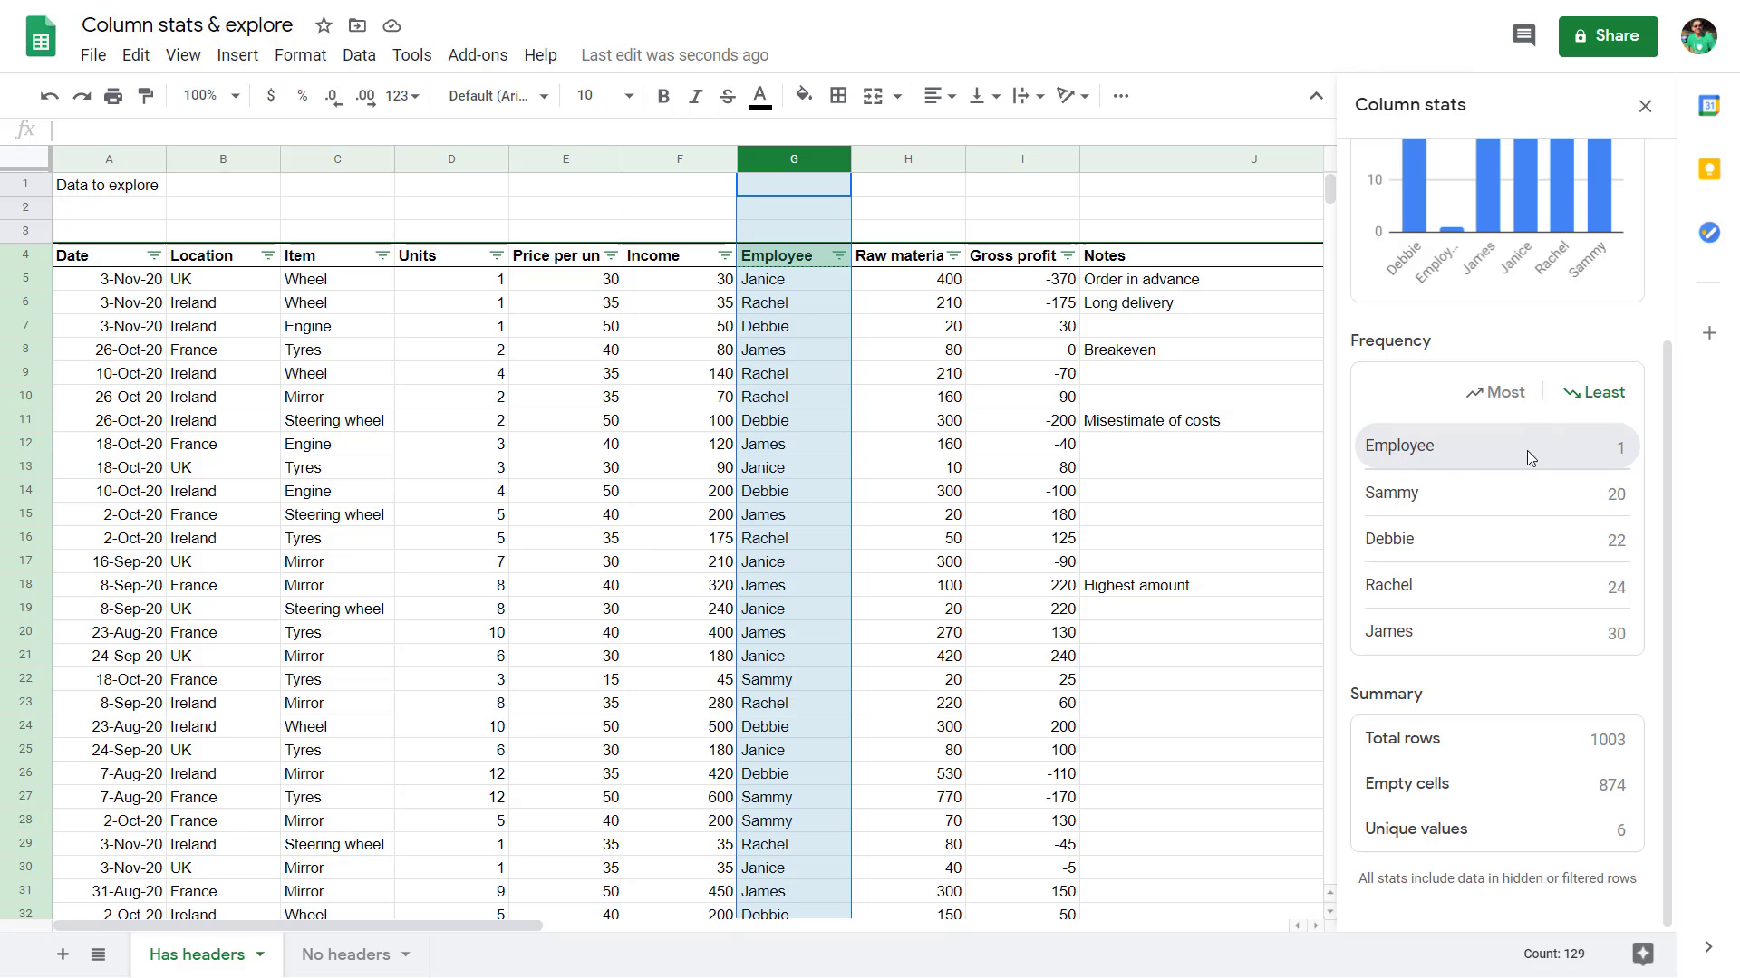
{"action": "left_click_drag", "start_coordinate": [1661, 486], "coordinate": [1626, 272]}
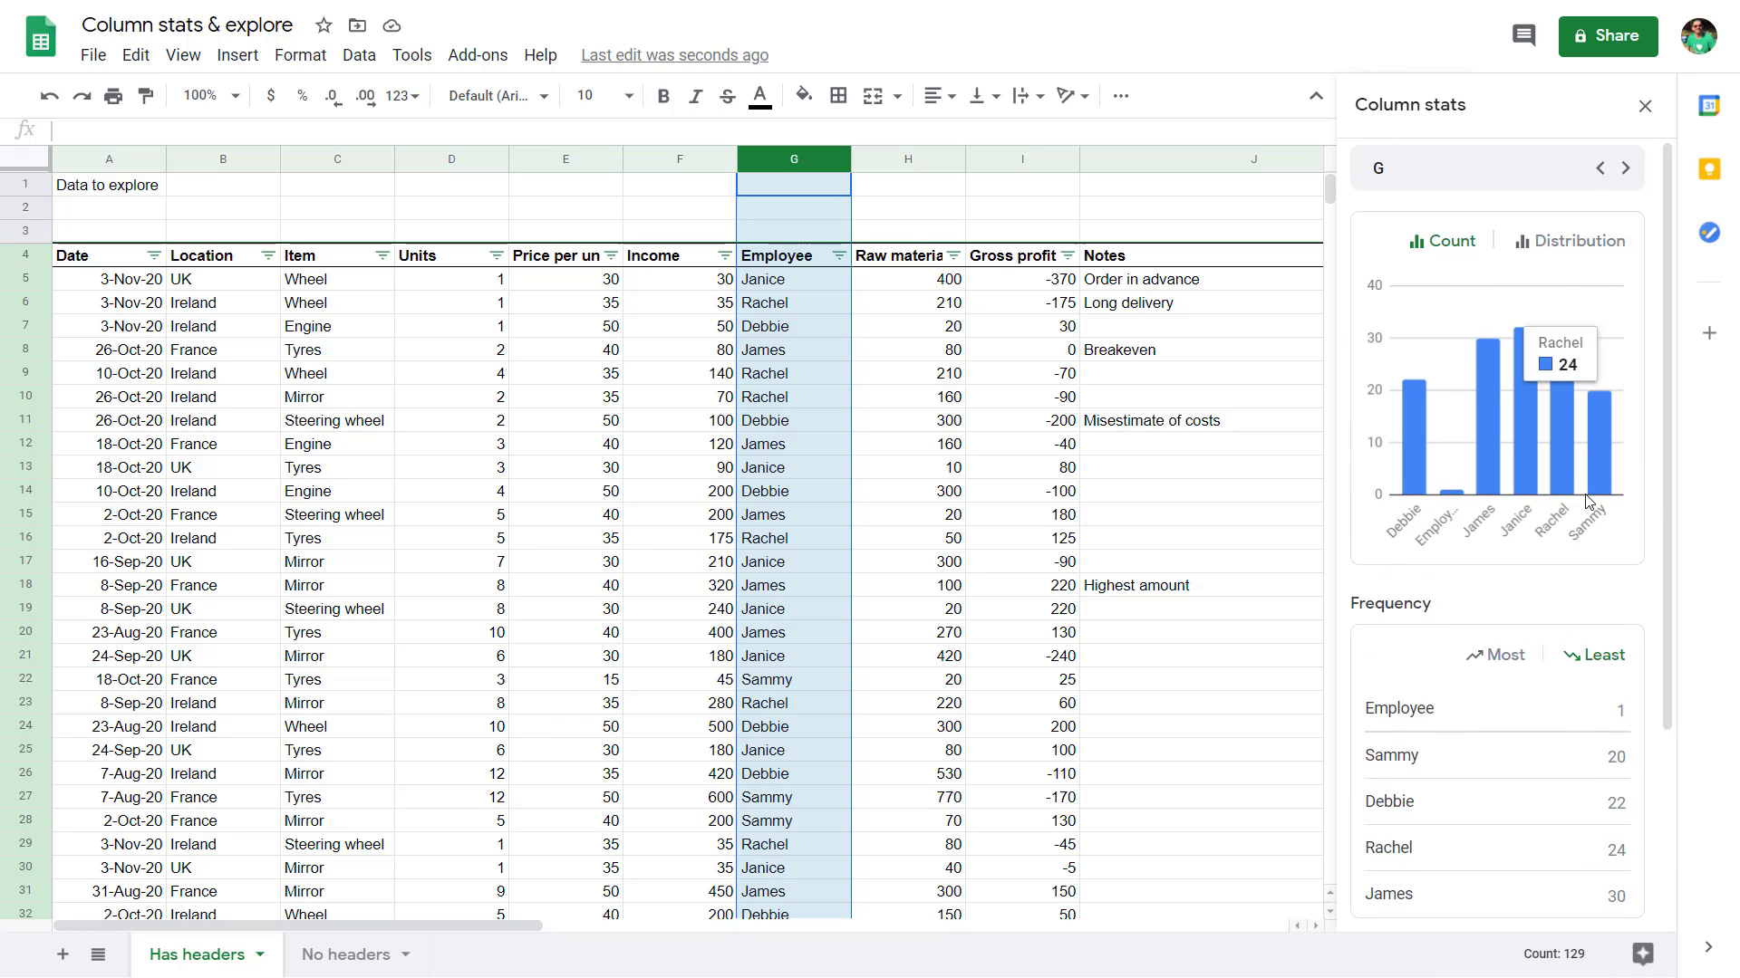
Freeze rows 1–4 via View > Freeze > Up to current row (4)
{"action": "left_click", "coordinate": [99, 264]}
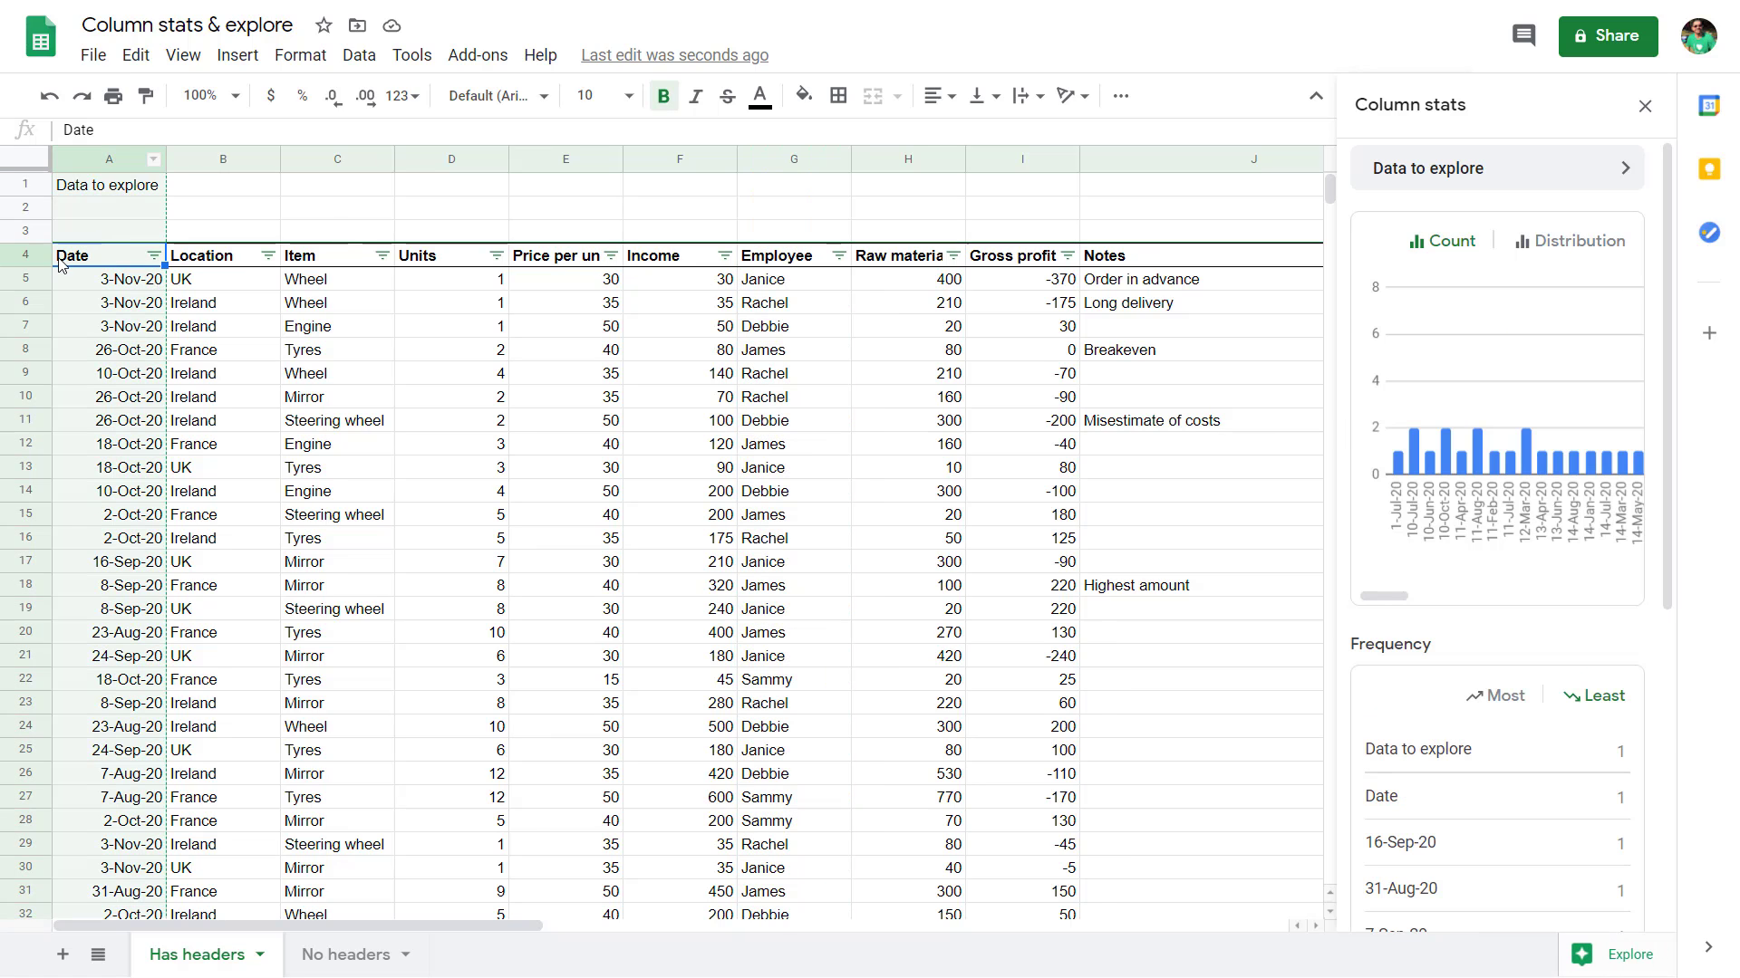
{"action": "key", "text": "shift+space"}
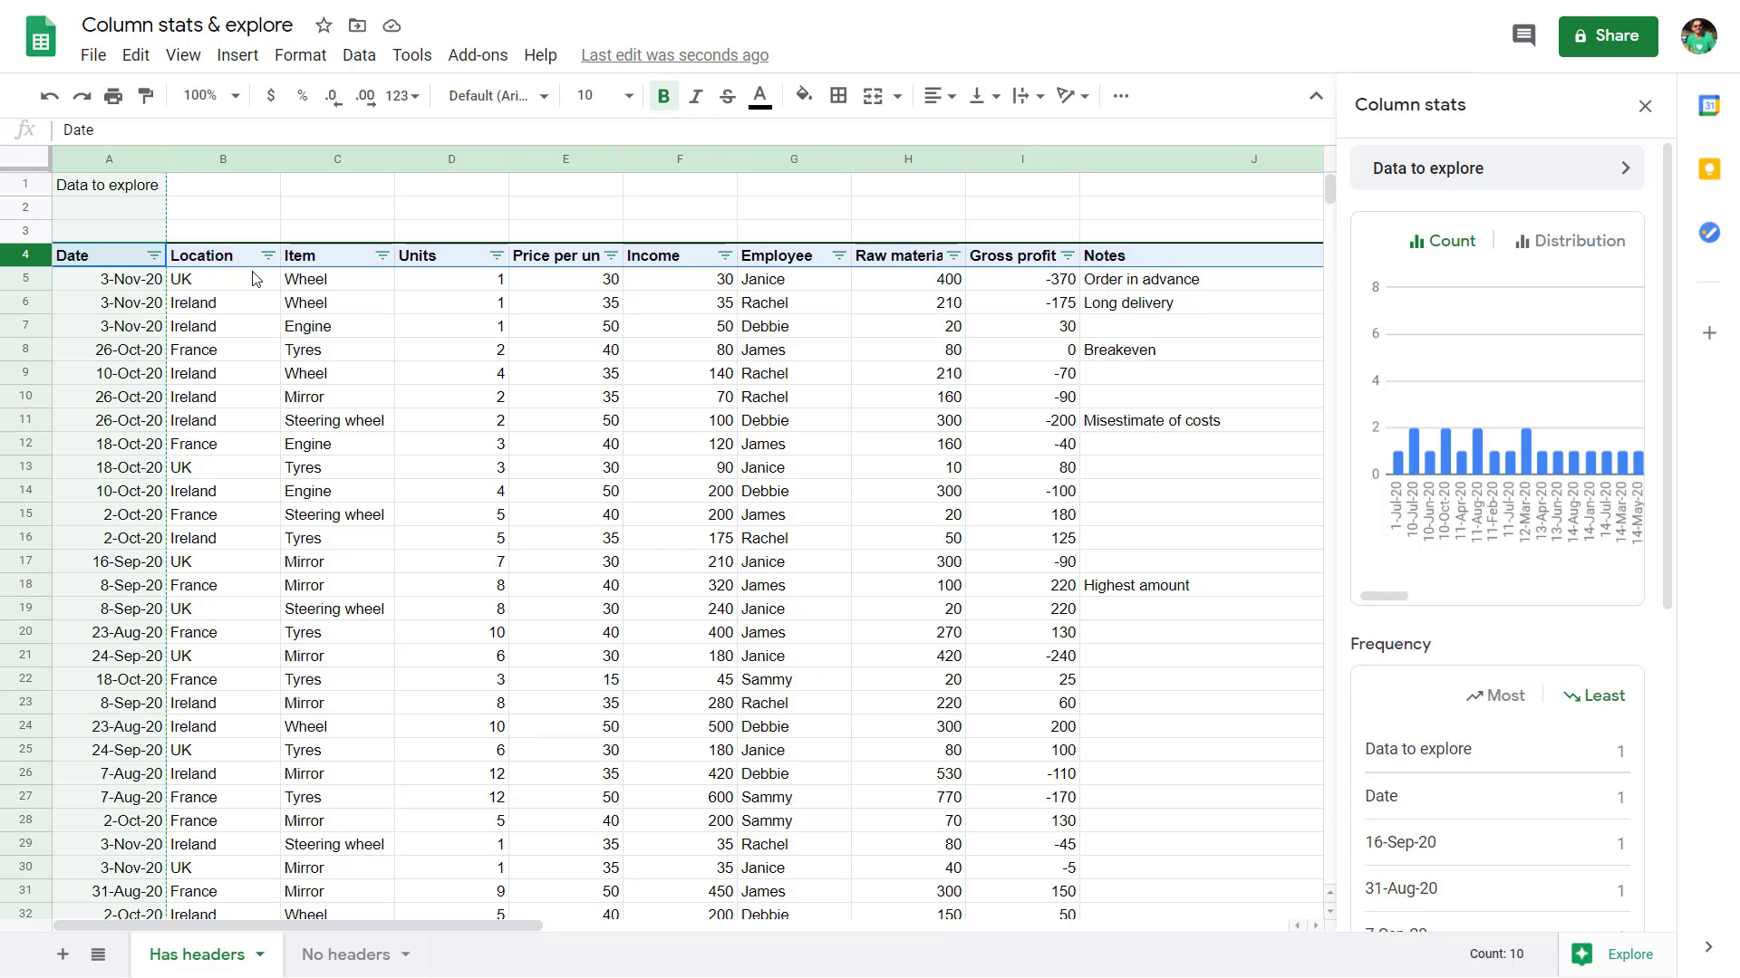
{"action": "left_click", "coordinate": [317, 263]}
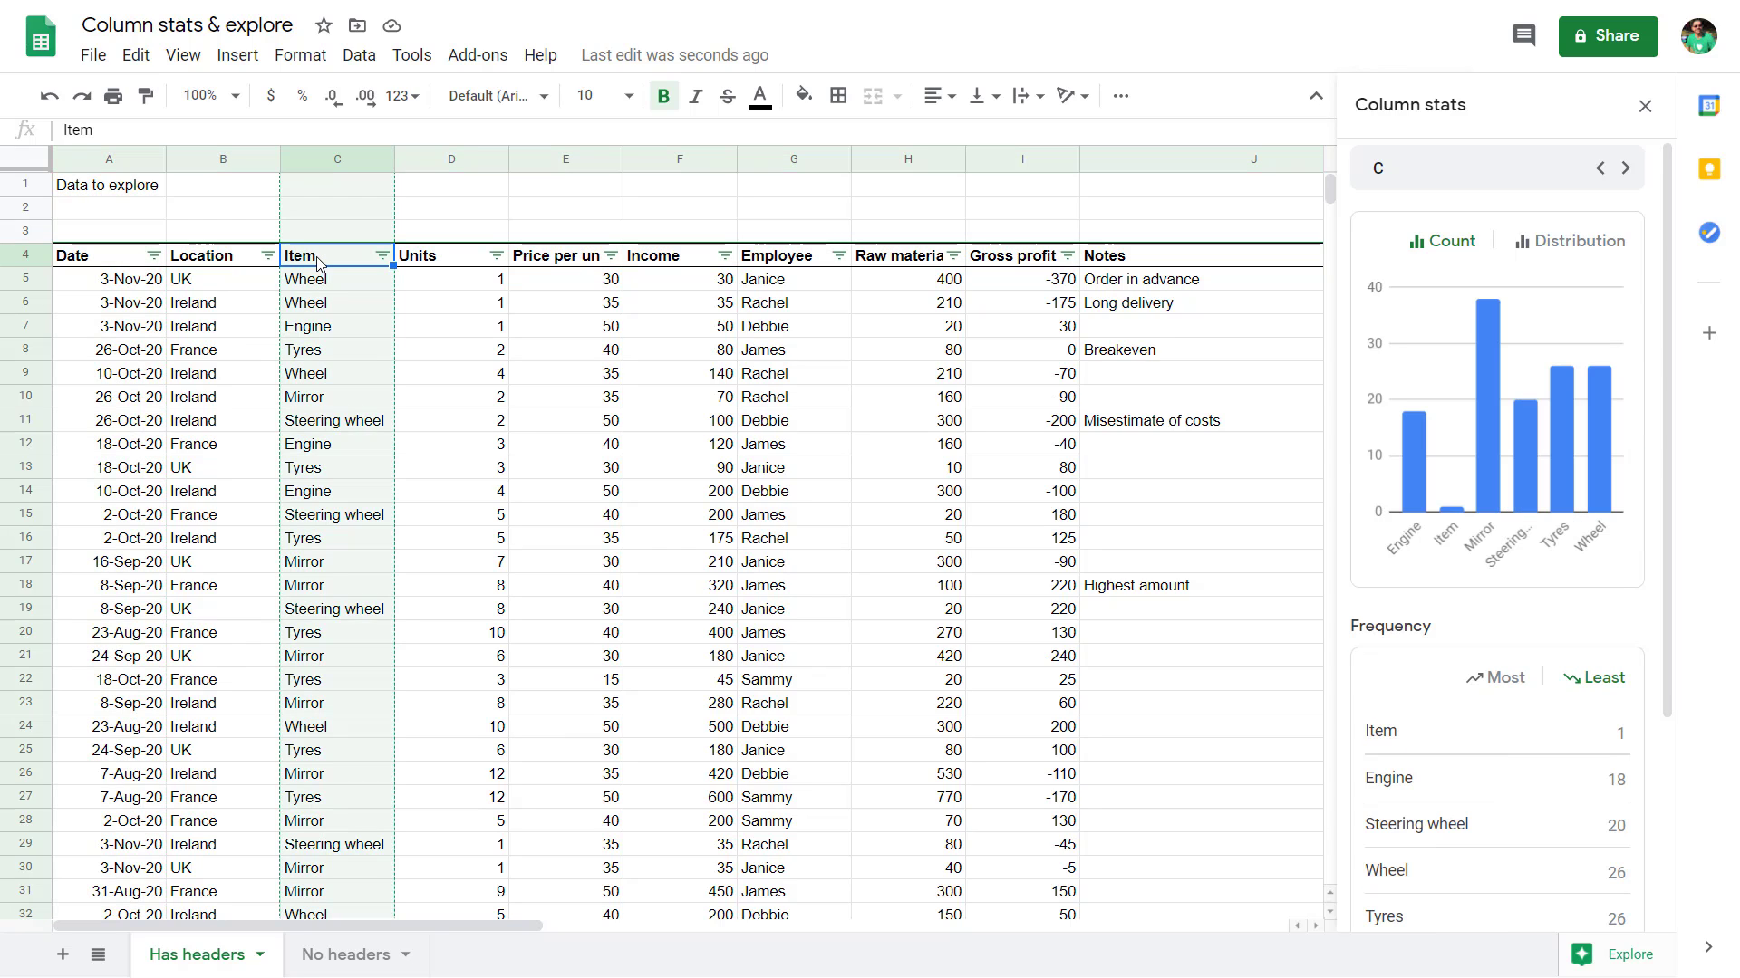
{"action": "left_click", "coordinate": [183, 54]}
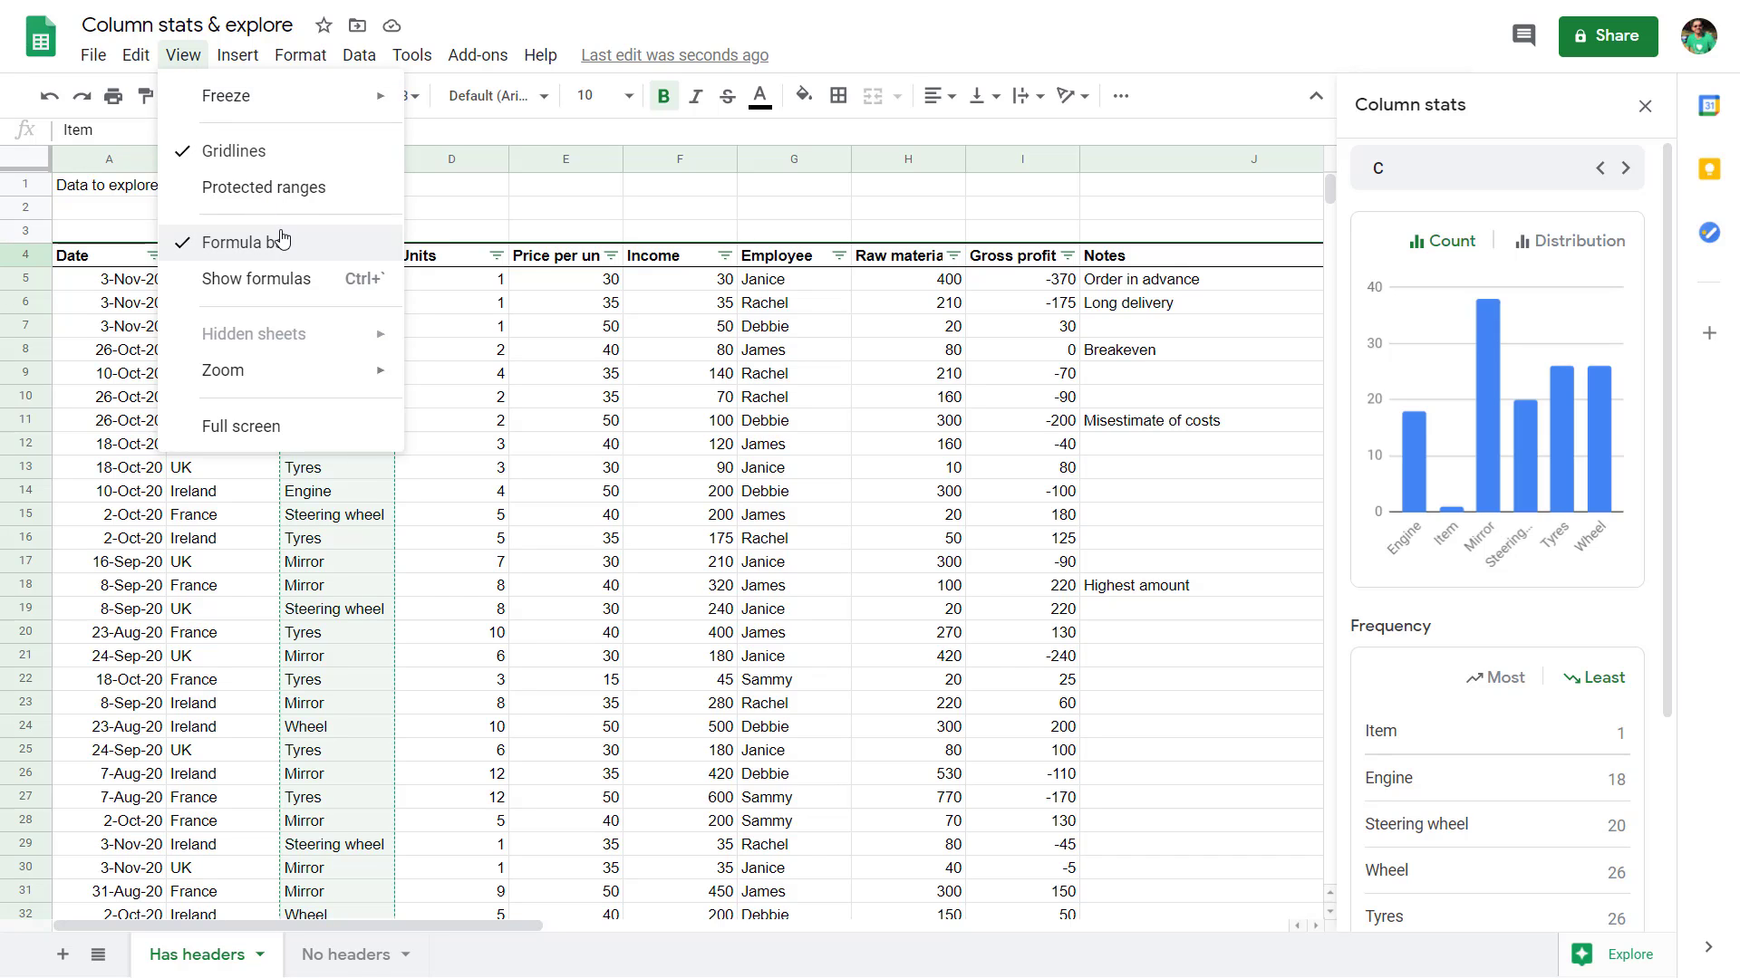
{"action": "mouse_move", "coordinate": [308, 99]}
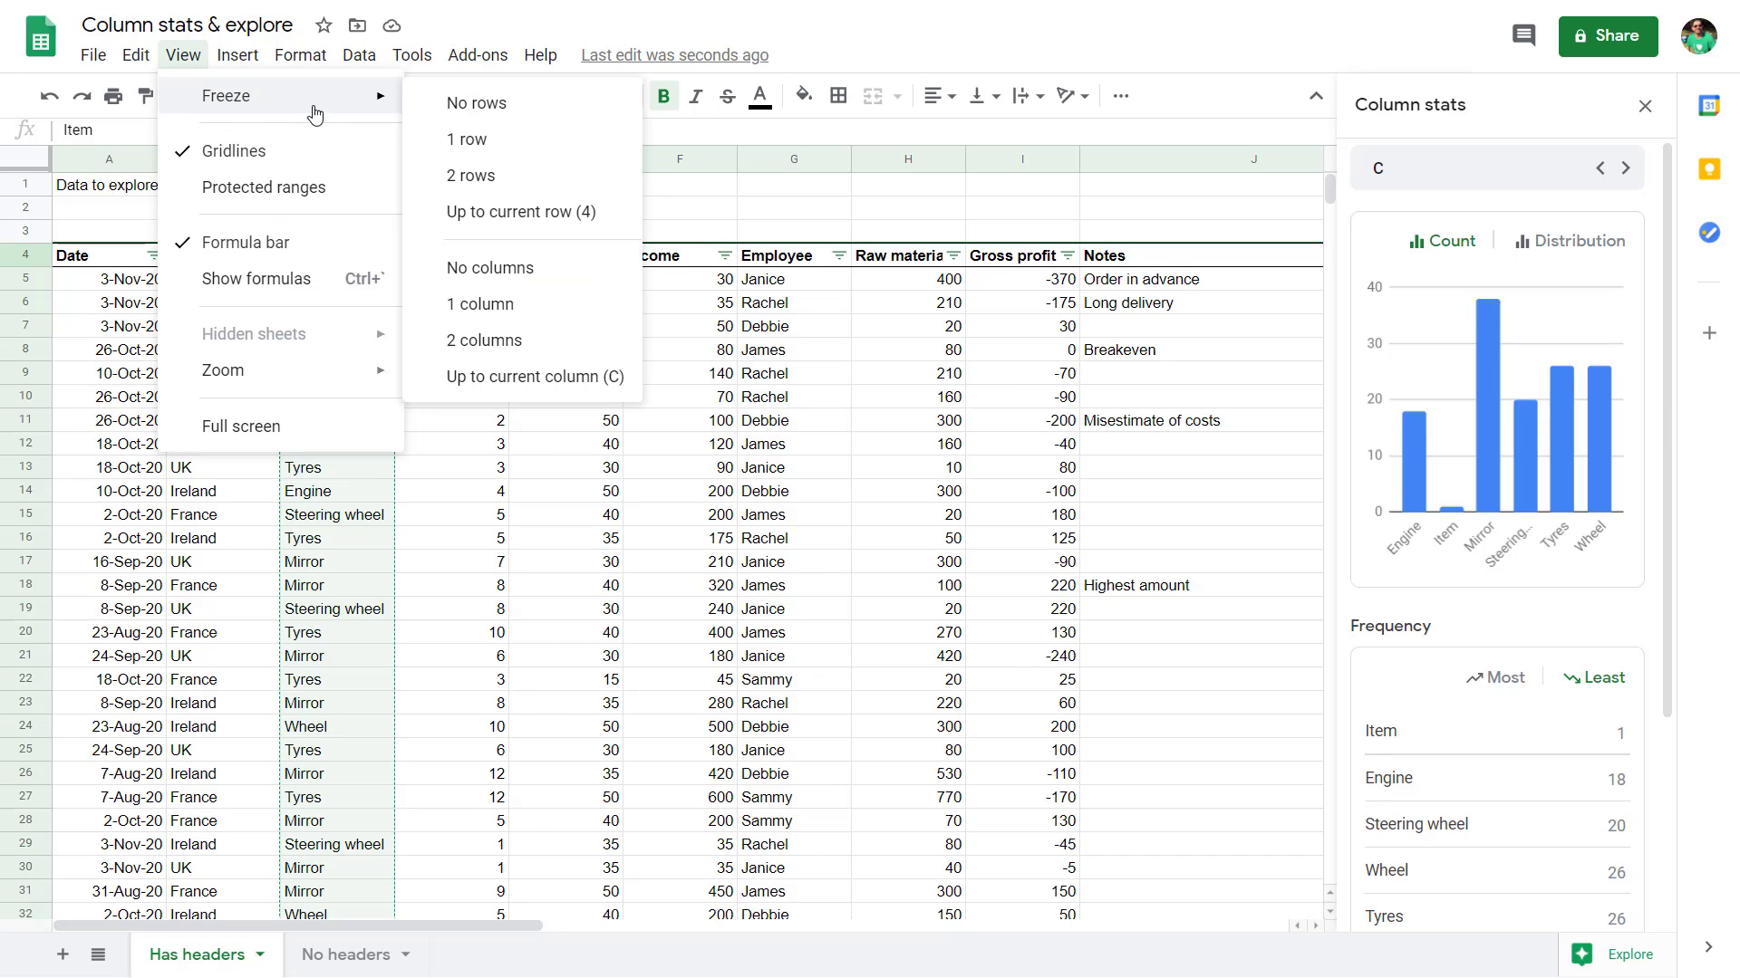
{"action": "left_click", "coordinate": [573, 217]}
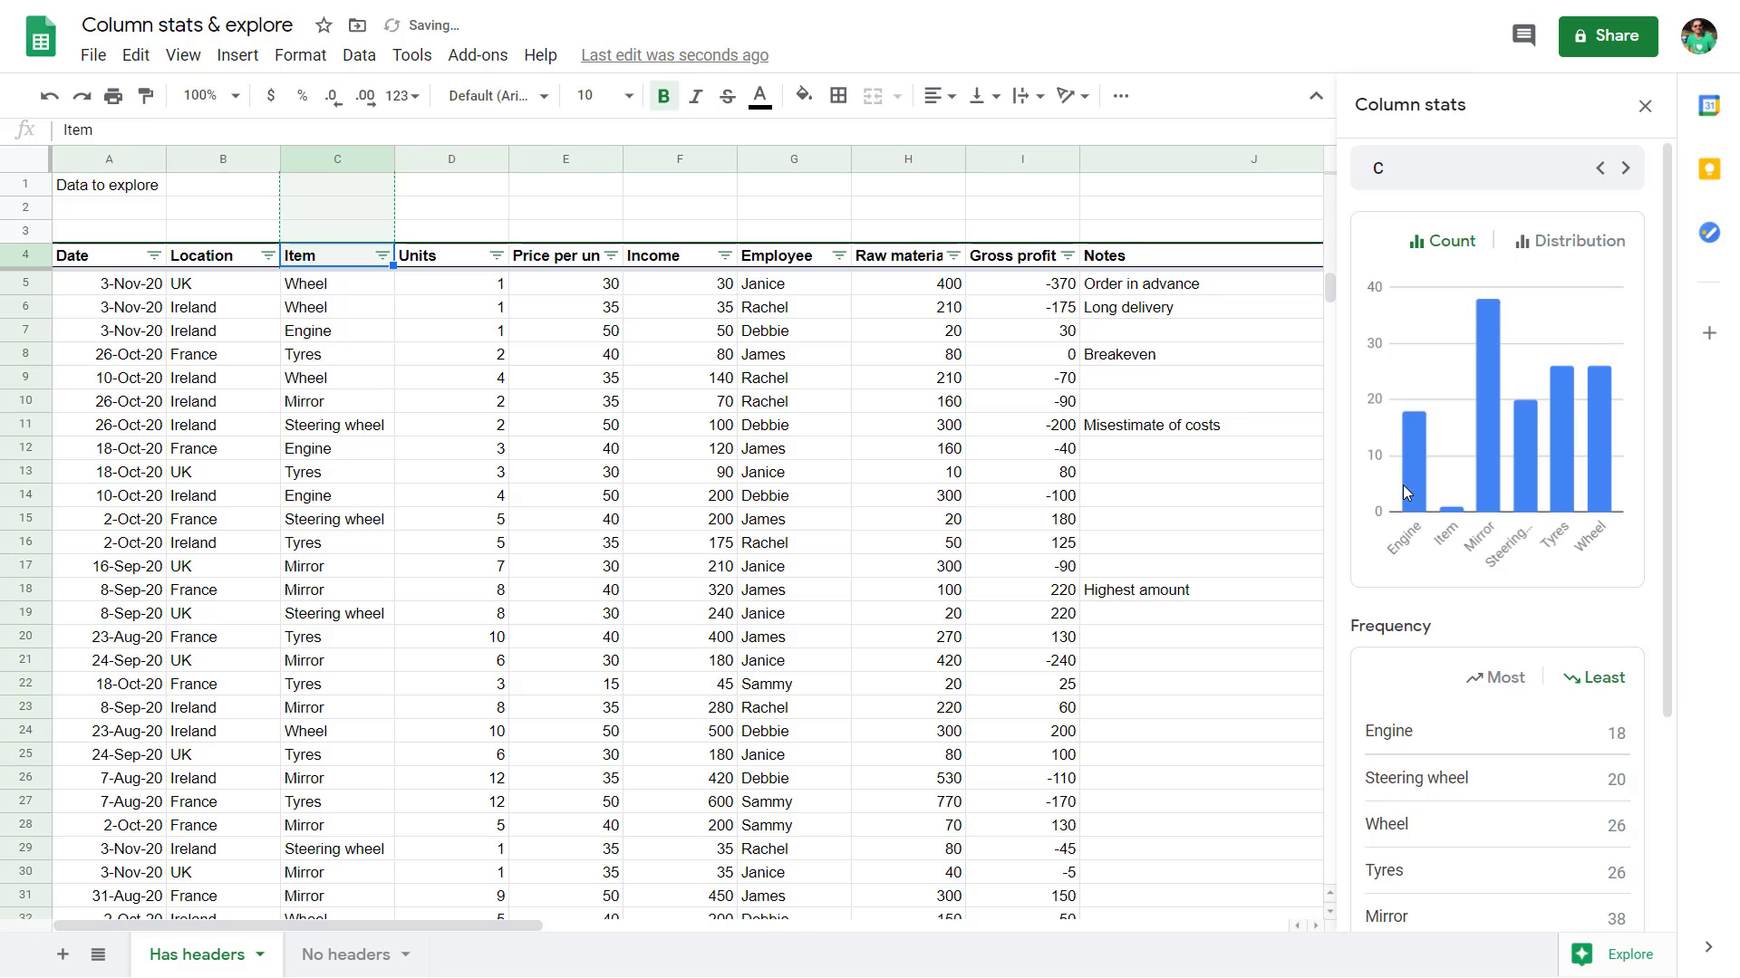
Read the Location value counts for column B, then close the column statistics
{"action": "scroll", "coordinate": [1669, 653], "scroll_direction": "down", "scroll_amount": 2}
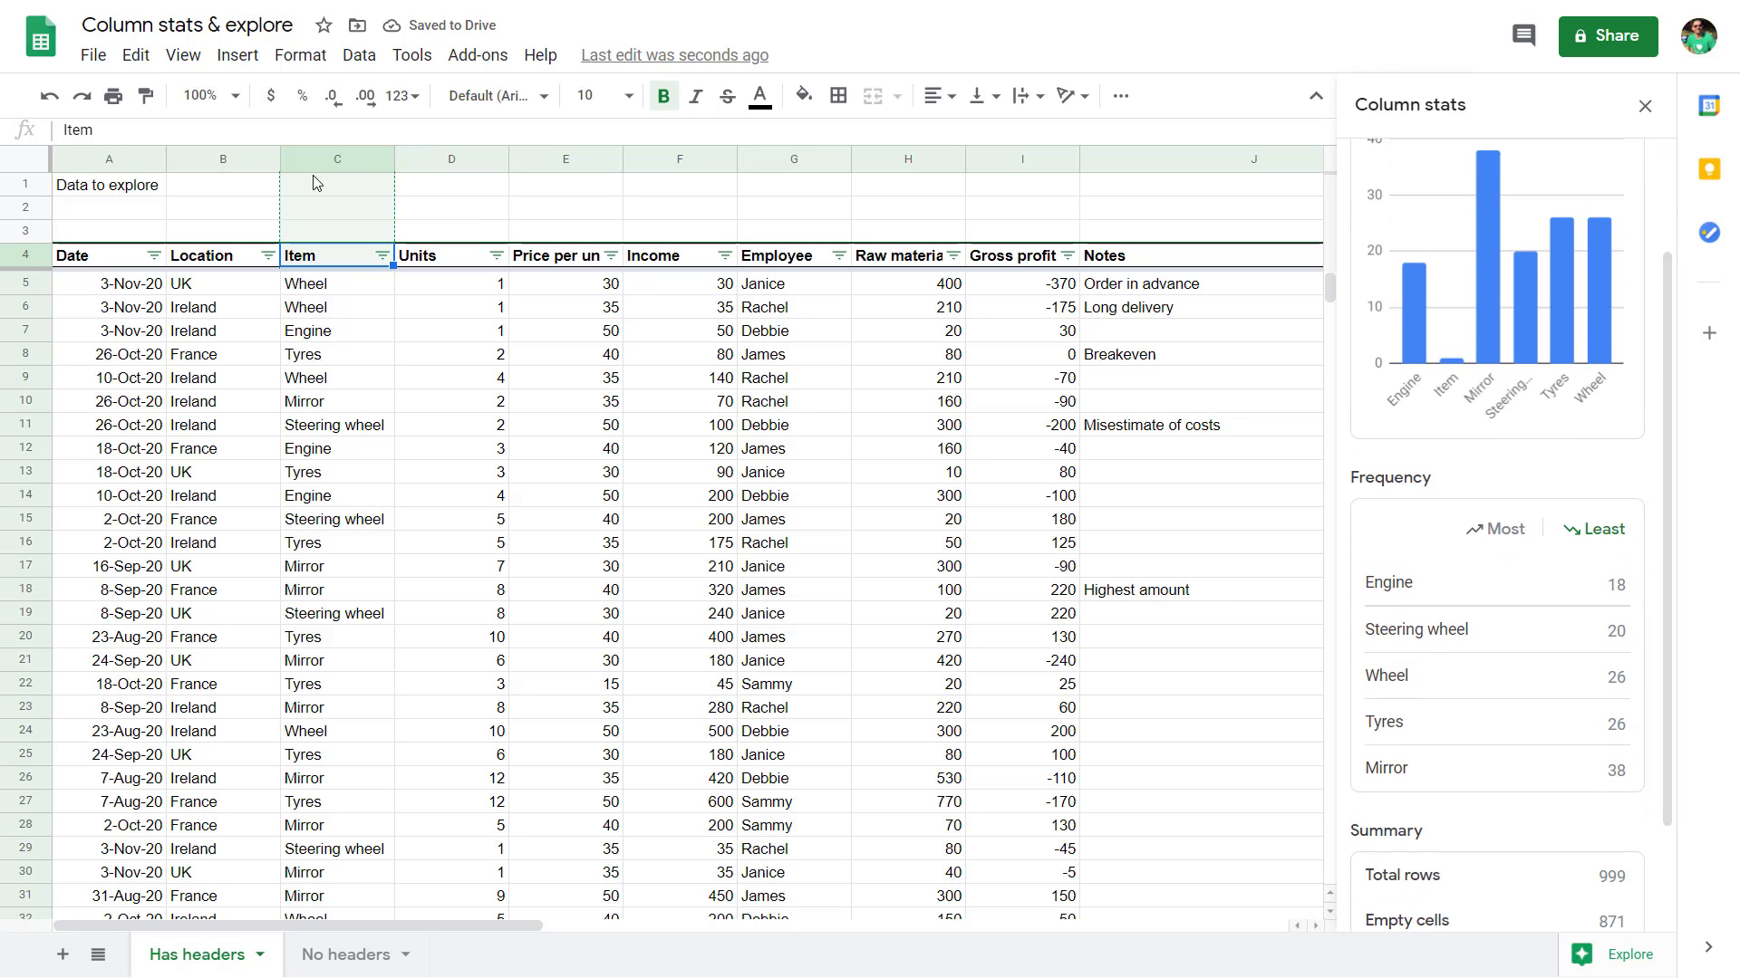
{"action": "left_click", "coordinate": [227, 160]}
{"action": "mouse_move", "coordinate": [1611, 550]}
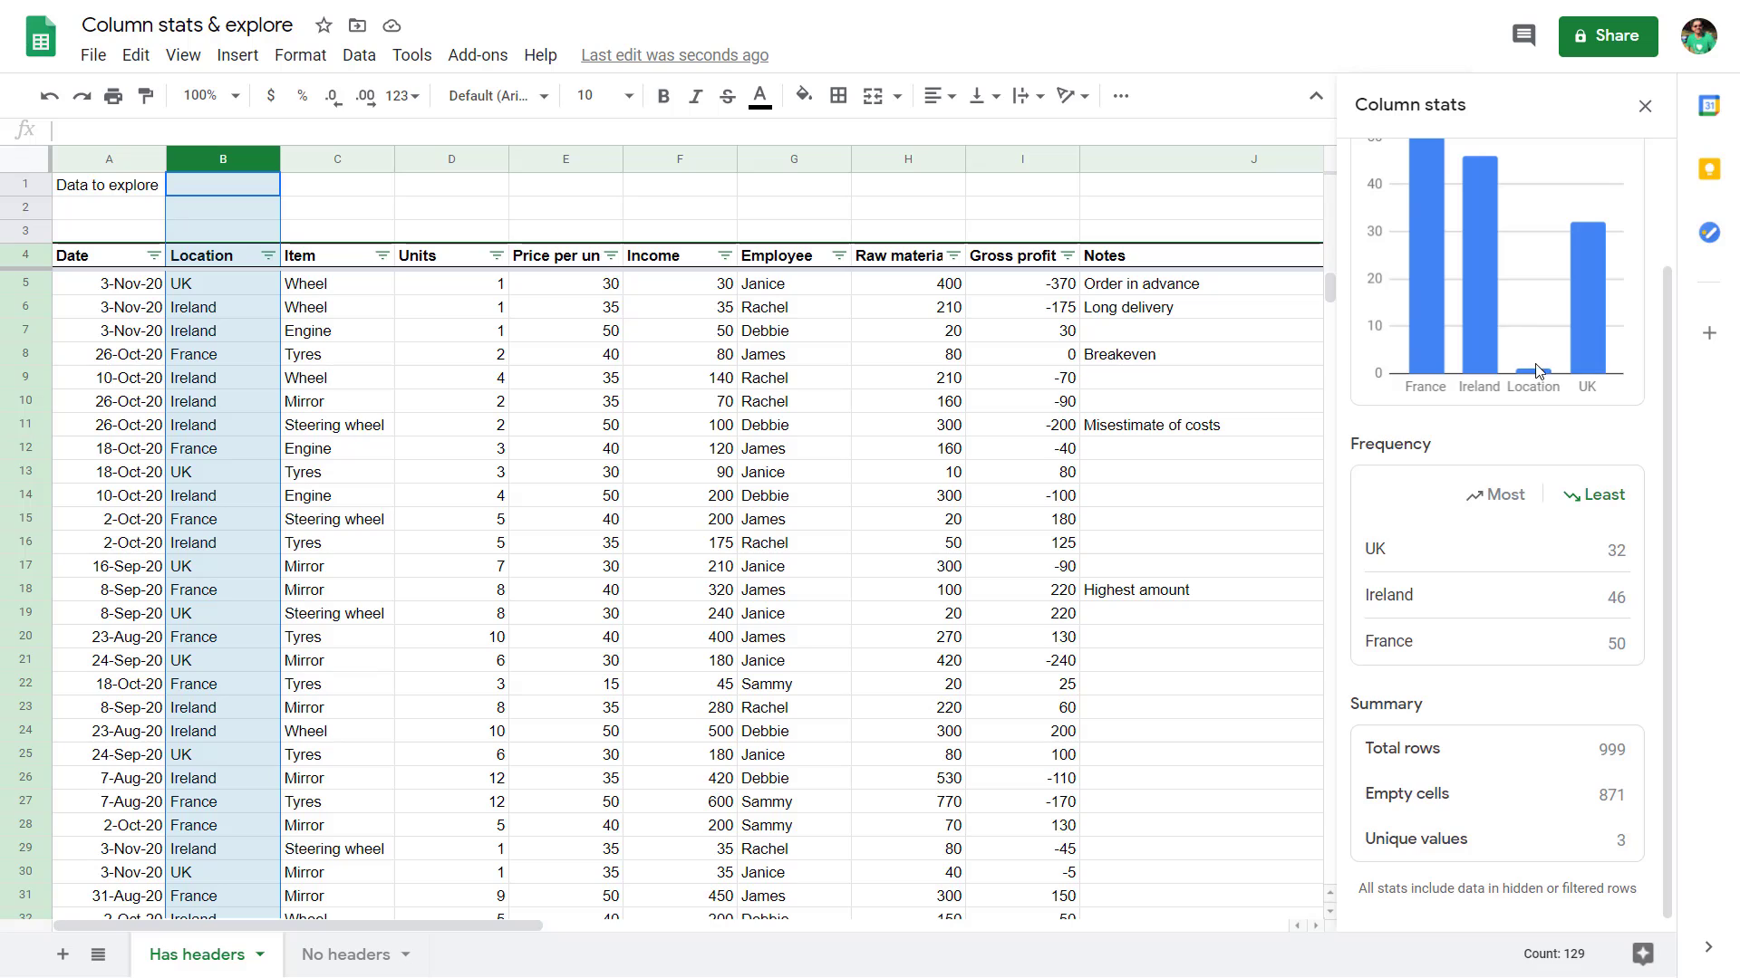
{"action": "scroll", "coordinate": [1481, 268], "scroll_direction": "up", "scroll_amount": 2}
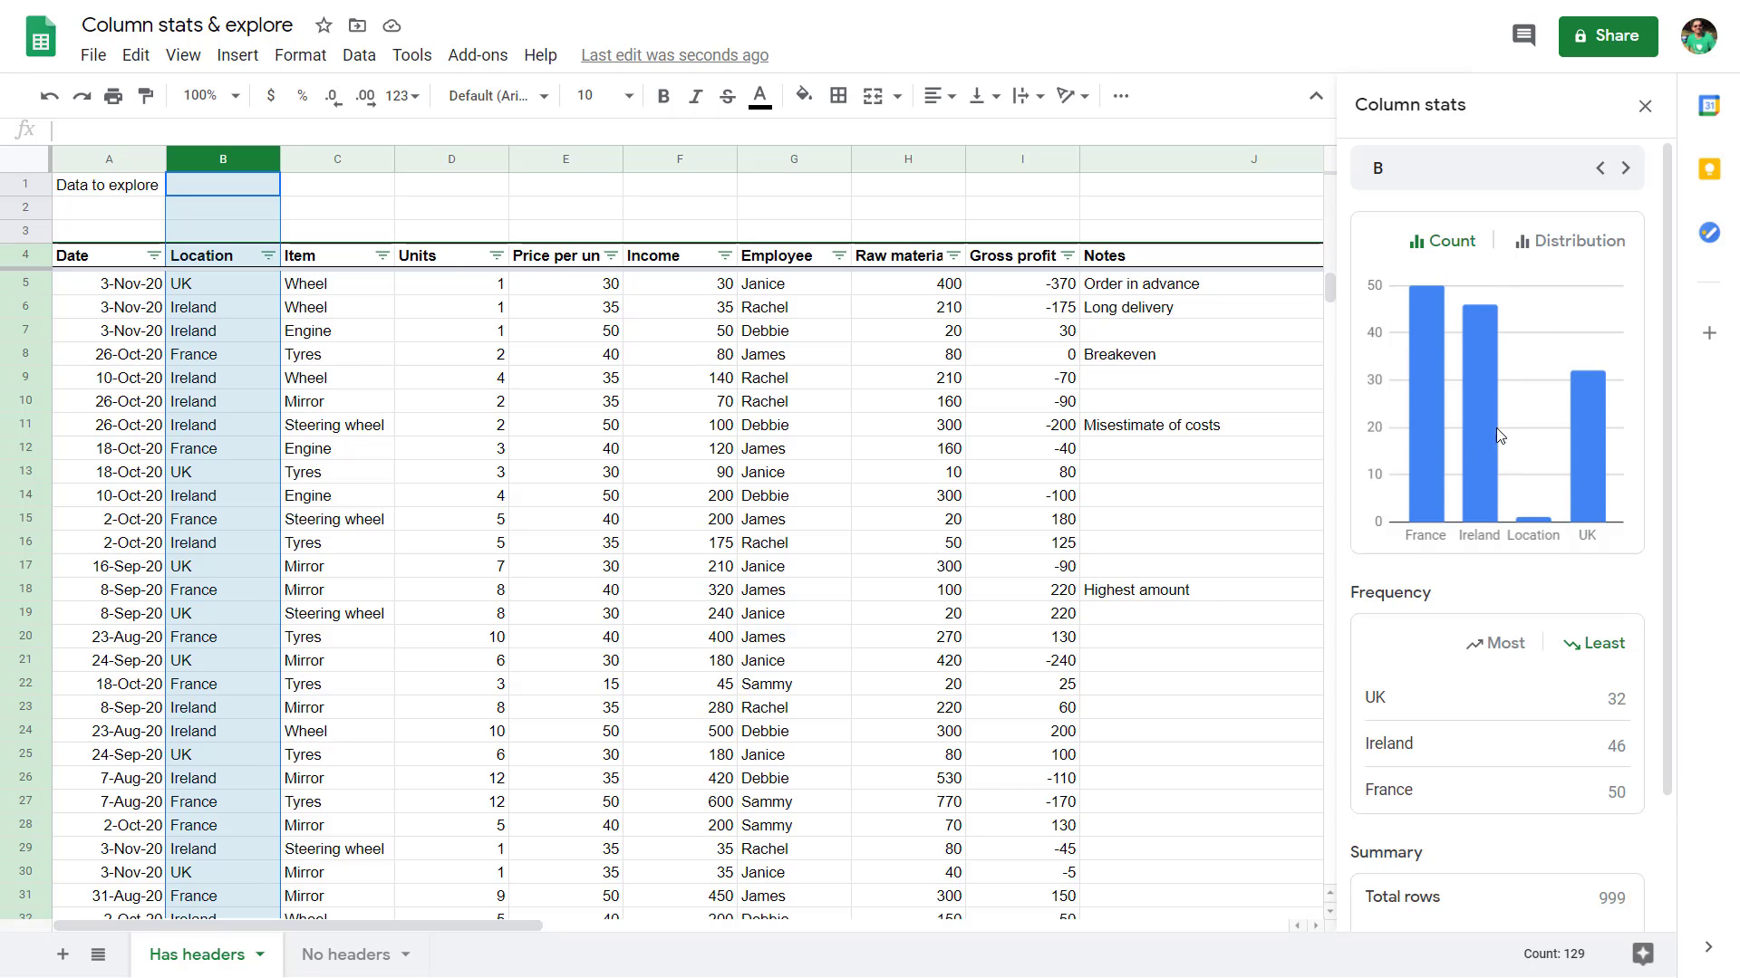
{"action": "scroll", "coordinate": [1520, 780], "scroll_direction": "down", "scroll_amount": 3}
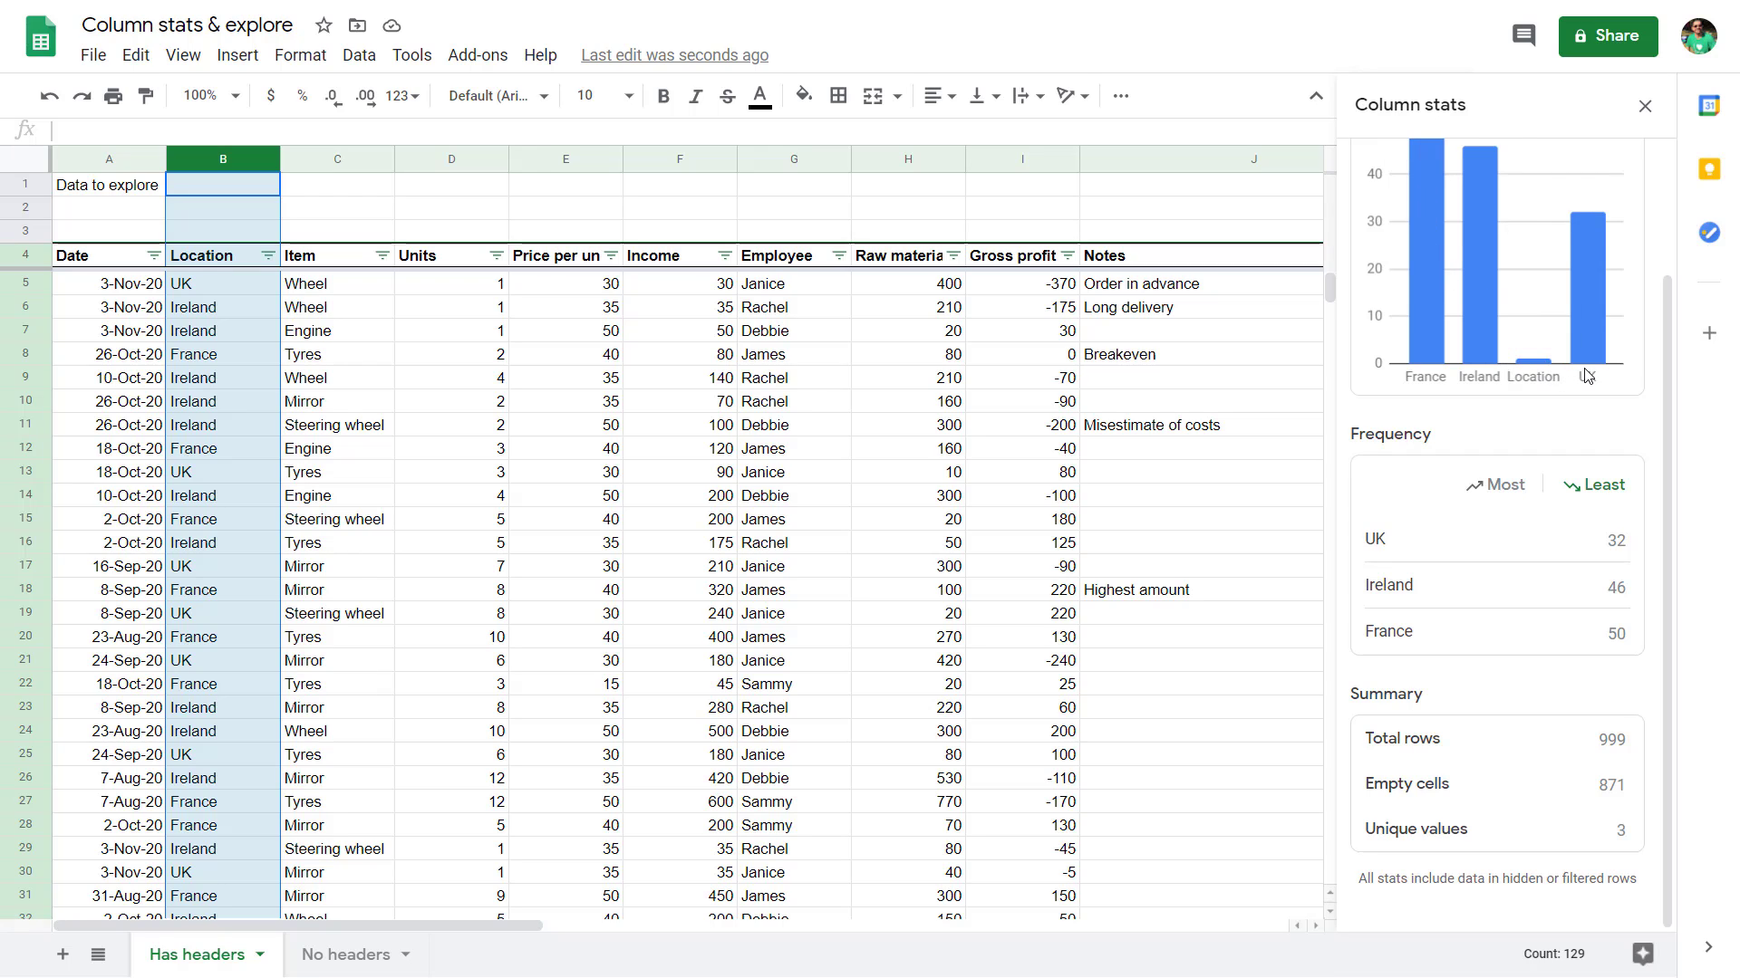
{"action": "mouse_move", "coordinate": [1430, 293]}
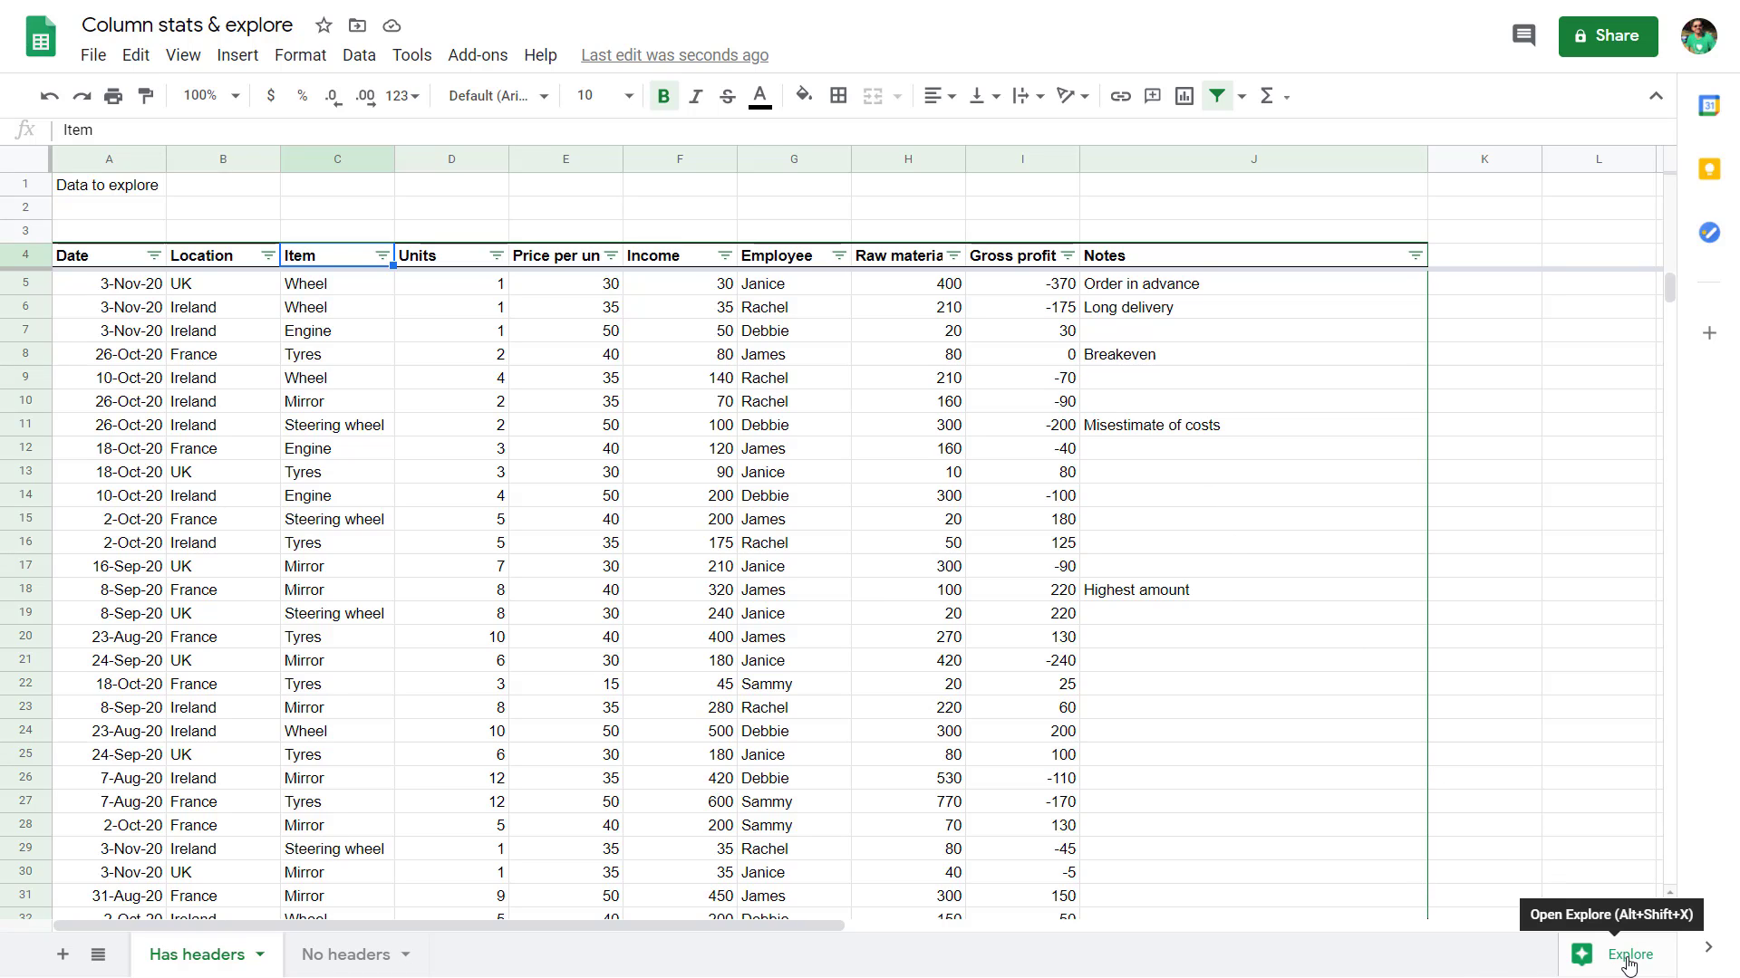
{"action": "left_click", "coordinate": [105, 257]}
{"action": "key", "text": "ctrl+a"}
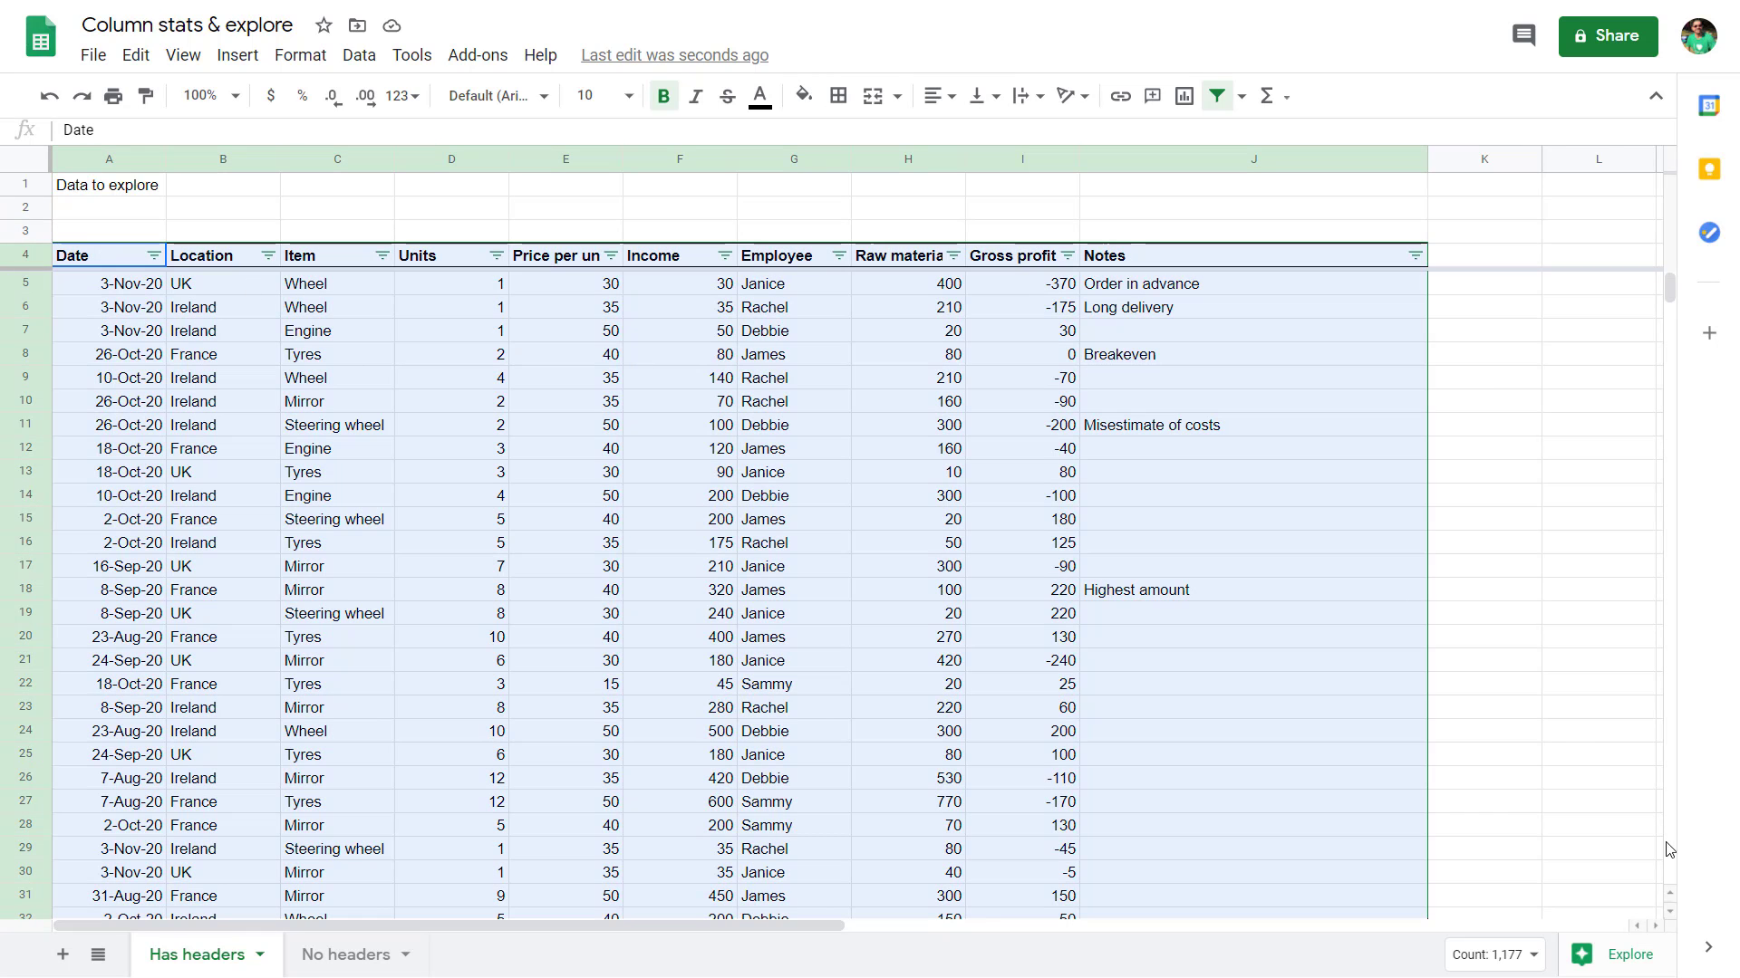
{"action": "left_click", "coordinate": [1611, 962]}
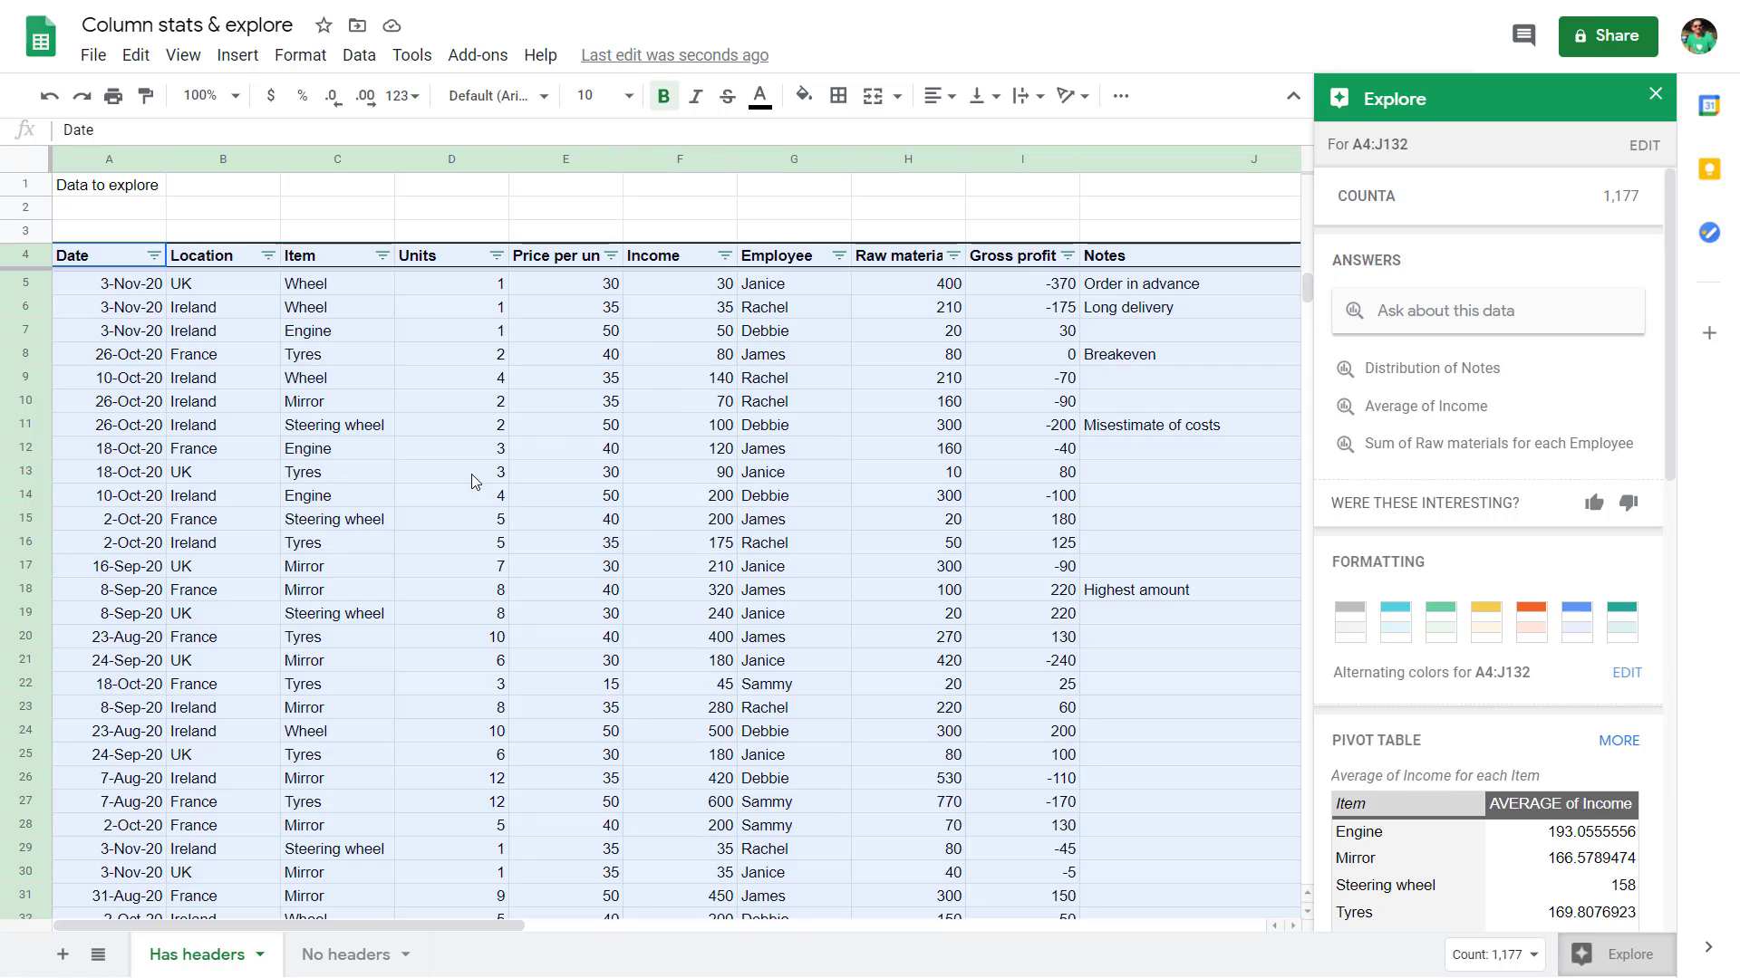
{"action": "scroll", "coordinate": [471, 480], "scroll_direction": "down", "scroll_amount": 20}
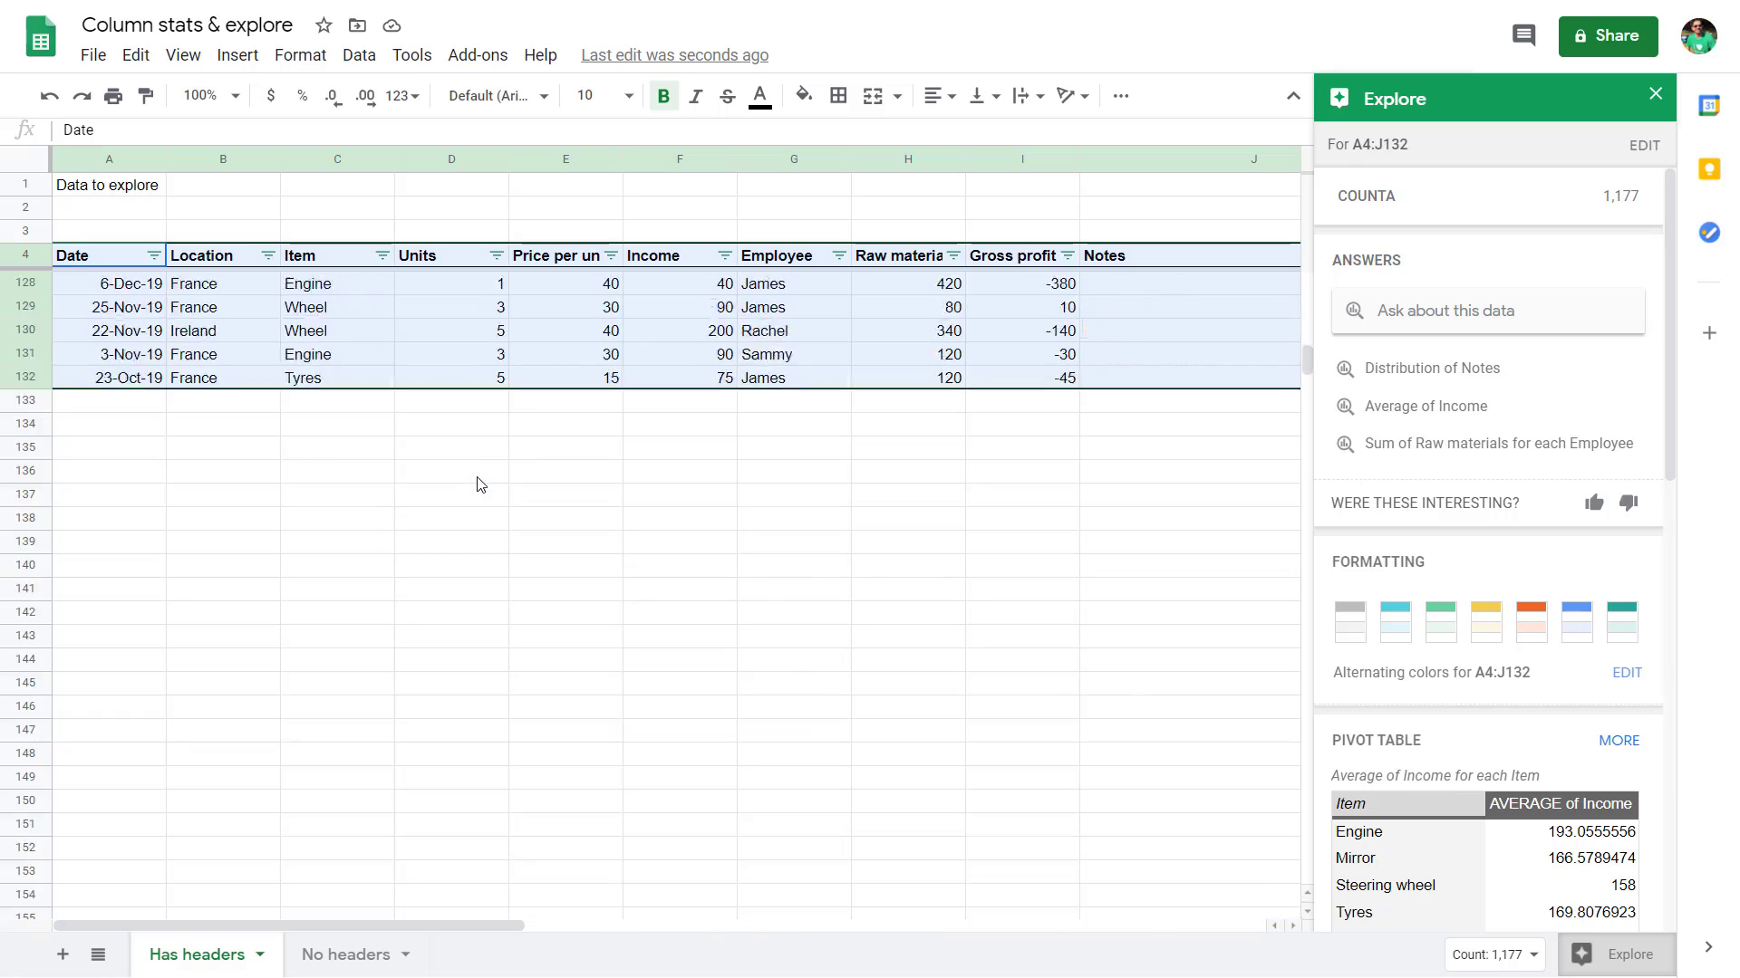
{"action": "scroll", "coordinate": [478, 484], "scroll_direction": "down", "scroll_amount": 2}
{"action": "scroll", "coordinate": [480, 494], "scroll_direction": "up", "scroll_amount": 20}
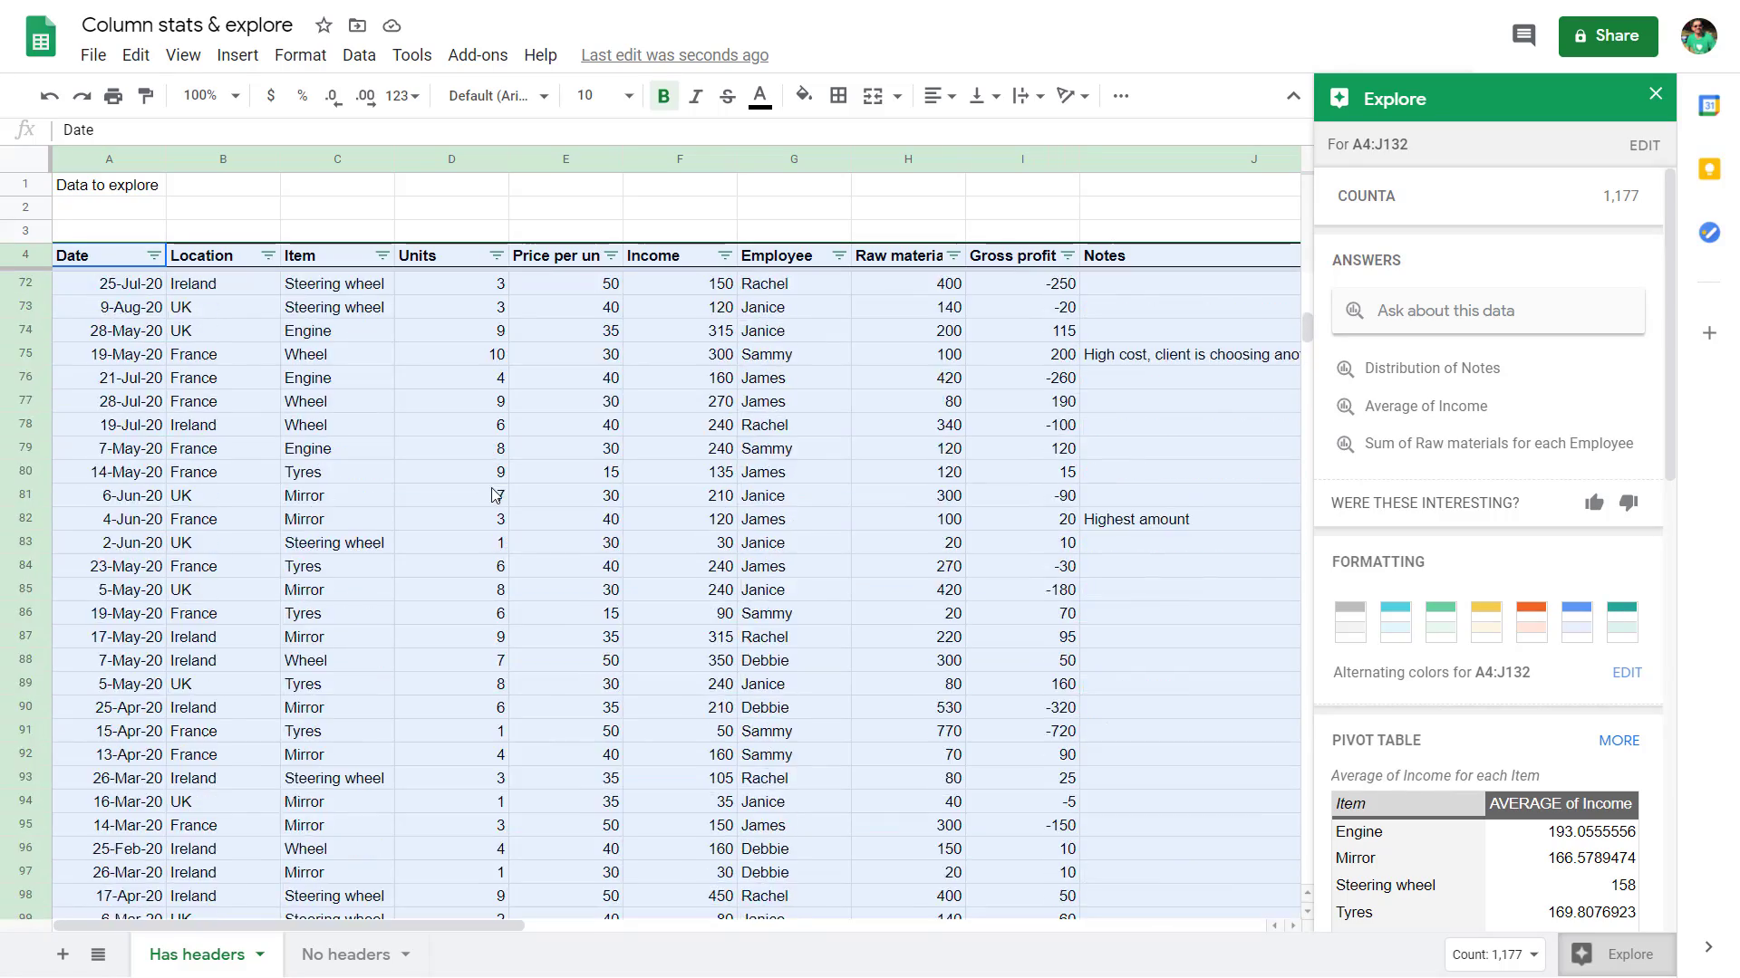
{"action": "scroll", "coordinate": [498, 484], "scroll_direction": "up", "scroll_amount": 20}
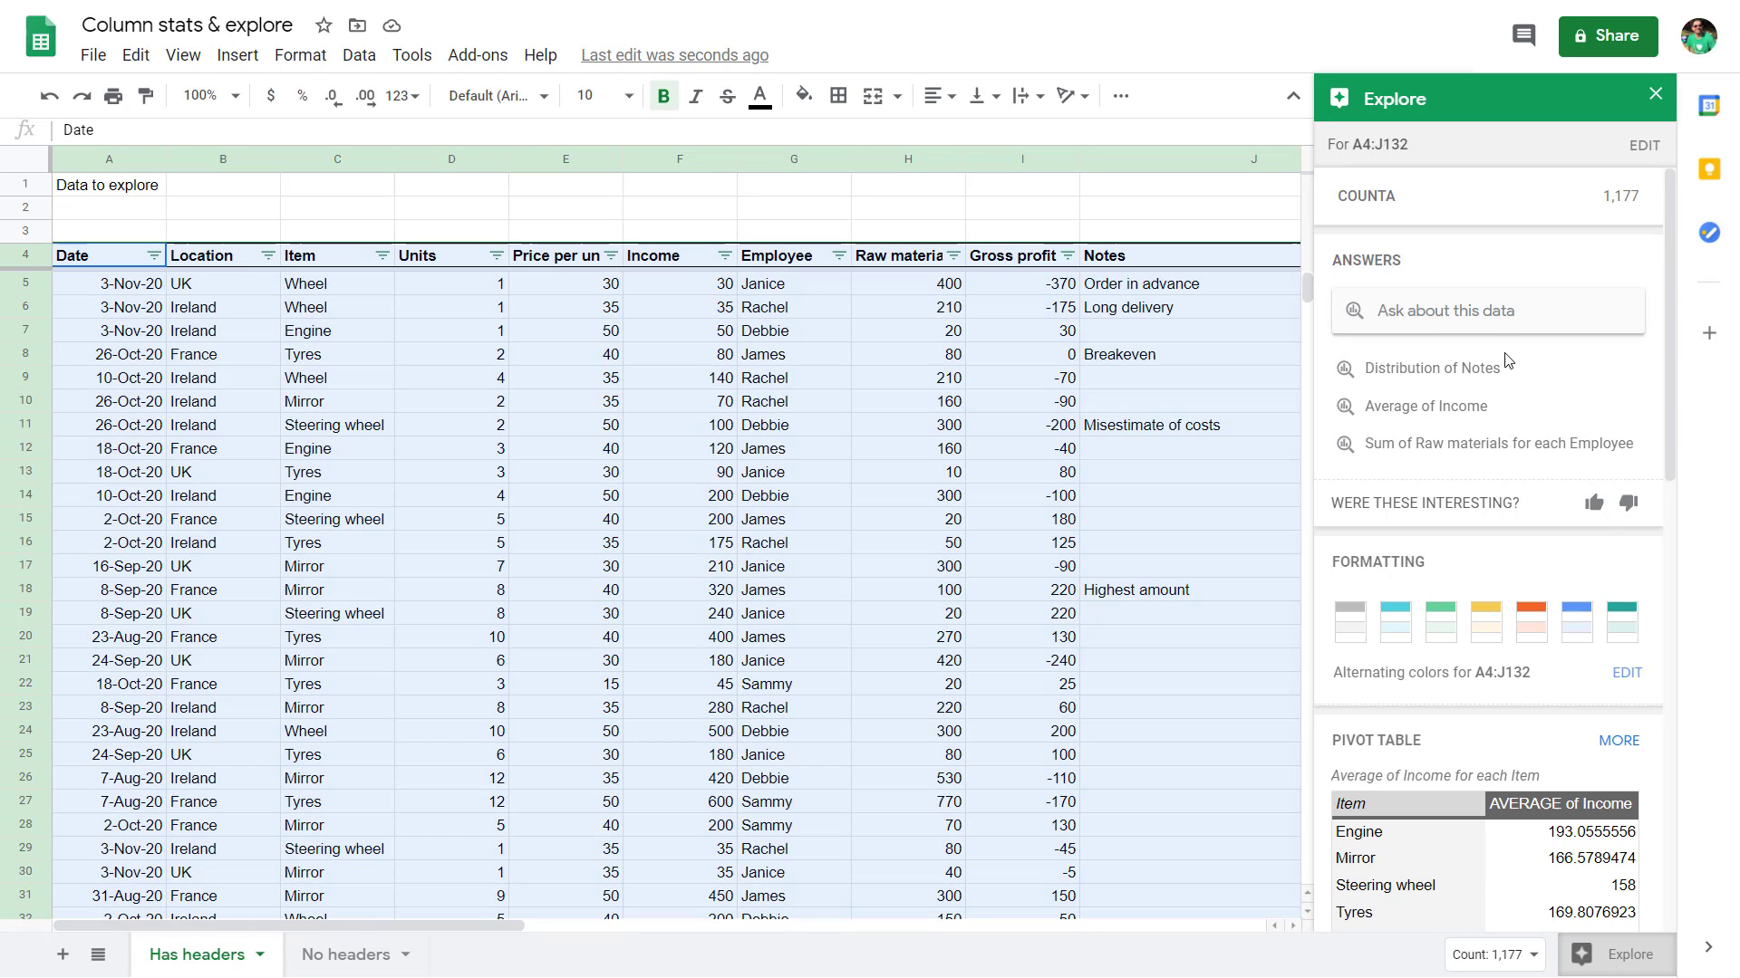
{"action": "left_click_drag", "start_coordinate": [1671, 439], "coordinate": [1663, 575]}
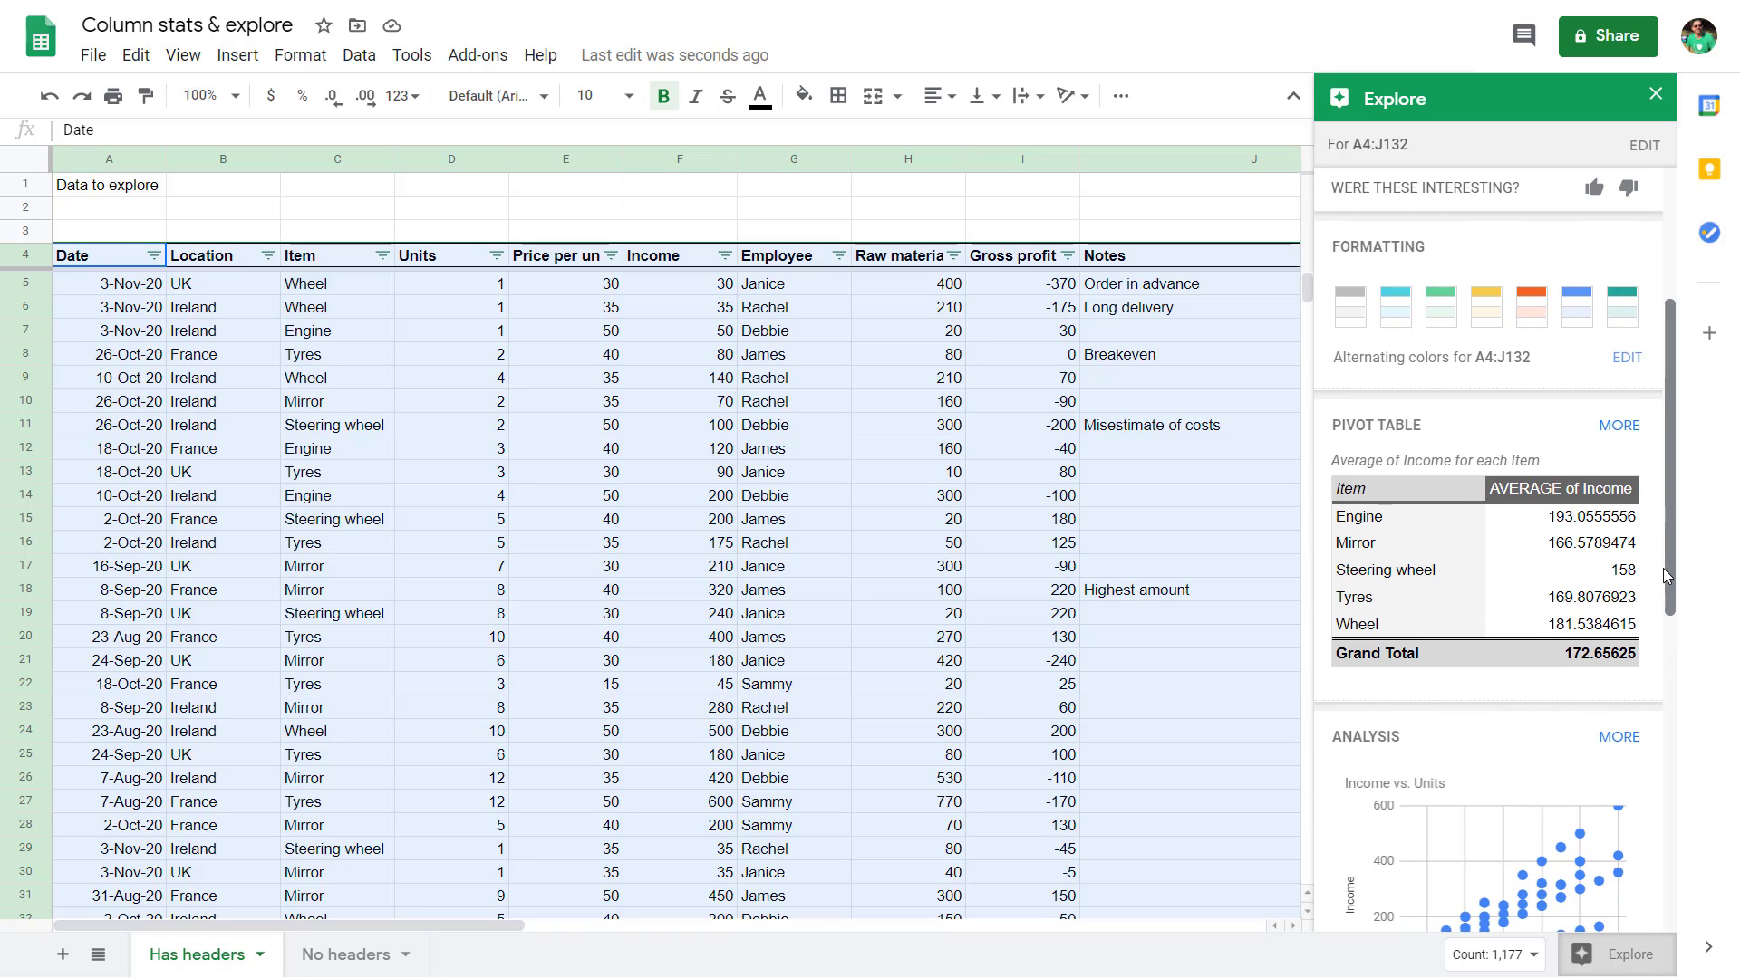
Apply the slate-grey alternating colours style to the sales table
{"action": "left_click", "coordinate": [1491, 314]}
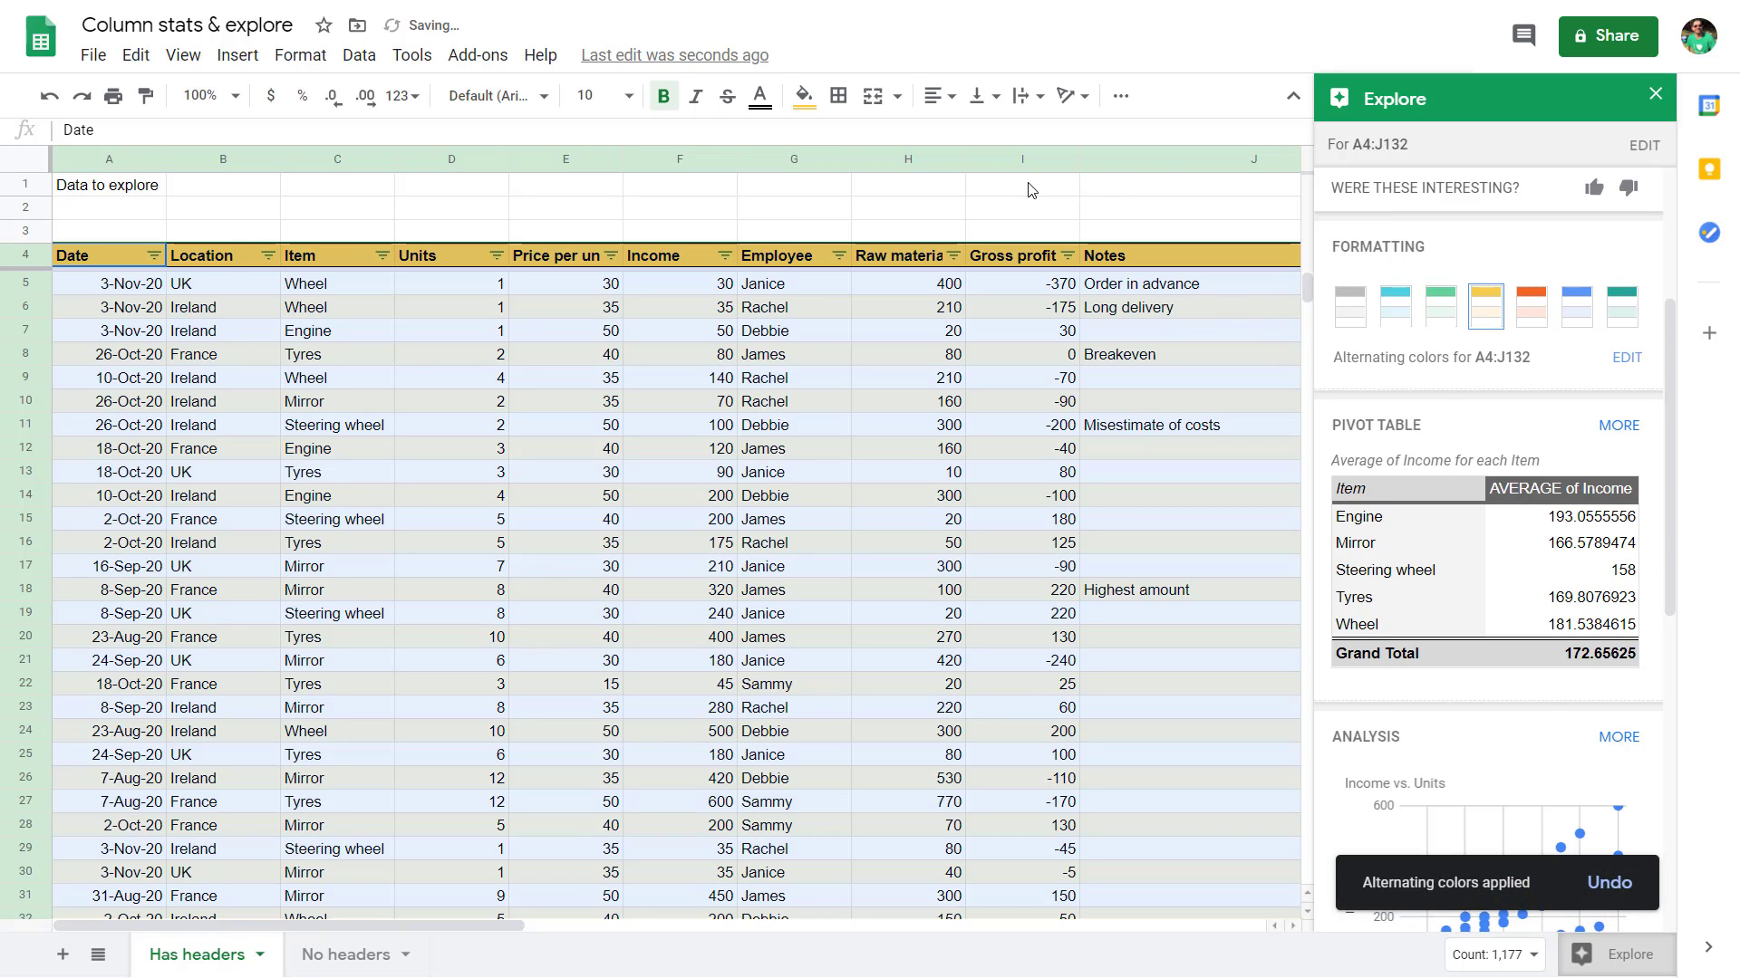
{"action": "left_click", "coordinate": [1006, 210]}
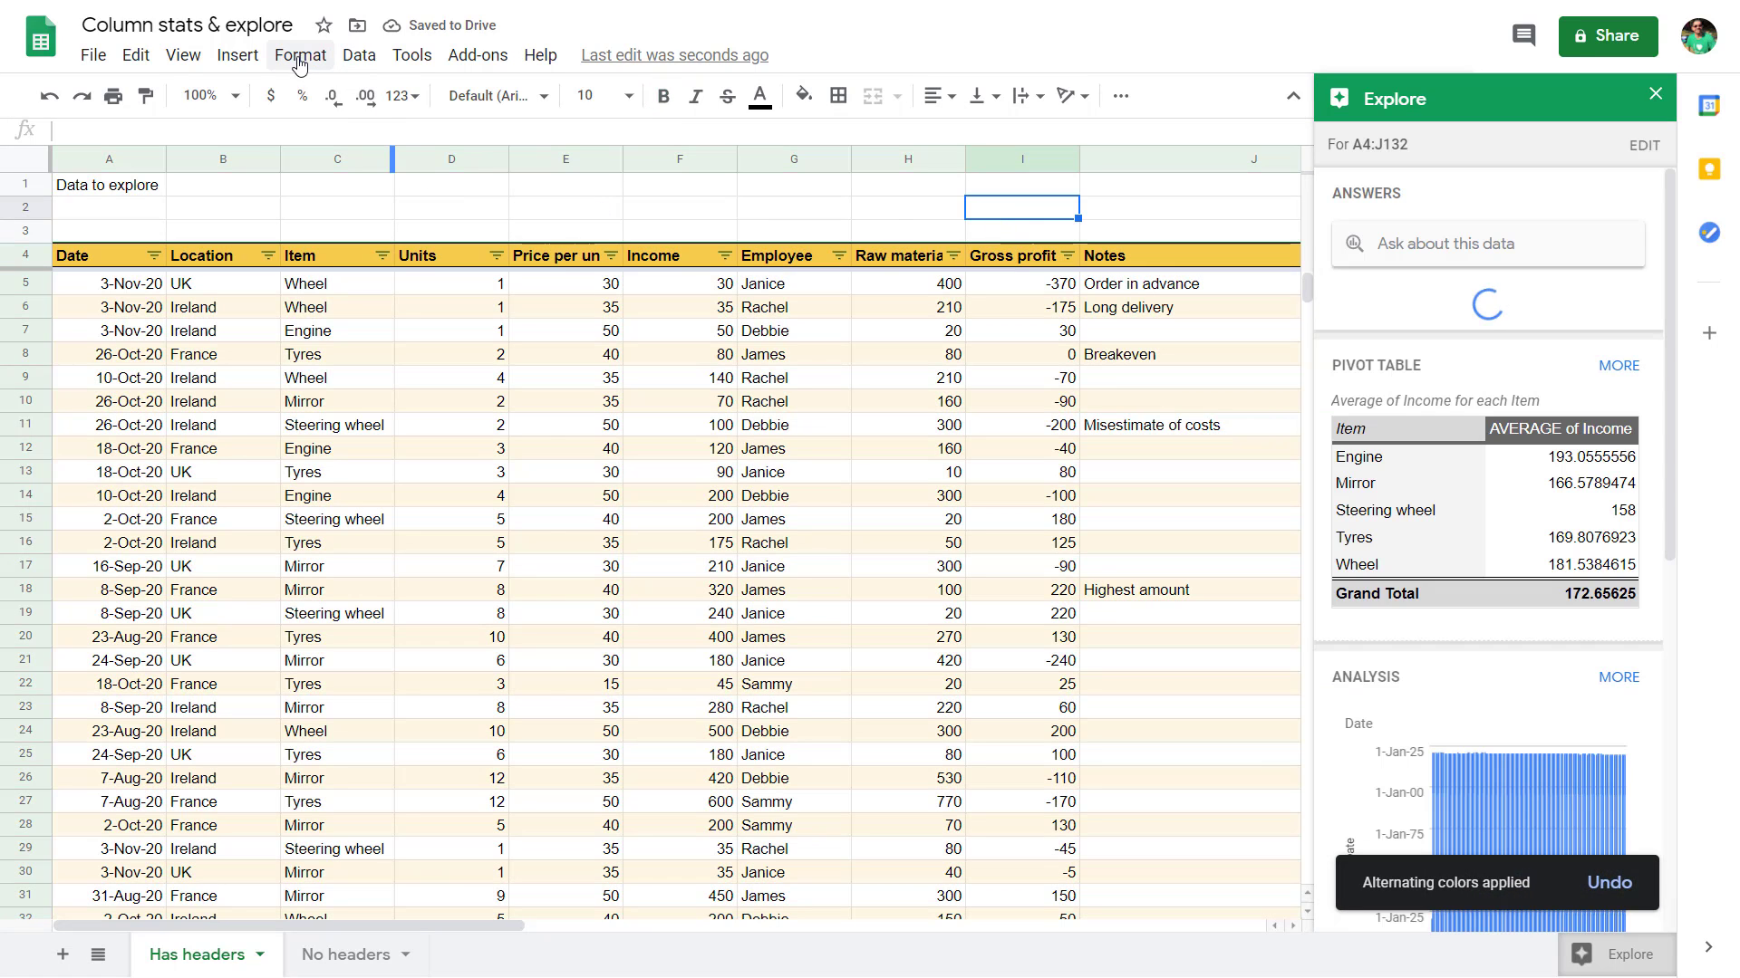
{"action": "left_click", "coordinate": [300, 56]}
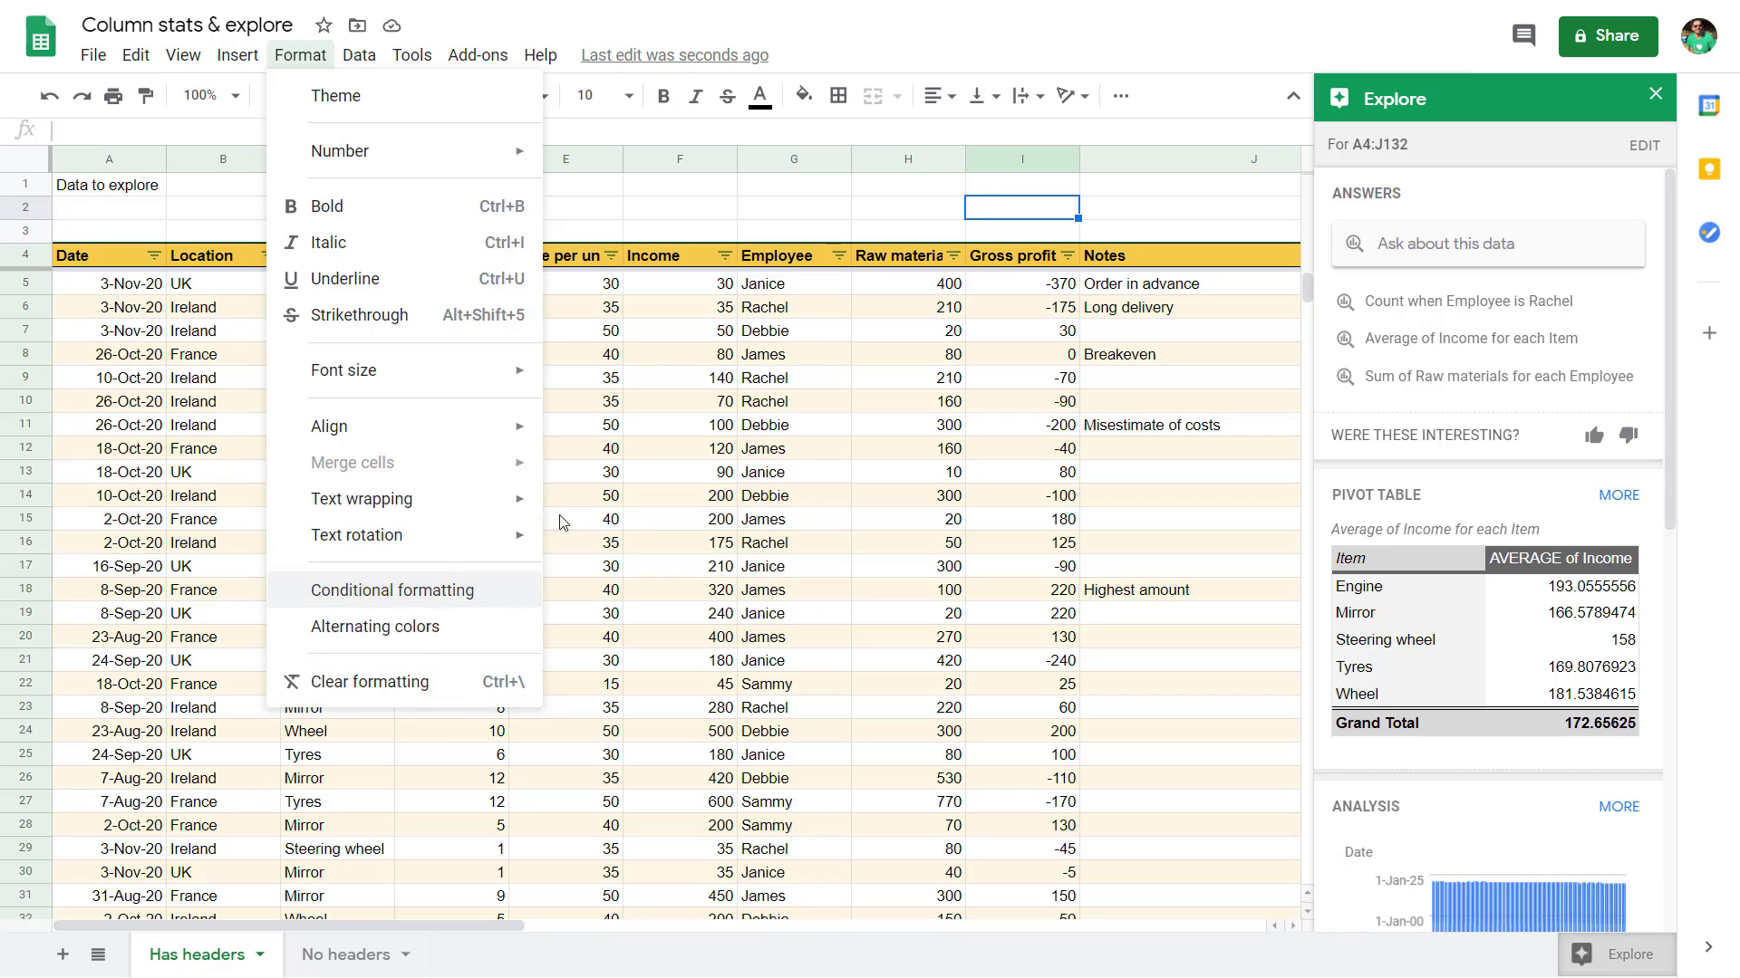
{"action": "left_click", "coordinate": [1039, 260]}
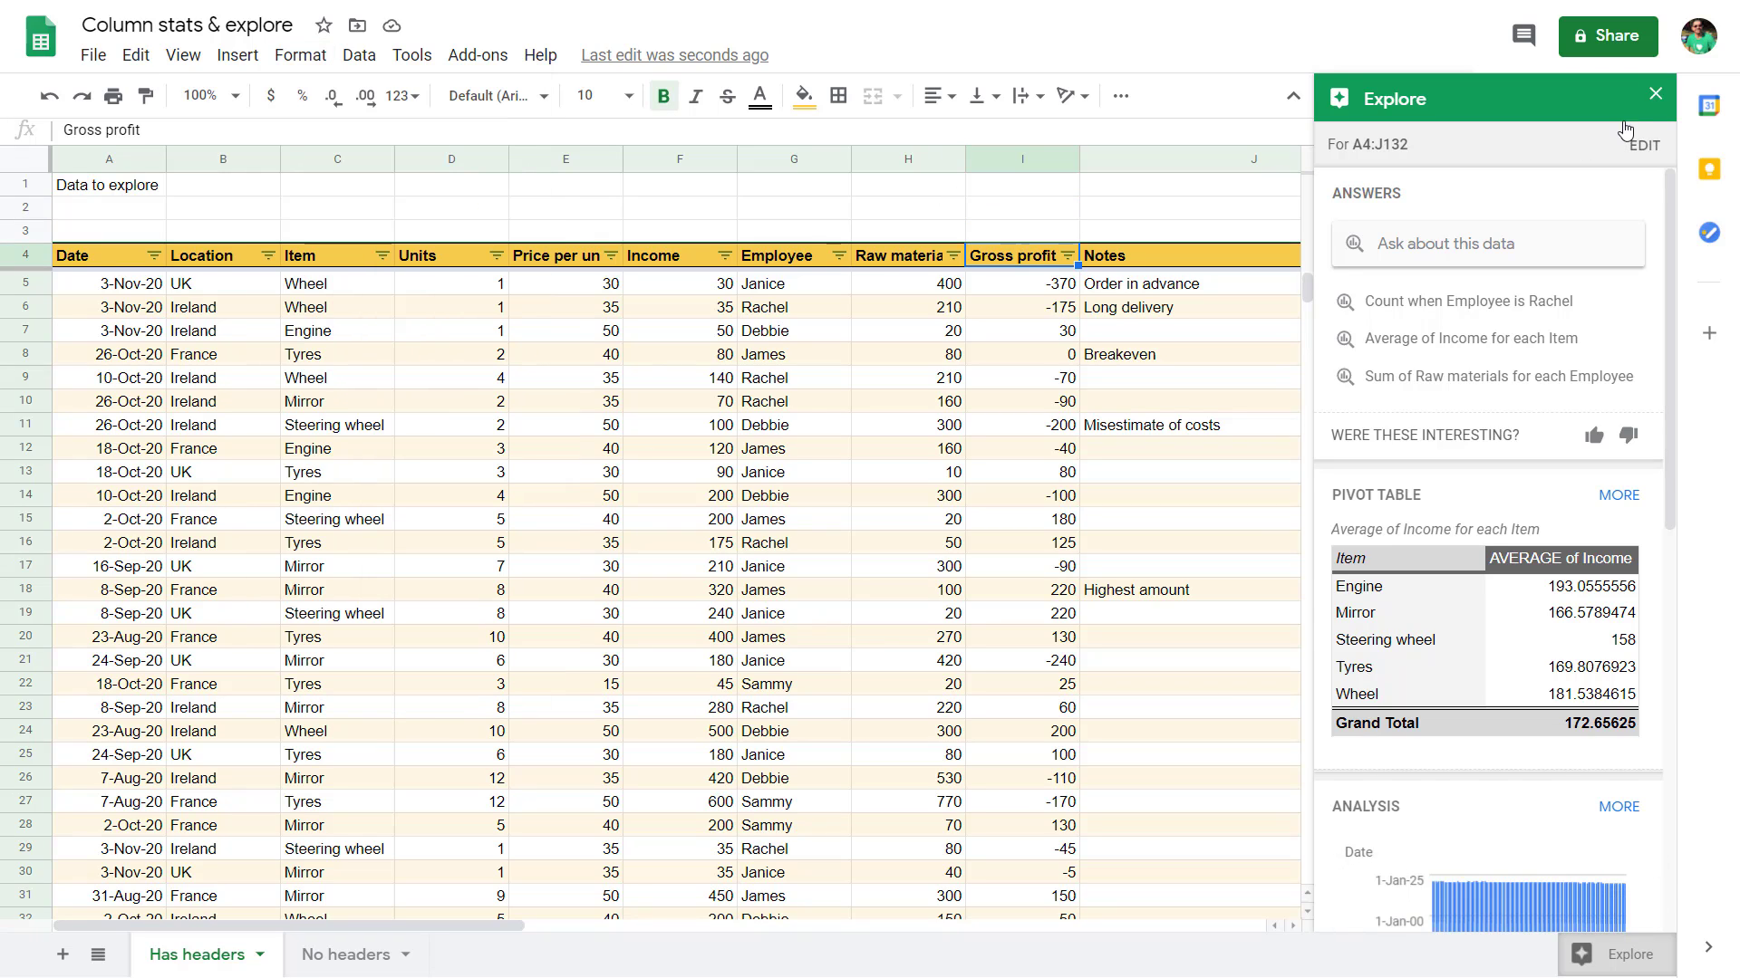
{"action": "left_click", "coordinate": [1655, 95]}
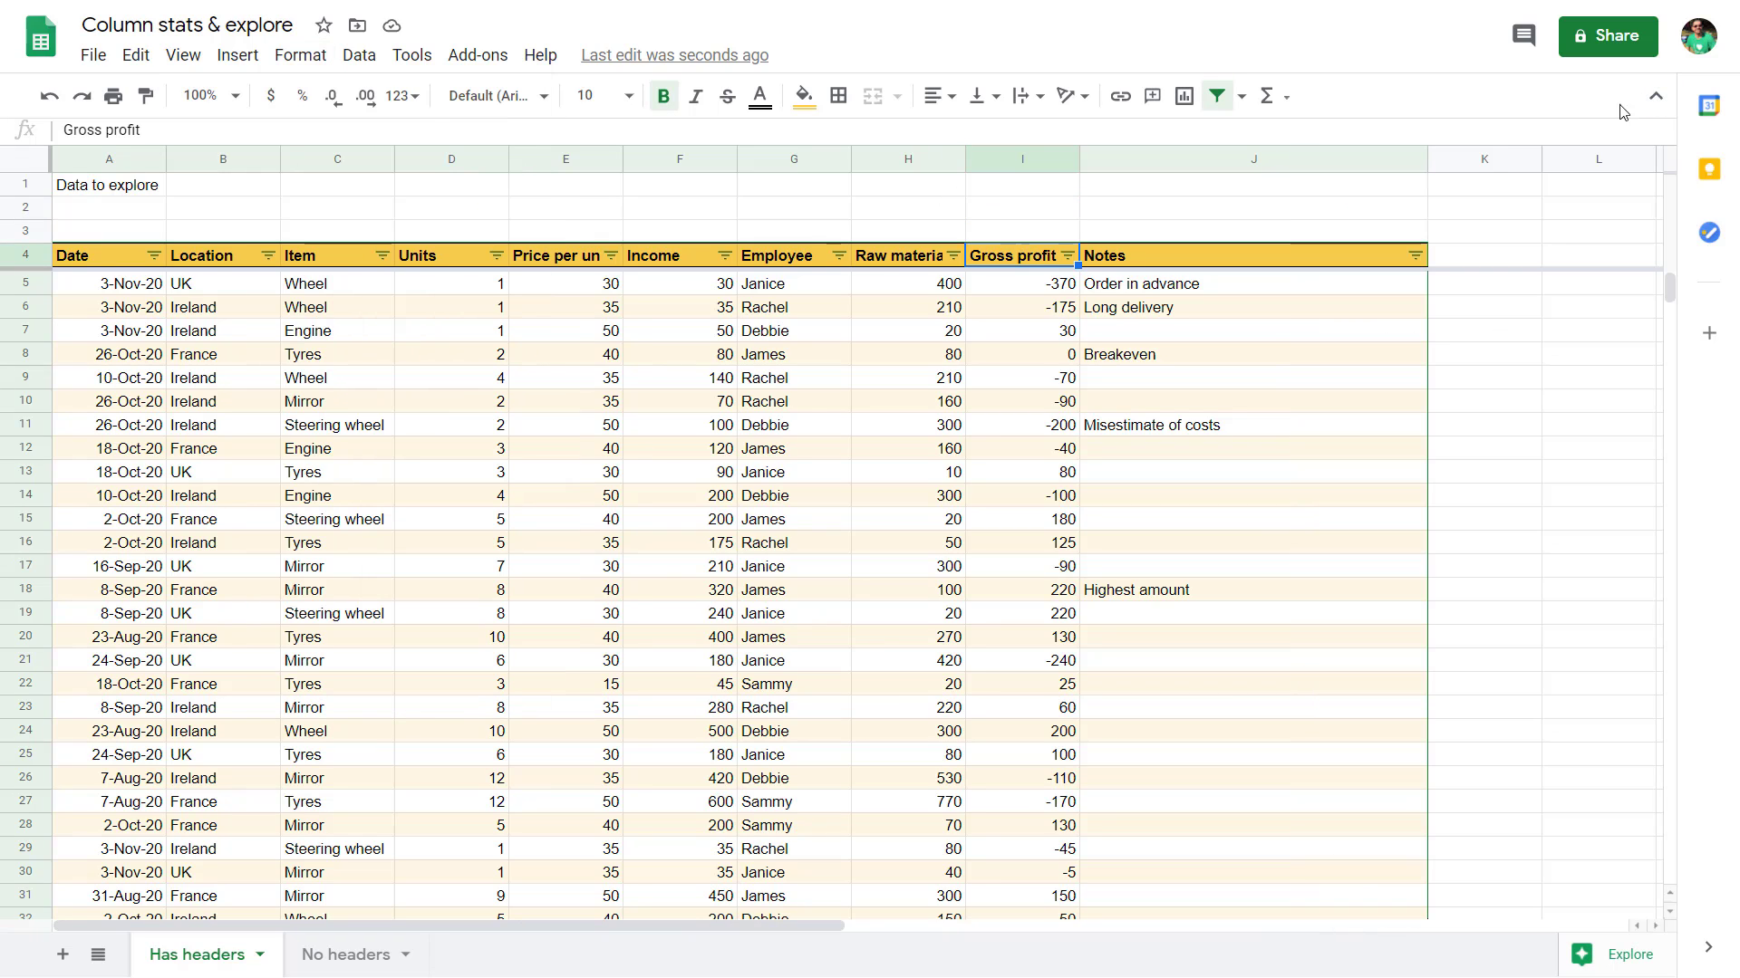
{"action": "left_click", "coordinate": [300, 56]}
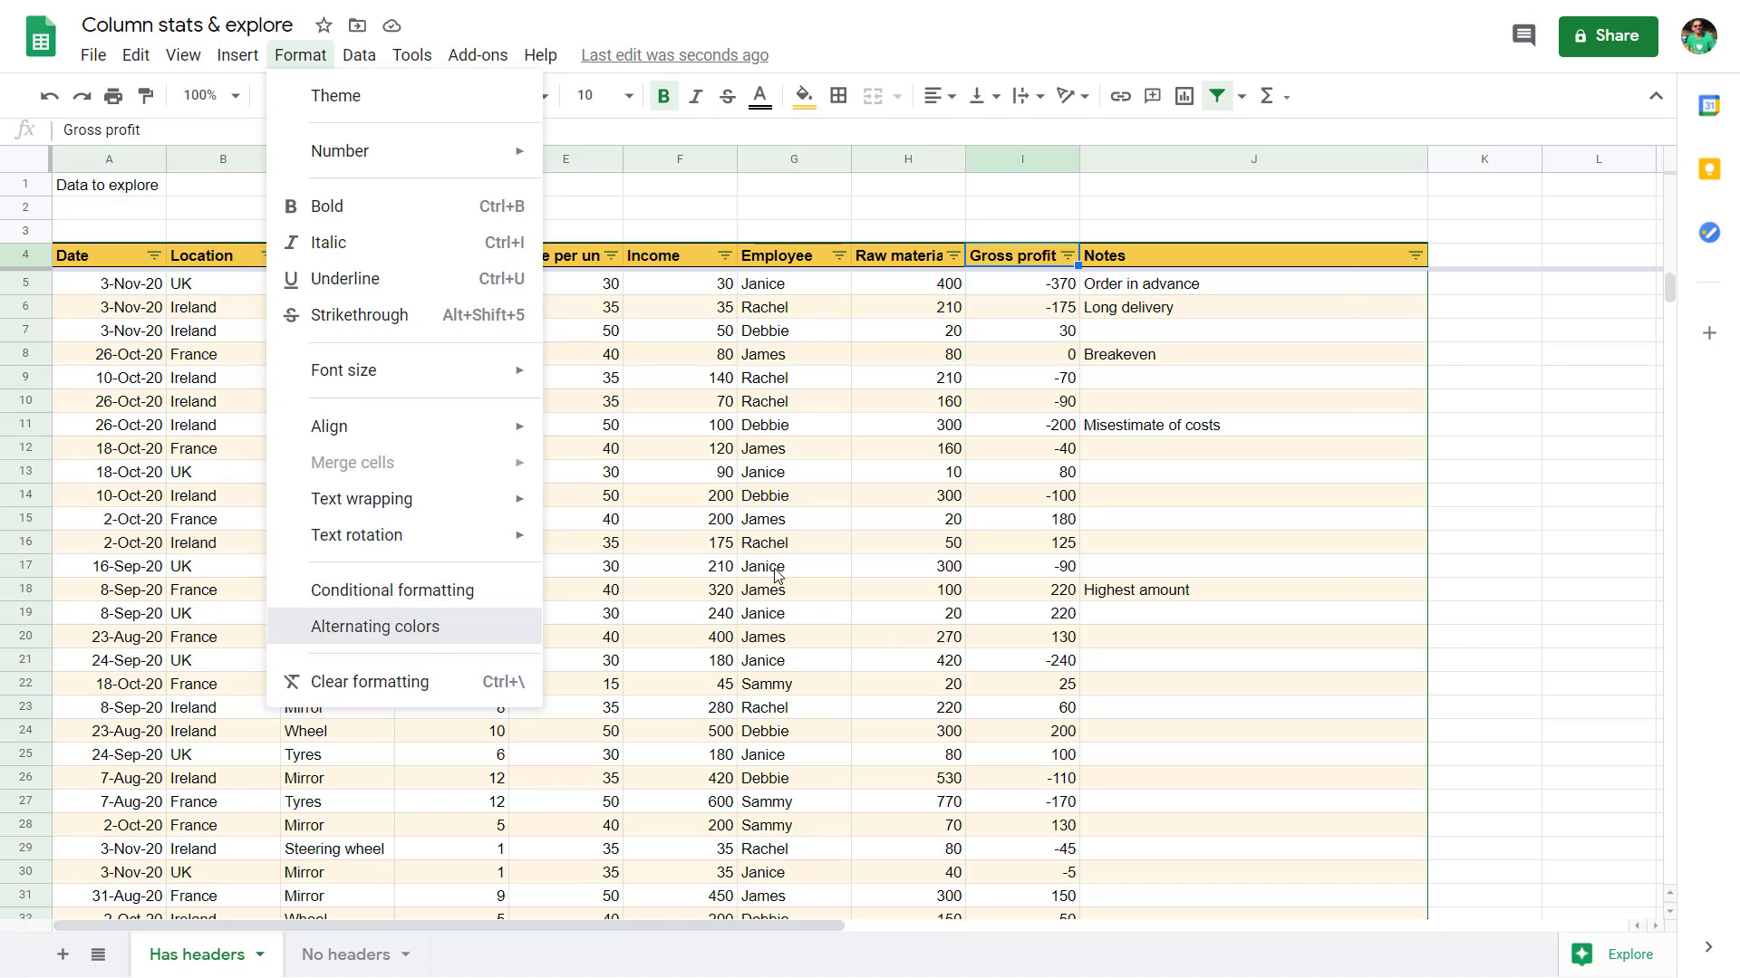
{"action": "left_click", "coordinate": [402, 627]}
{"action": "left_click", "coordinate": [1476, 389]}
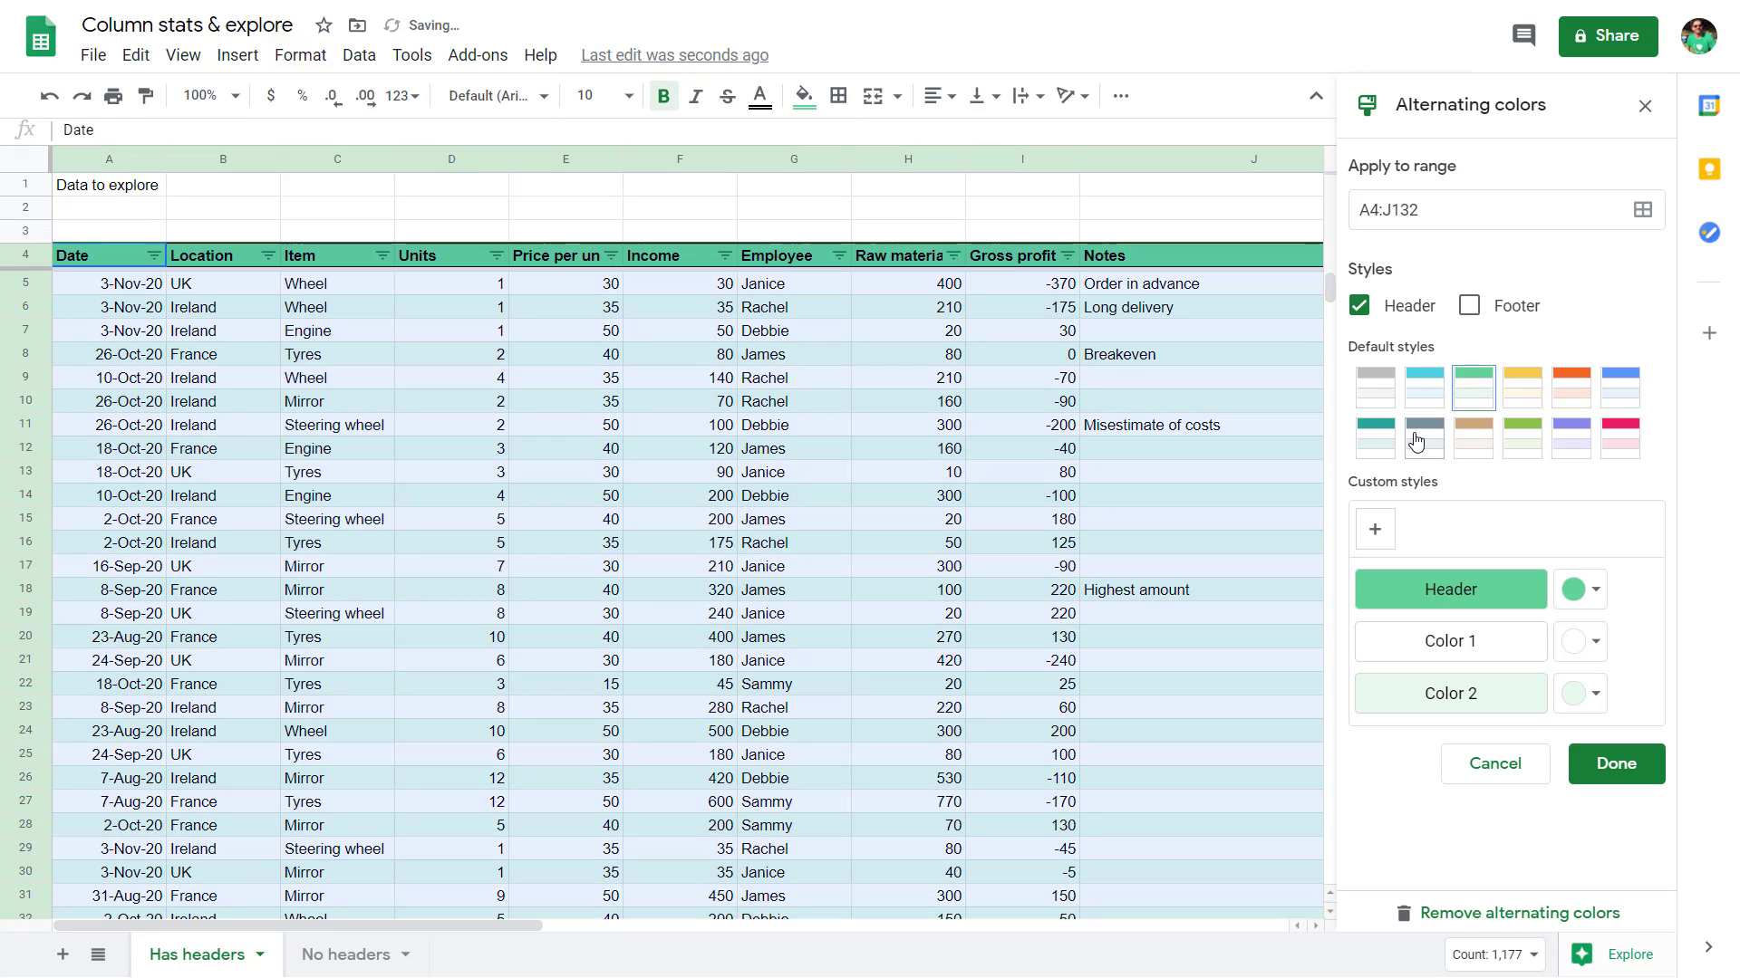
{"action": "left_click", "coordinate": [1420, 439]}
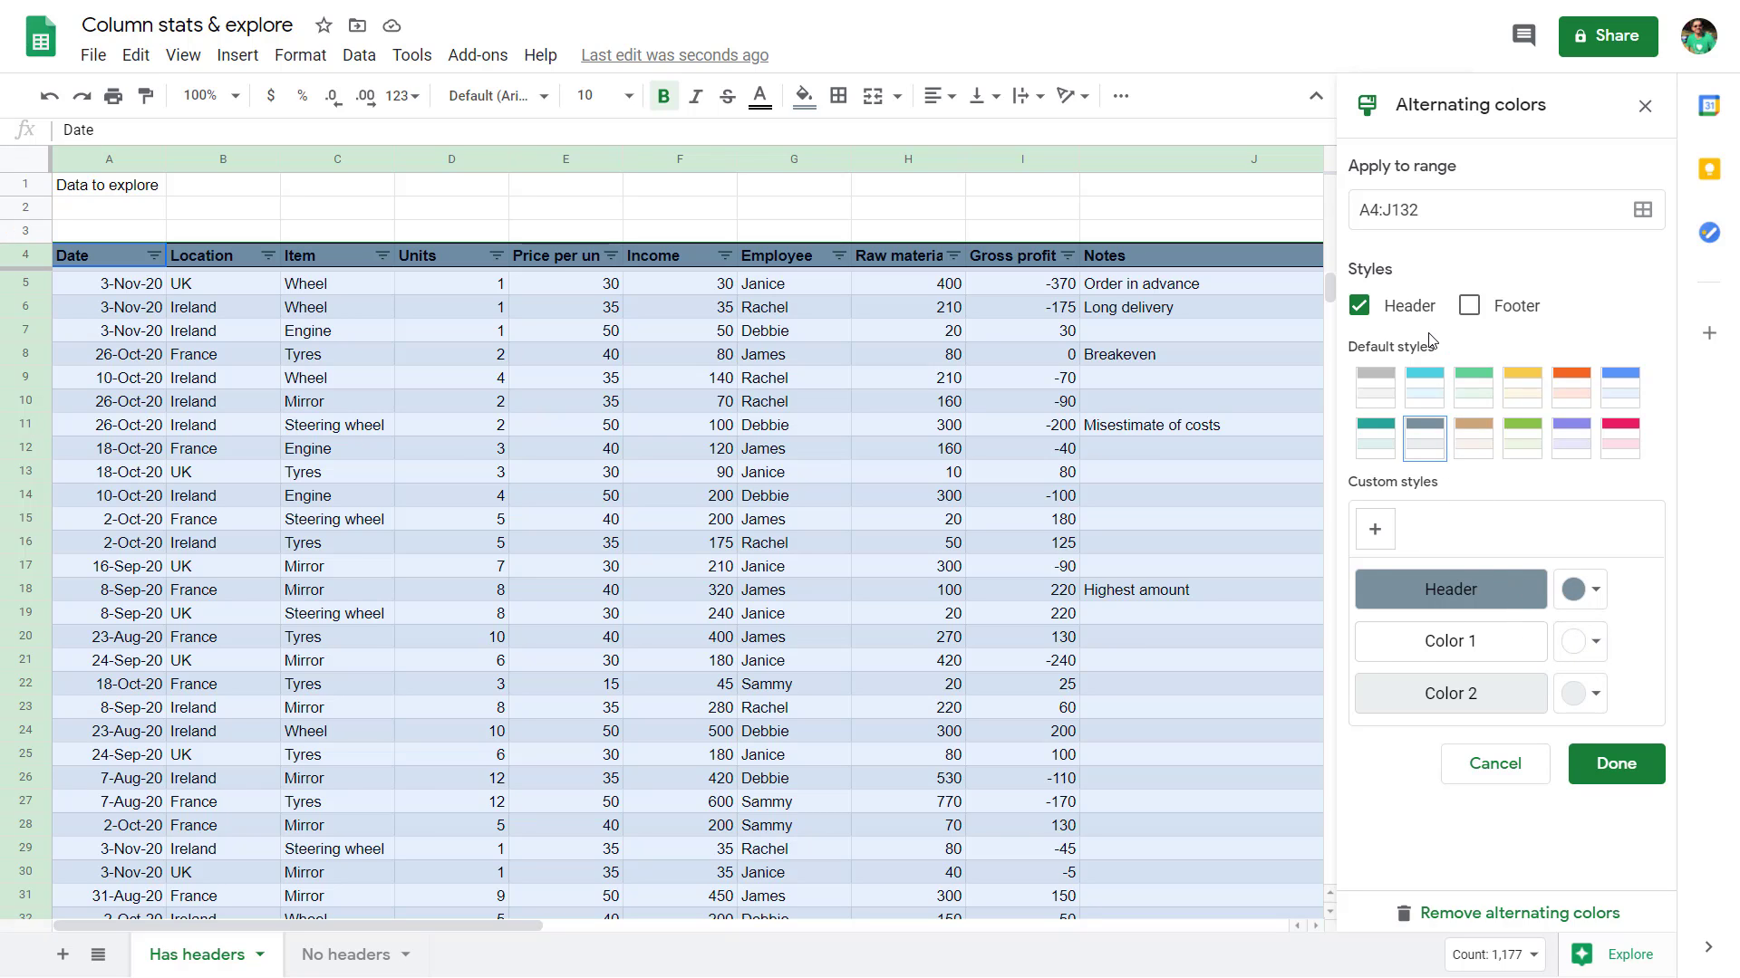
Add the header 'New' in cell K4
{"action": "left_click", "coordinate": [1165, 261]}
{"action": "key", "text": "Down"}
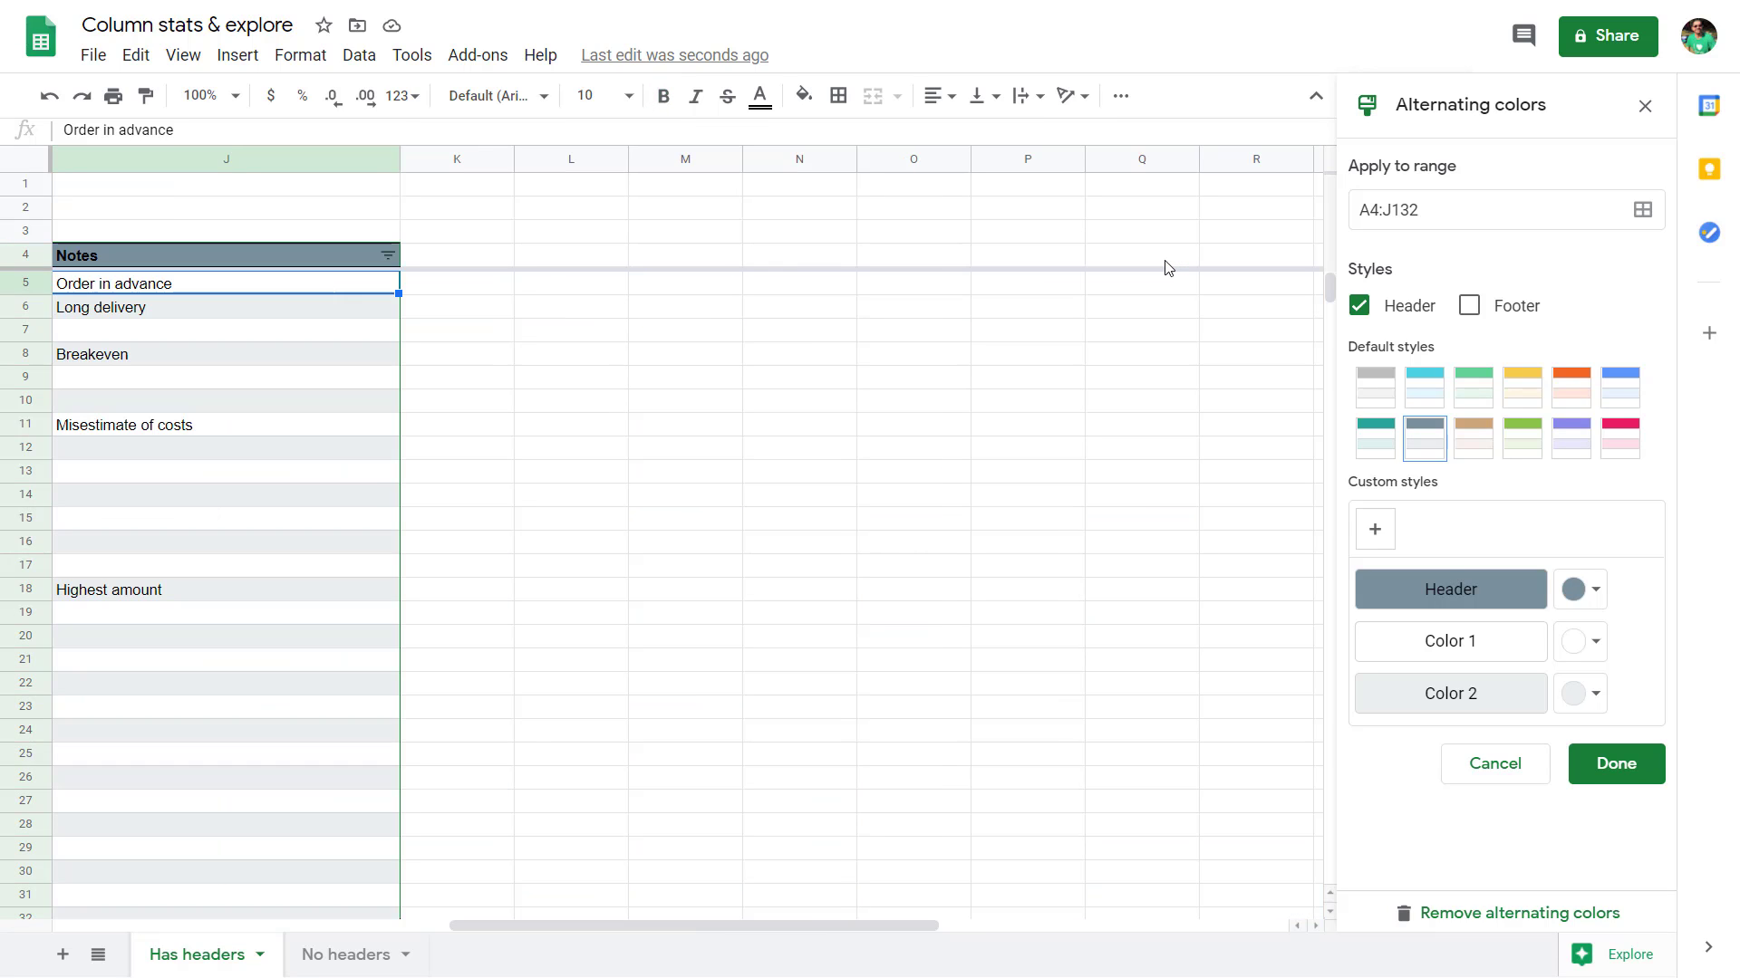
{"action": "key", "text": "Up"}
{"action": "key", "text": "Right"}
{"action": "type", "text": "New"}
{"action": "key", "text": "Return"}
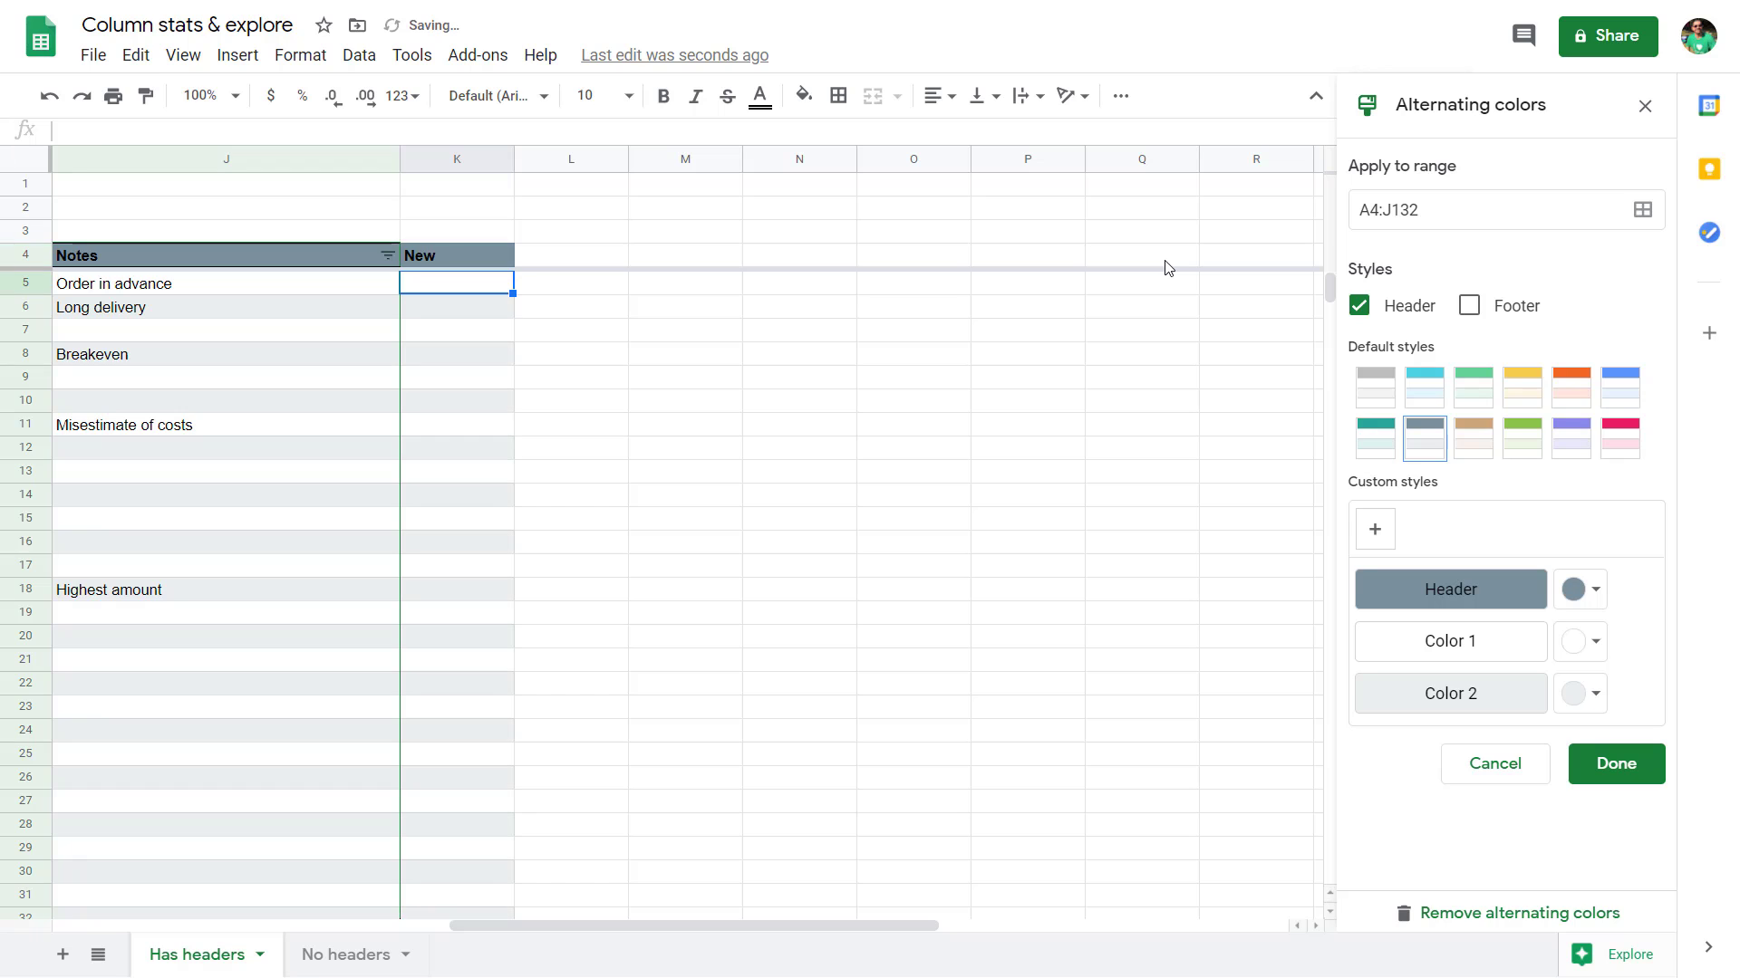
Enter test entries (sadsad, wewe, we, qewqe, wqeweq) in the rows below the table
{"action": "key", "text": "Up"}
{"action": "key", "text": "Left"}
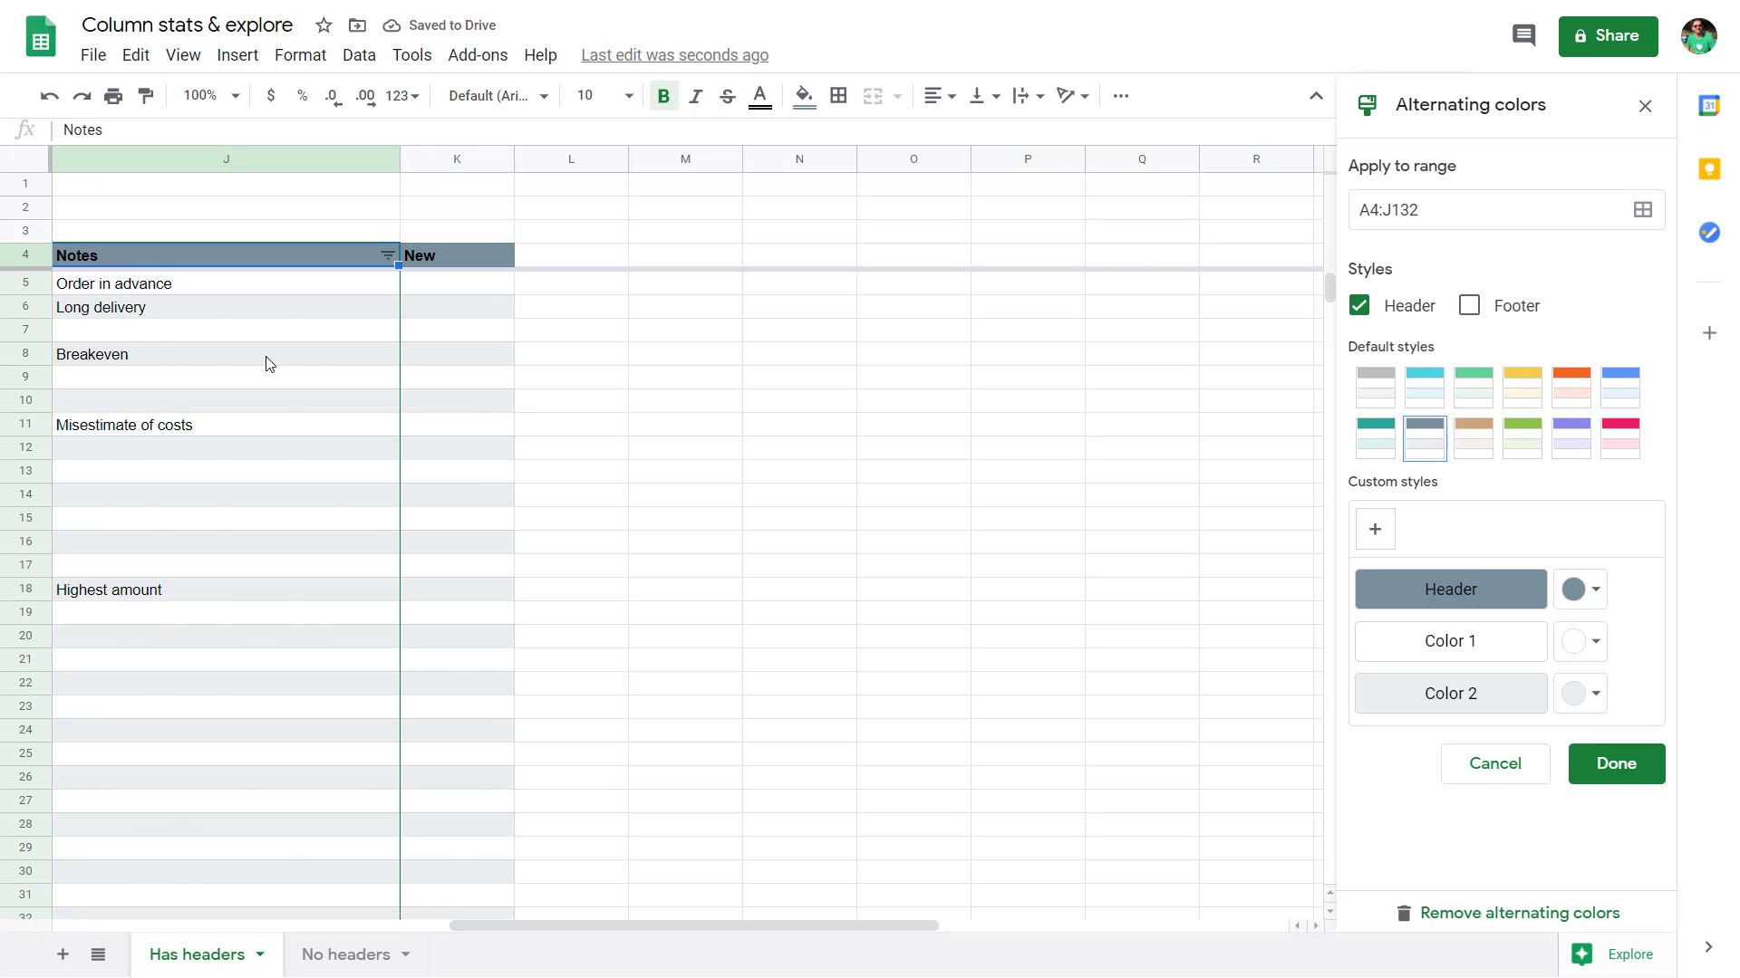
{"action": "key", "text": "ctrl+Left"}
{"action": "key", "text": "ctrl+Down"}
{"action": "key", "text": "Down"}
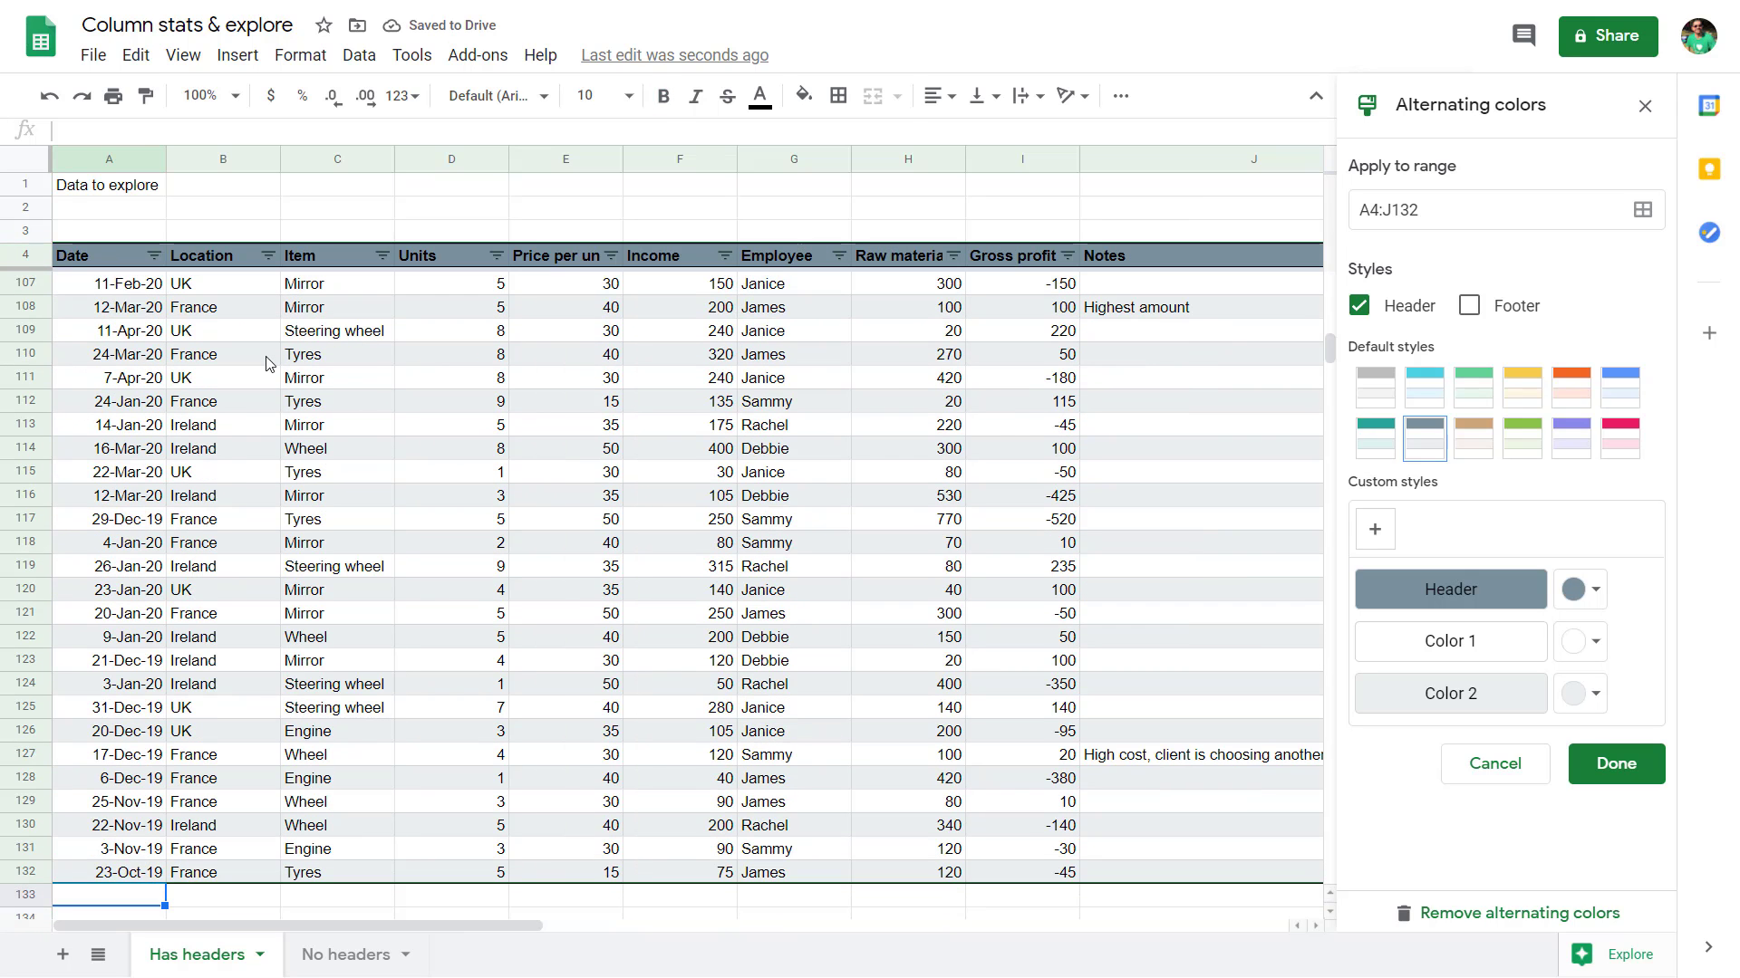
{"action": "type", "text": "sadsad"}
{"action": "key", "text": "Return"}
{"action": "type", "text": "wewe"}
{"action": "key", "text": "Return"}
{"action": "type", "text": "we"}
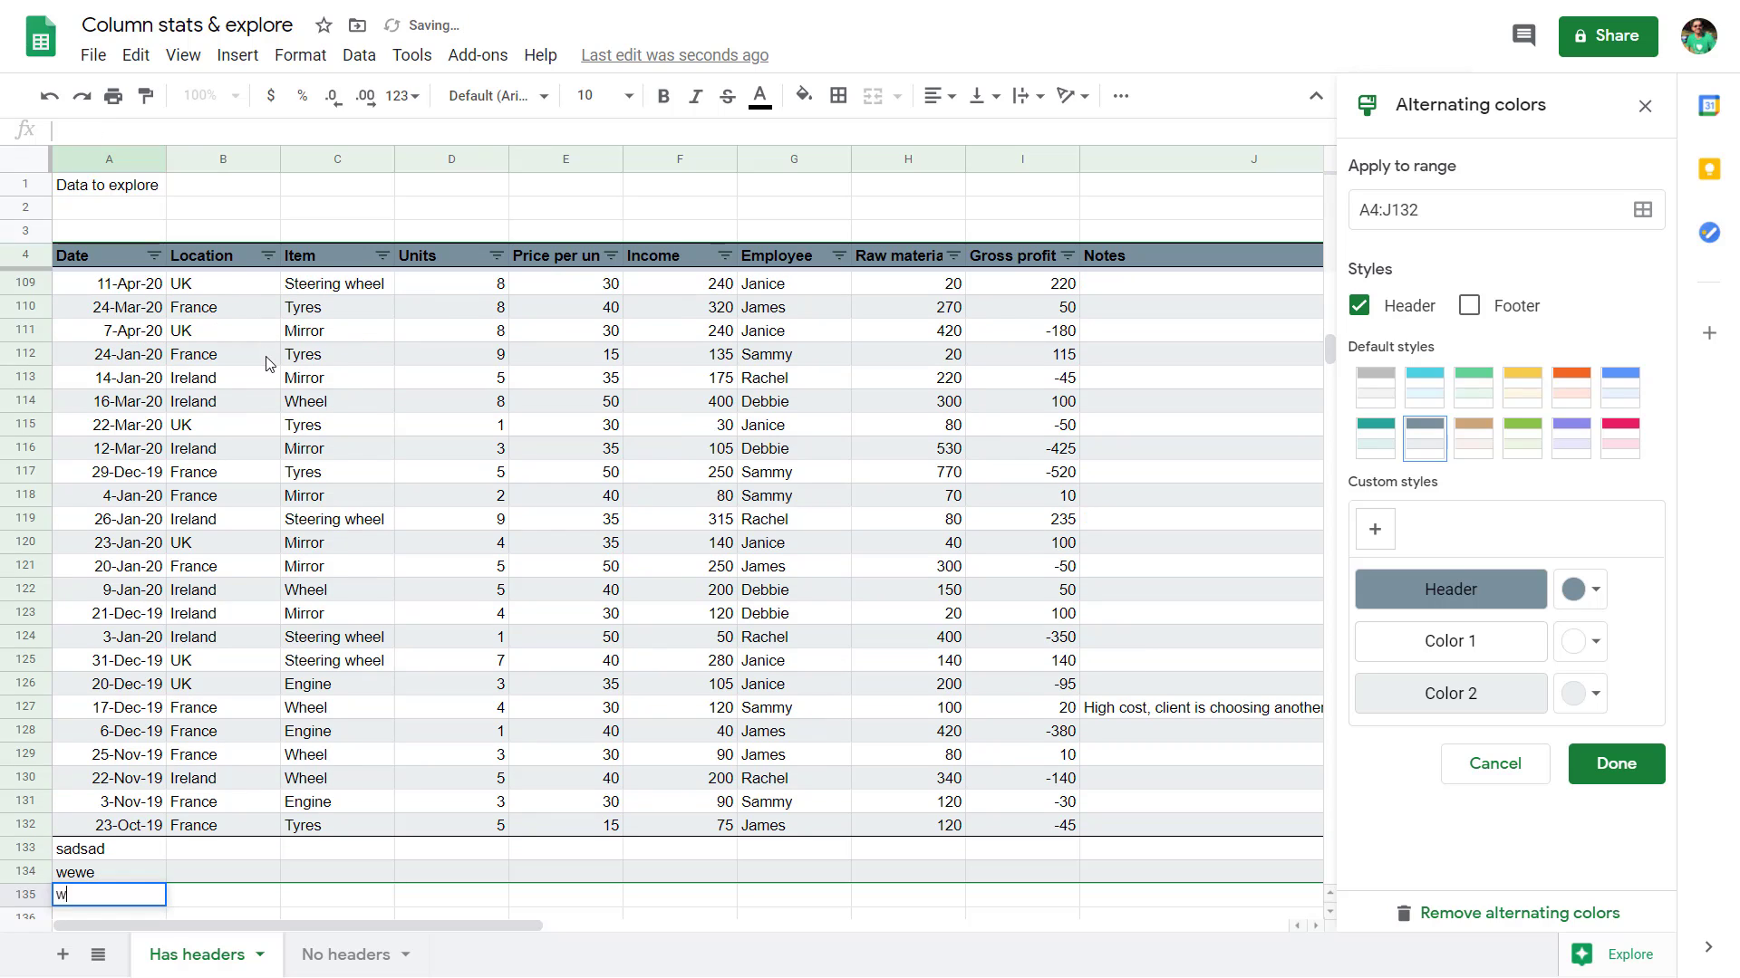
{"action": "key", "text": "Return"}
{"action": "type", "text": "qewqe"}
{"action": "key", "text": "Return"}
{"action": "type", "text": "wqe"}
{"action": "key", "text": "Return"}
{"action": "type", "text": "weq"}
{"action": "key", "text": "Return"}
{"action": "key", "text": "Up"}
{"action": "key", "text": "Up"}
{"action": "key", "text": "Up"}
{"action": "key", "text": "Up"}
{"action": "key", "text": "Up"}
{"action": "key", "text": "Up"}
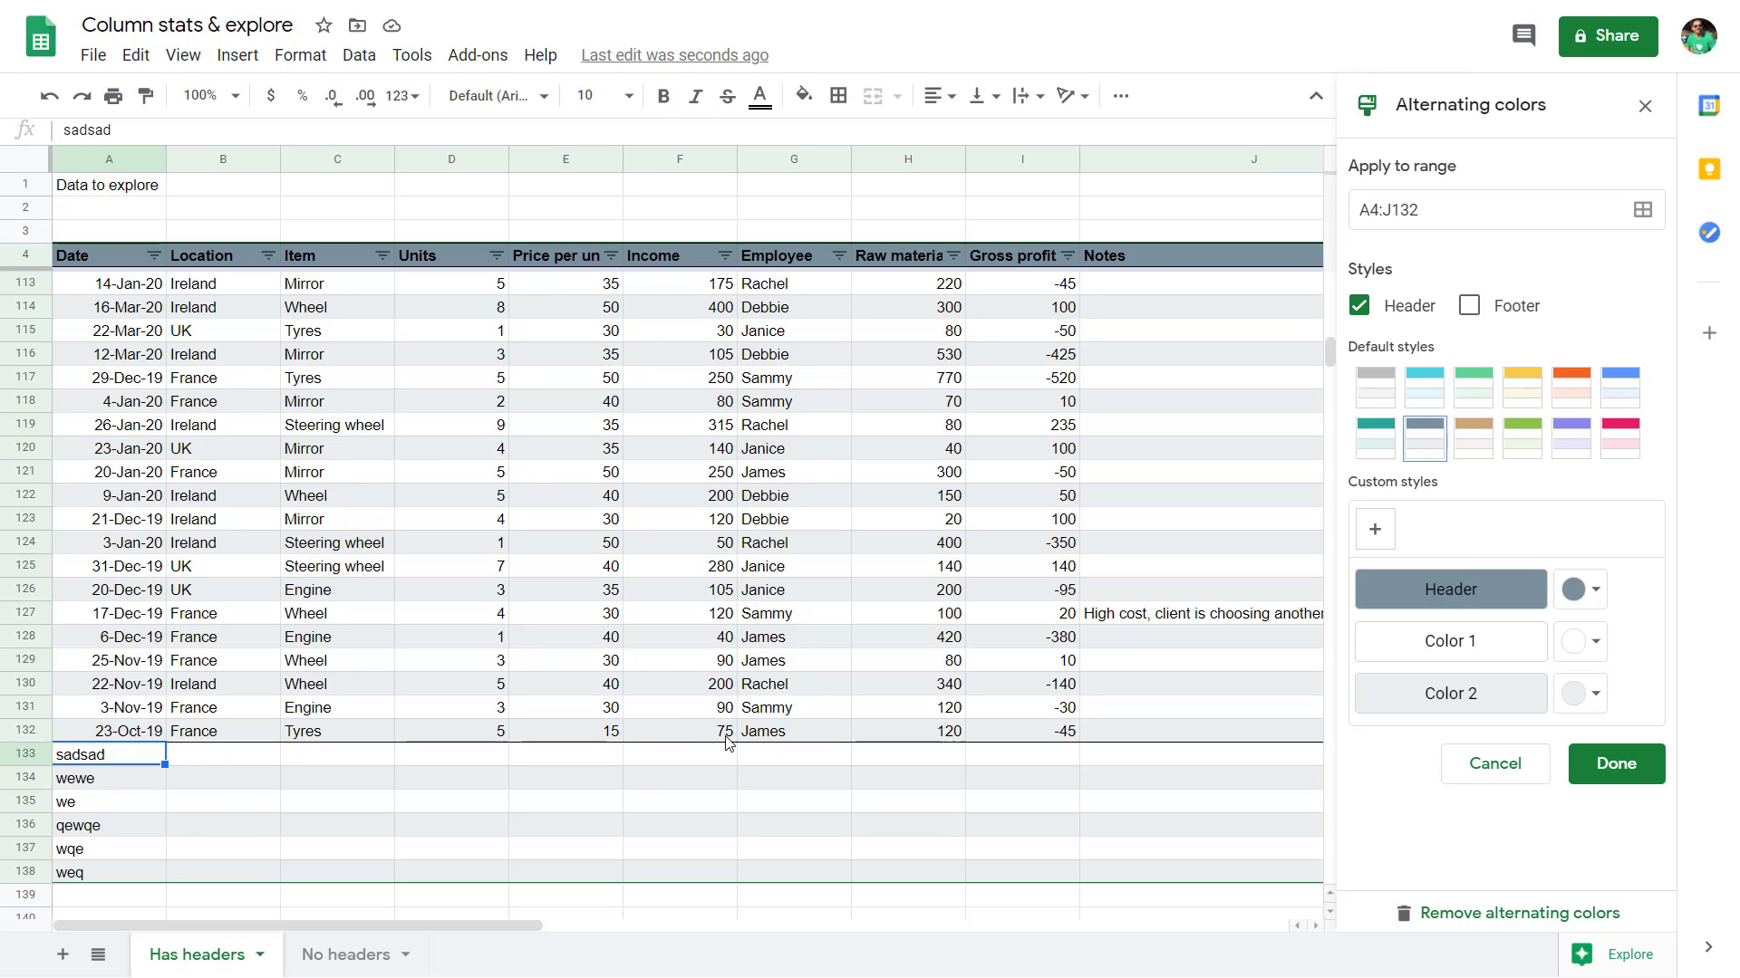
Undo the test entries and the New header, then close the Alternating colors panel
{"action": "key", "text": "ctrl+z"}
{"action": "key", "text": "ctrl+z"}
{"action": "key", "text": "ctrl+z"}
{"action": "key", "text": "ctrl+z"}
{"action": "key", "text": "ctrl+z"}
{"action": "key", "text": "ctrl+z"}
{"action": "key", "text": "ctrl+z"}
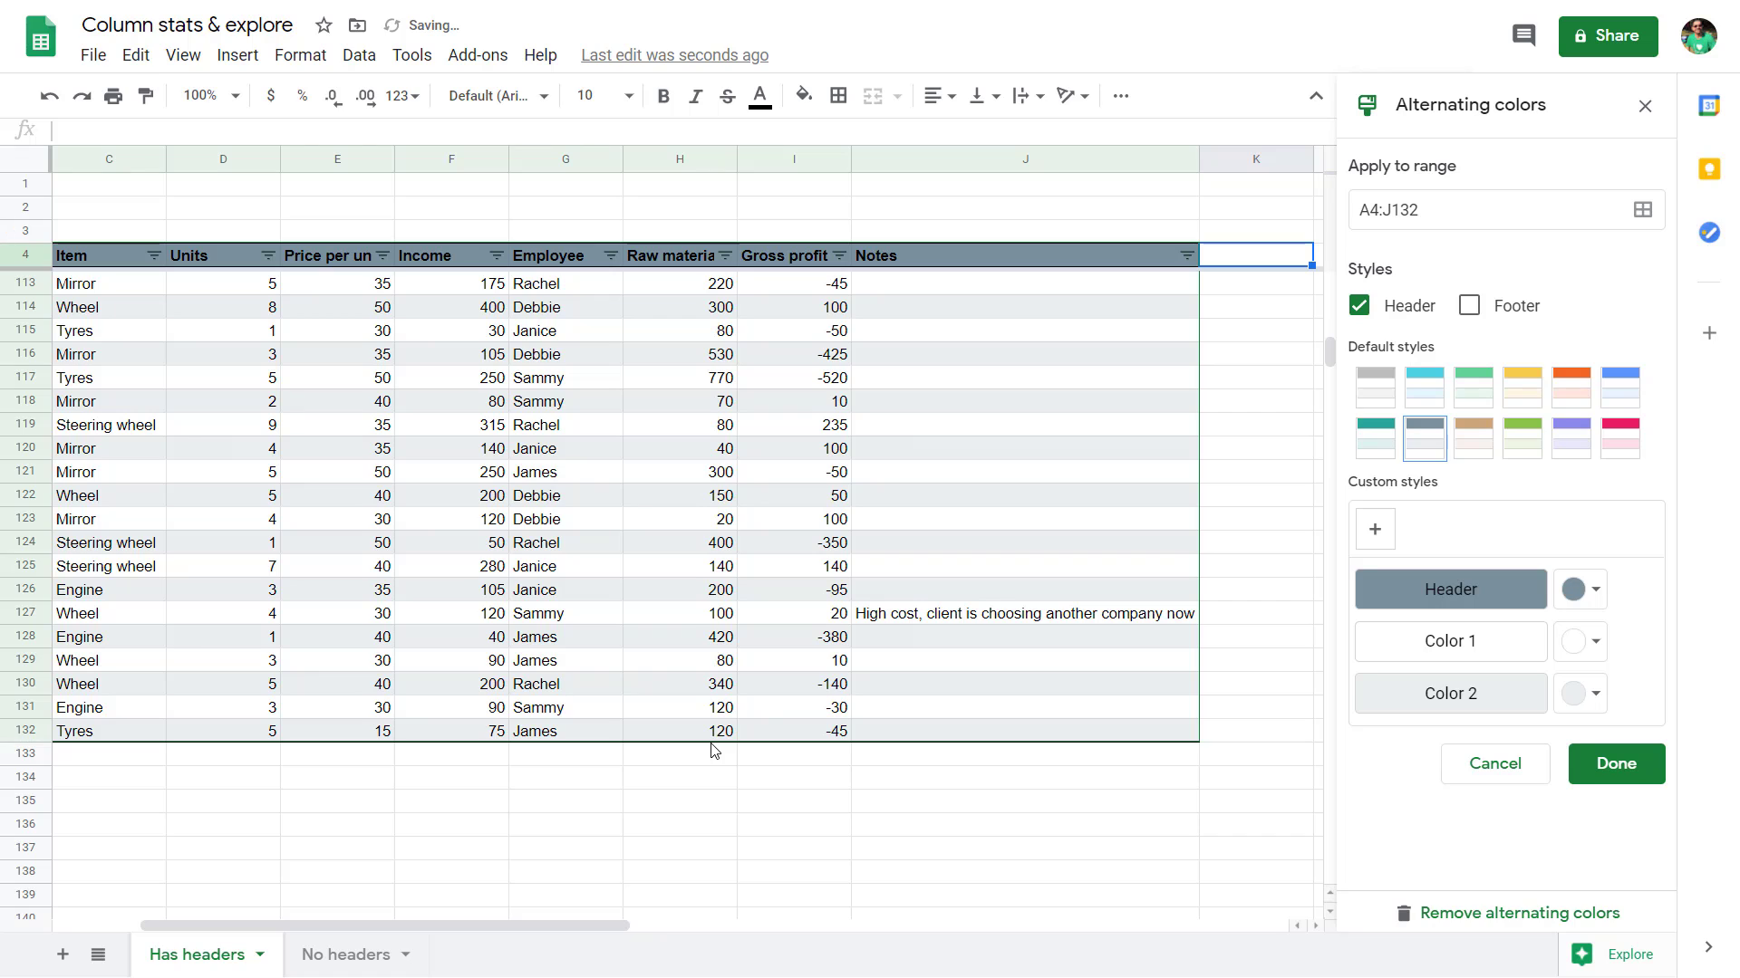
{"action": "left_click", "coordinate": [996, 259]}
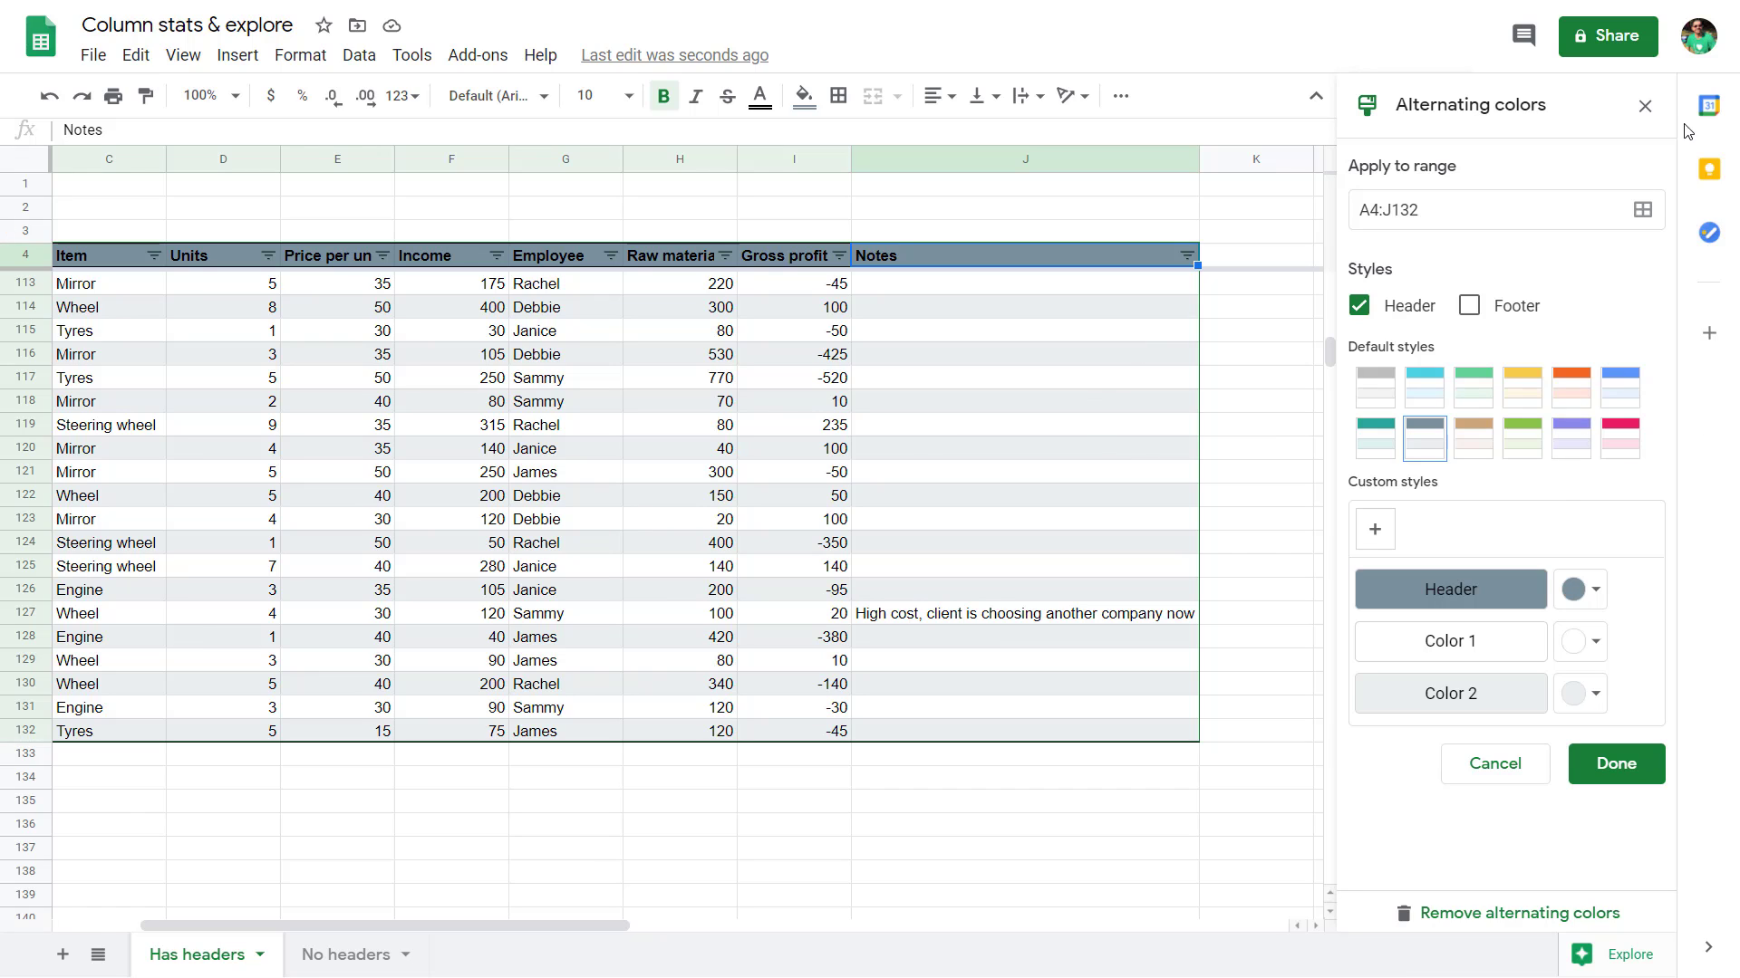
{"action": "left_click", "coordinate": [1646, 107]}
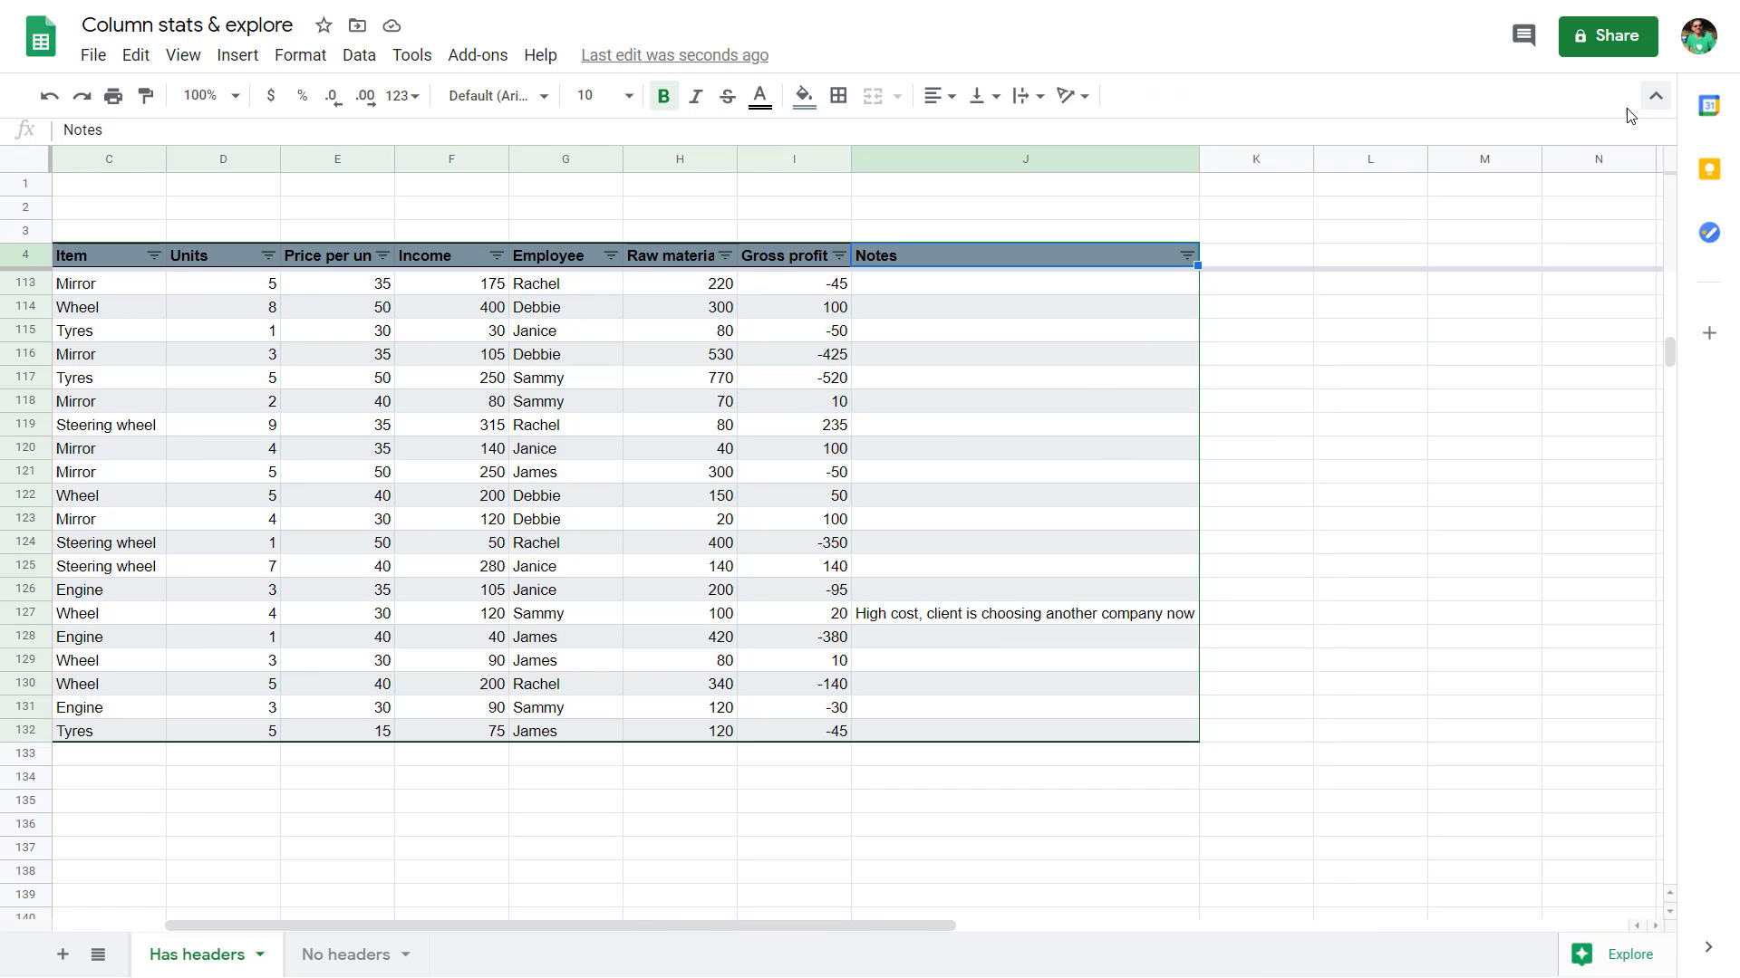
Select the sales table A4:J132 and list all of Explore's suggested pivot tables
{"action": "left_click", "coordinate": [97, 259]}
{"action": "key", "text": "ctrl+a"}
{"action": "left_click", "coordinate": [1617, 954]}
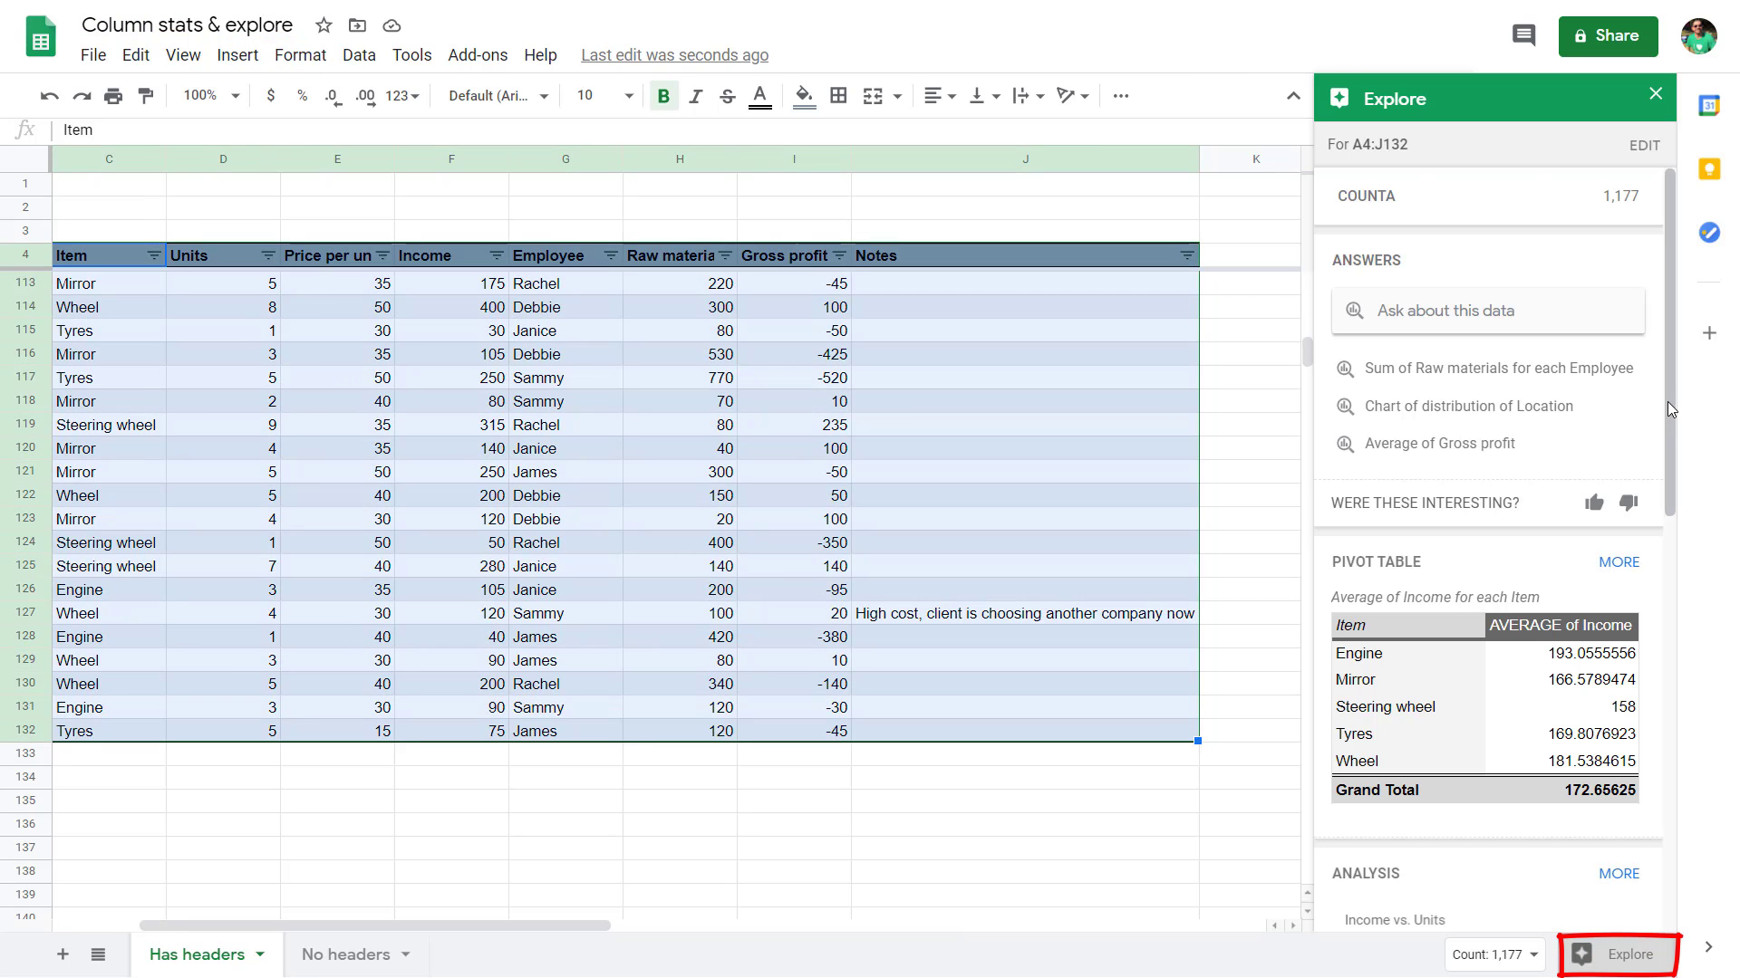
{"action": "left_click_drag", "start_coordinate": [1667, 404], "coordinate": [1669, 501]}
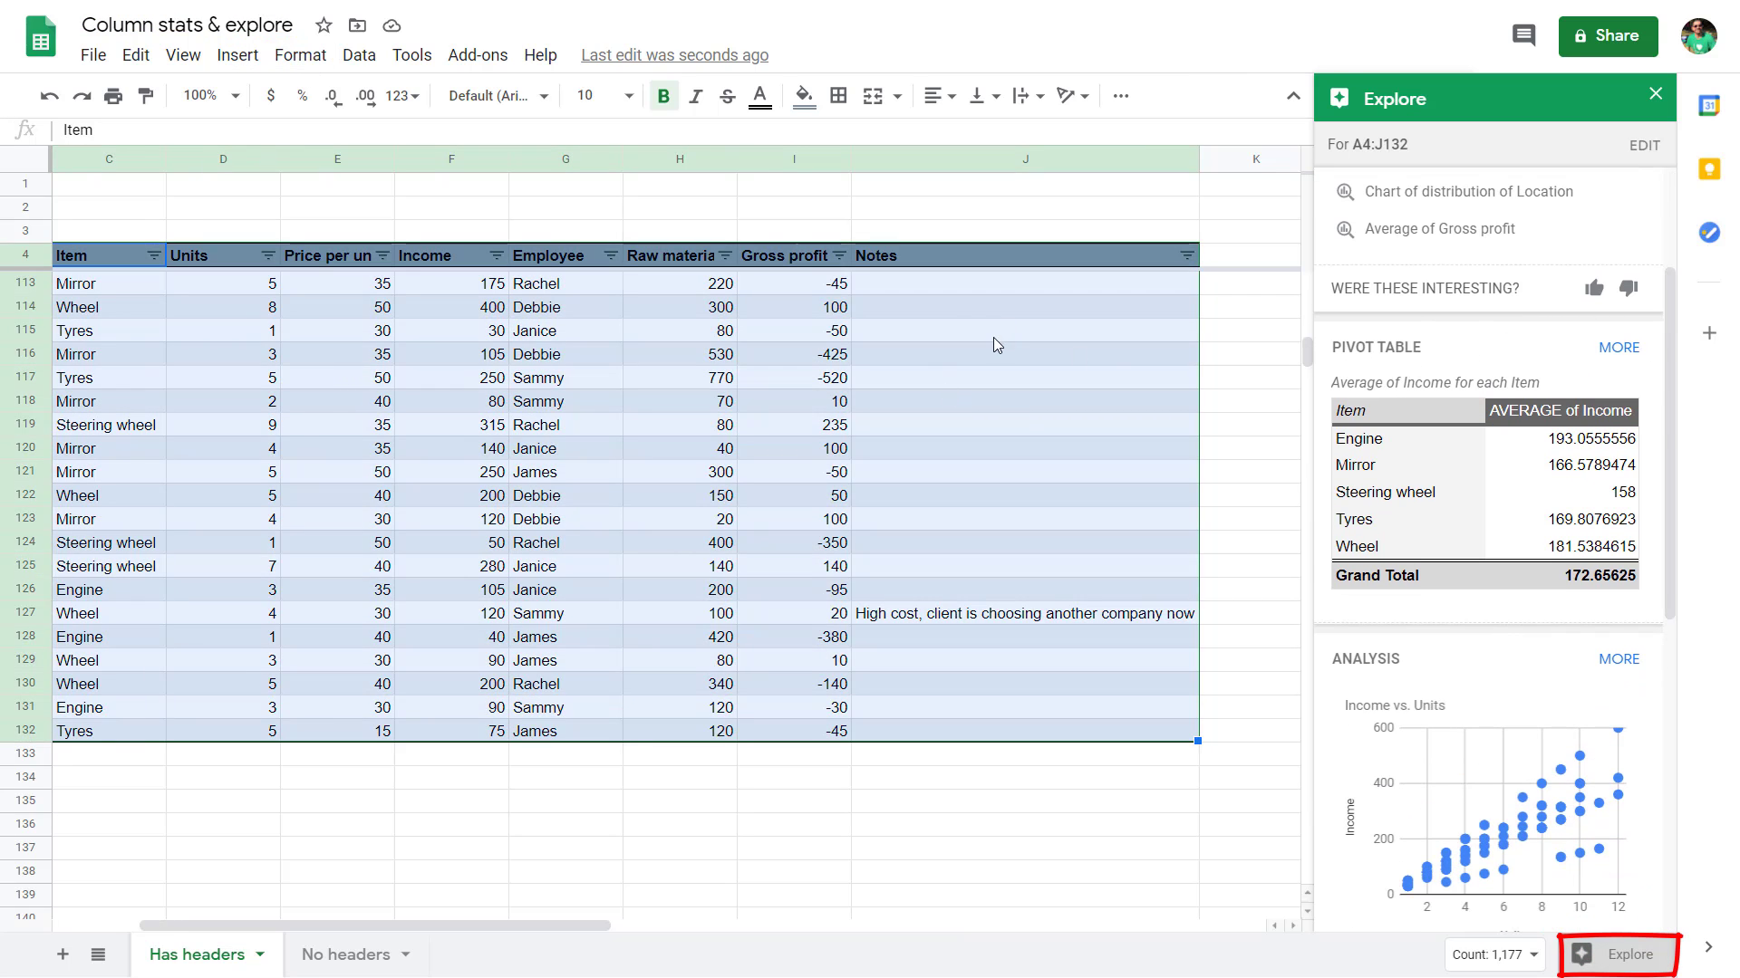
{"action": "mouse_move", "coordinate": [1386, 397]}
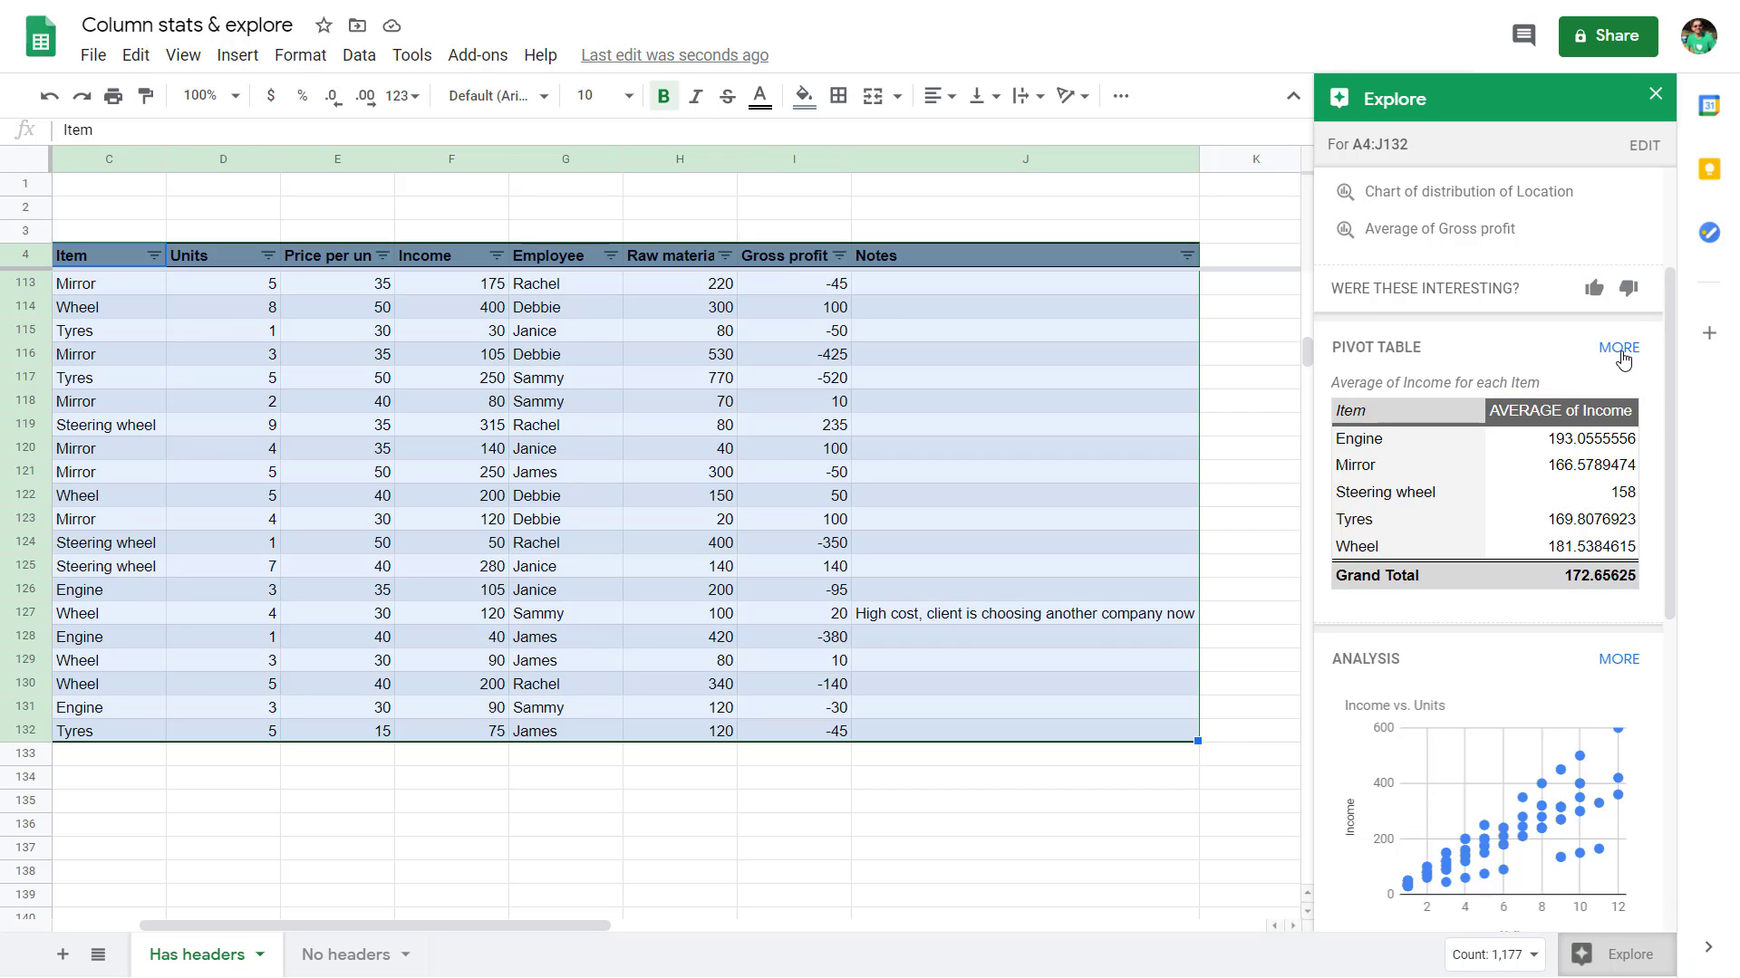
{"action": "mouse_move", "coordinate": [1576, 449]}
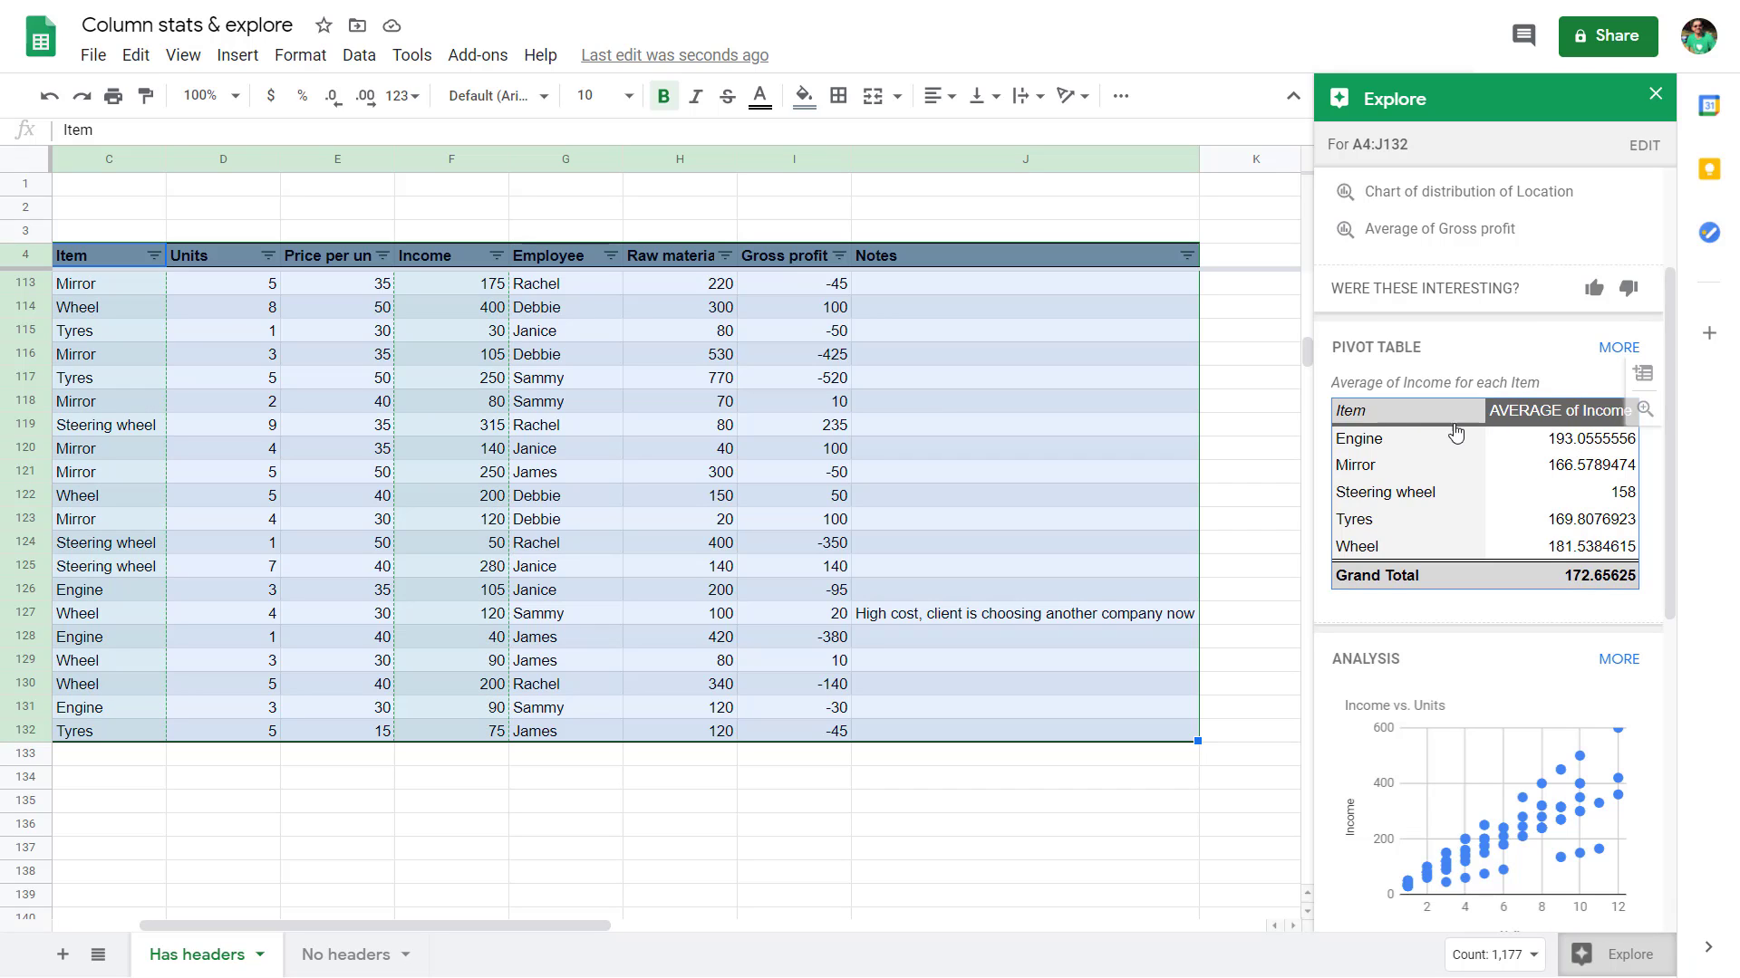
{"action": "left_click", "coordinate": [1631, 348]}
{"action": "mouse_move", "coordinate": [1503, 786]}
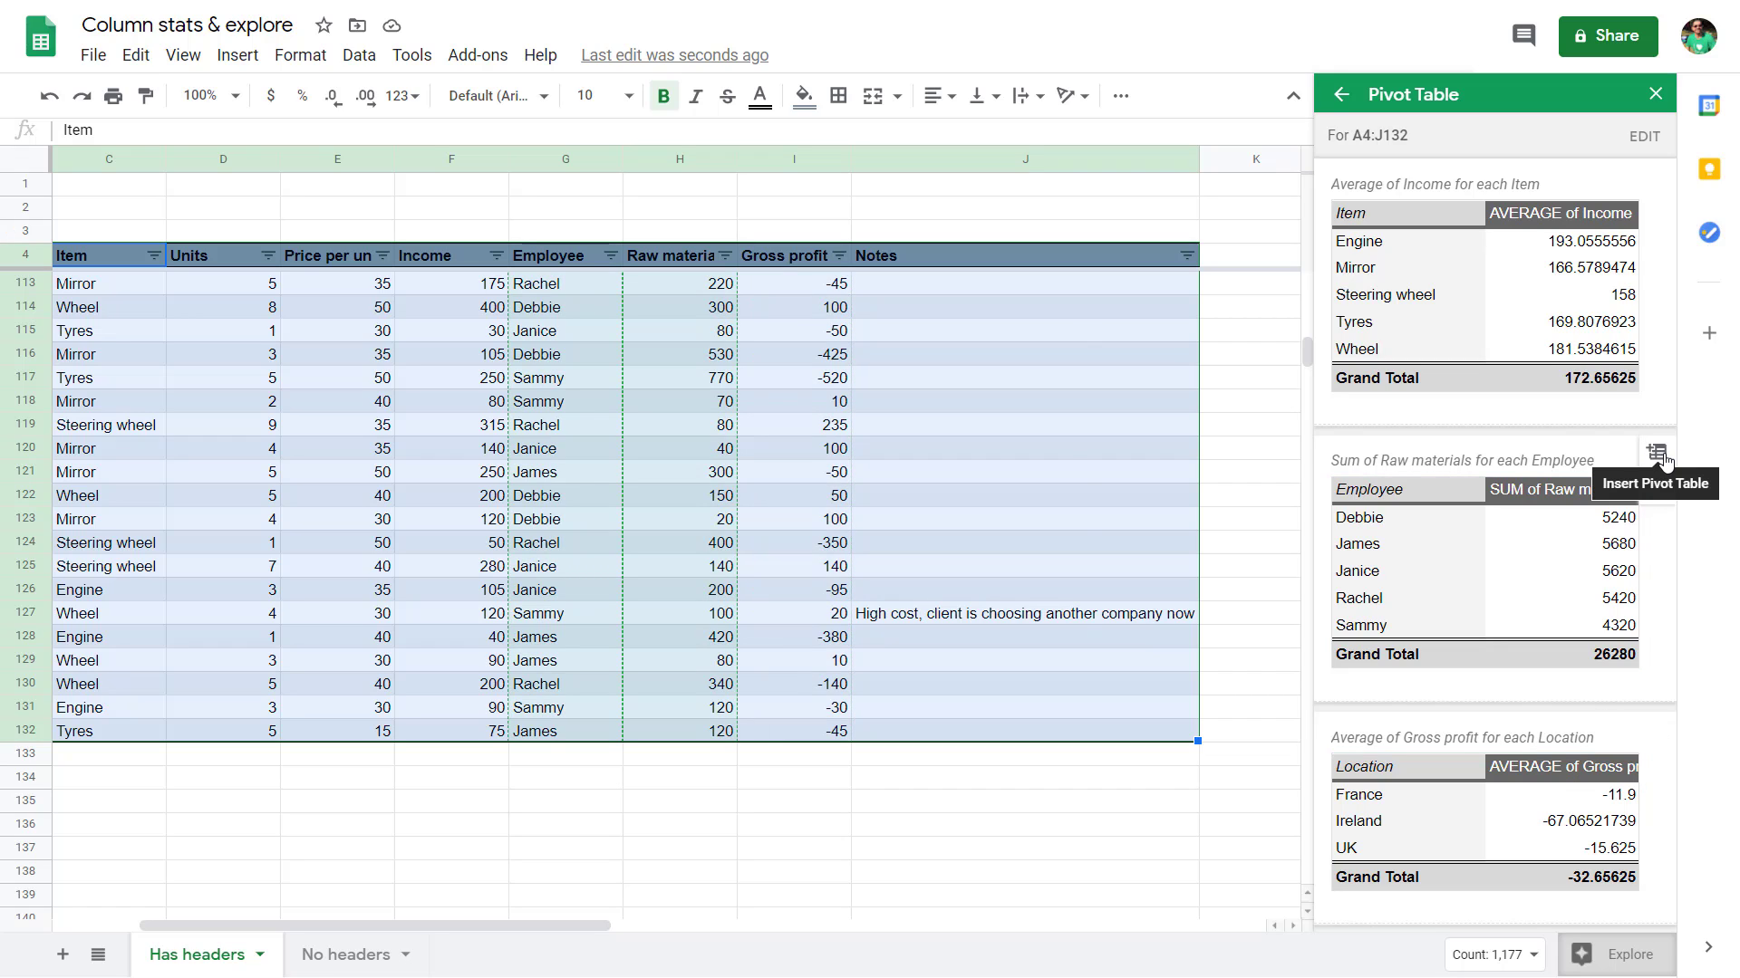
{"action": "left_click", "coordinate": [1663, 460]}
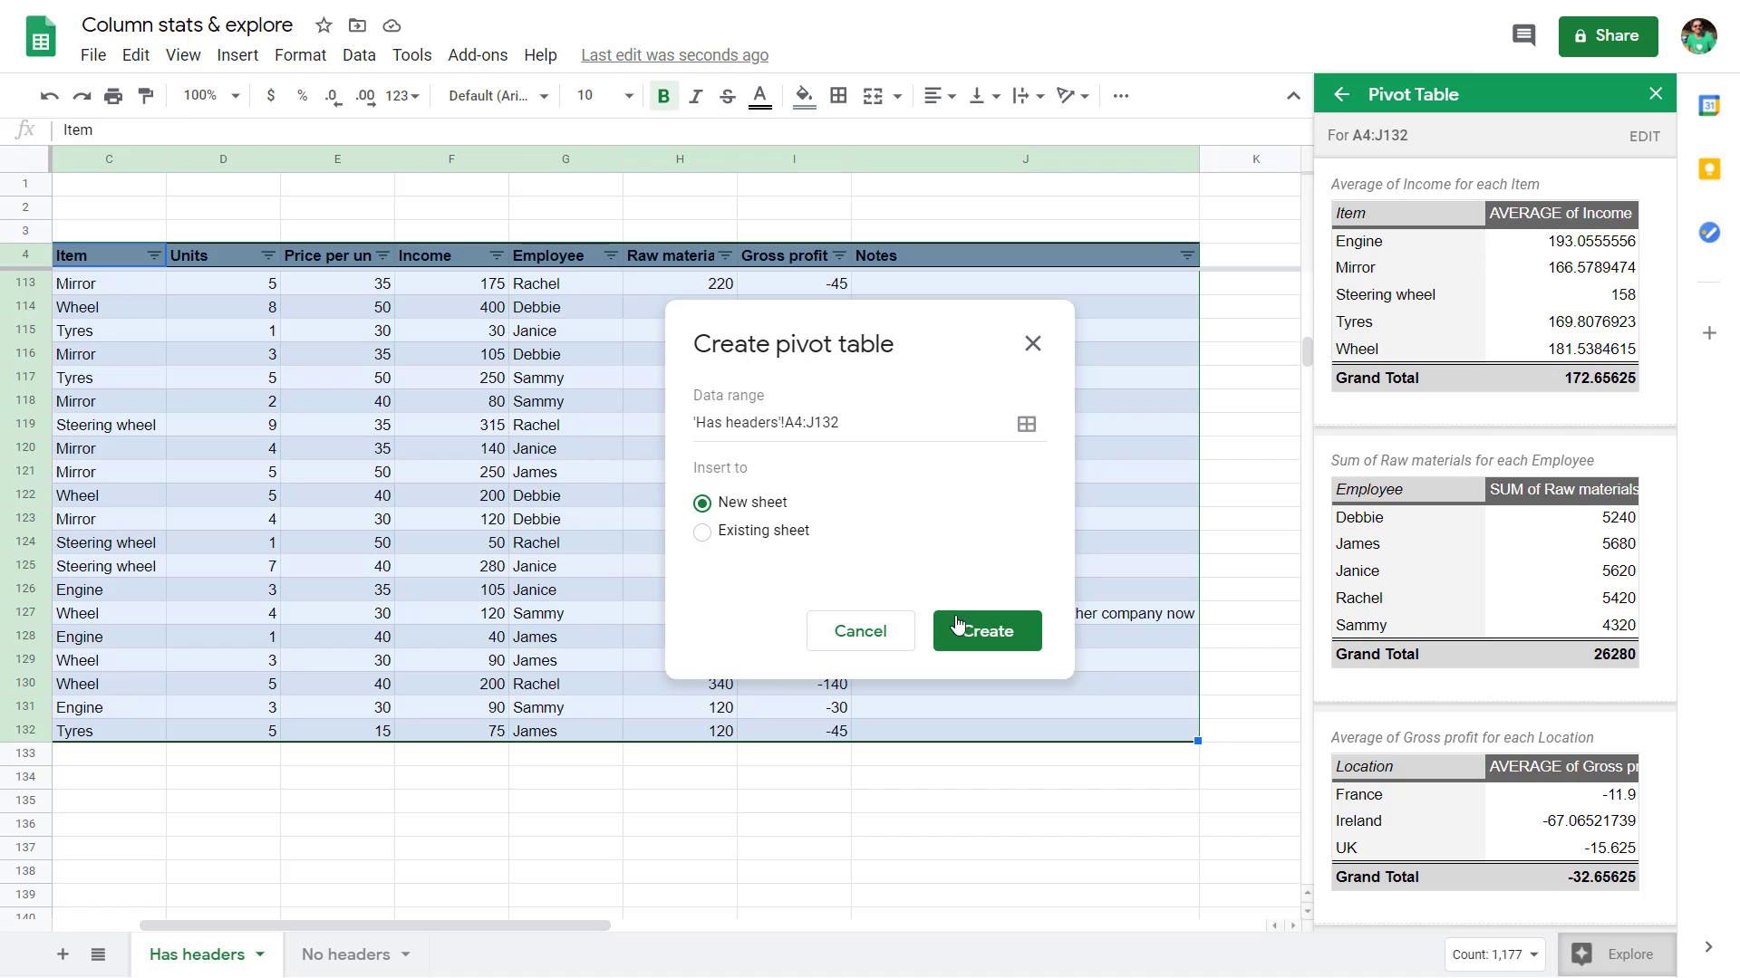
{"action": "left_click", "coordinate": [962, 639]}
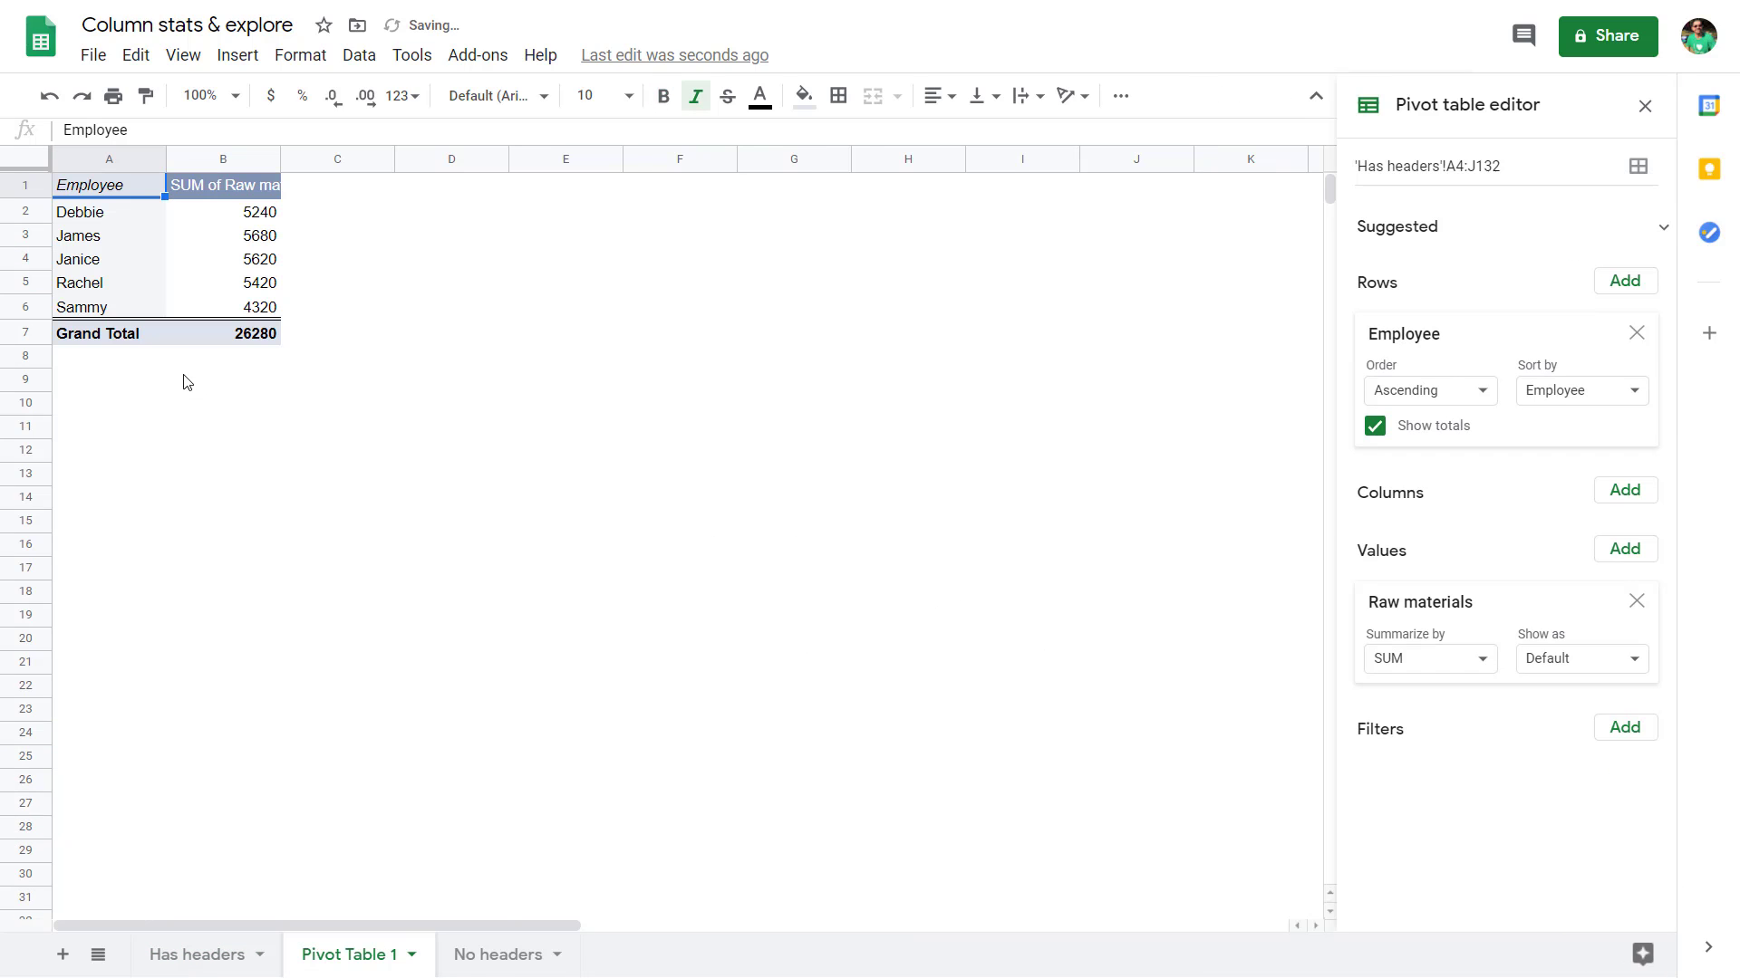
{"action": "left_click", "coordinate": [227, 260]}
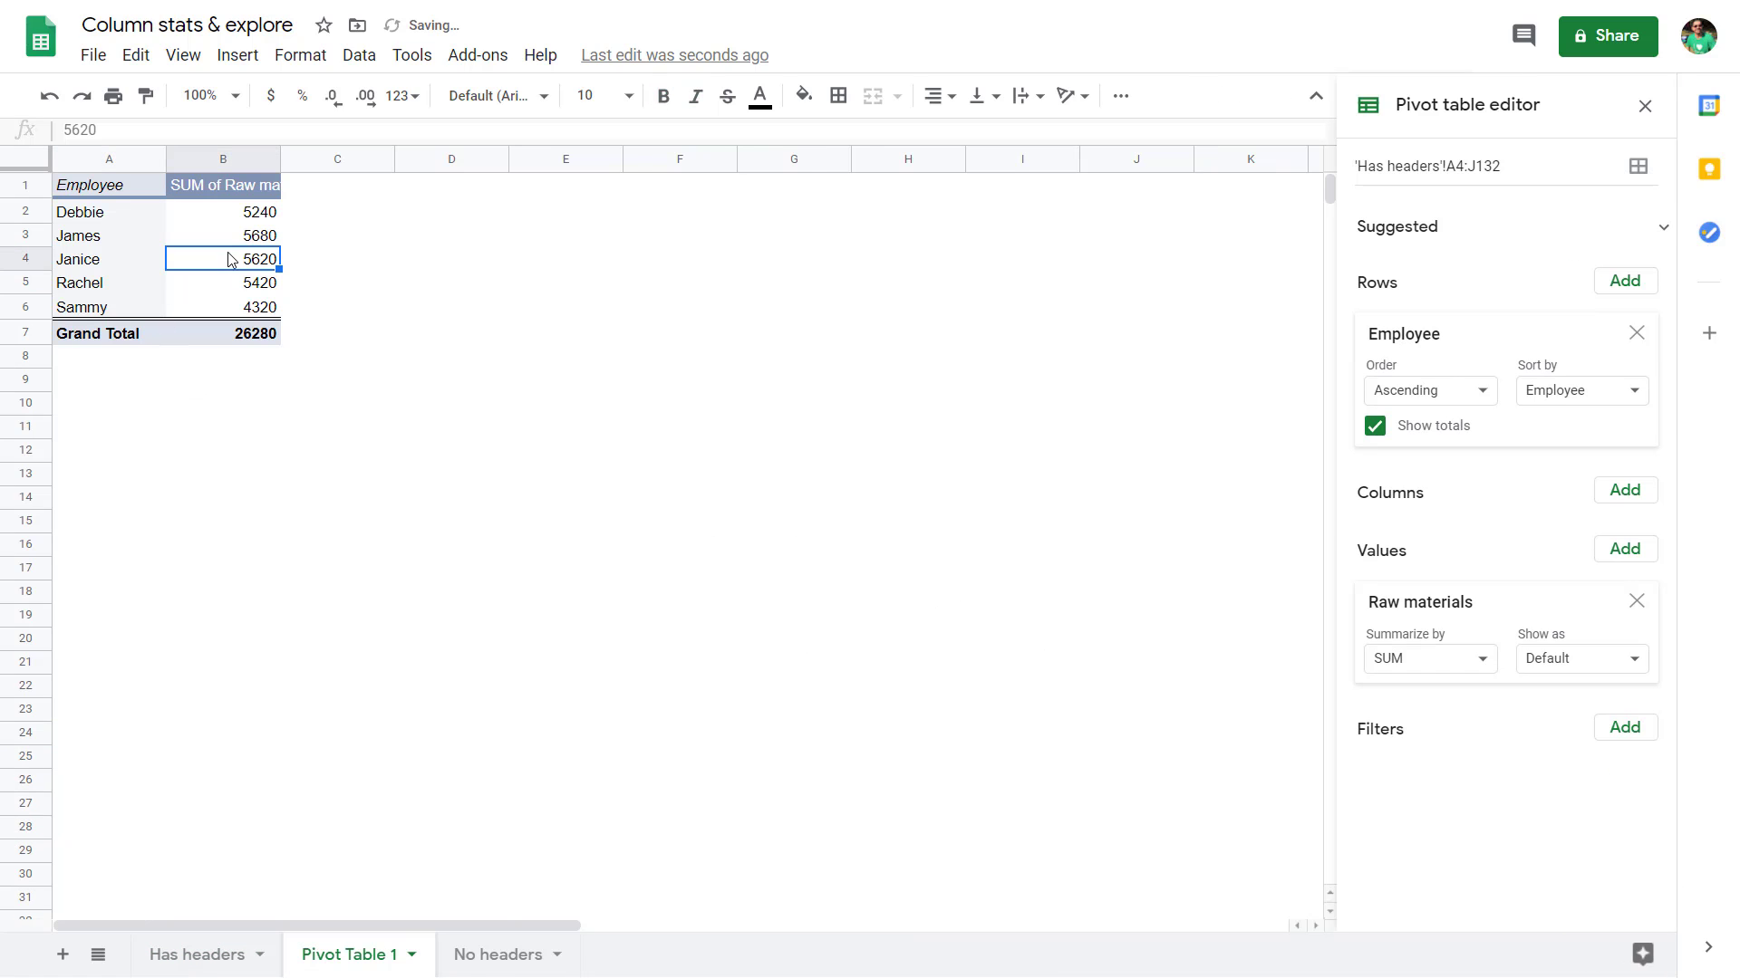
{"action": "left_click", "coordinate": [197, 955]}
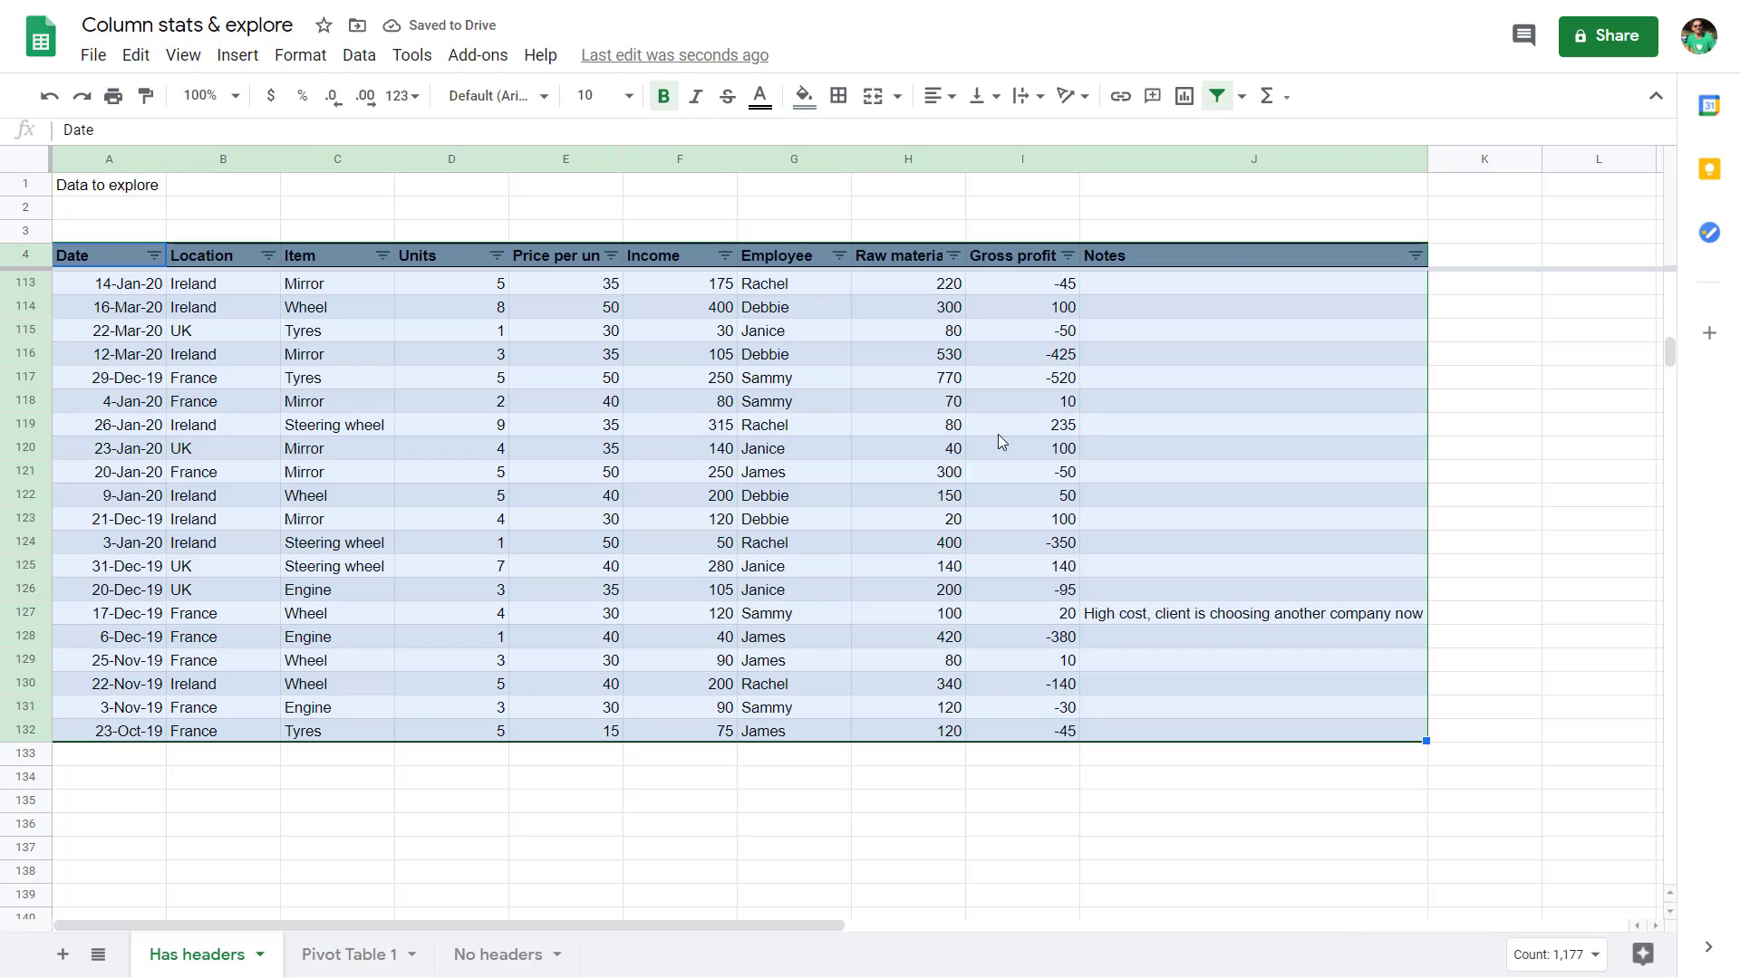
{"action": "left_click", "coordinate": [1642, 954]}
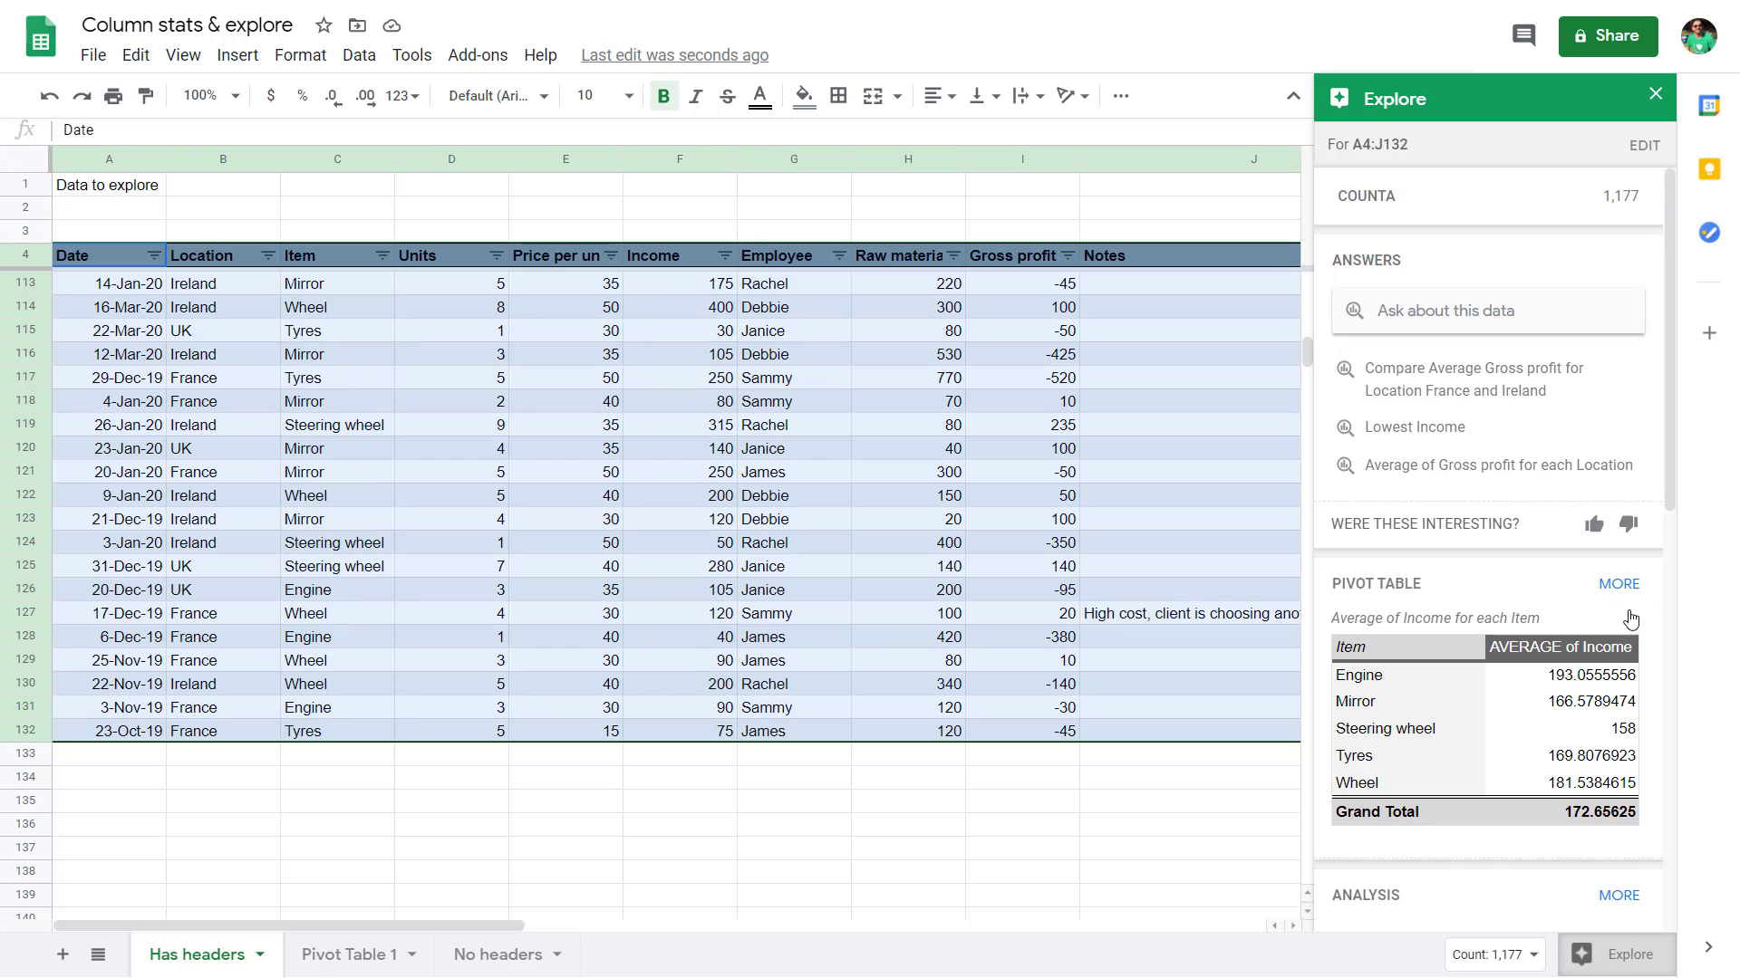
{"action": "left_click", "coordinate": [1644, 645]}
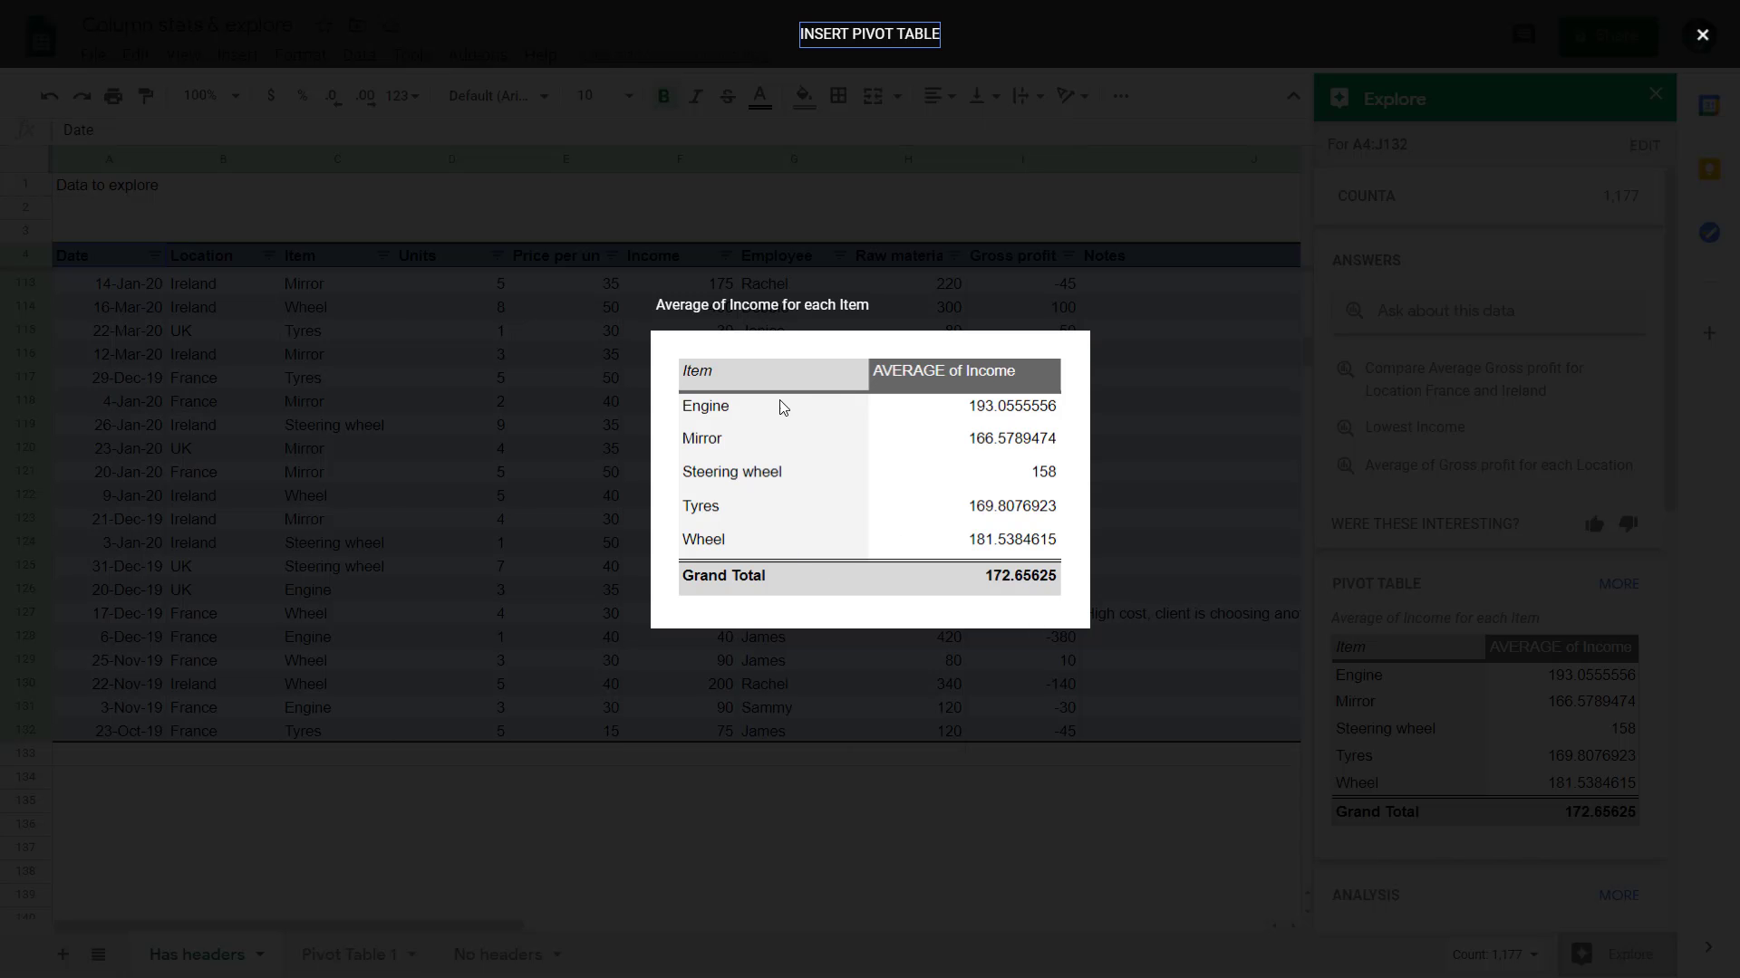
{"action": "left_click", "coordinate": [1178, 508]}
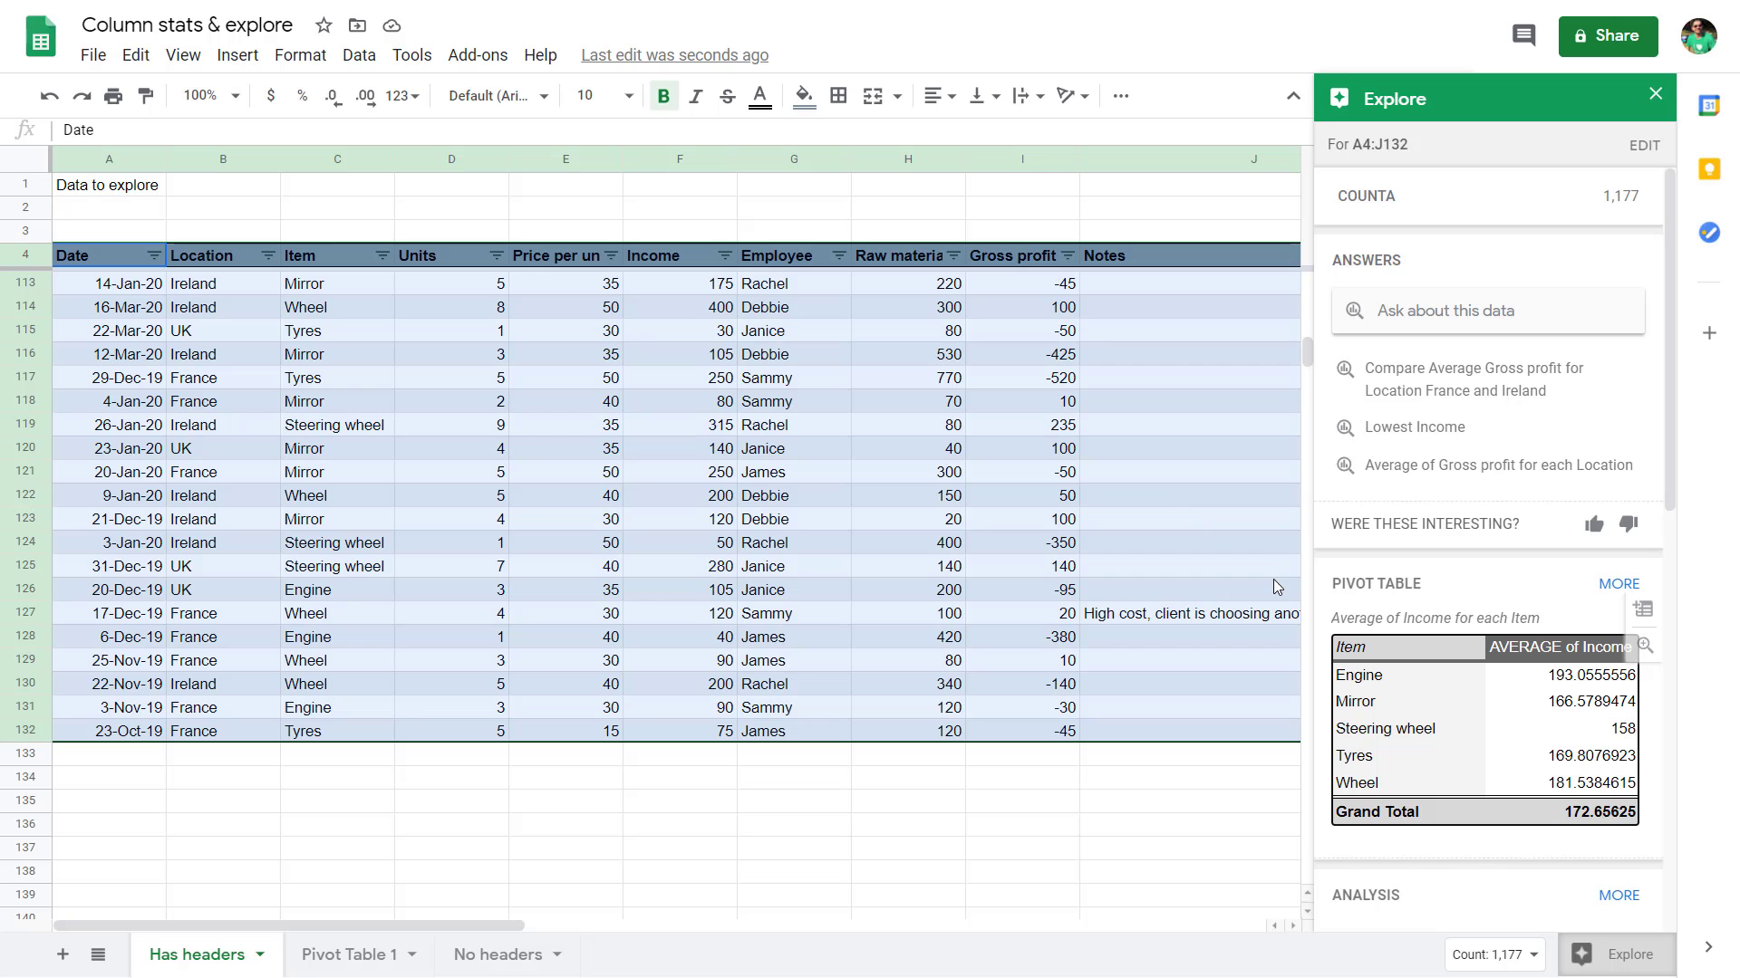
Insert Explore's Count of Location pie chart (France 39.1%, Ireland 35.9%, UK 25.0%) onto the sheet
{"action": "left_click_drag", "start_coordinate": [1671, 482], "coordinate": [1667, 787]}
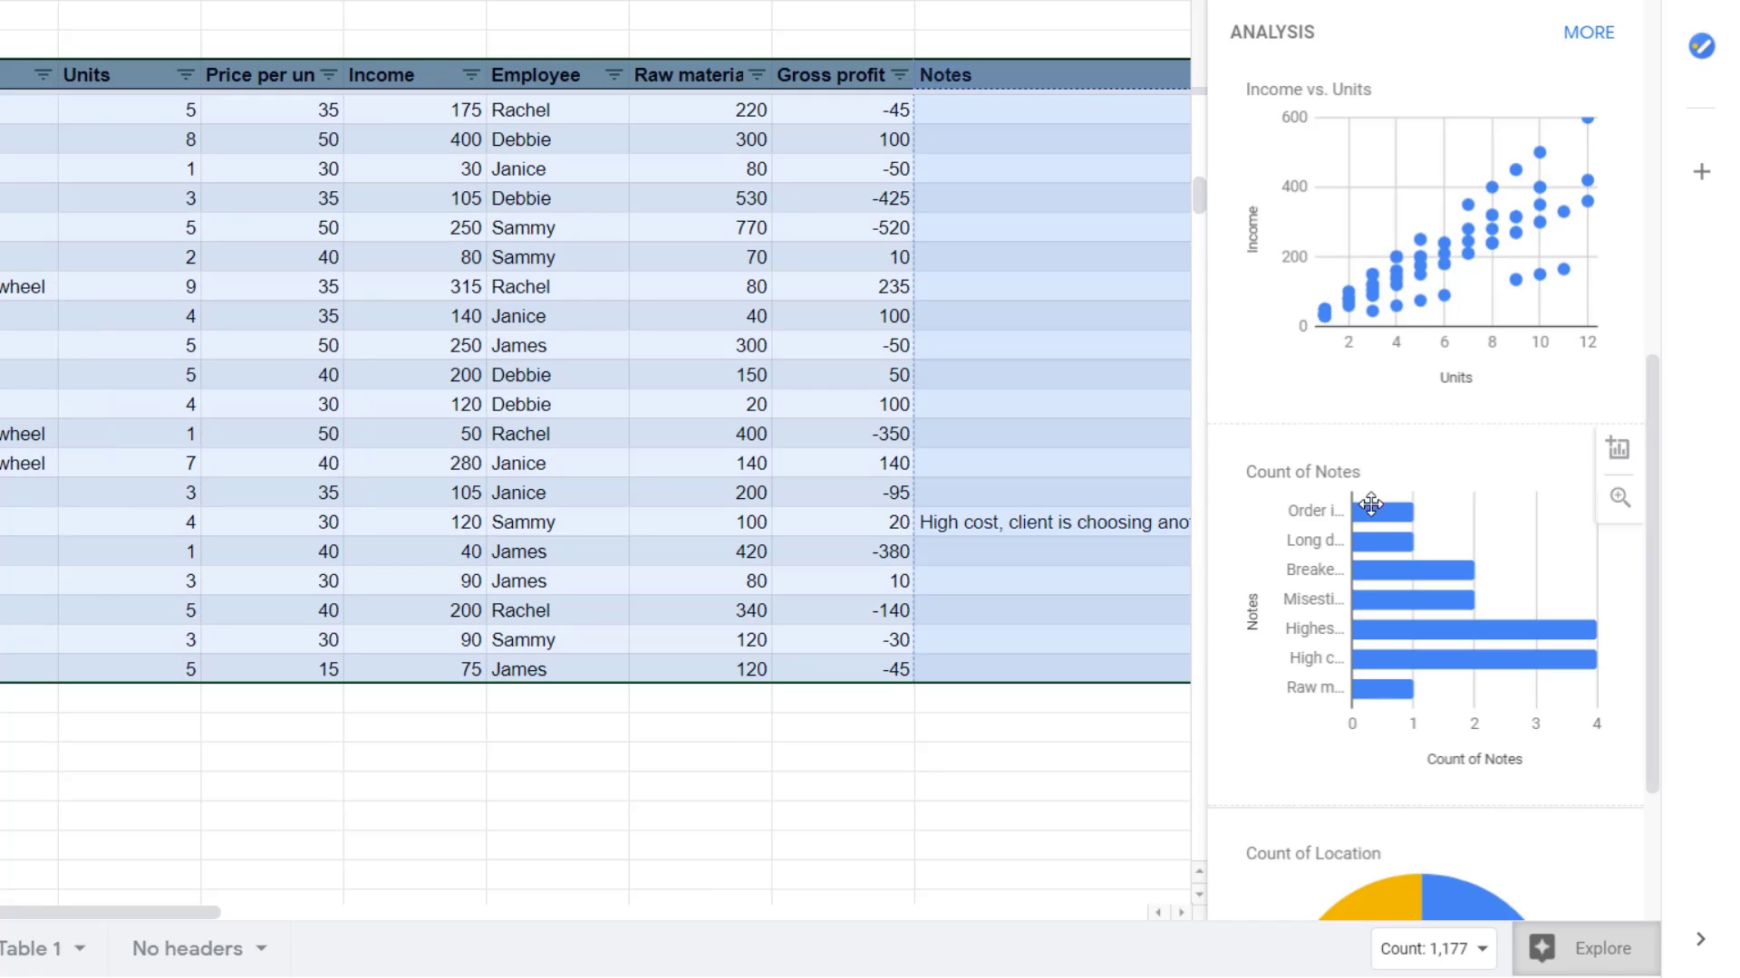
{"action": "mouse_move", "coordinate": [1385, 593]}
{"action": "left_click_drag", "start_coordinate": [1654, 497], "coordinate": [1662, 625]}
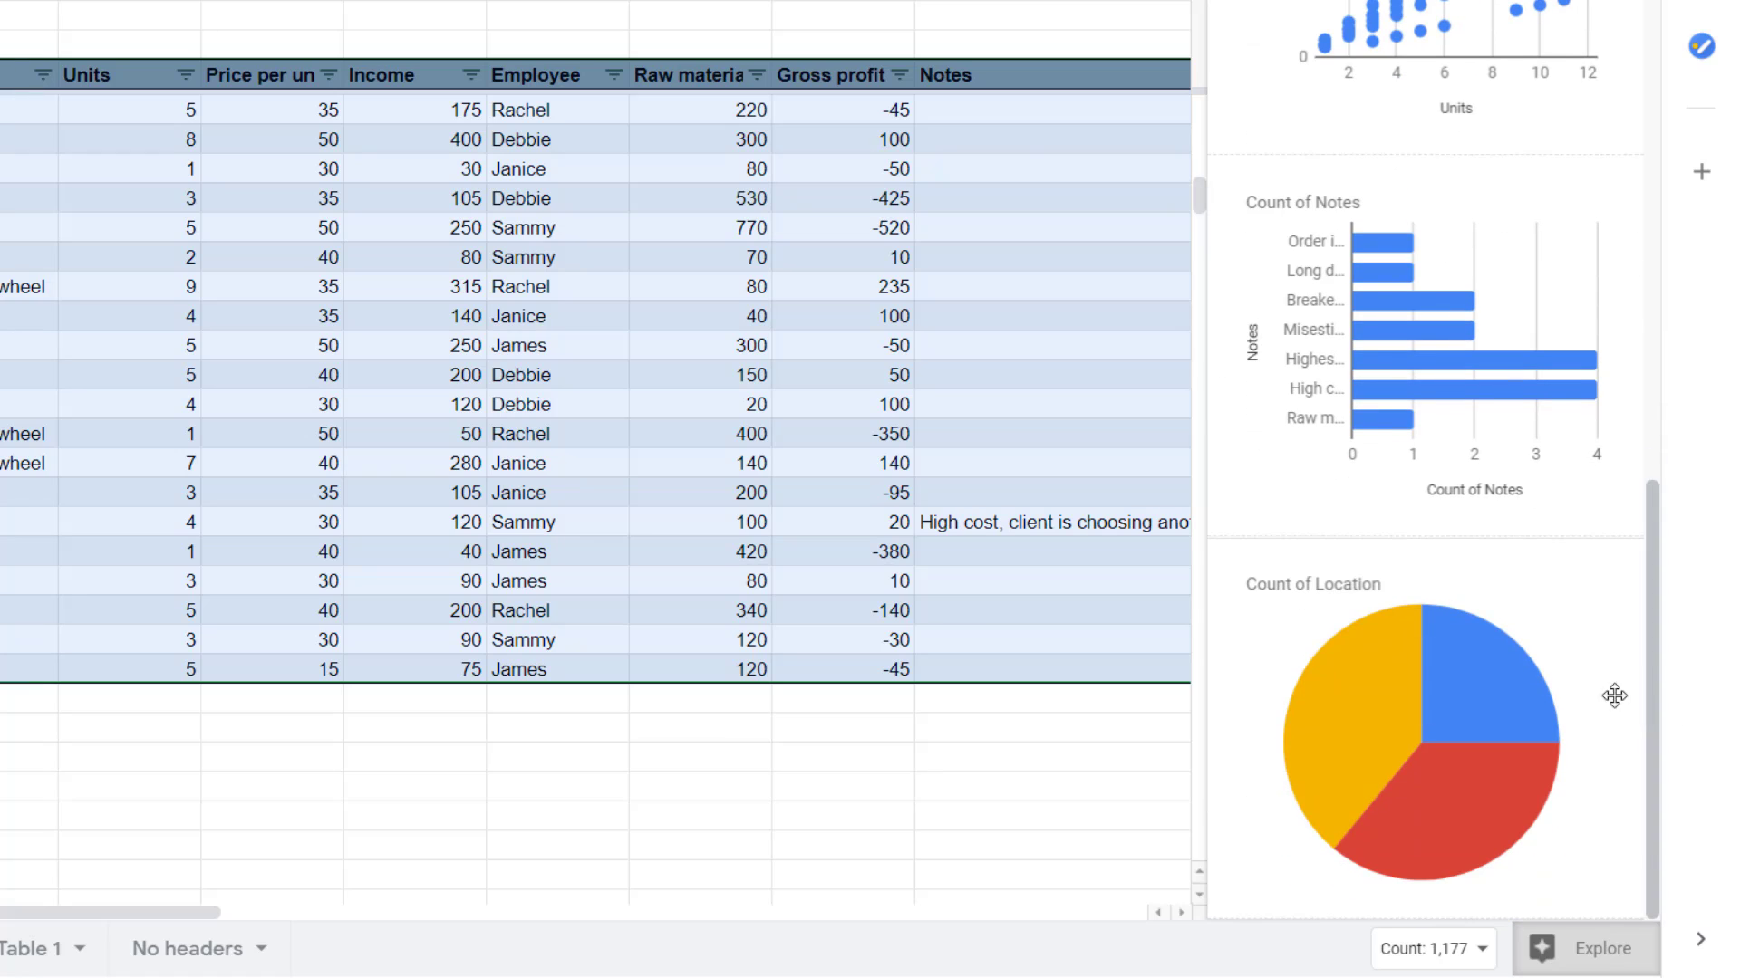
{"action": "mouse_move", "coordinate": [1401, 691]}
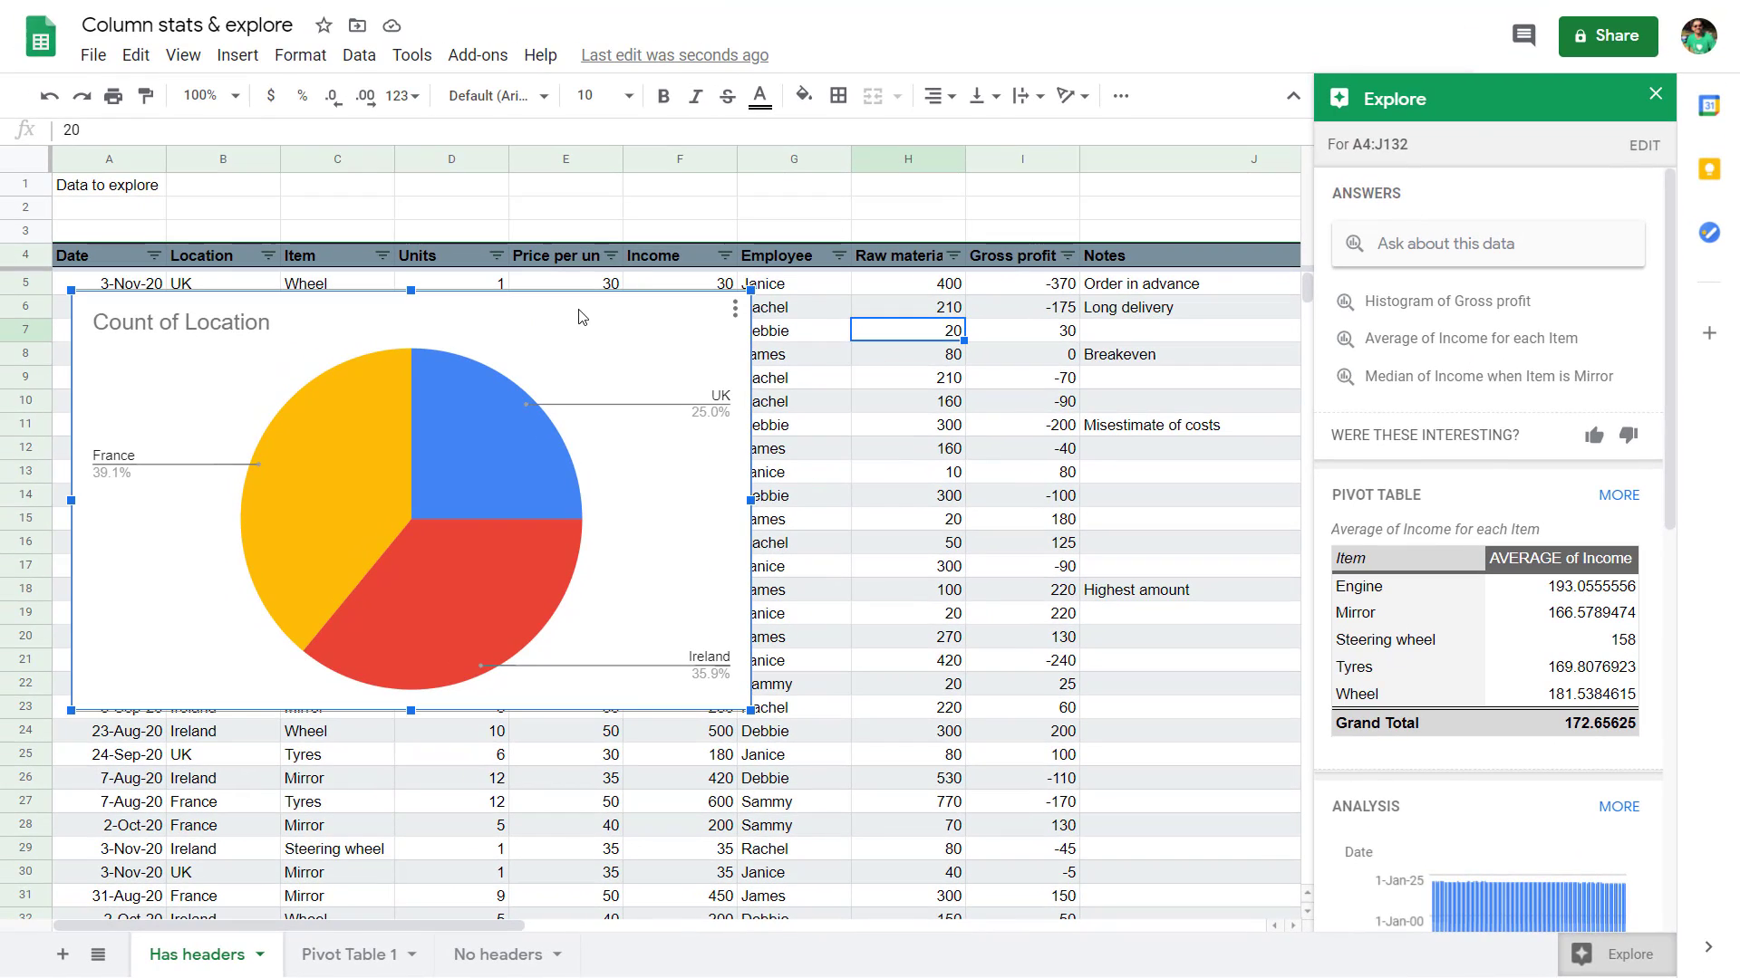
Move the Count of Location pie chart down and right to cover rows 10–27
{"action": "left_click_drag", "start_coordinate": [578, 312], "coordinate": [682, 412]}
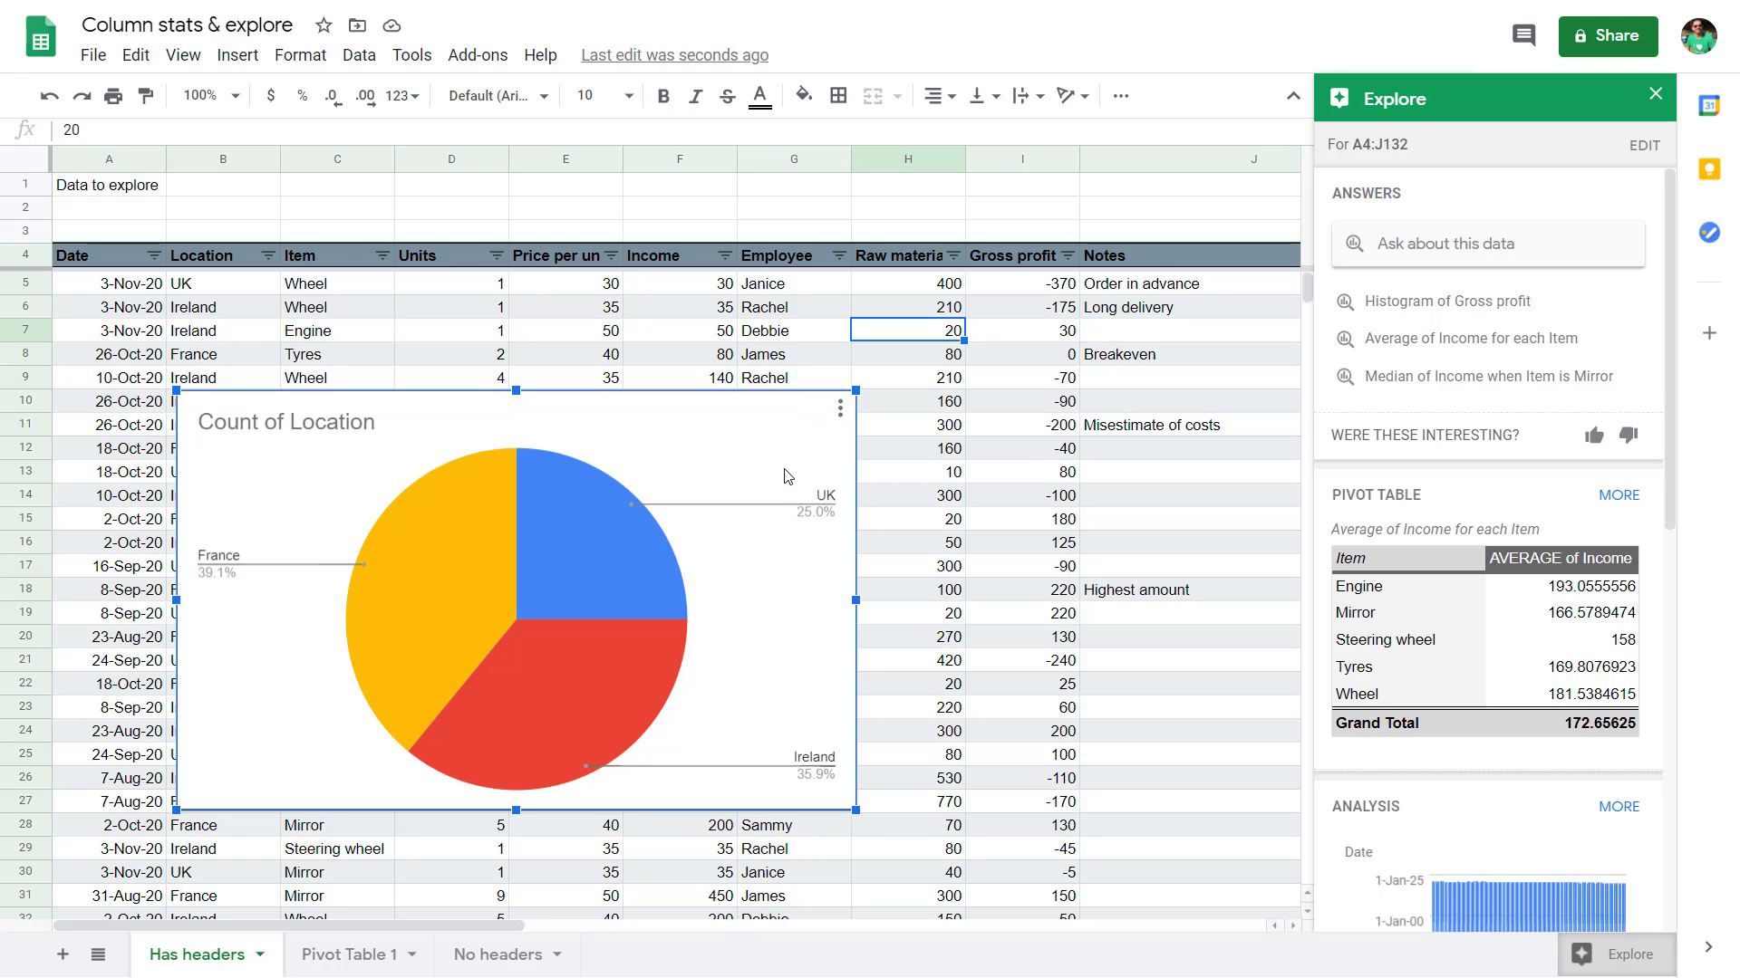
{"action": "scroll", "coordinate": [1323, 485], "scroll_direction": "down", "scroll_amount": 8}
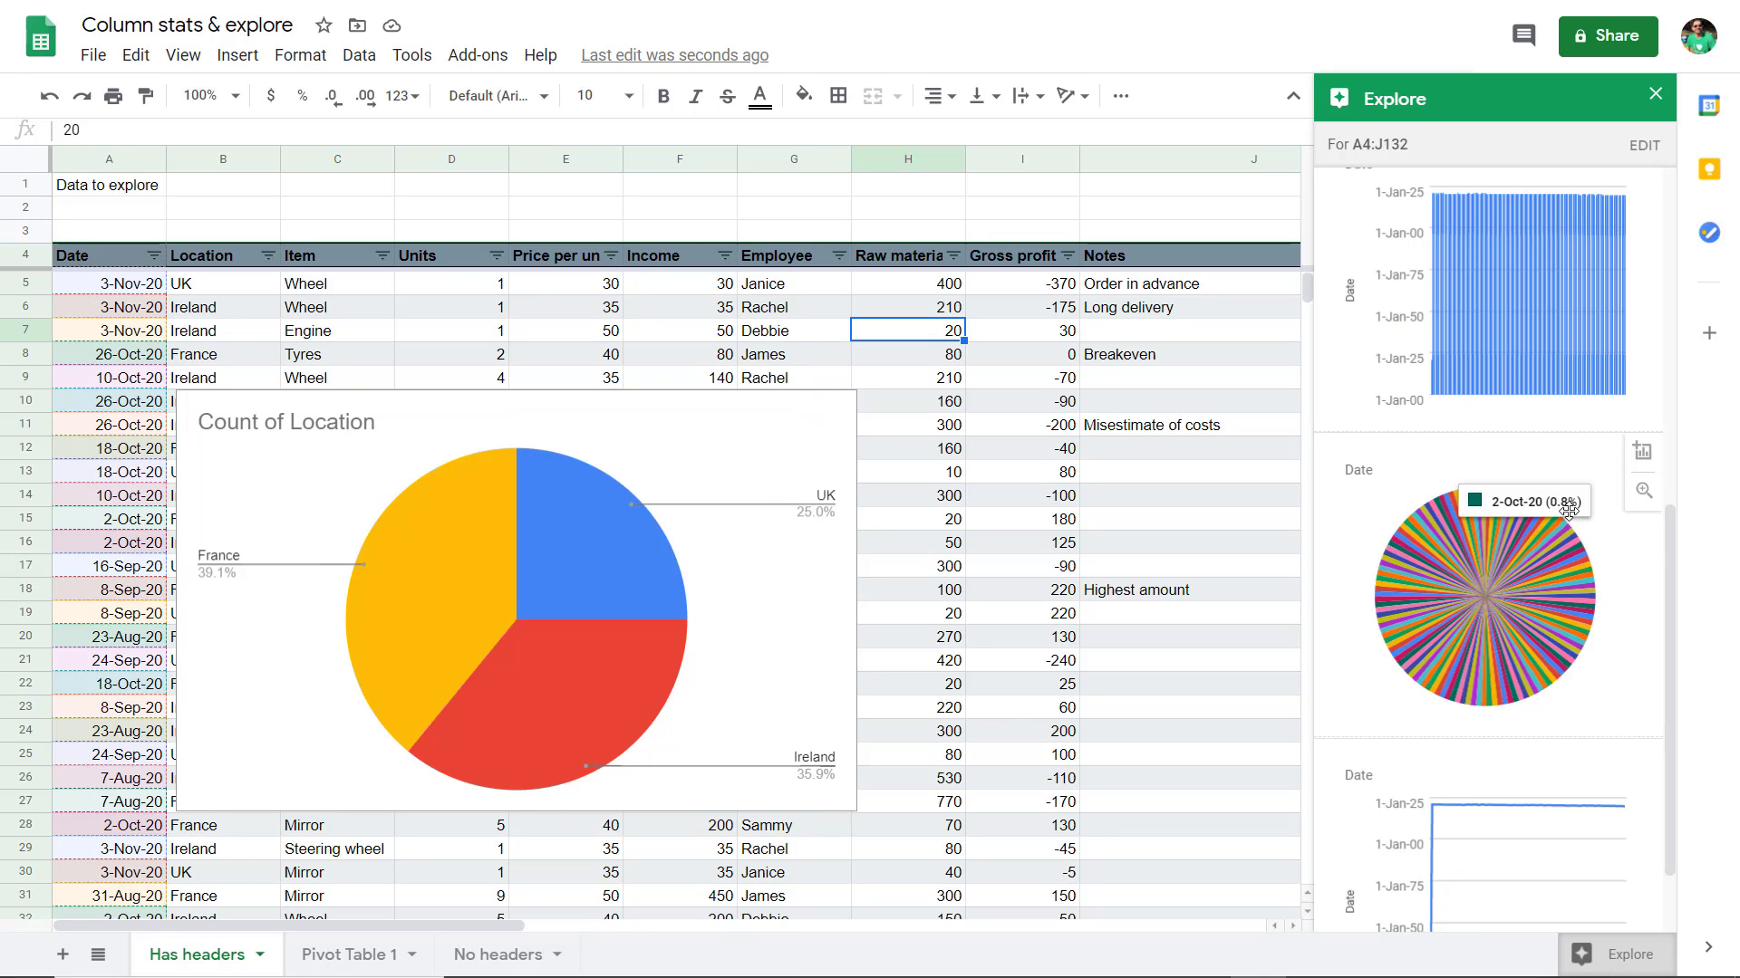
{"action": "mouse_move", "coordinate": [1443, 608]}
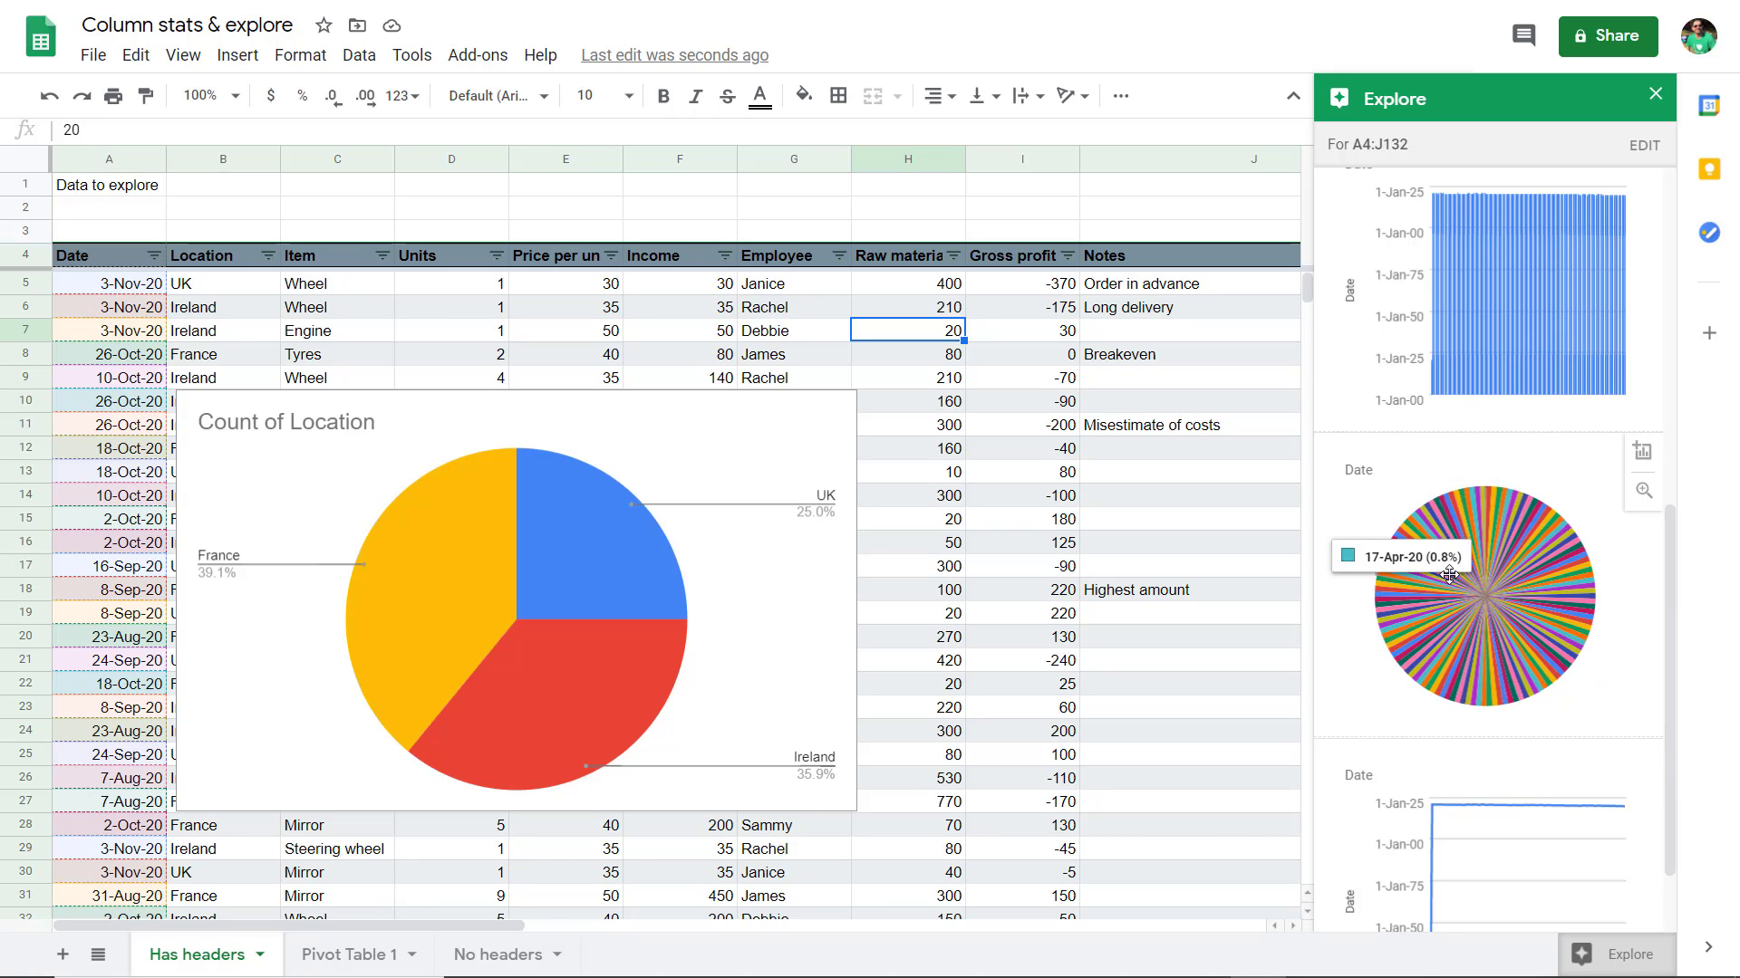
{"action": "mouse_move", "coordinate": [1476, 330]}
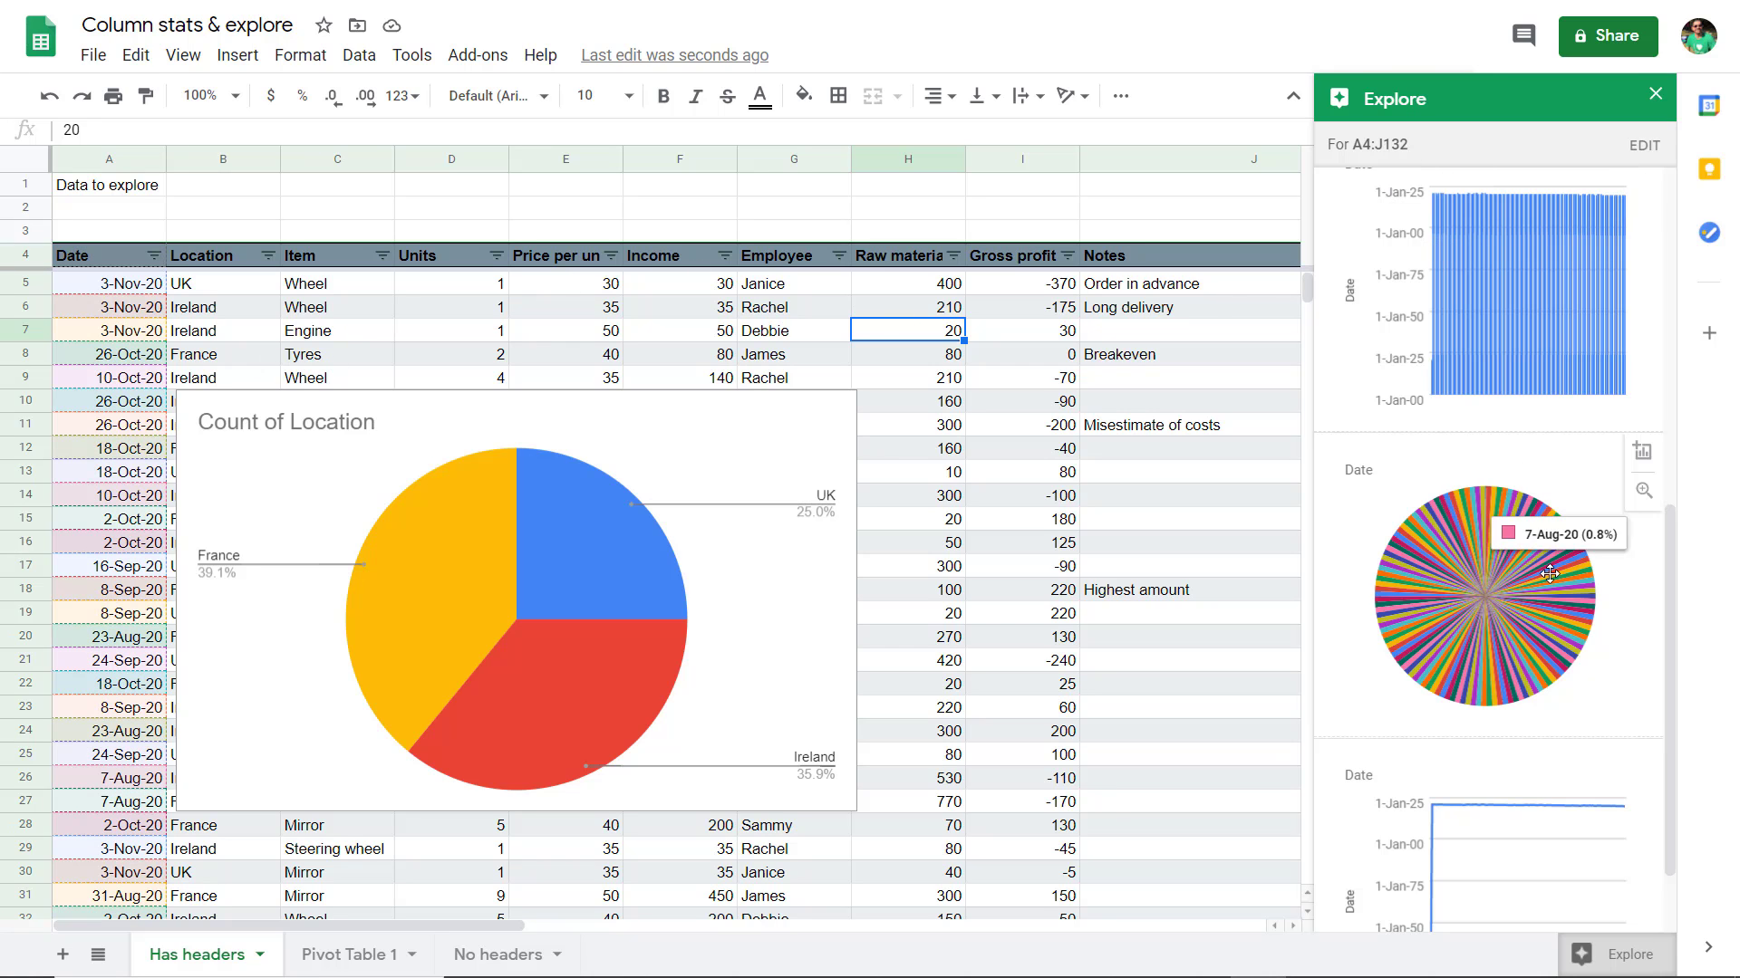
{"action": "scroll", "coordinate": [1481, 513], "scroll_direction": "up", "scroll_amount": 3}
{"action": "scroll", "coordinate": [1481, 513], "scroll_direction": "up", "scroll_amount": 5}
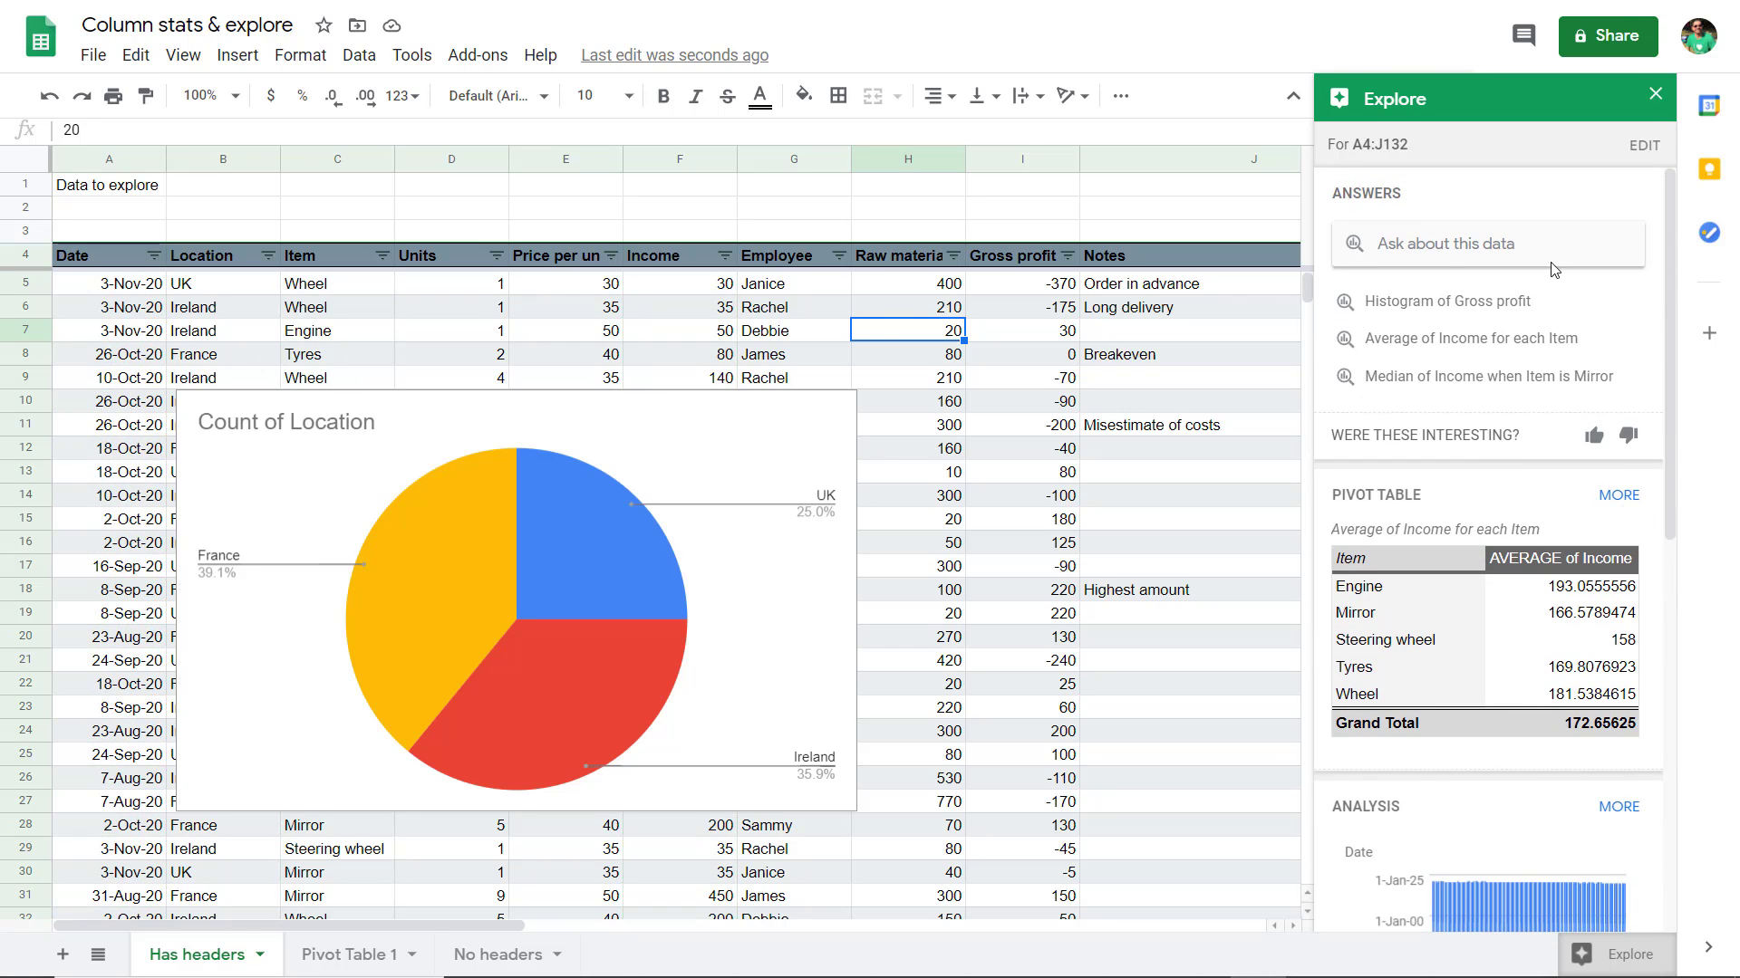
Change Explore's data range from A4:J132 to B4:J132, excluding the Date column
{"action": "left_click", "coordinate": [1644, 145]}
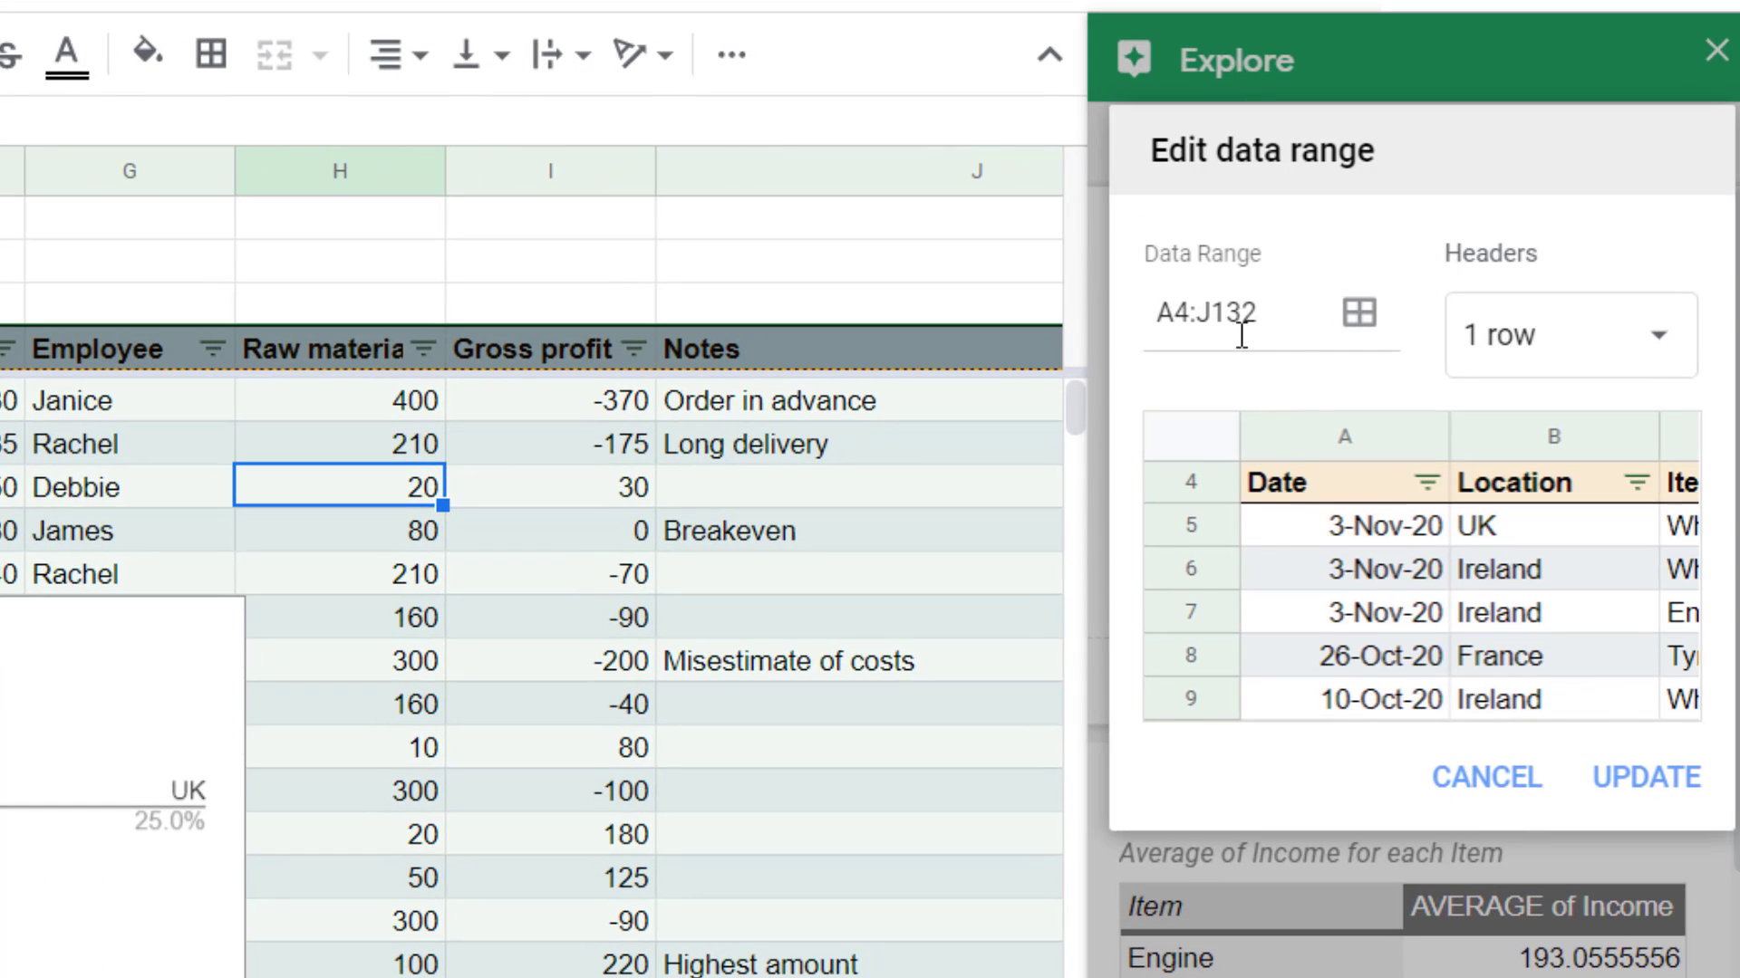
{"action": "left_click_drag", "start_coordinate": [1170, 315], "coordinate": [1134, 301]}
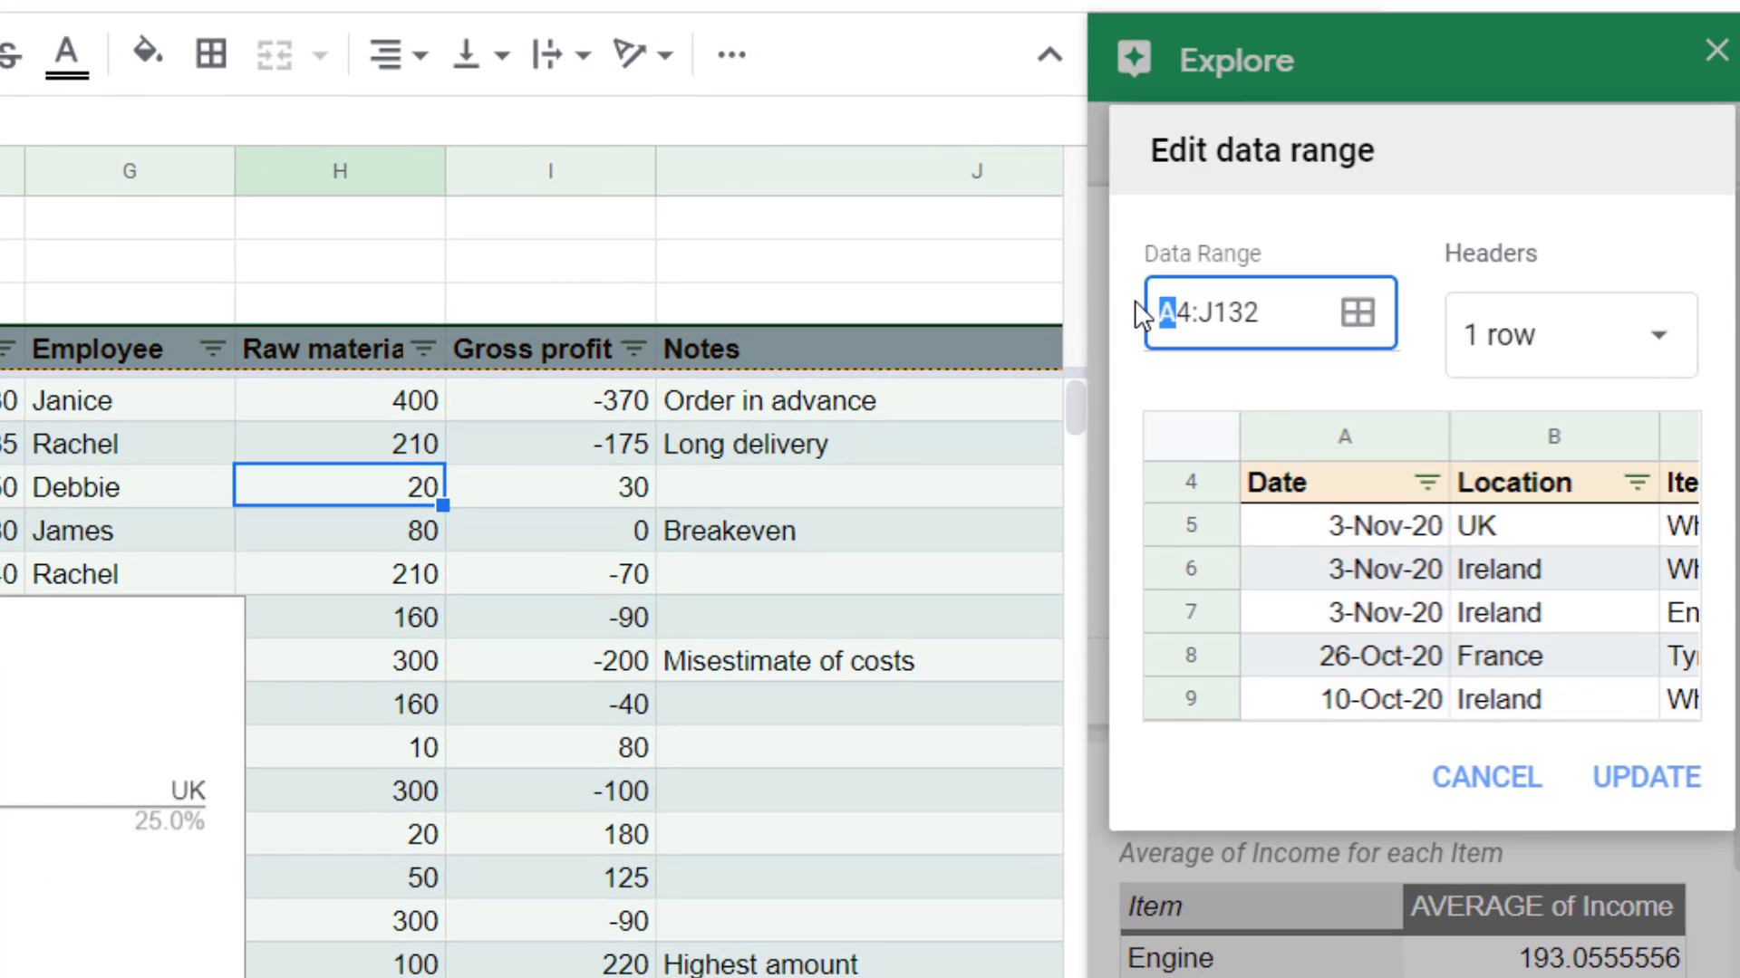
{"action": "type", "text": "B"}
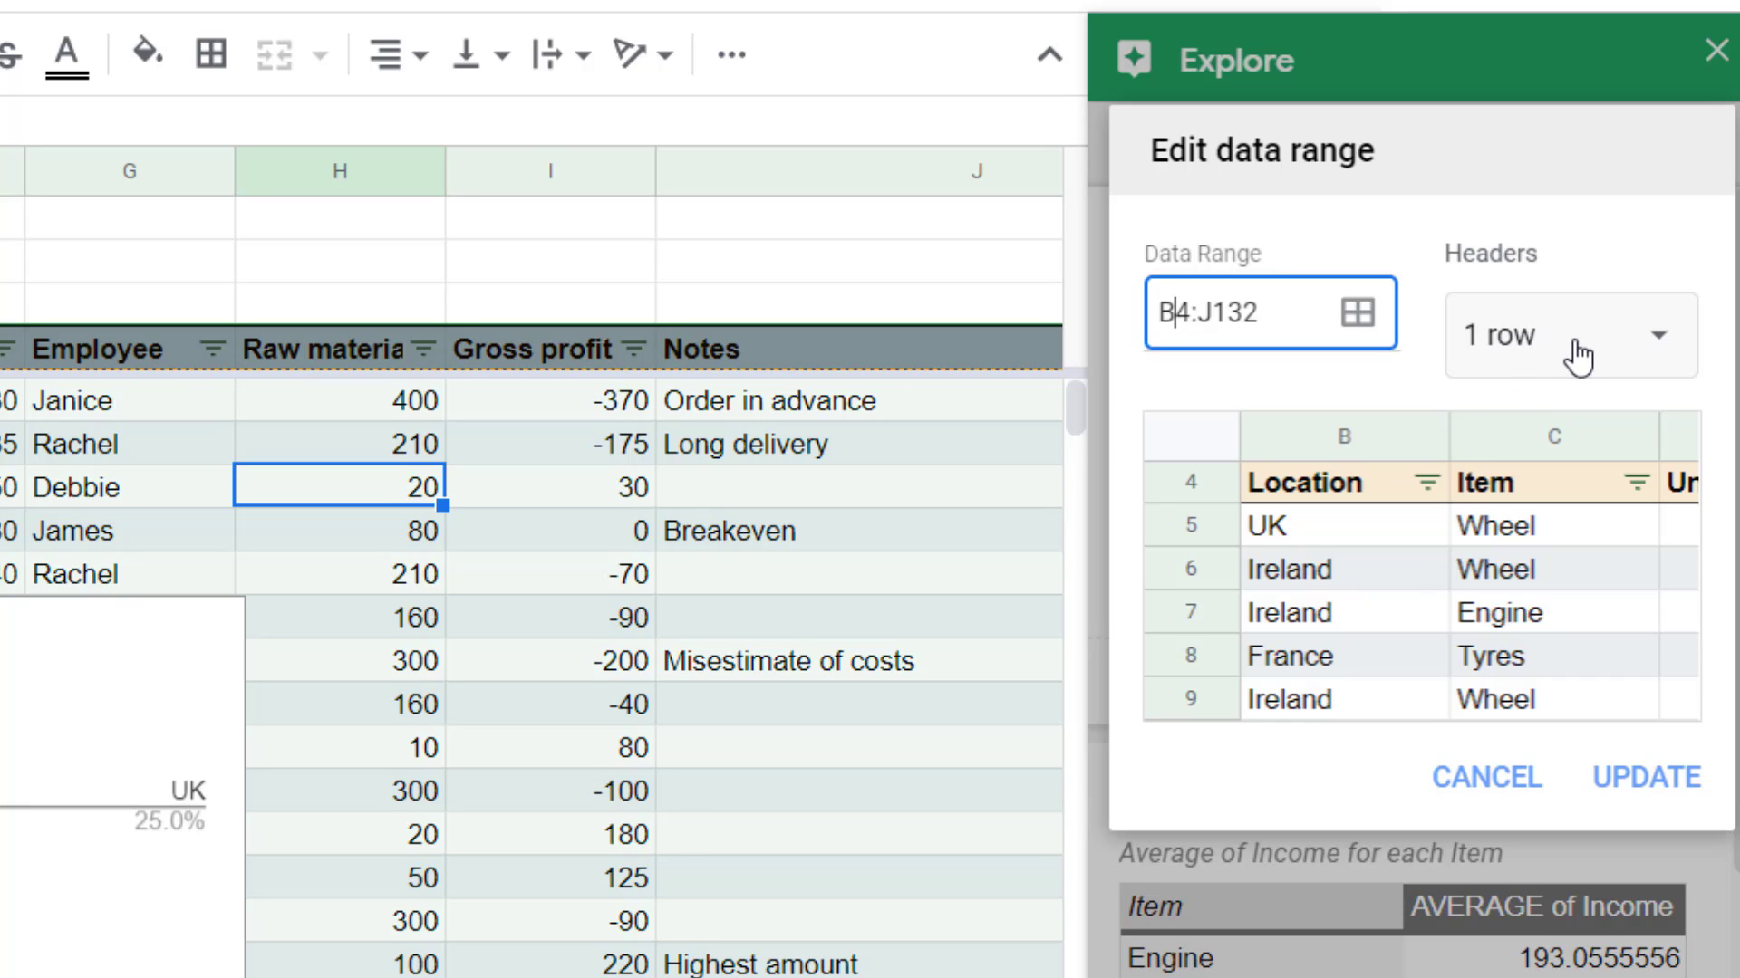
{"action": "left_click", "coordinate": [1649, 779]}
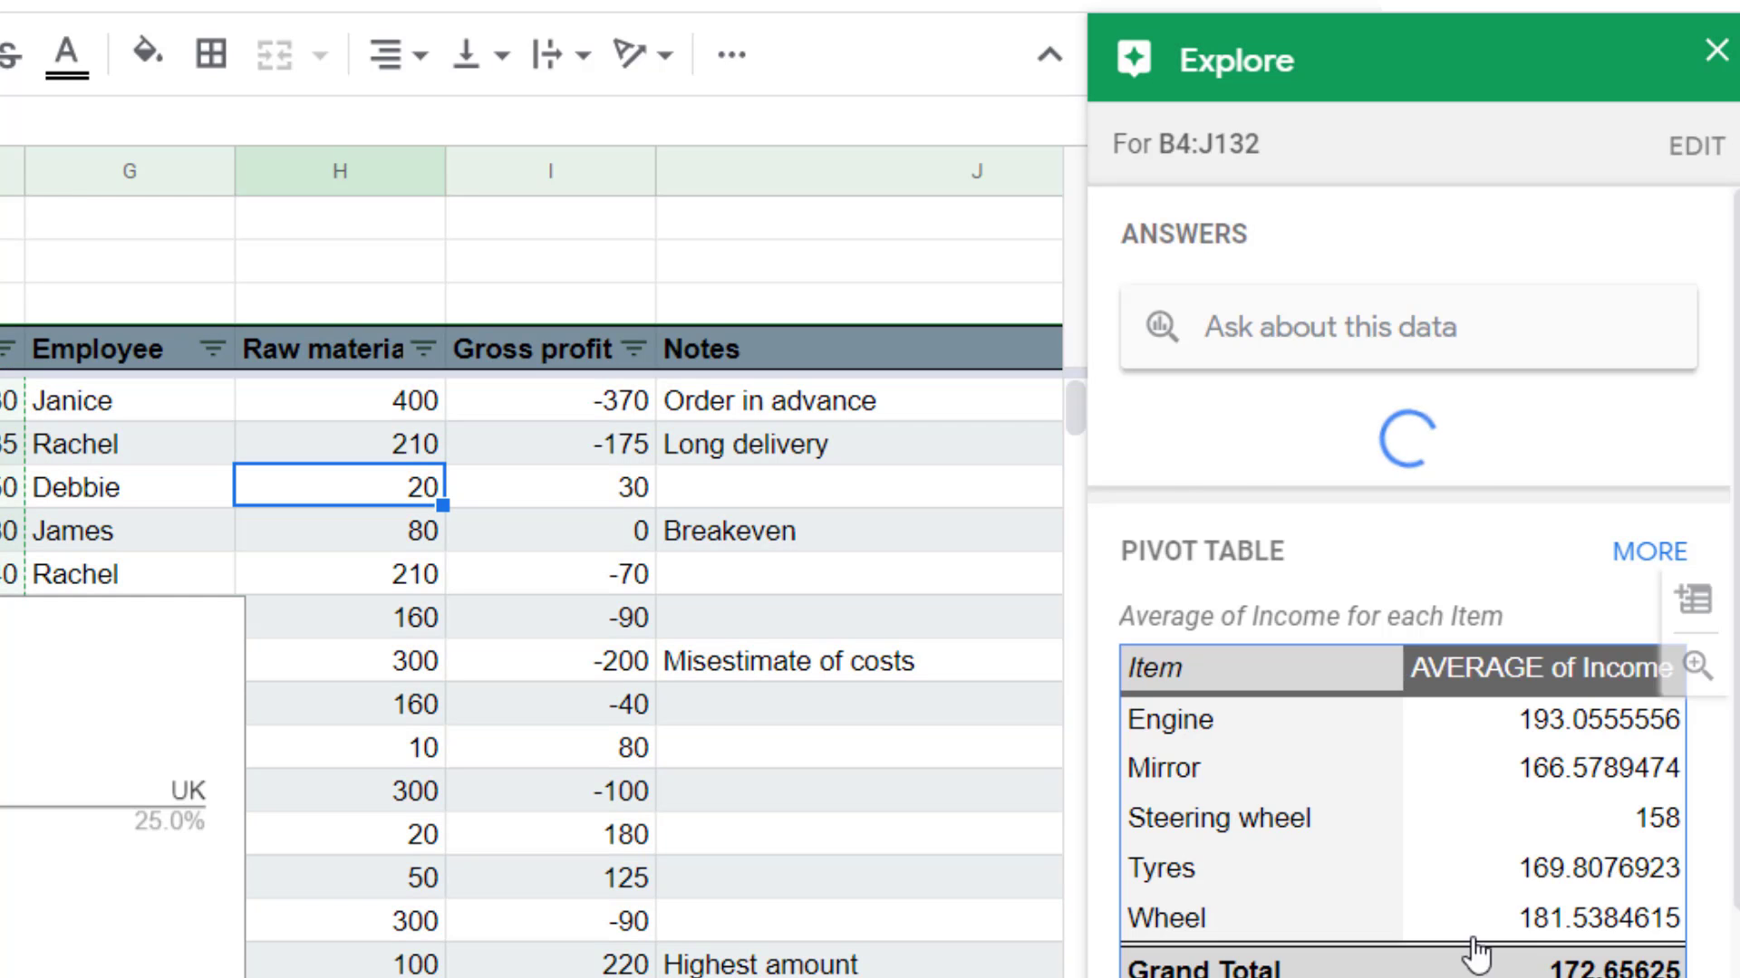
Insert Explore's Count of Item column chart beside the Count of Location pie chart
{"action": "scroll", "coordinate": [1585, 827], "scroll_direction": "down", "scroll_amount": 10}
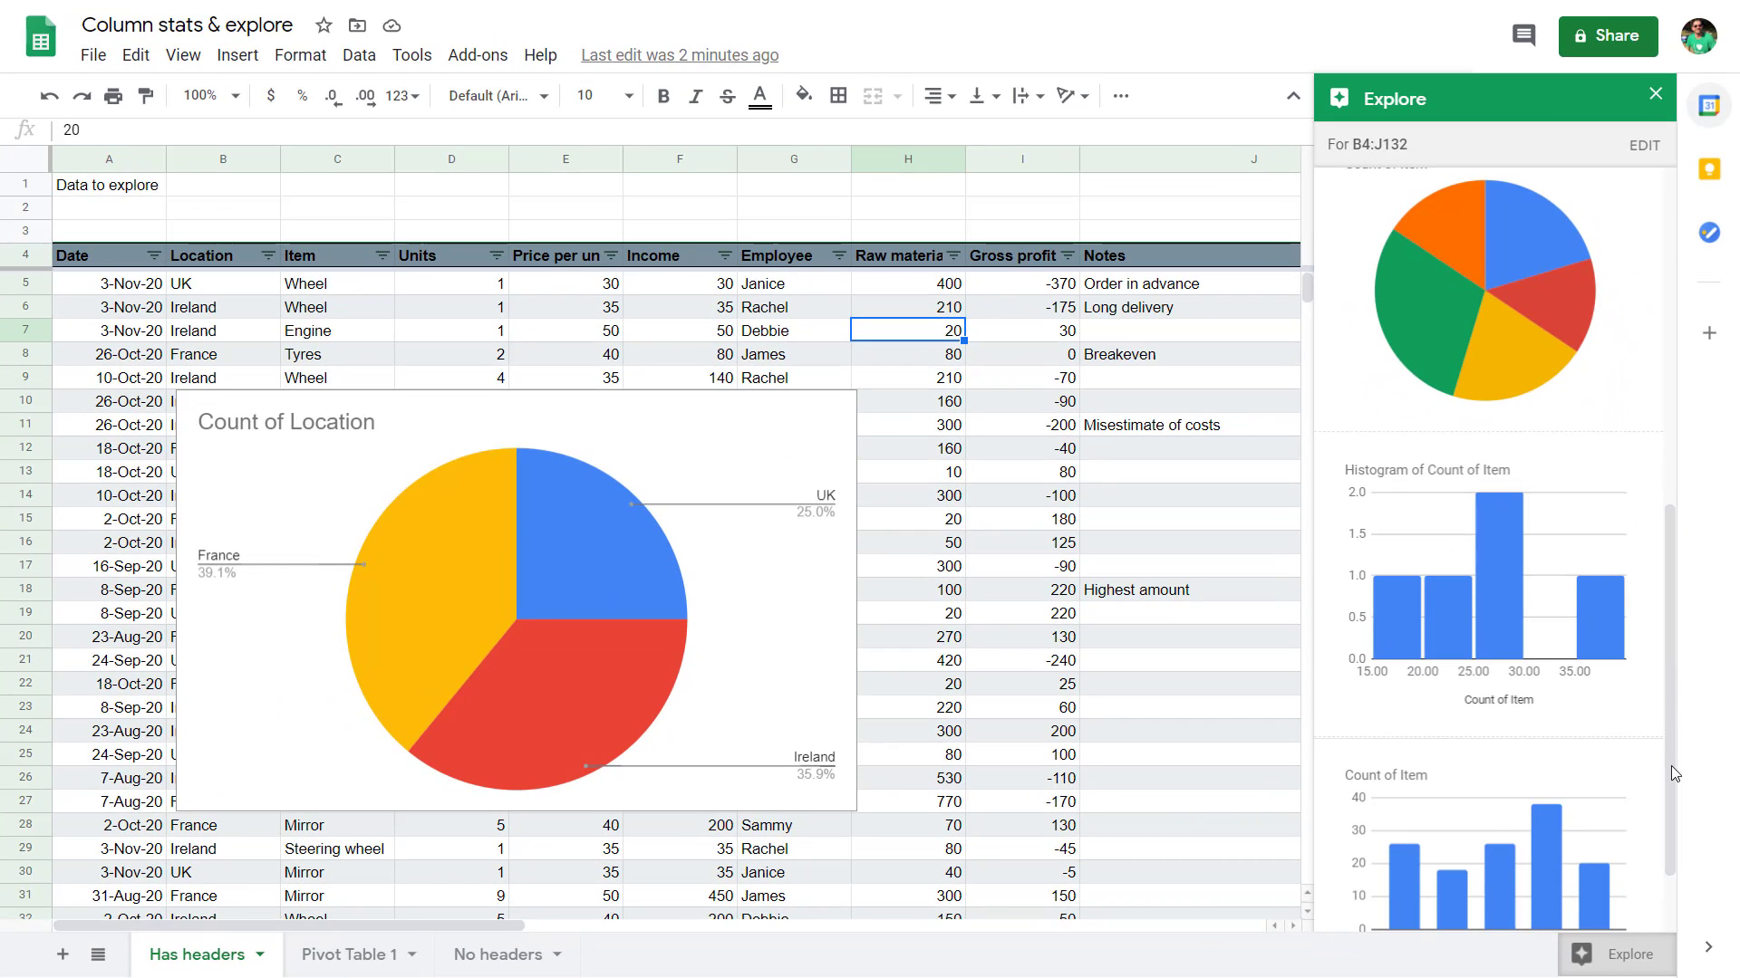
{"action": "left_click_drag", "start_coordinate": [1671, 791], "coordinate": [1671, 845]}
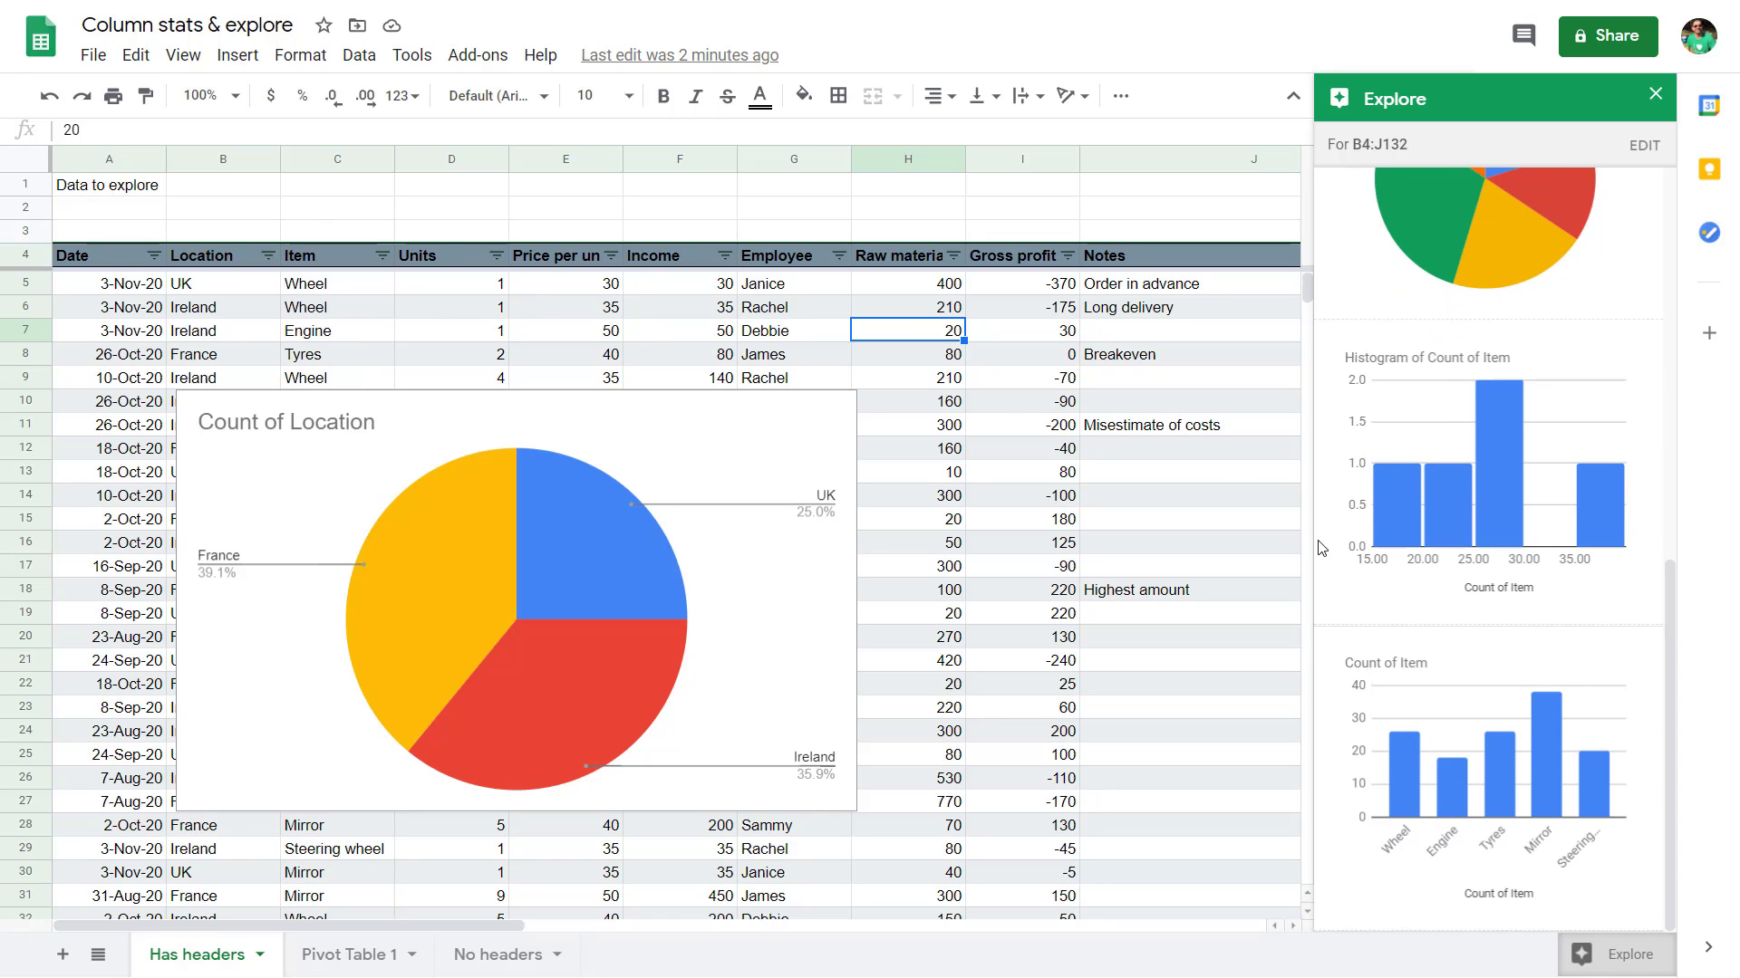
{"action": "mouse_move", "coordinate": [1618, 653]}
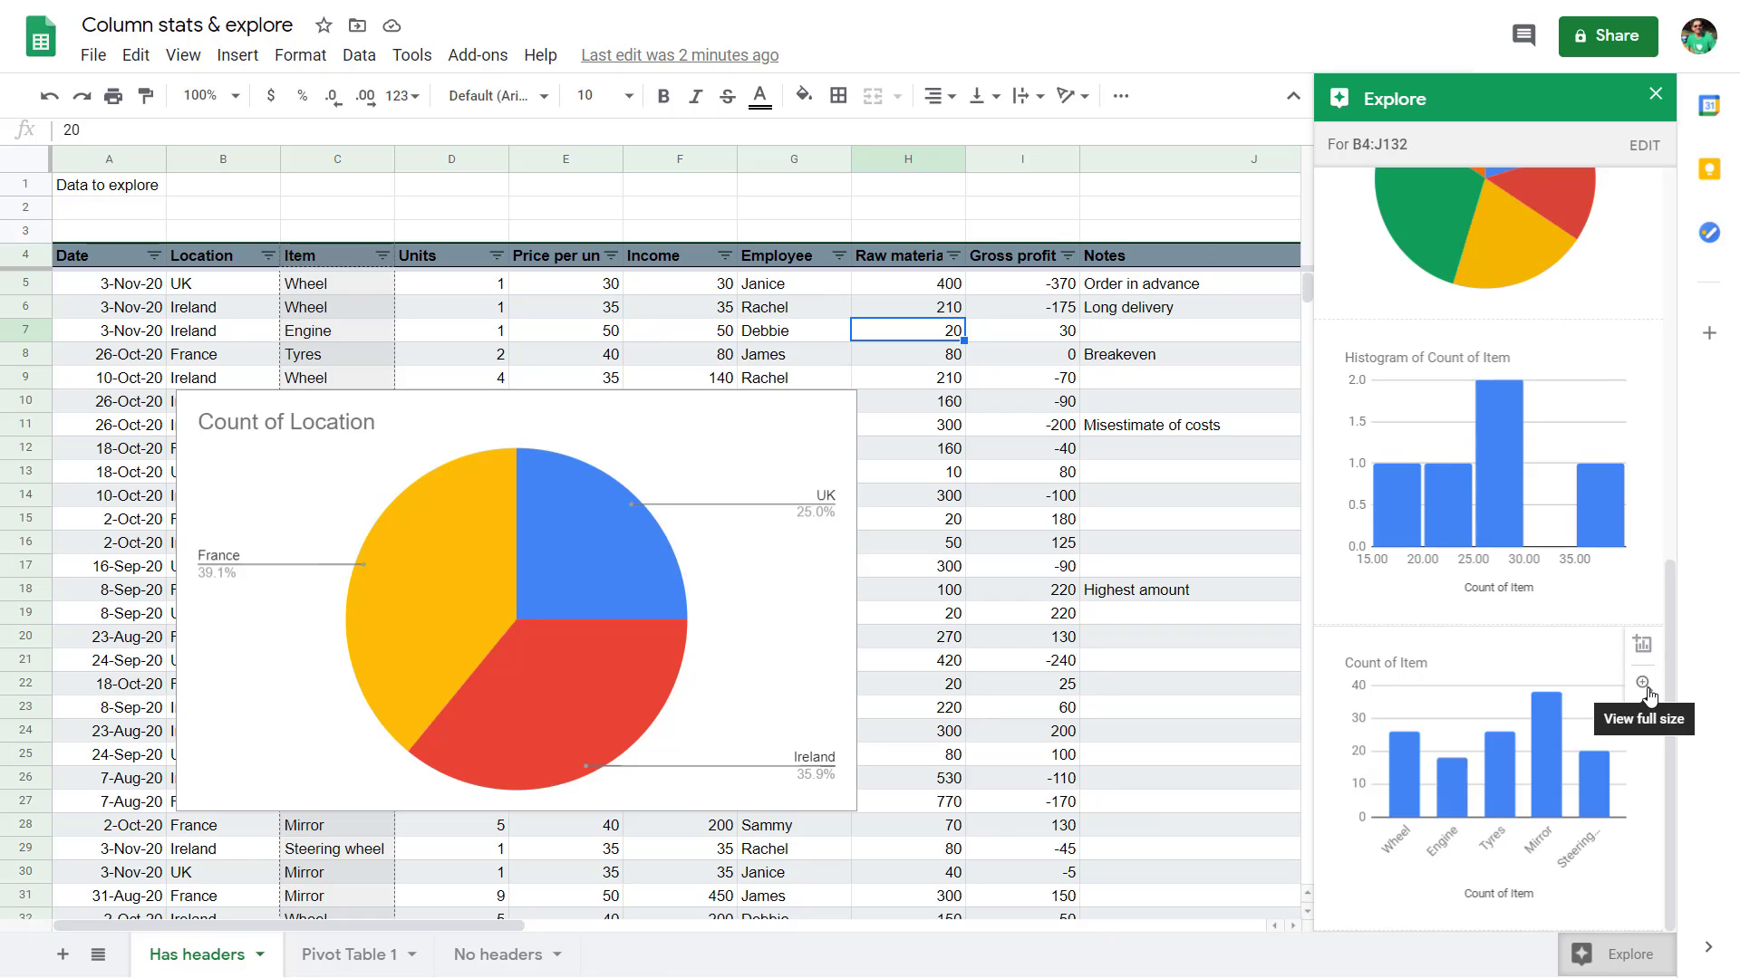
{"action": "left_click", "coordinate": [1642, 646]}
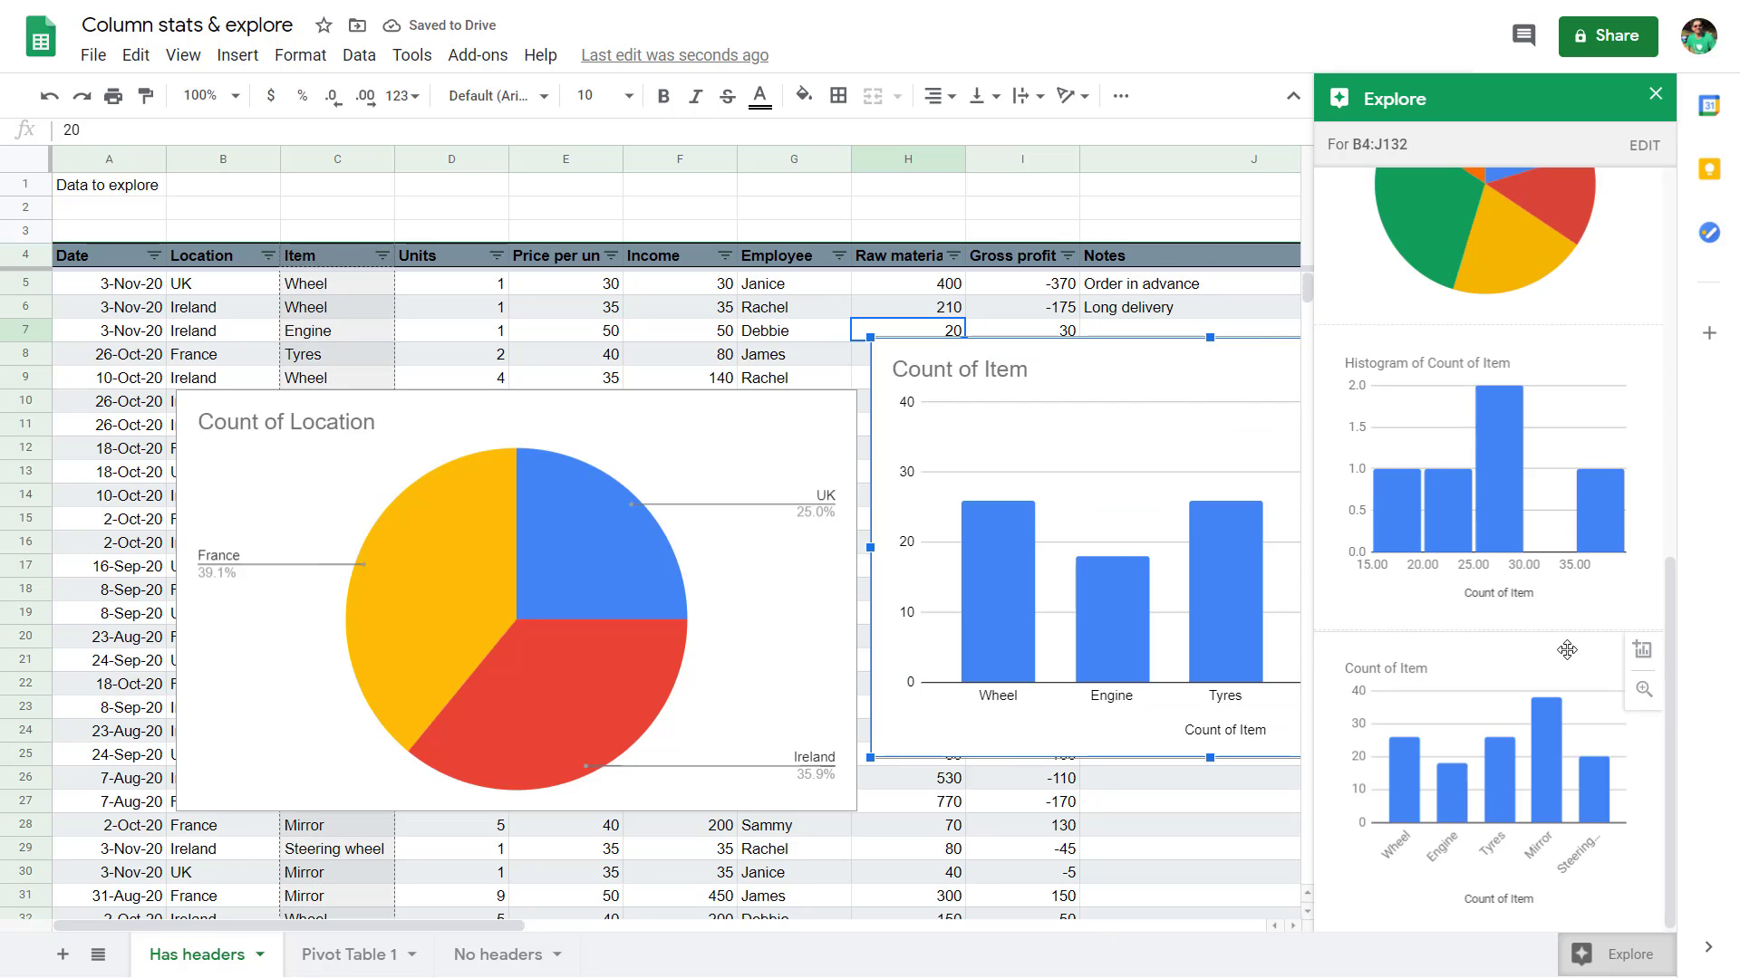
{"action": "scroll", "coordinate": [1563, 652], "scroll_direction": "up", "scroll_amount": 10}
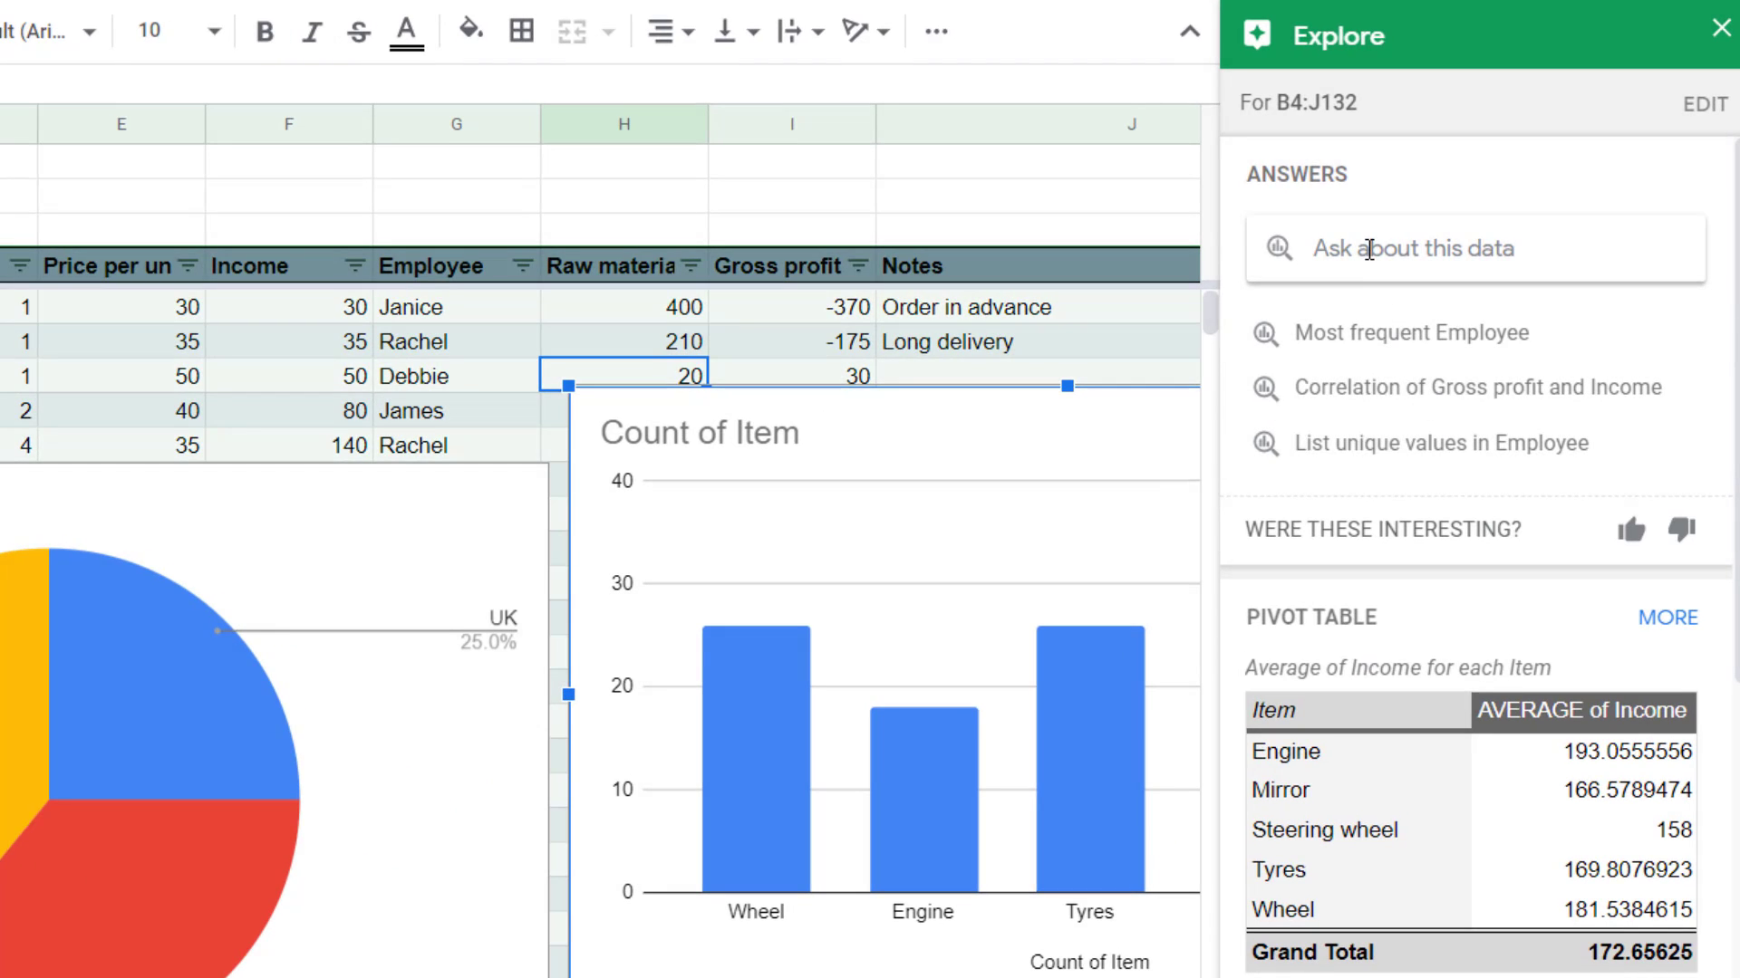
Ask Explore 'top 3 employees by gross profit'
{"action": "left_click", "coordinate": [1369, 249]}
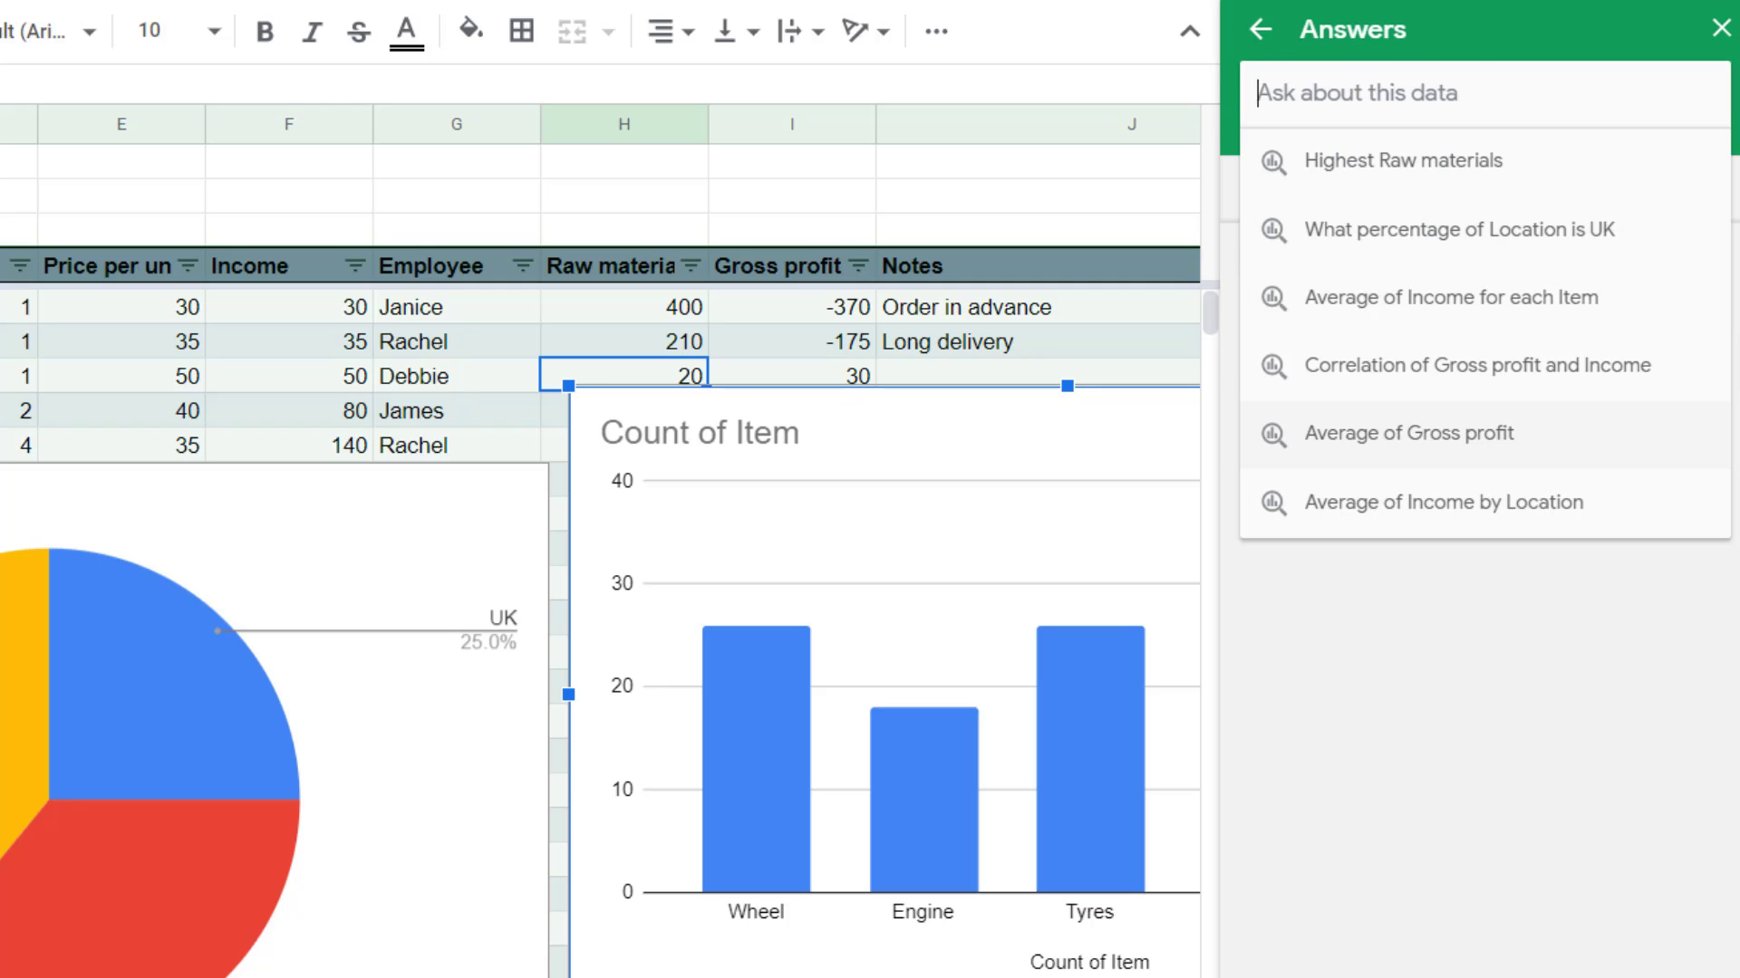
{"action": "type", "text": "top 3 e"}
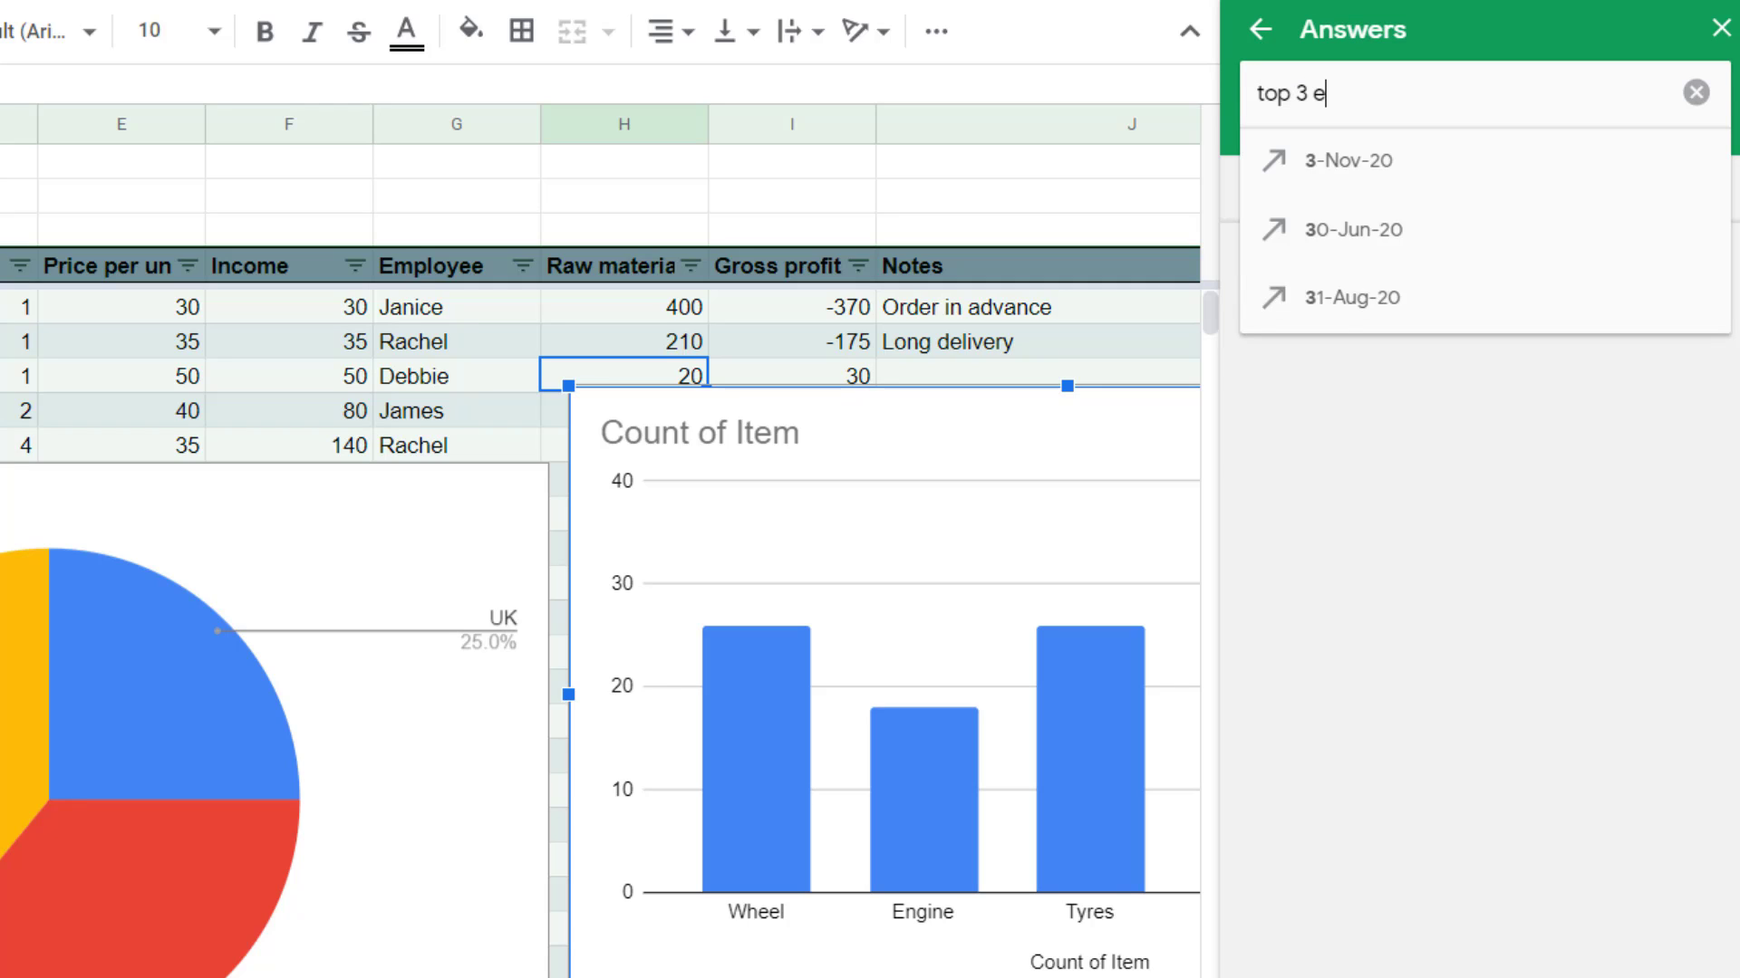
{"action": "type", "text": "mployees by "}
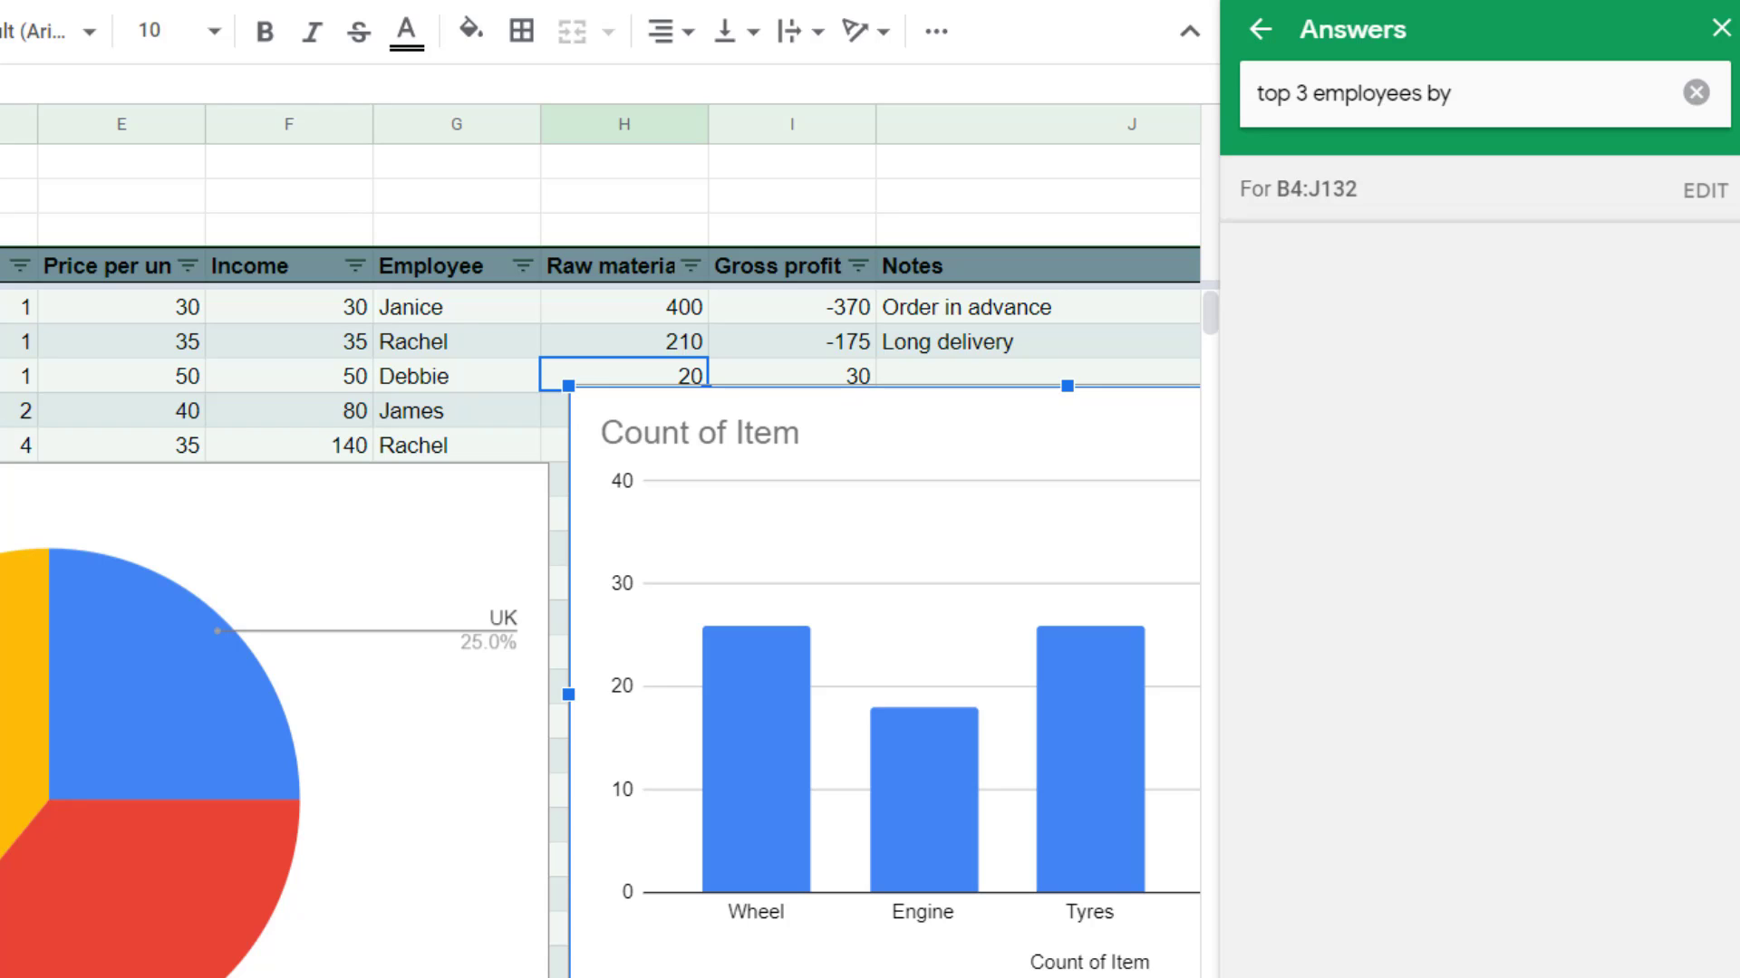
{"action": "type", "text": "gross"}
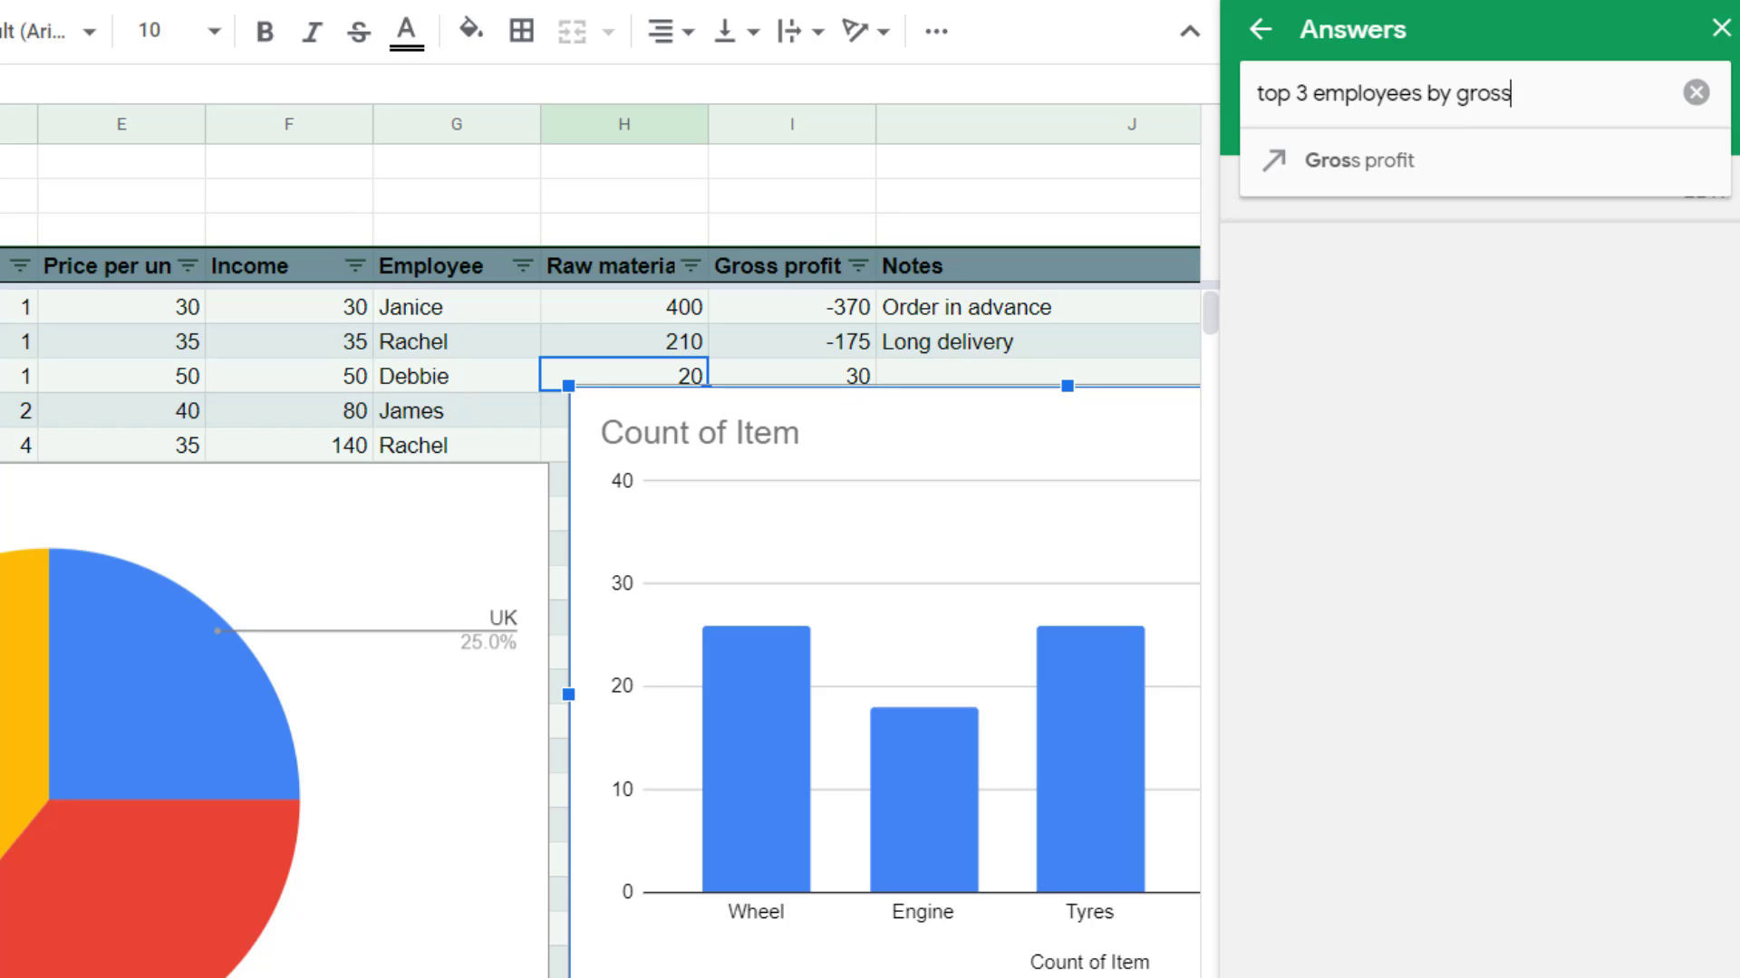
{"action": "type", "text": " profit"}
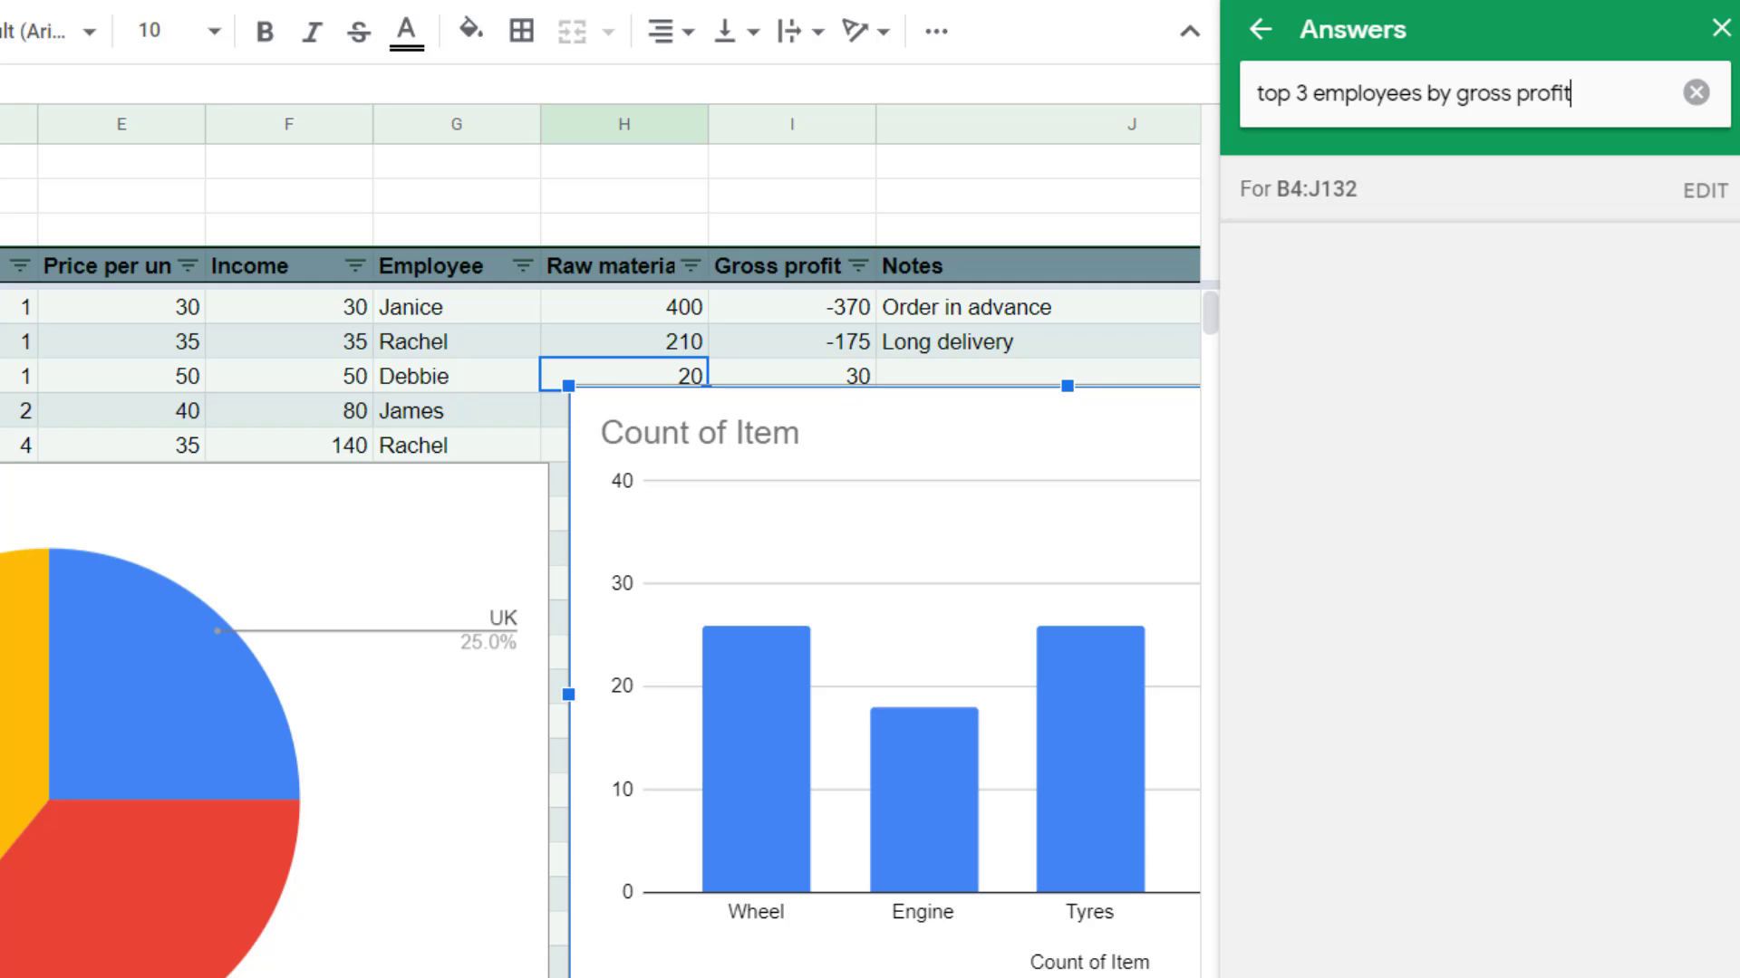
{"action": "key", "text": "Return"}
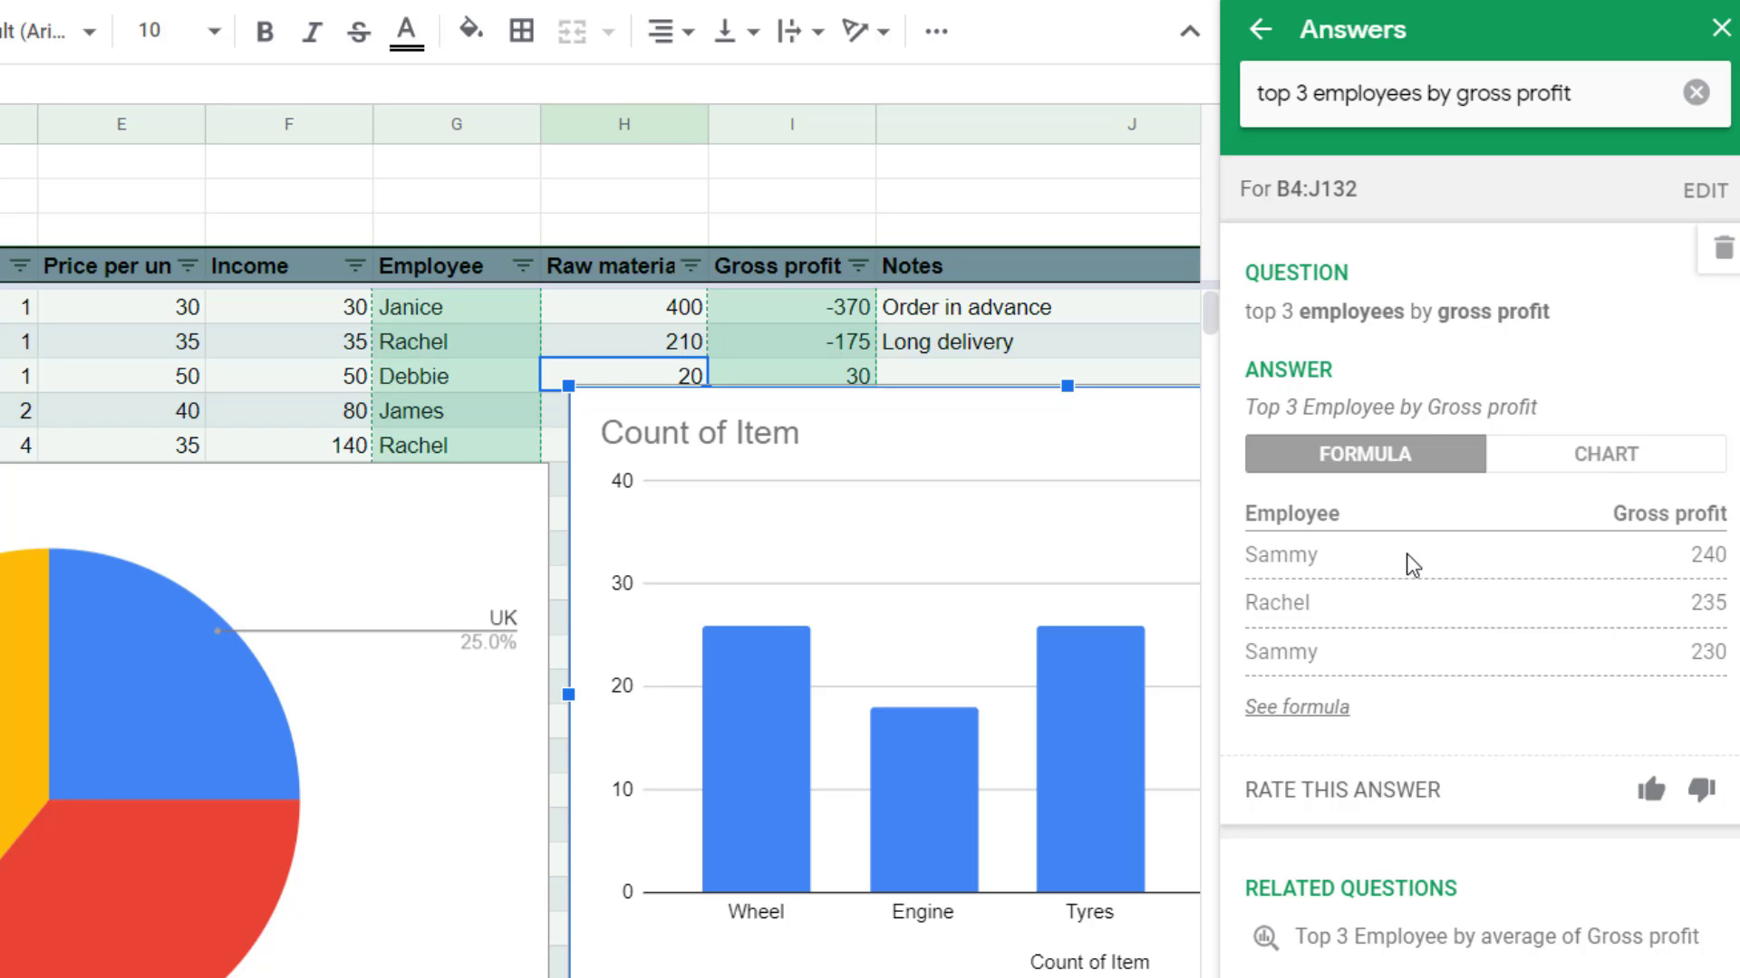
View the answer as a column chart, reveal its QUERY formula, then clear the question
{"action": "left_click", "coordinate": [1565, 462]}
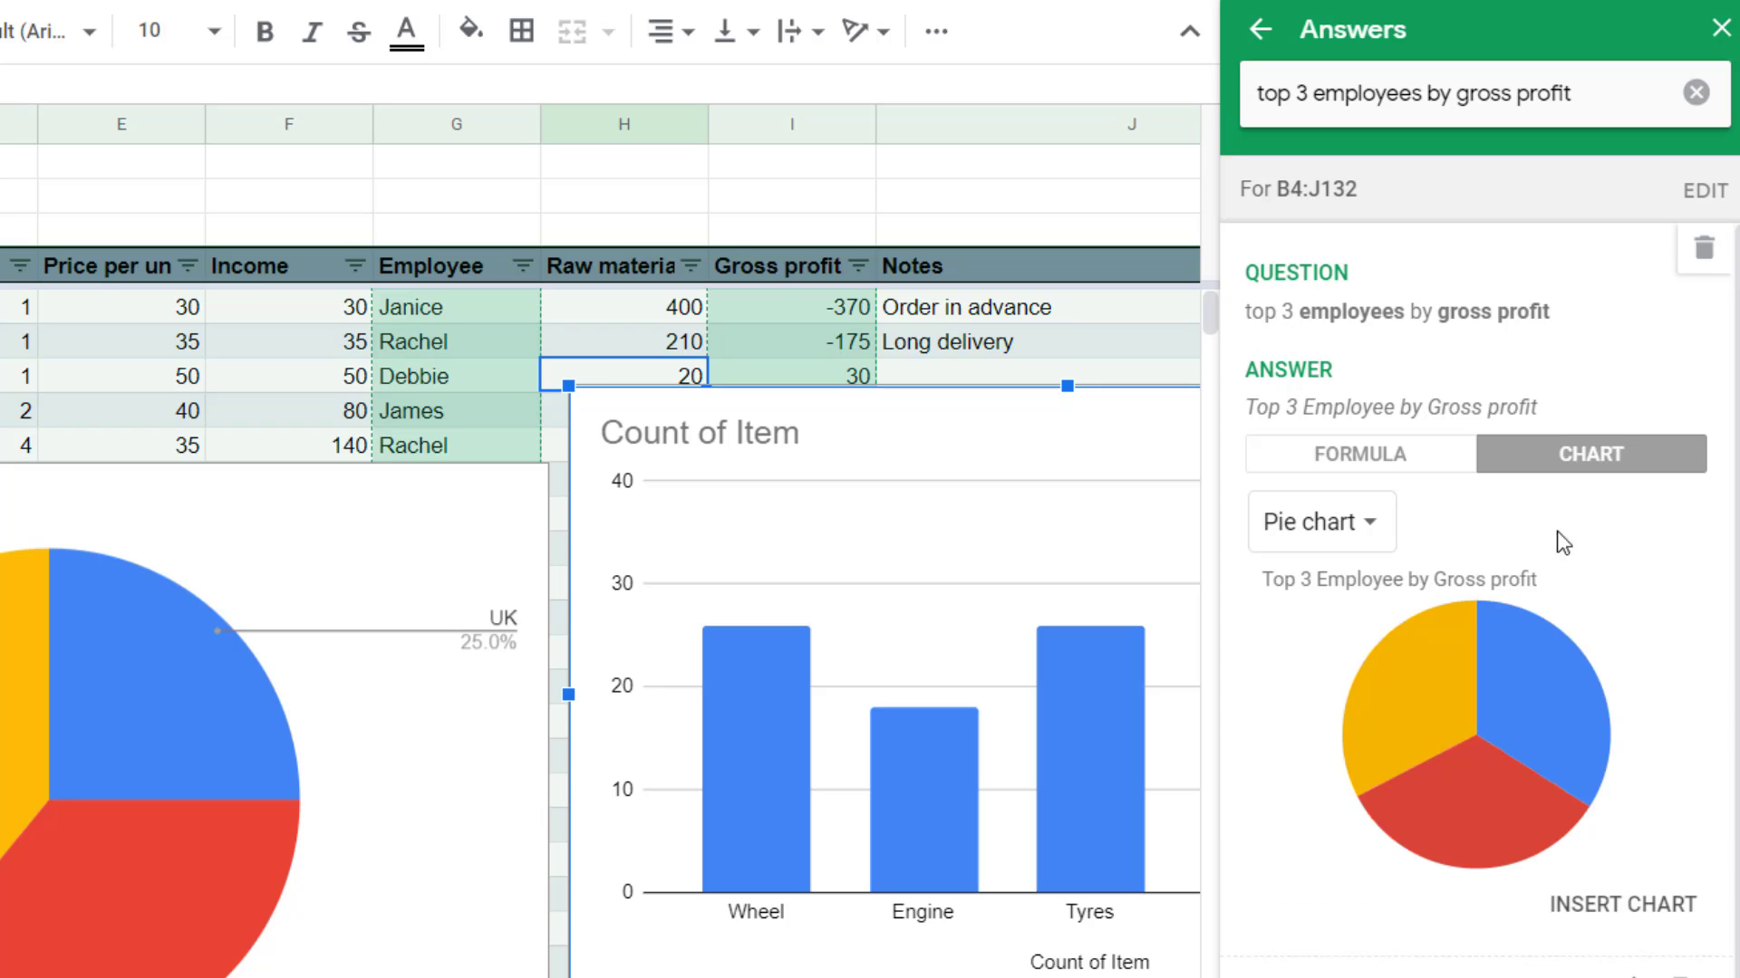
{"action": "left_click", "coordinate": [1378, 530]}
{"action": "left_click", "coordinate": [1386, 576]}
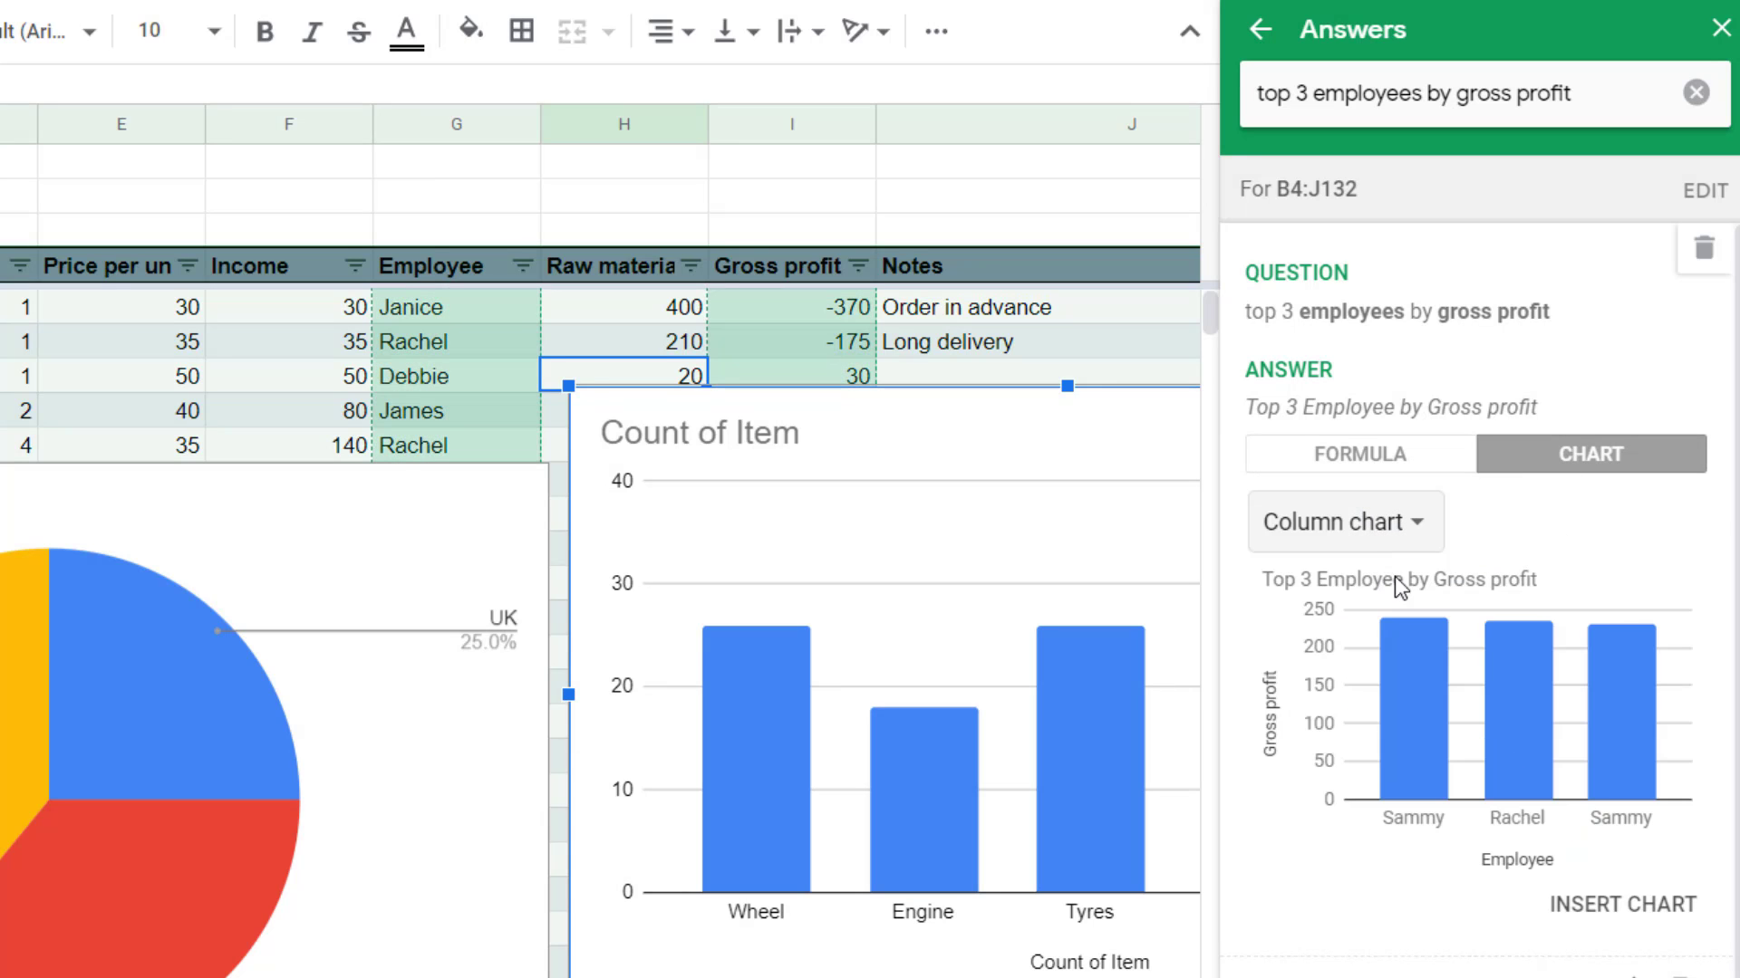
{"action": "left_click", "coordinate": [1369, 462]}
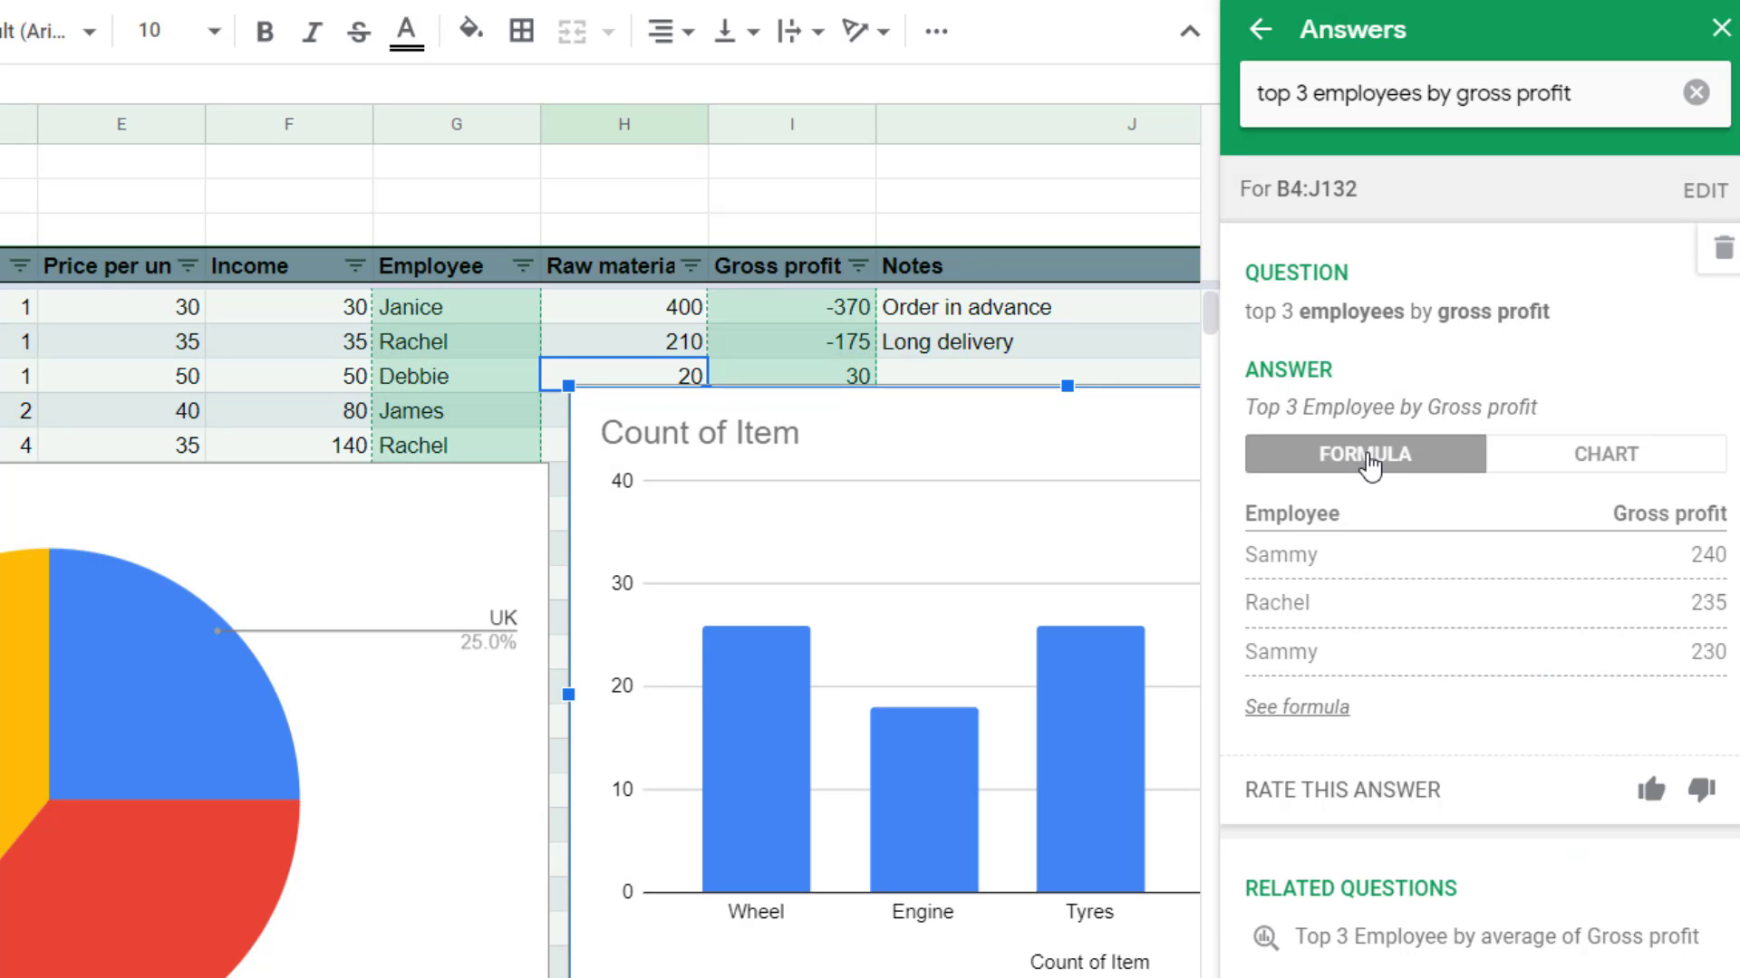
{"action": "left_click", "coordinate": [1273, 710]}
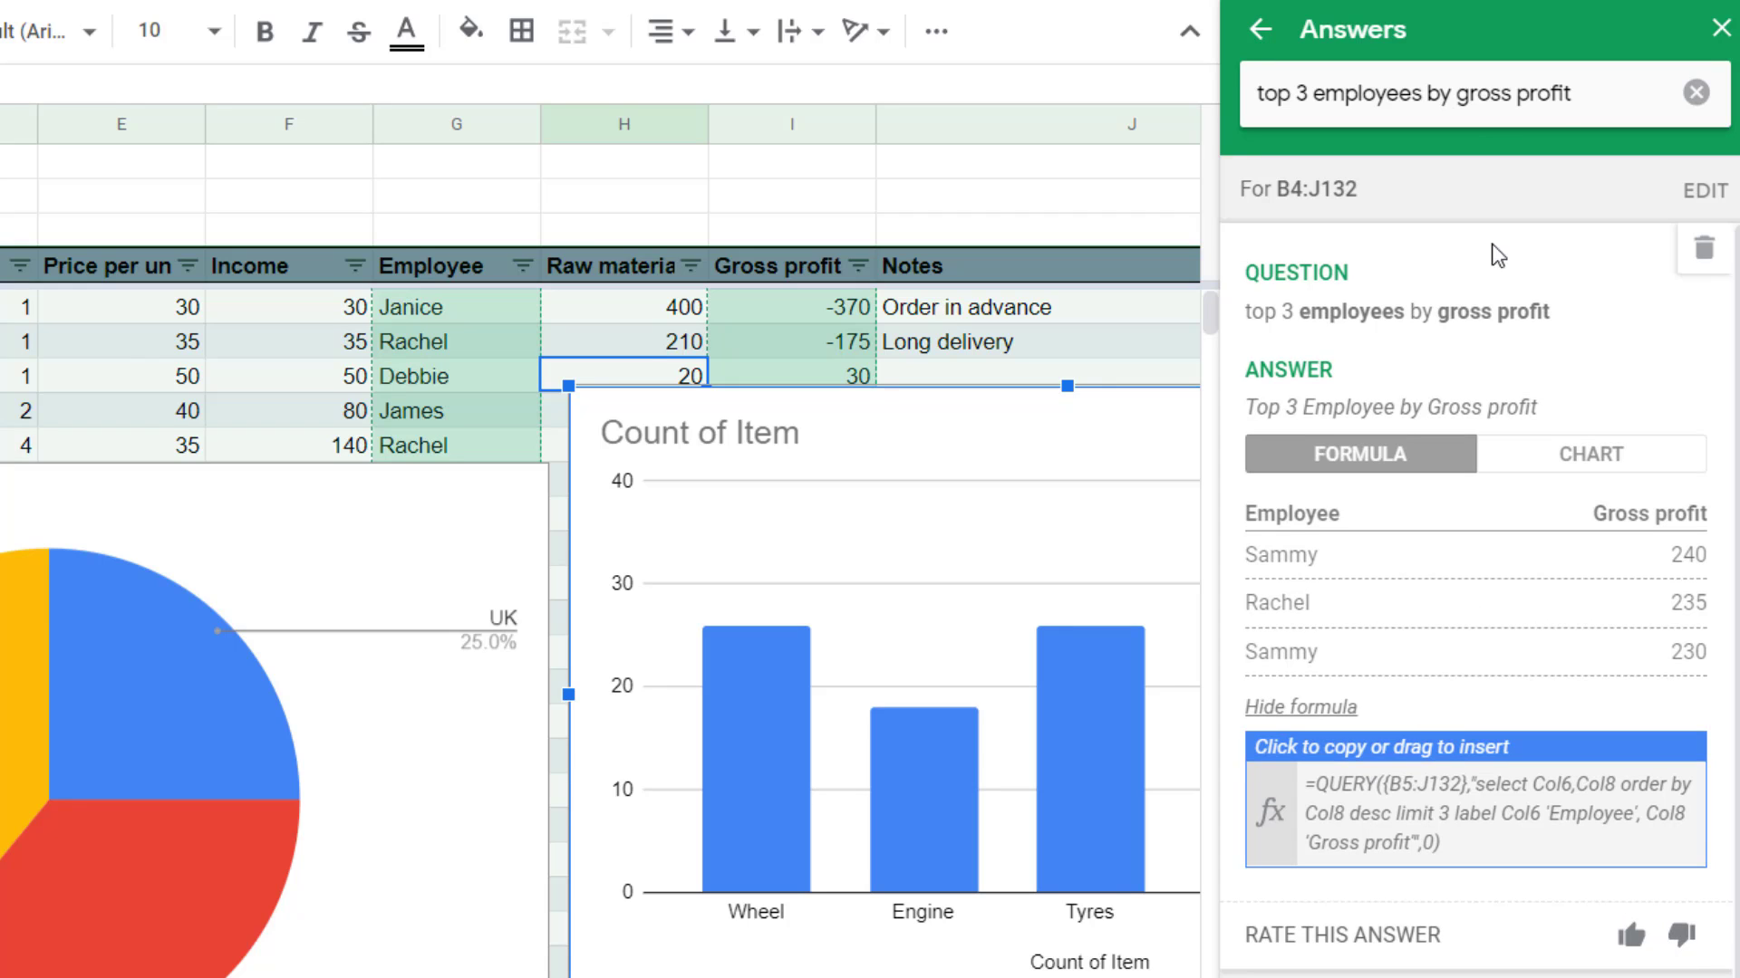
{"action": "left_click", "coordinate": [1588, 94]}
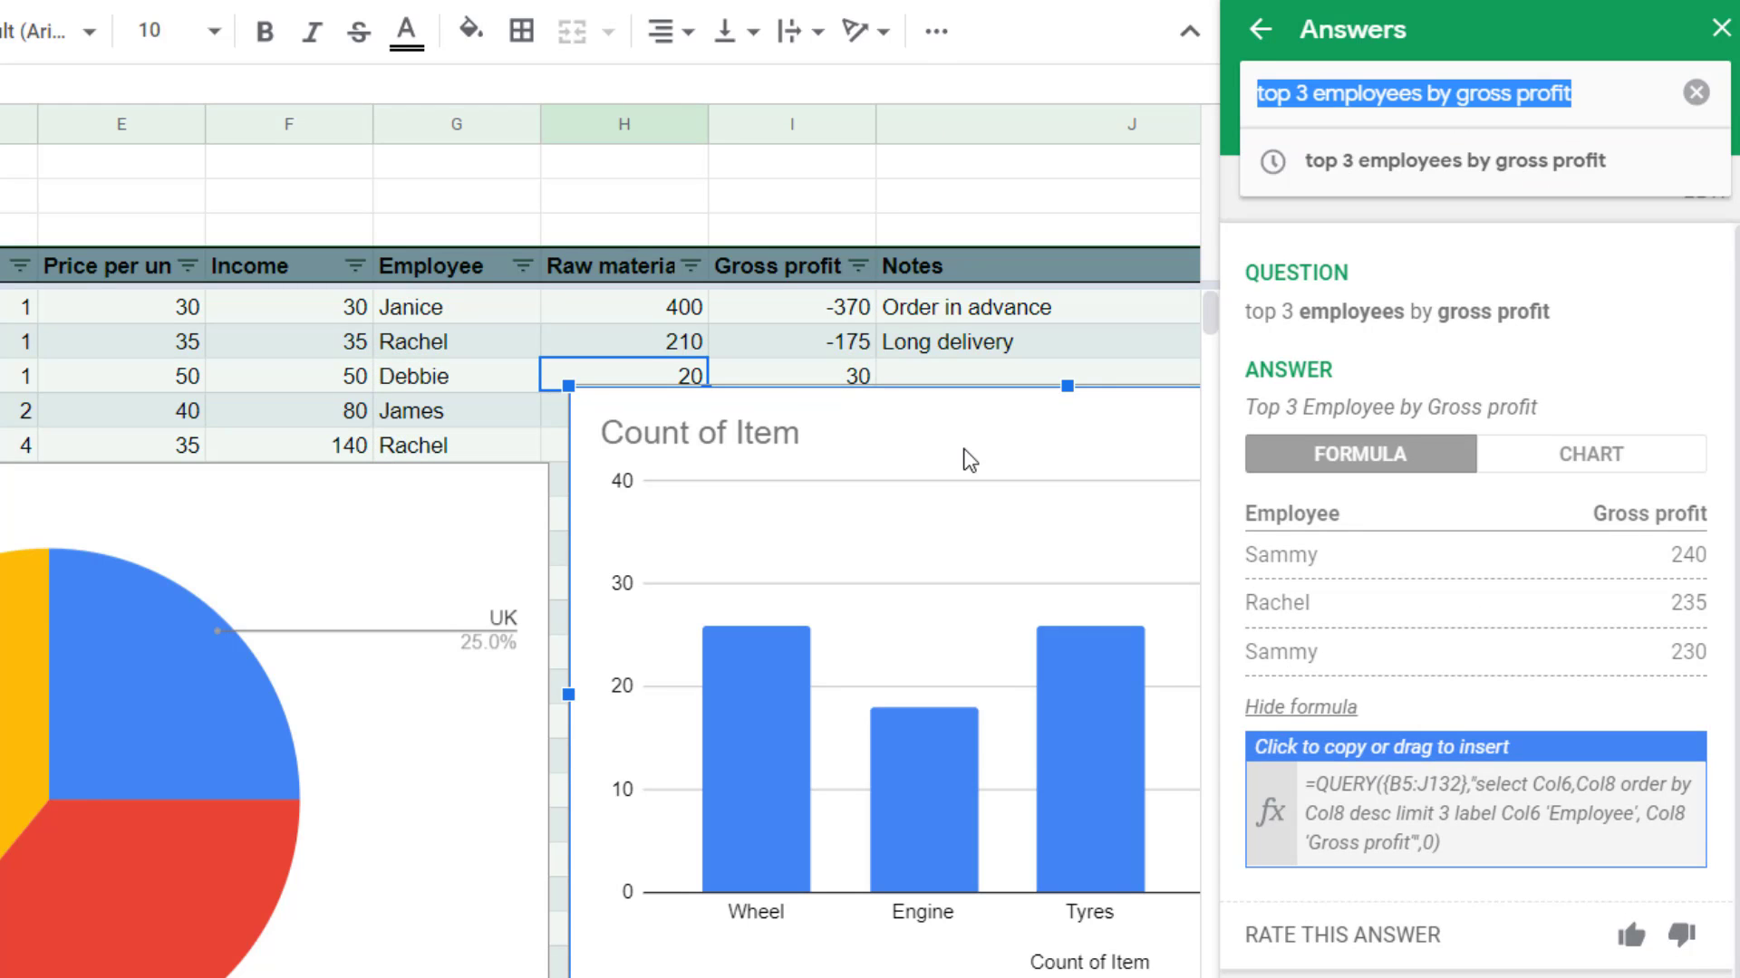
{"action": "key", "text": "BackSpace"}
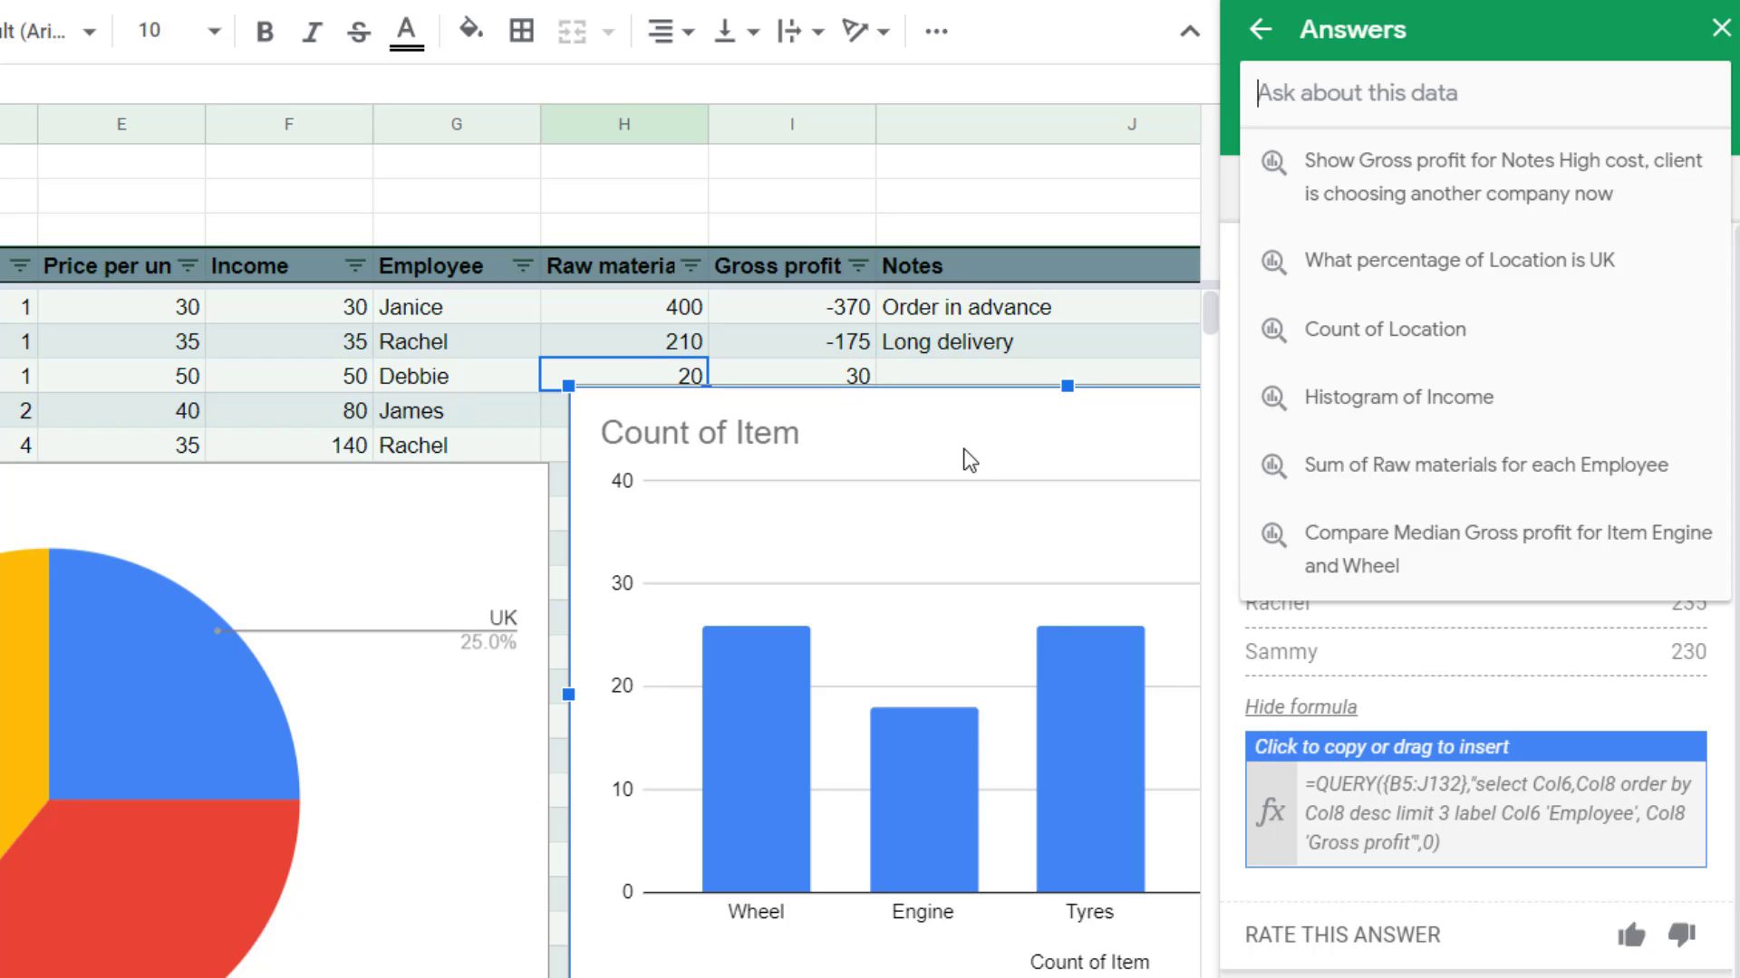
Ask 'units by location for' an employee and compare the top-5 answer as chart, table and formula
{"action": "type", "text": "units by "}
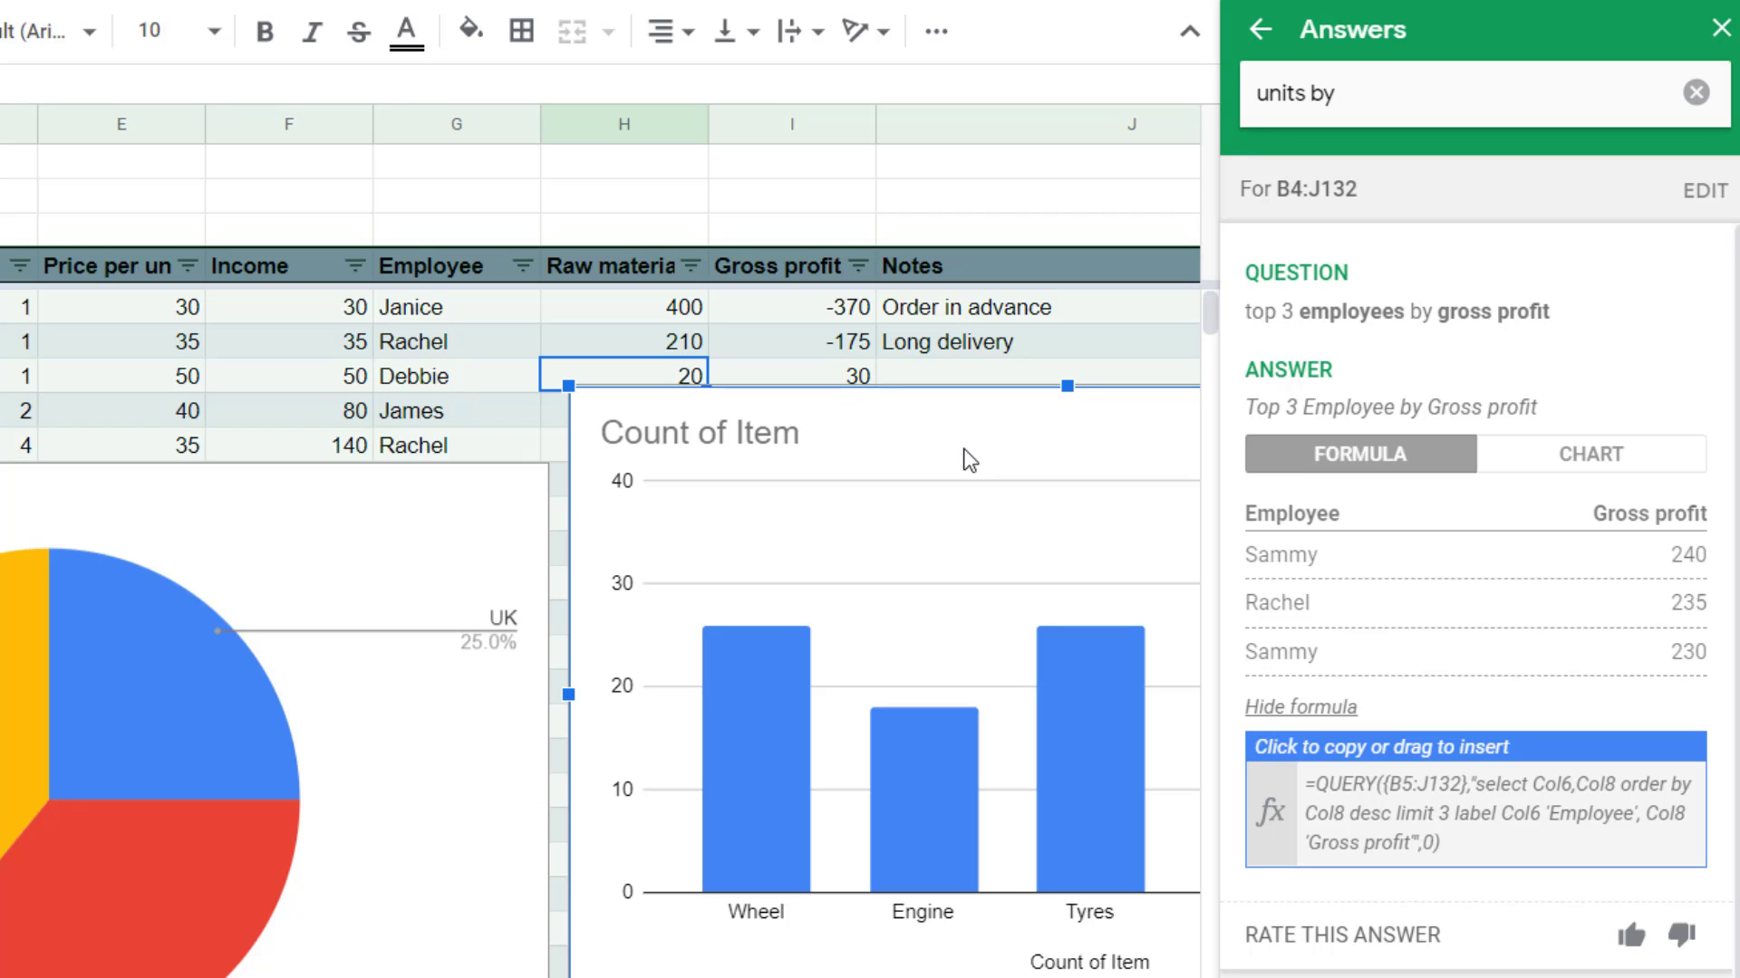
{"action": "type", "text": "location"}
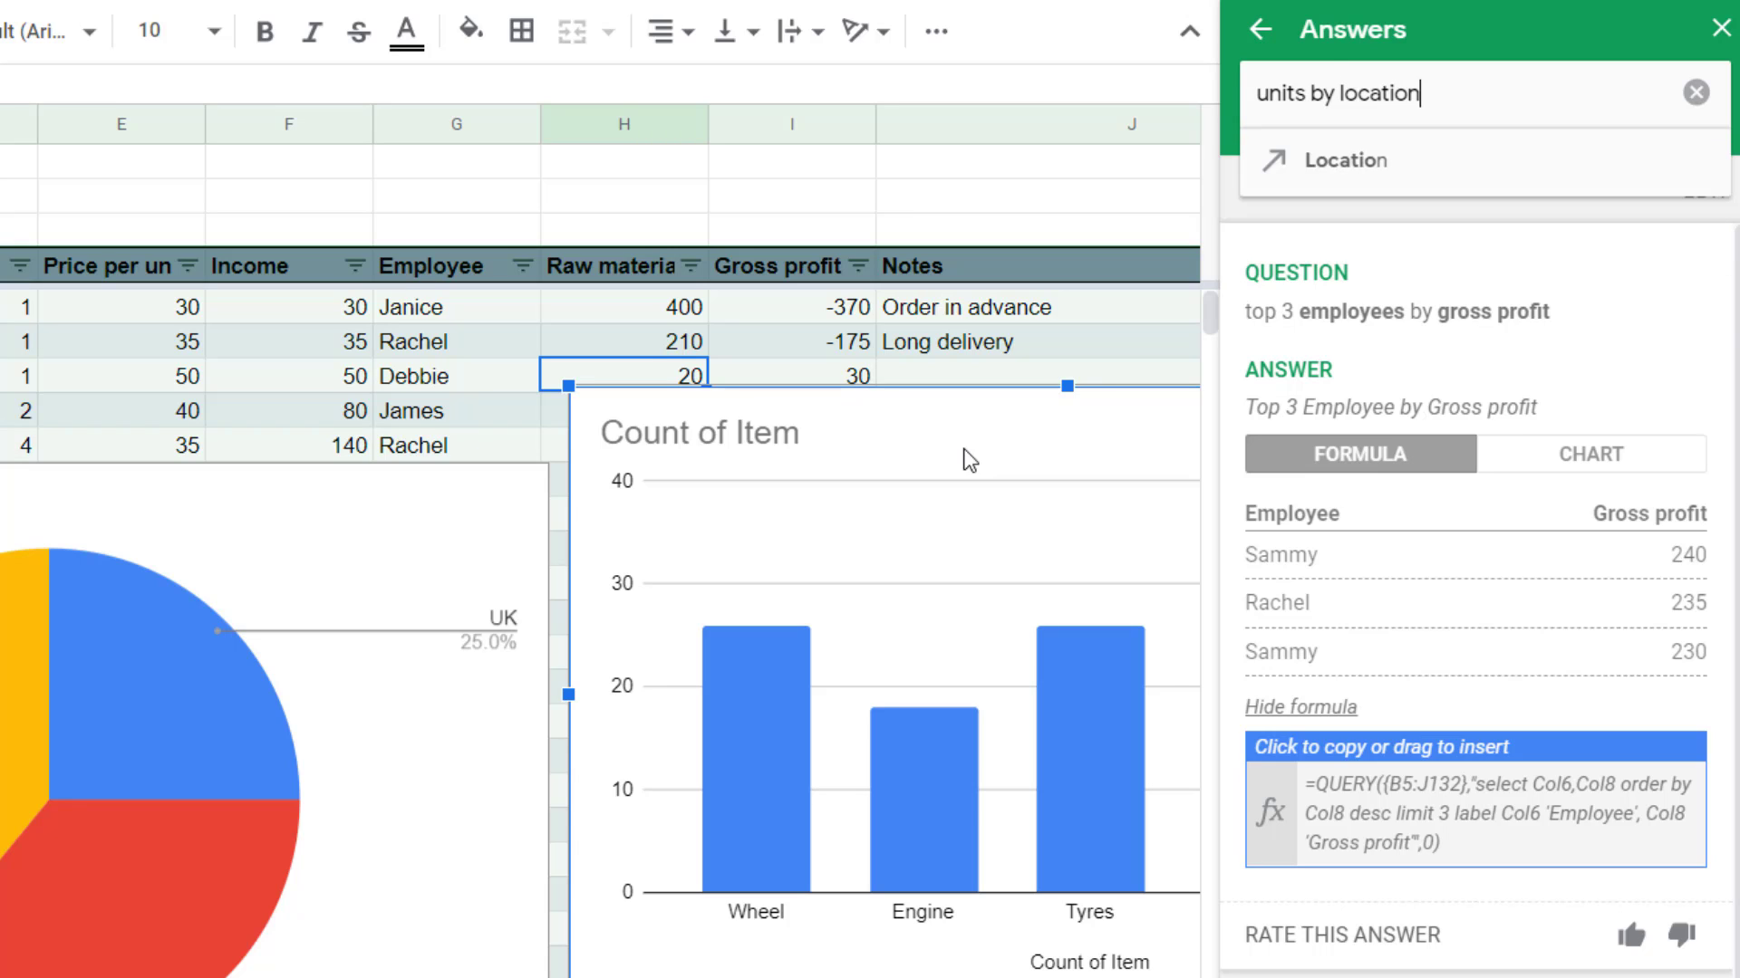
{"action": "type", "text": " for "}
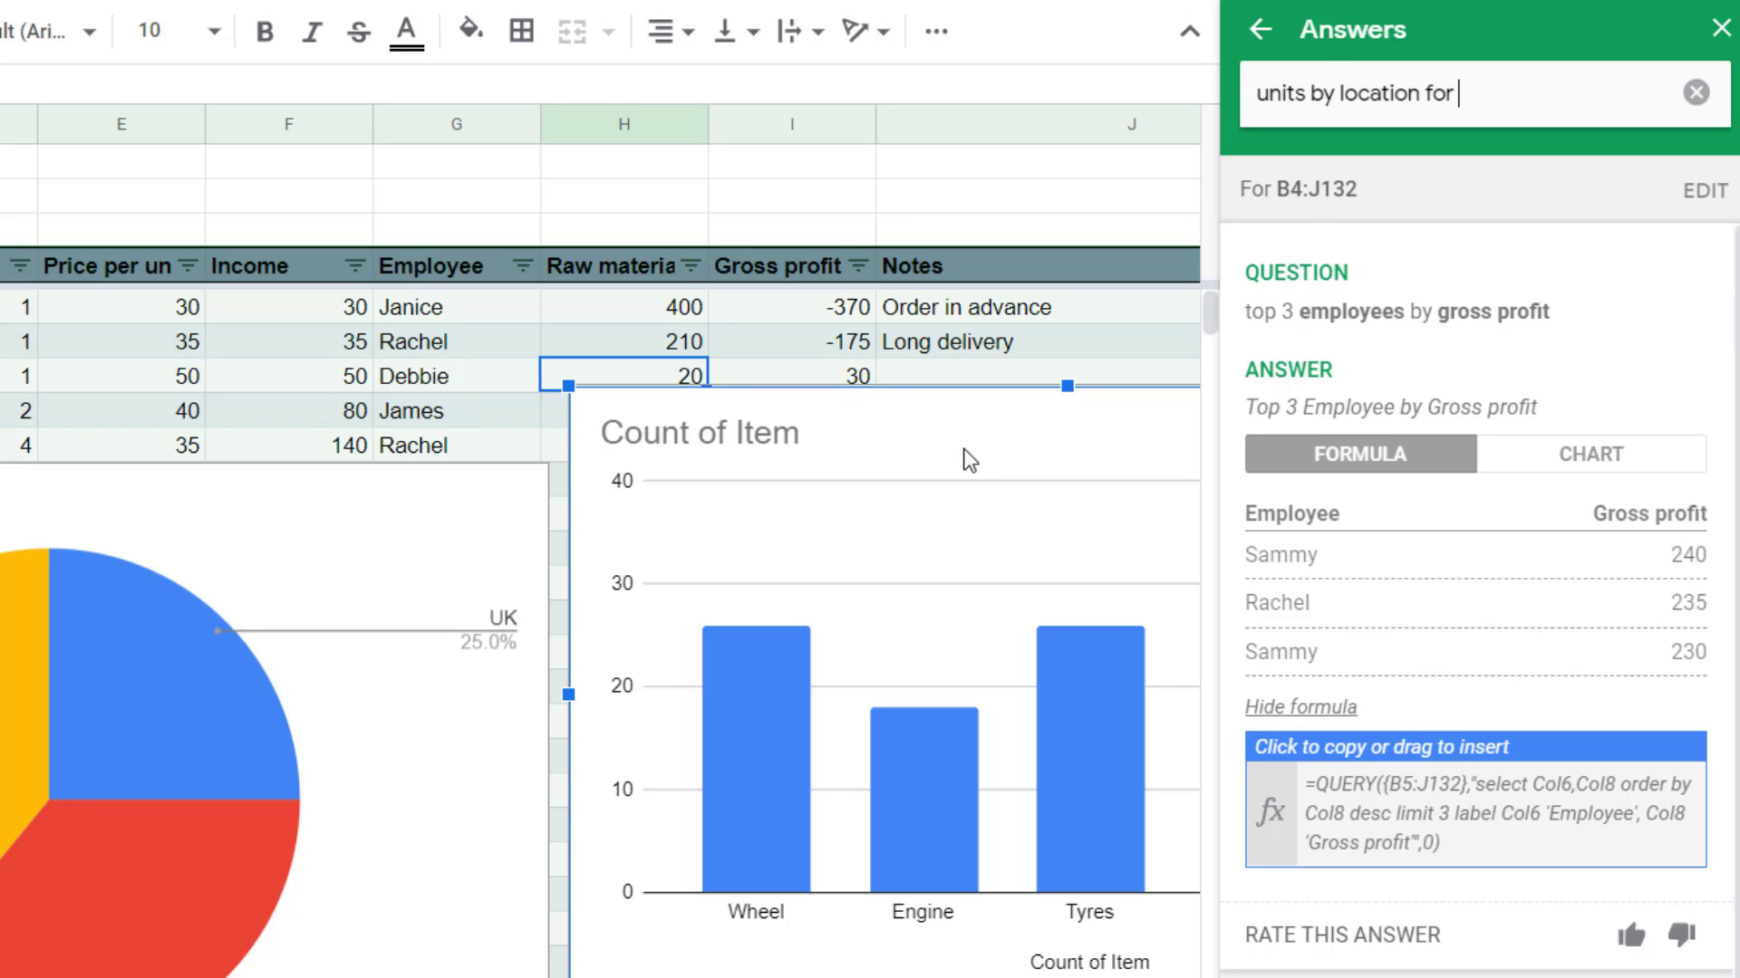
{"action": "type", "text": "janice"}
{"action": "key", "text": "Return"}
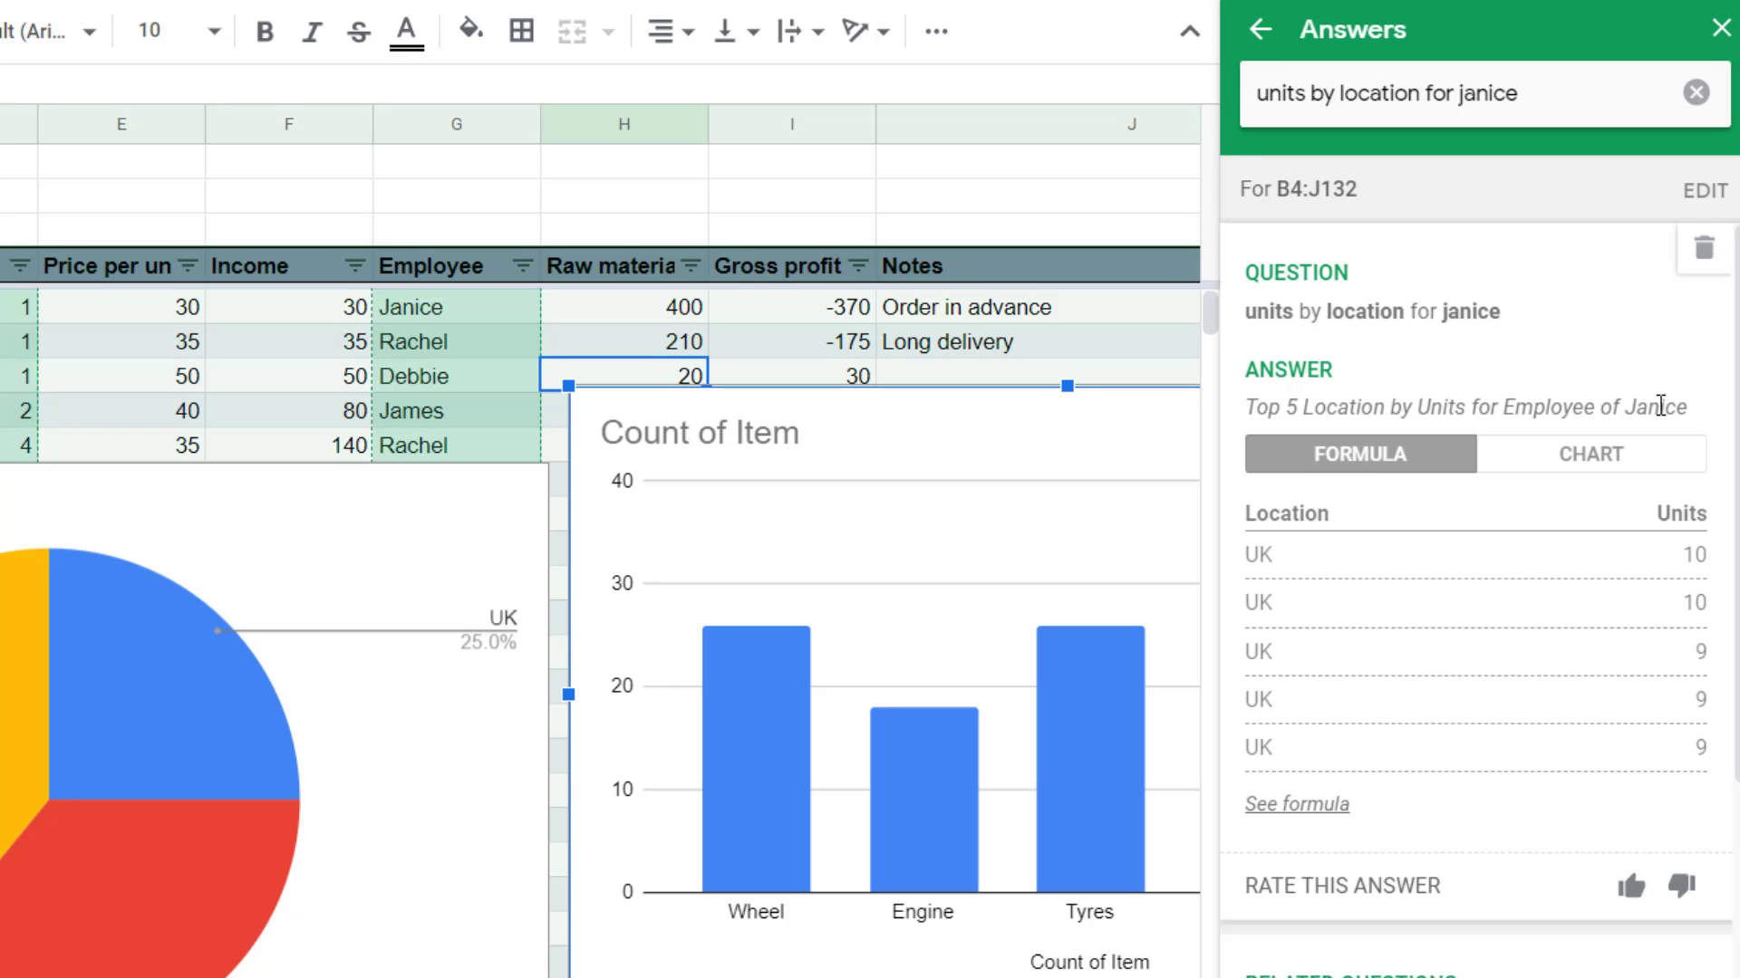
{"action": "left_click", "coordinate": [1557, 460]}
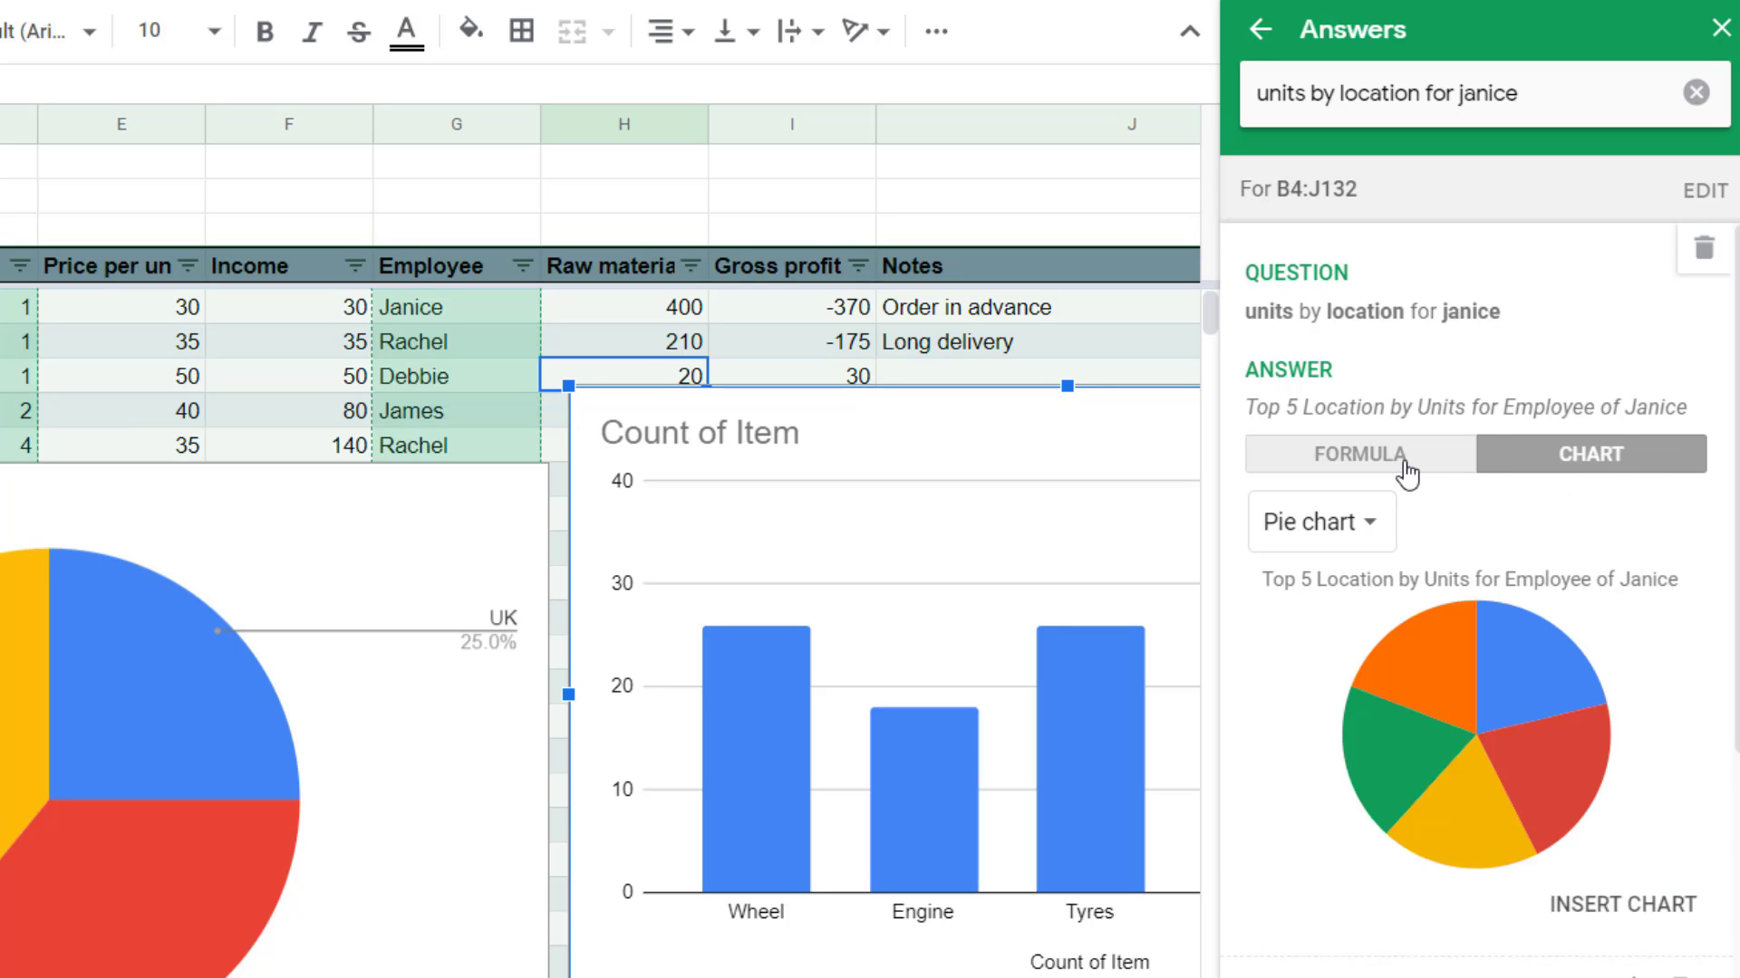
{"action": "left_click", "coordinate": [1409, 473]}
{"action": "left_click", "coordinate": [1559, 467]}
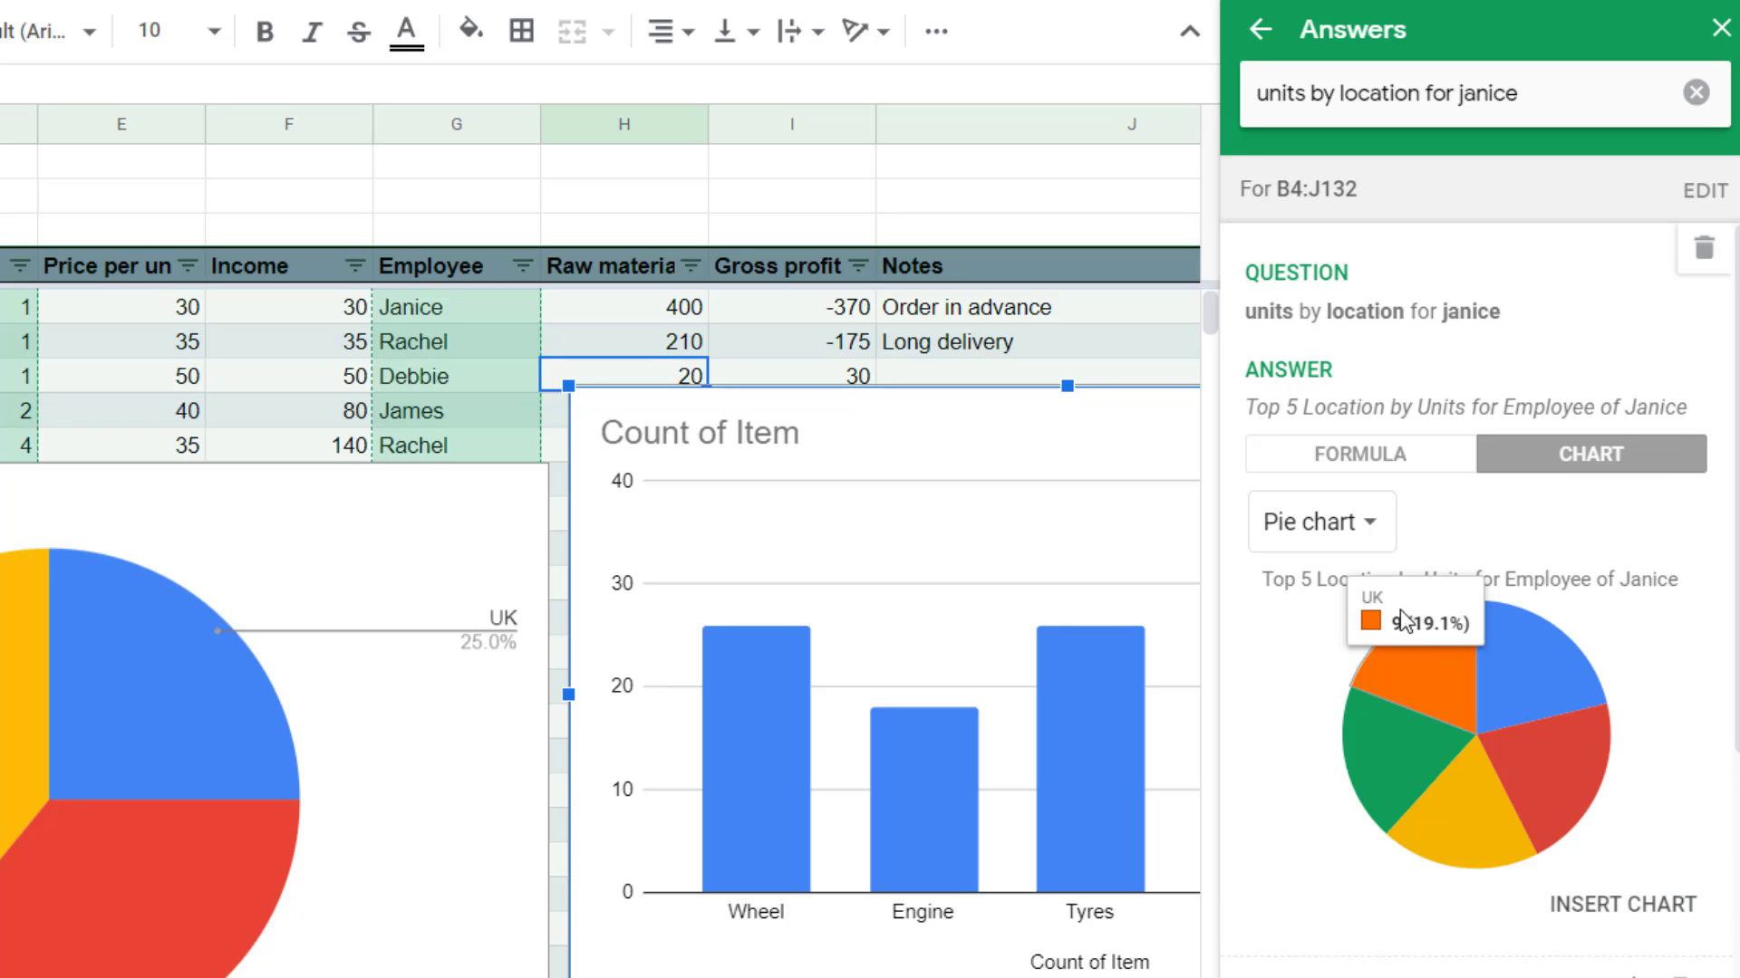
{"action": "left_click", "coordinate": [1391, 476]}
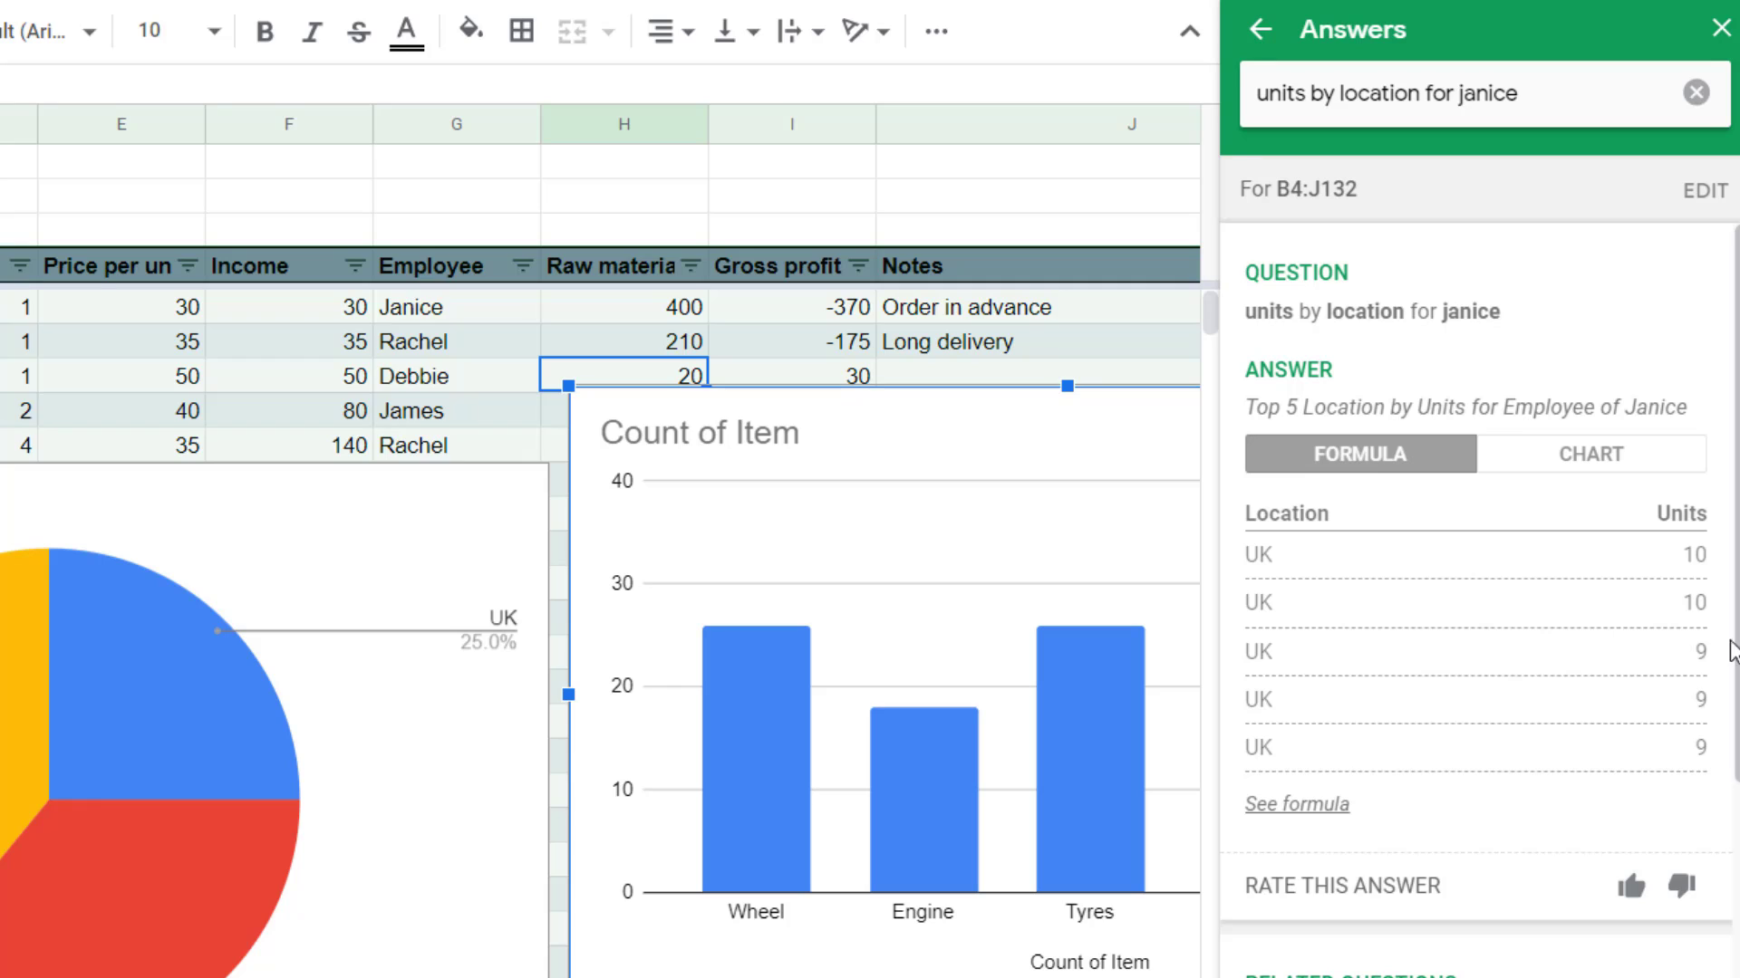
{"action": "left_click", "coordinate": [1328, 806]}
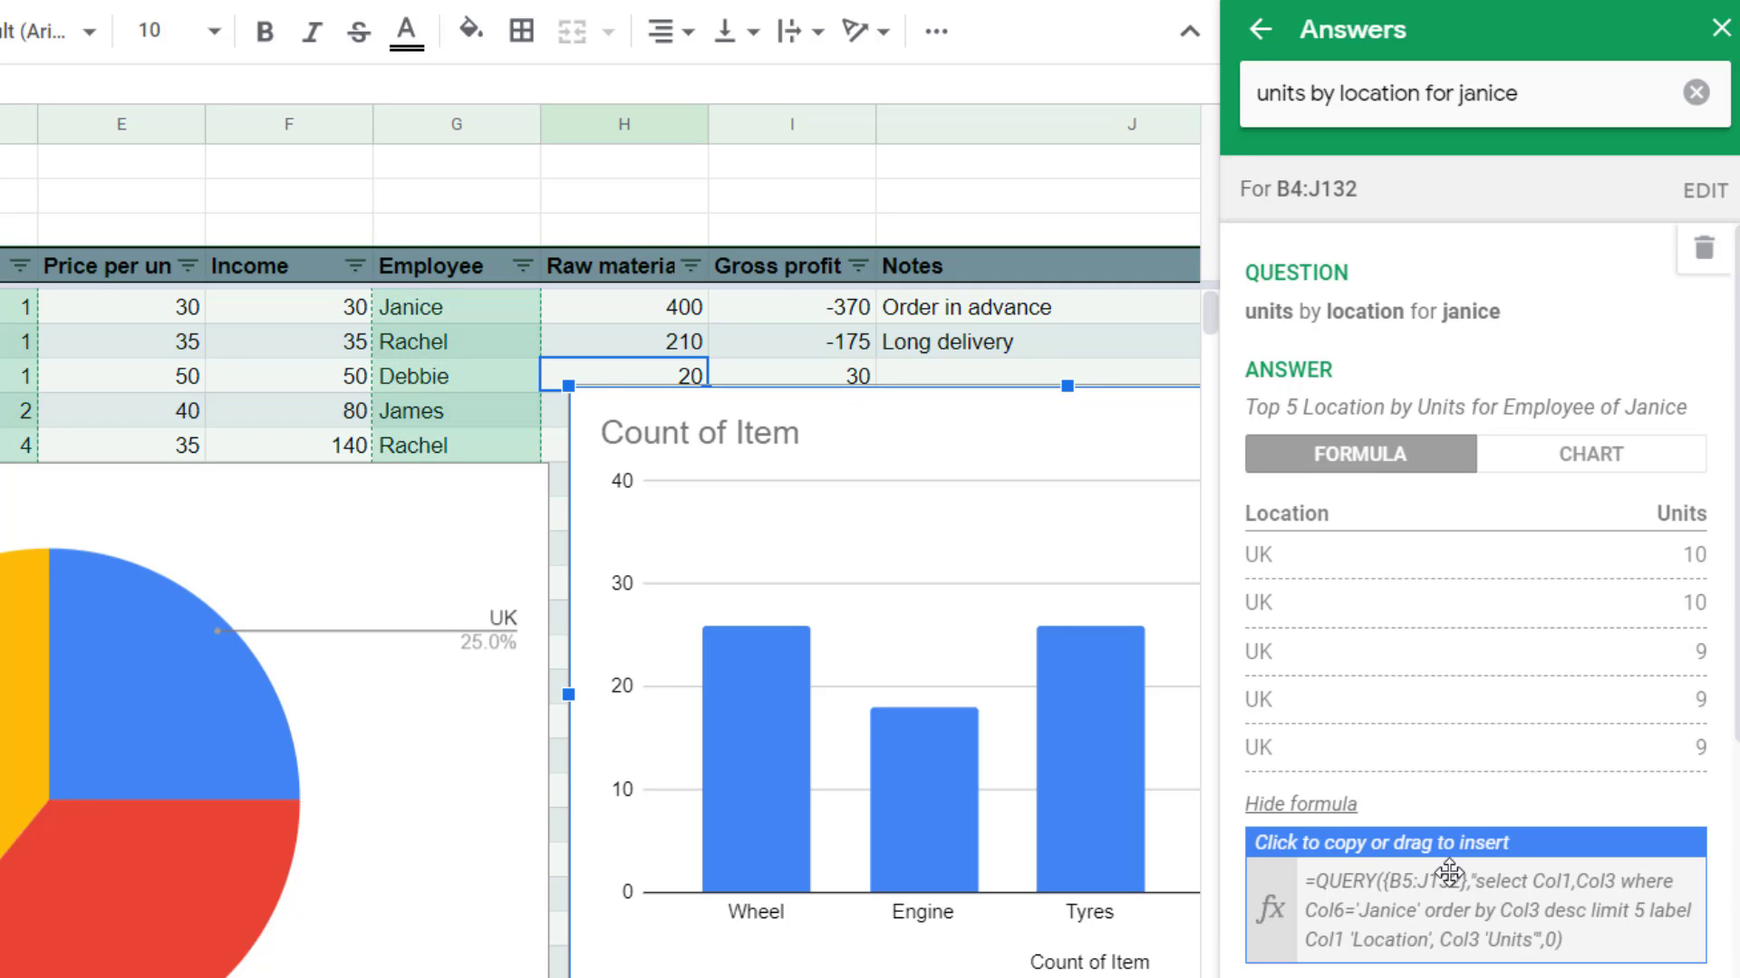
{"action": "left_click", "coordinate": [1305, 805]}
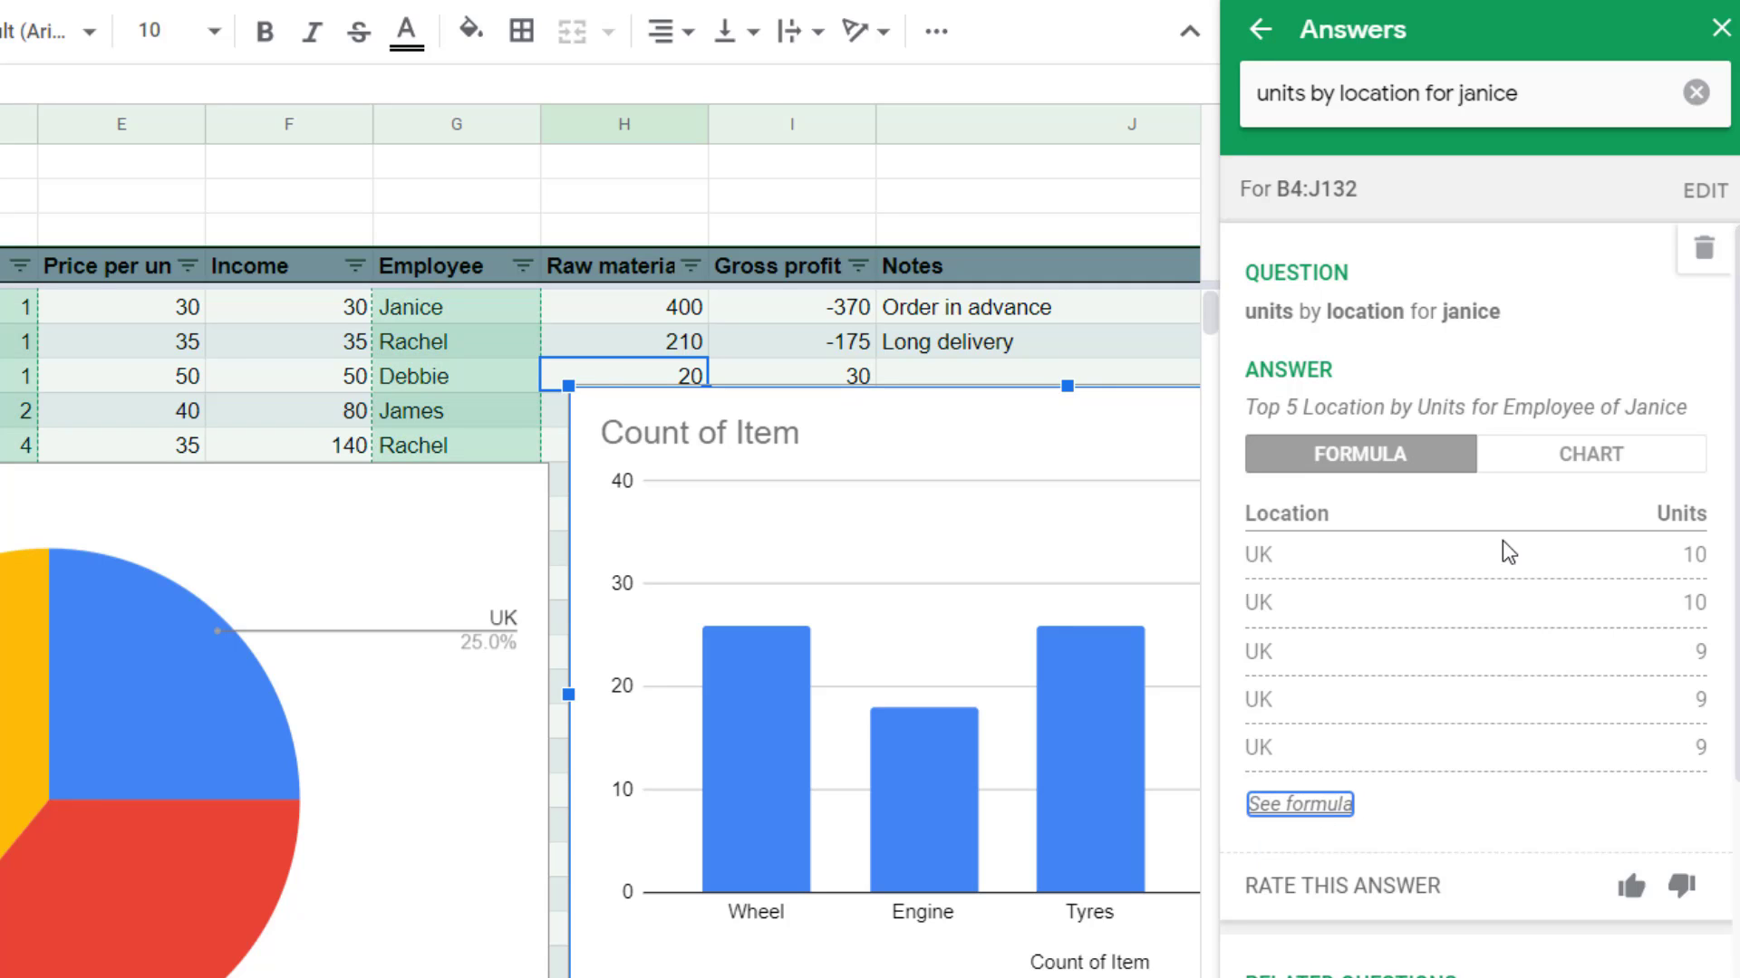
{"action": "left_click", "coordinate": [1429, 106]}
Ask 'total income for UK' and show the SUM(FILTER) formula behind the 5120 answer
{"action": "key", "text": "ctrl+a"}
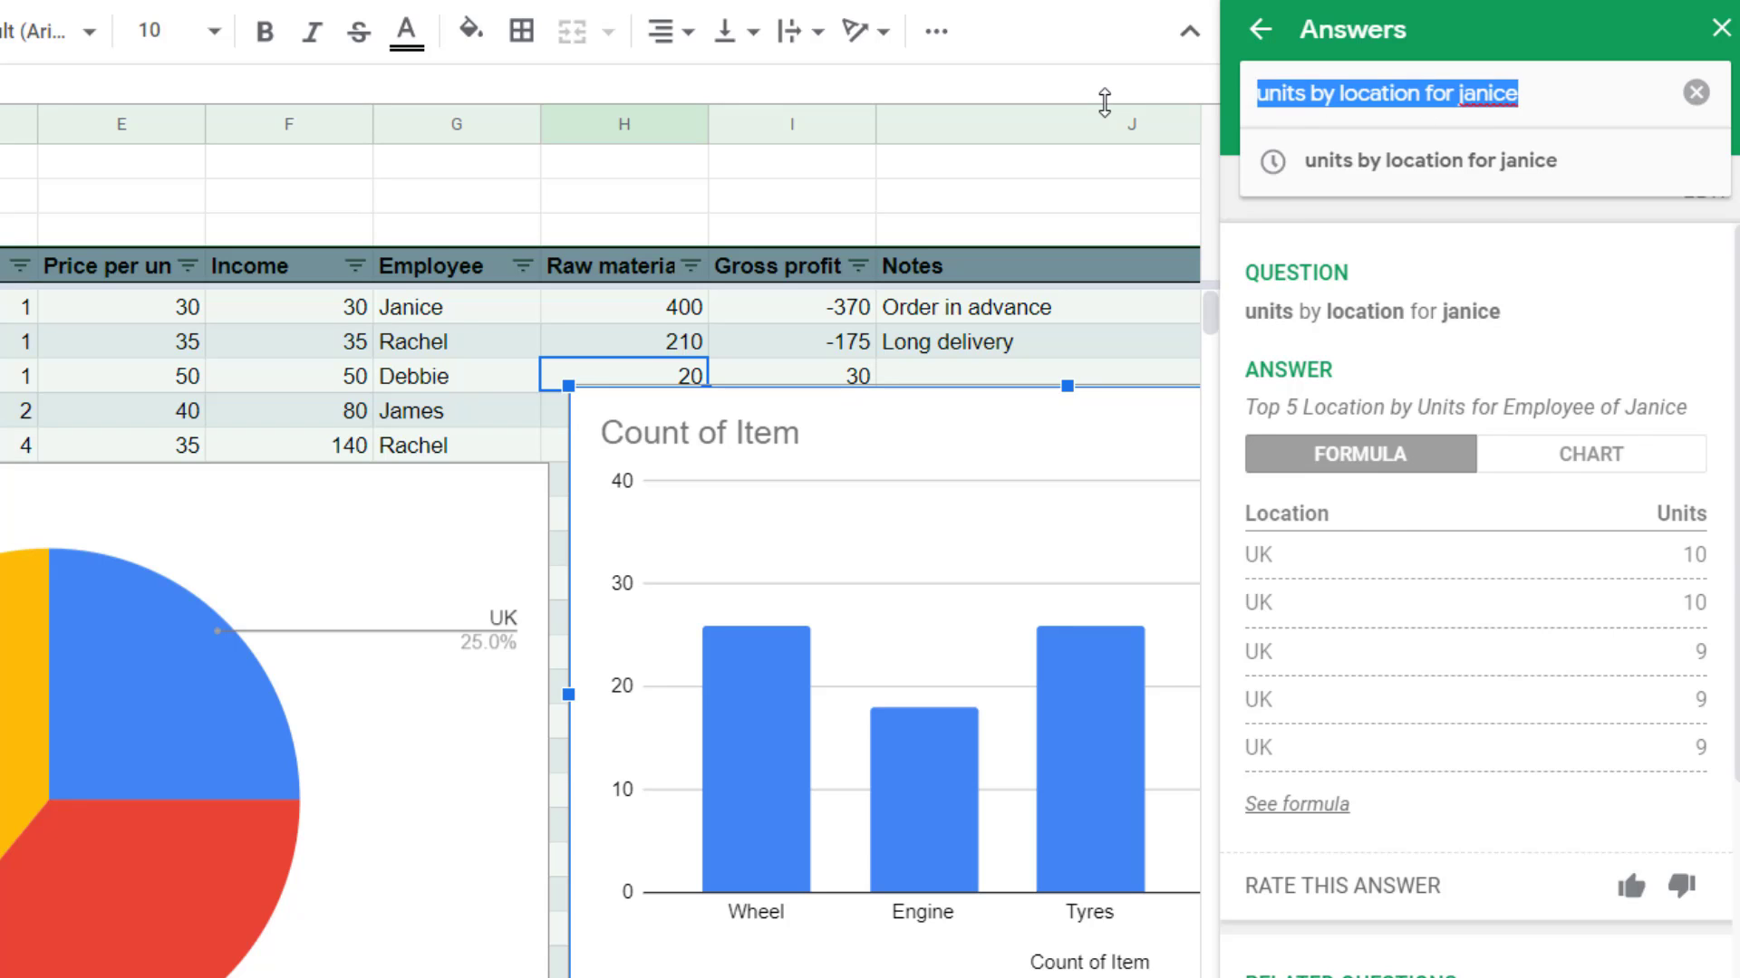
{"action": "key", "text": "BackSpace"}
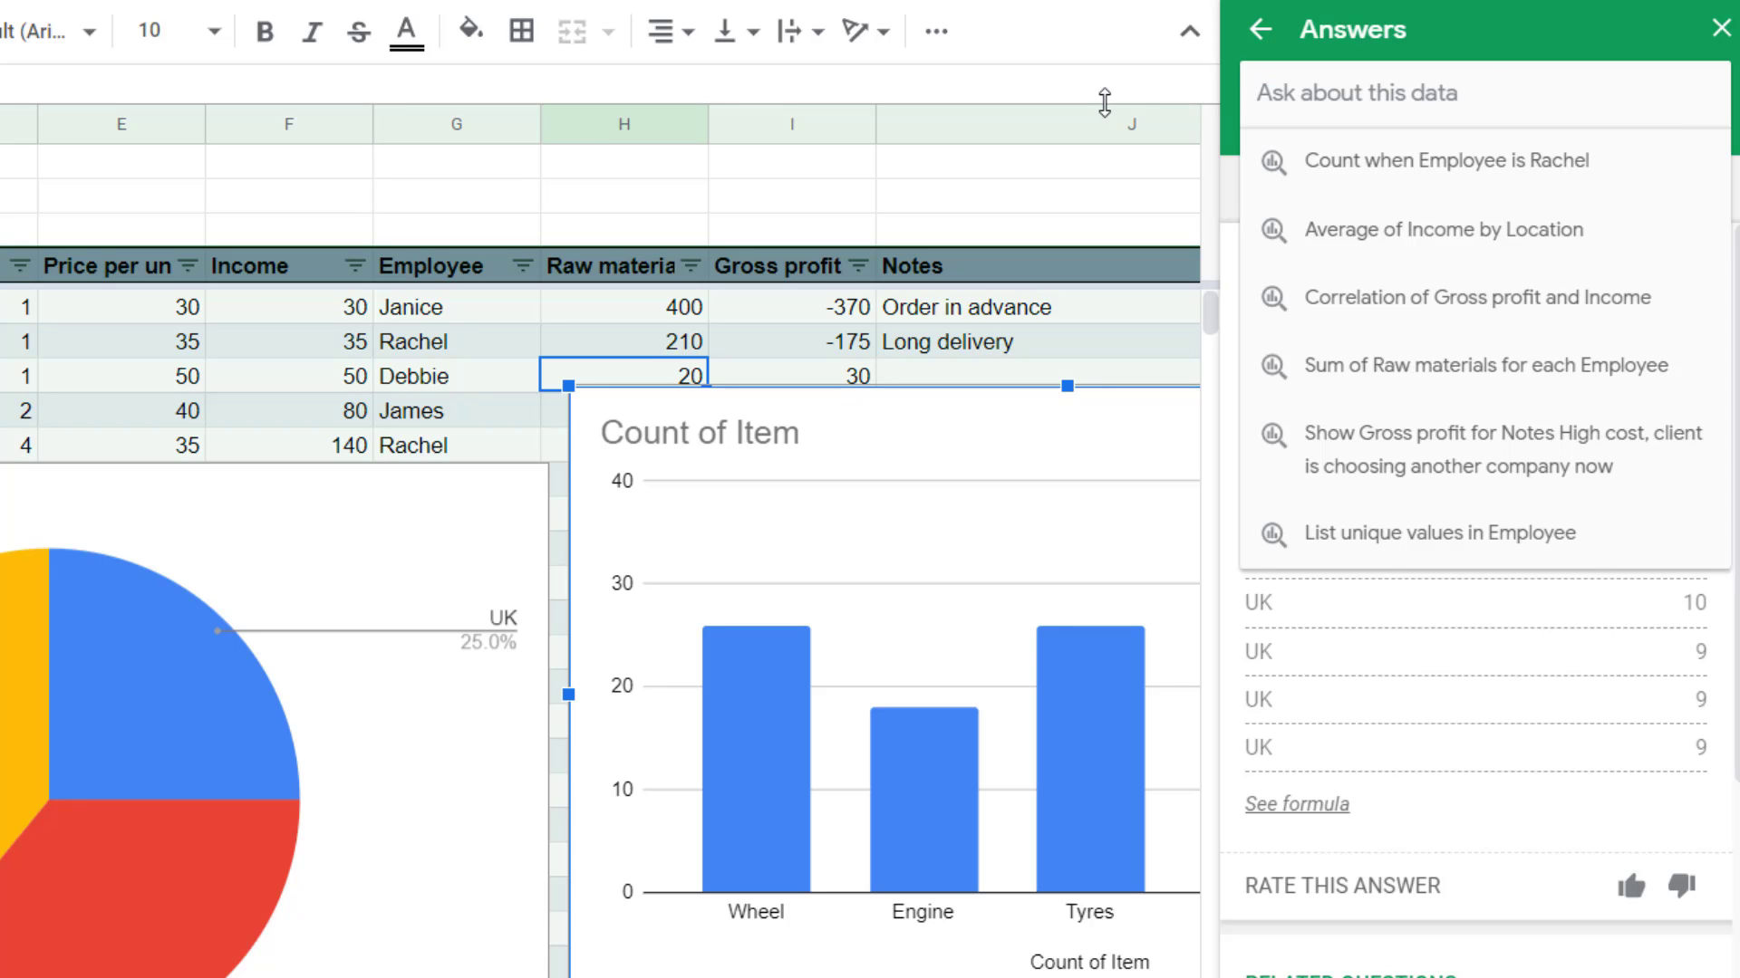
{"action": "type", "text": "total"}
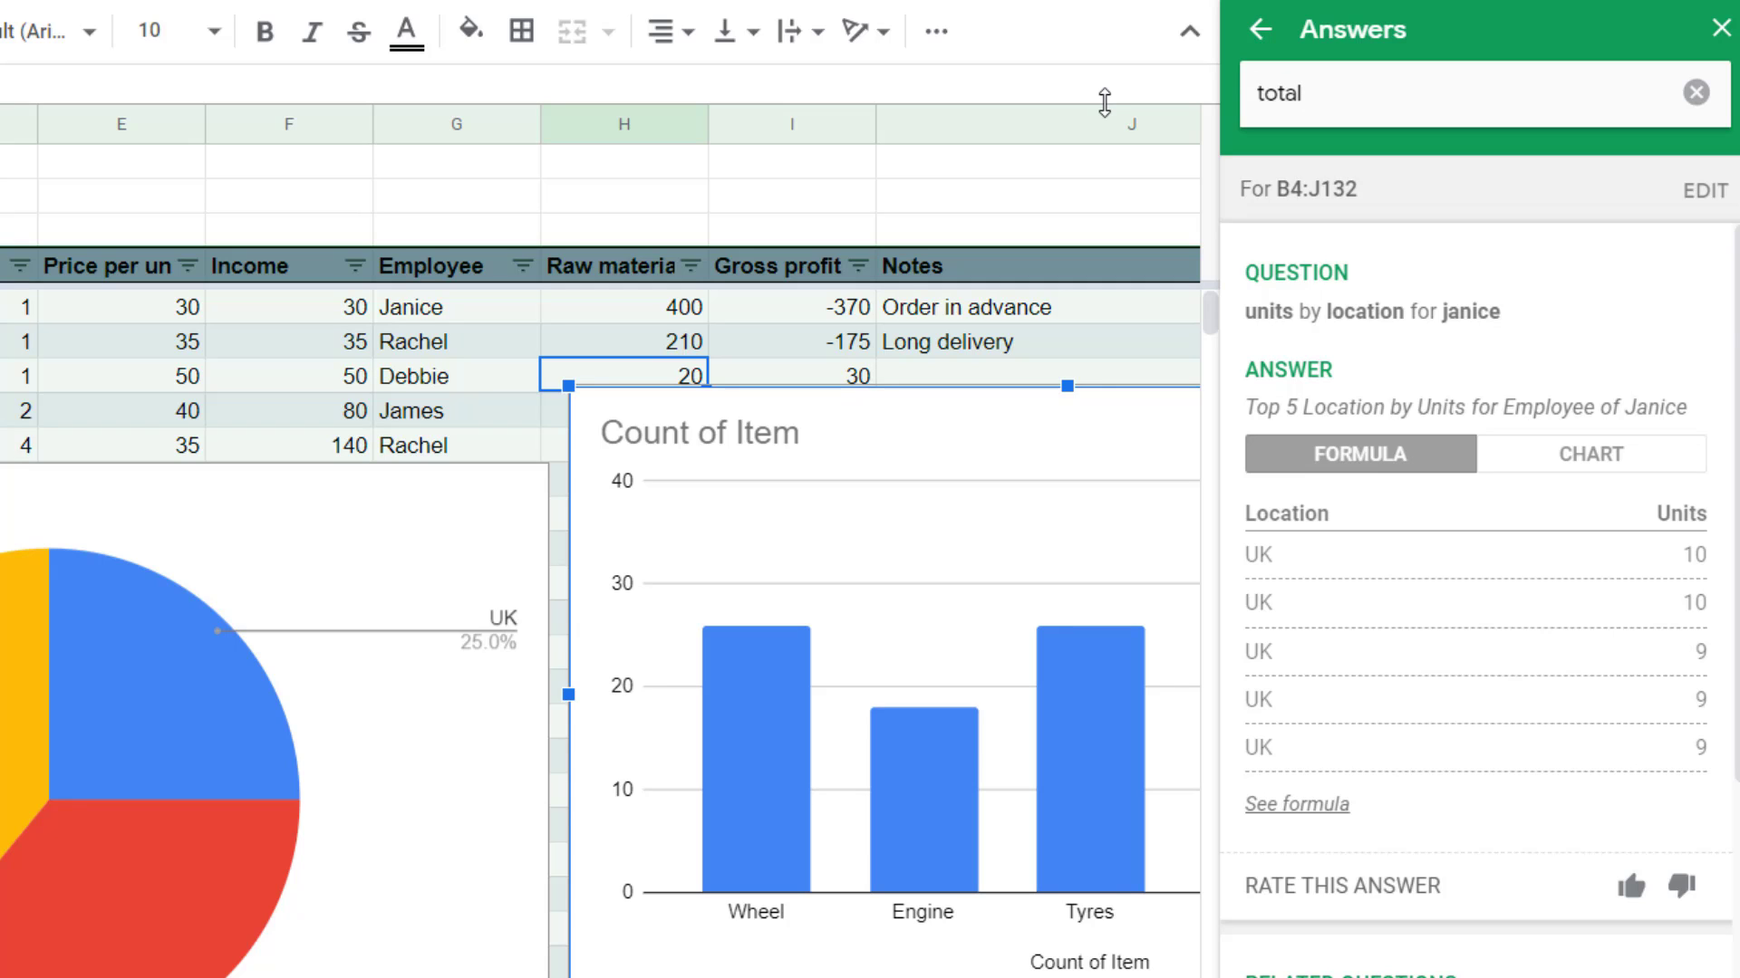
{"action": "type", "text": " income for UK"}
{"action": "key", "text": "Return"}
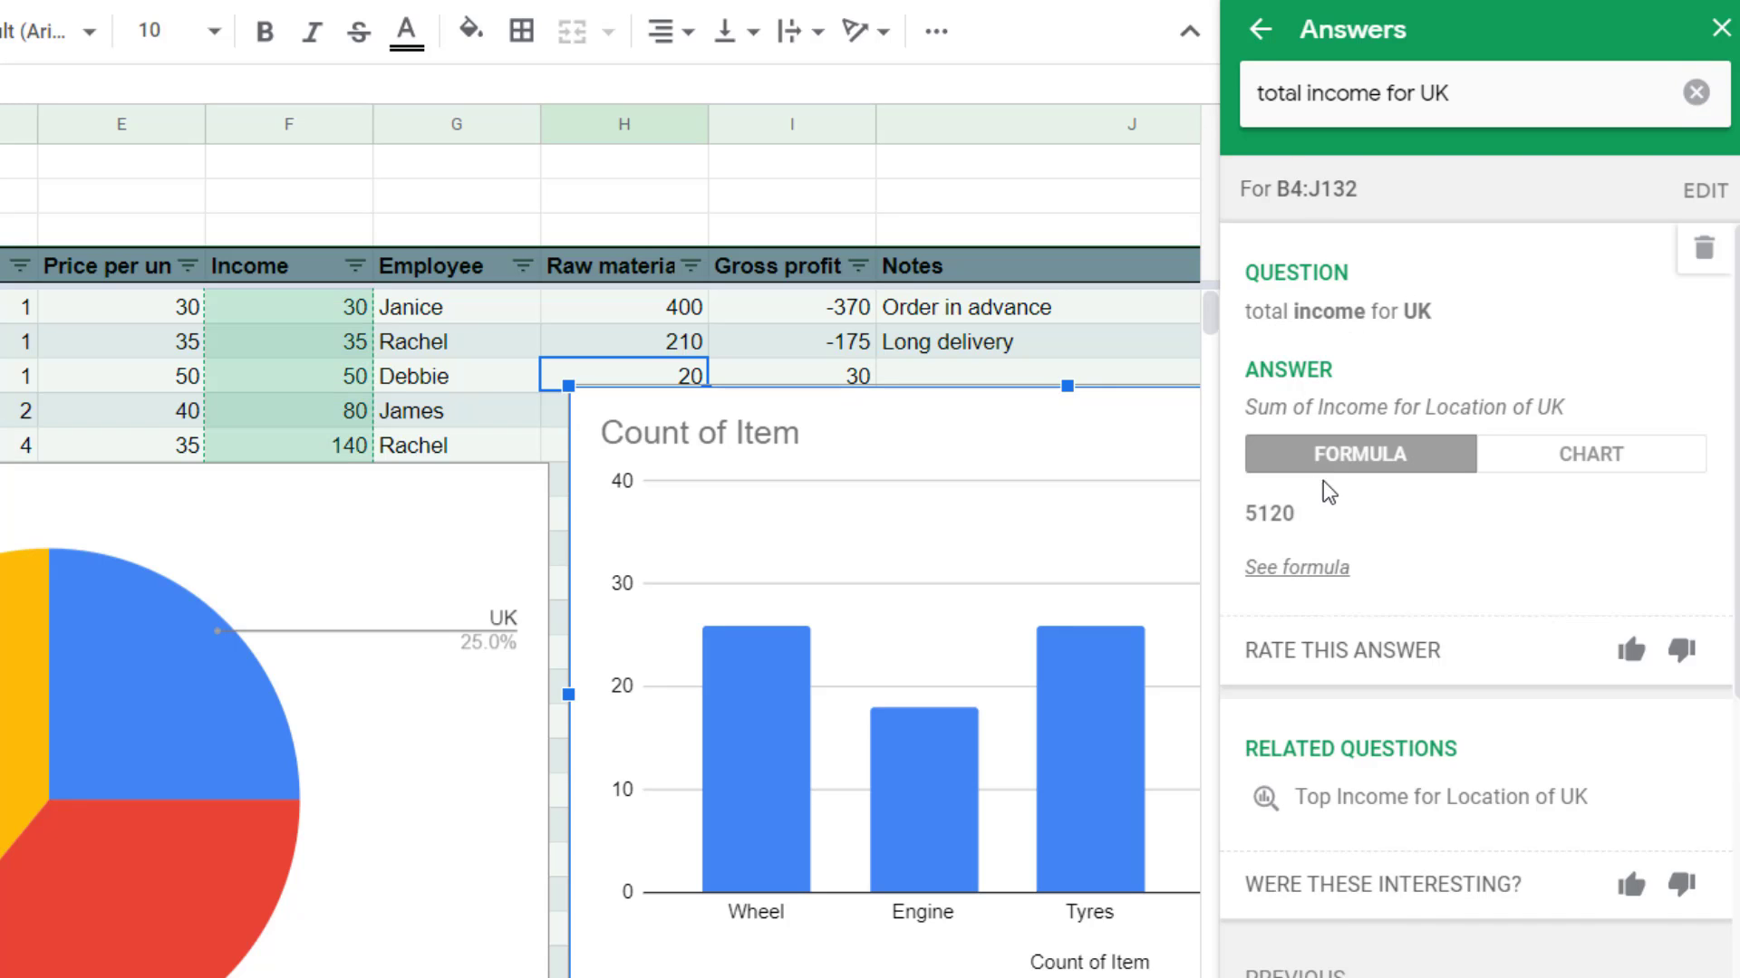
{"action": "left_click", "coordinate": [1314, 571]}
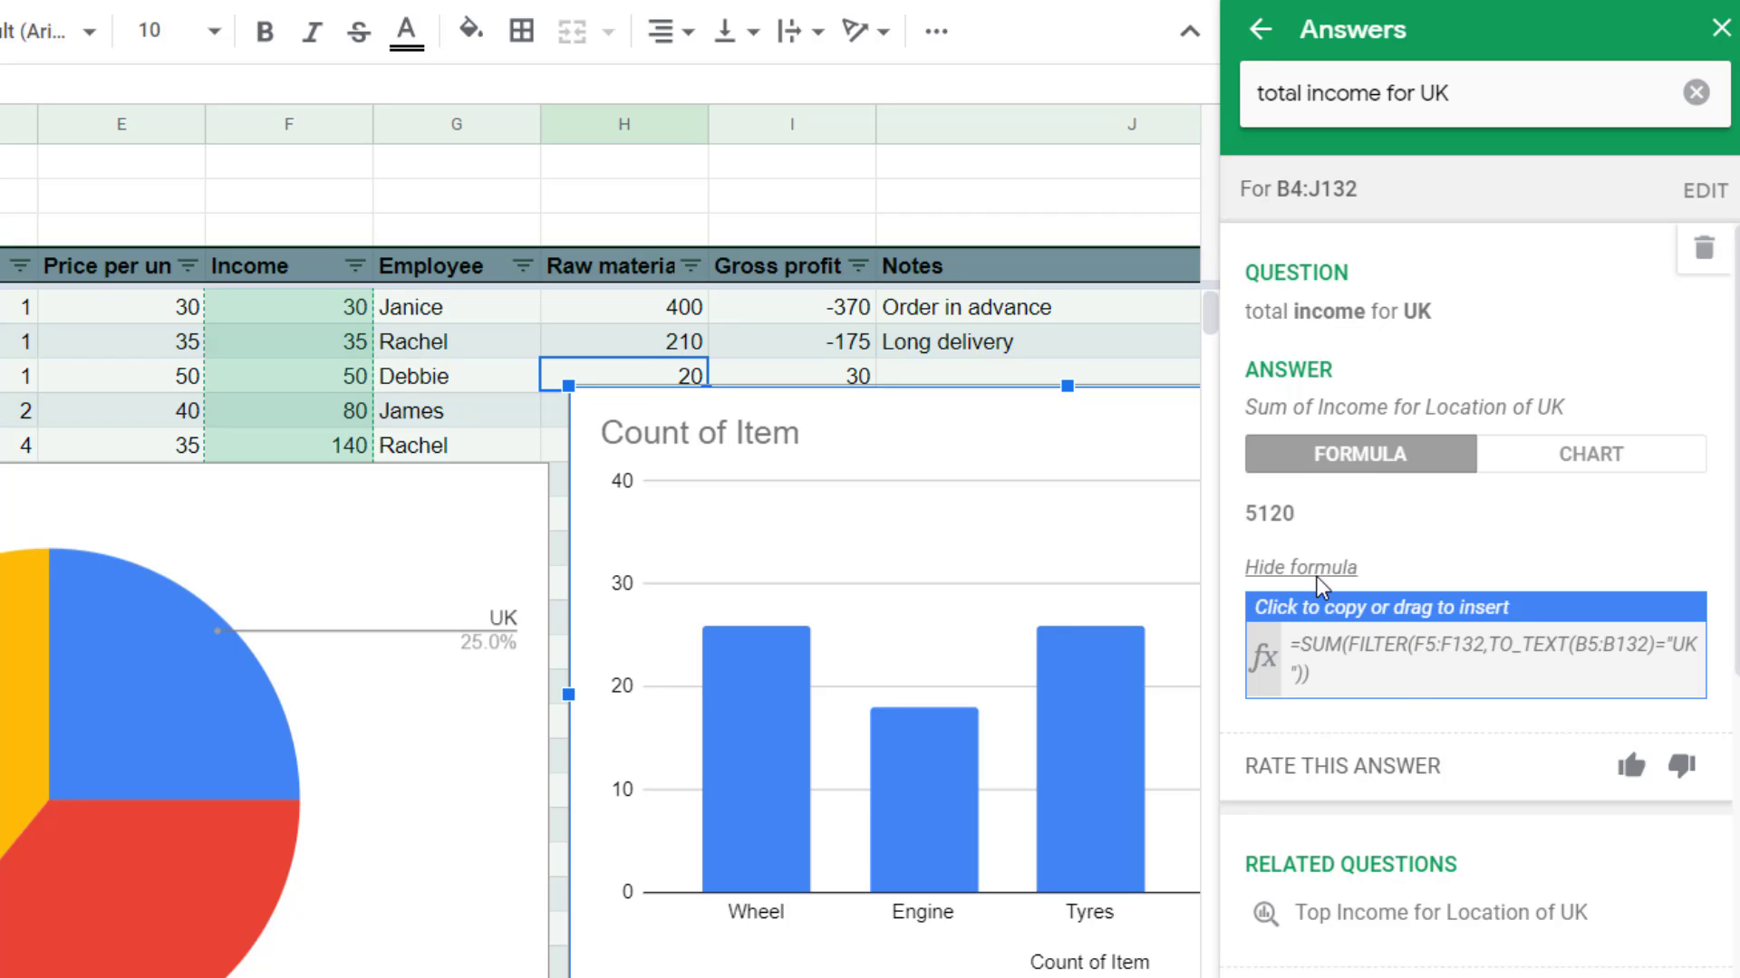
Ask 'lowest gross profit' and reveal its =MIN(I5:I132) formula giving -720
{"action": "left_click", "coordinate": [1400, 86]}
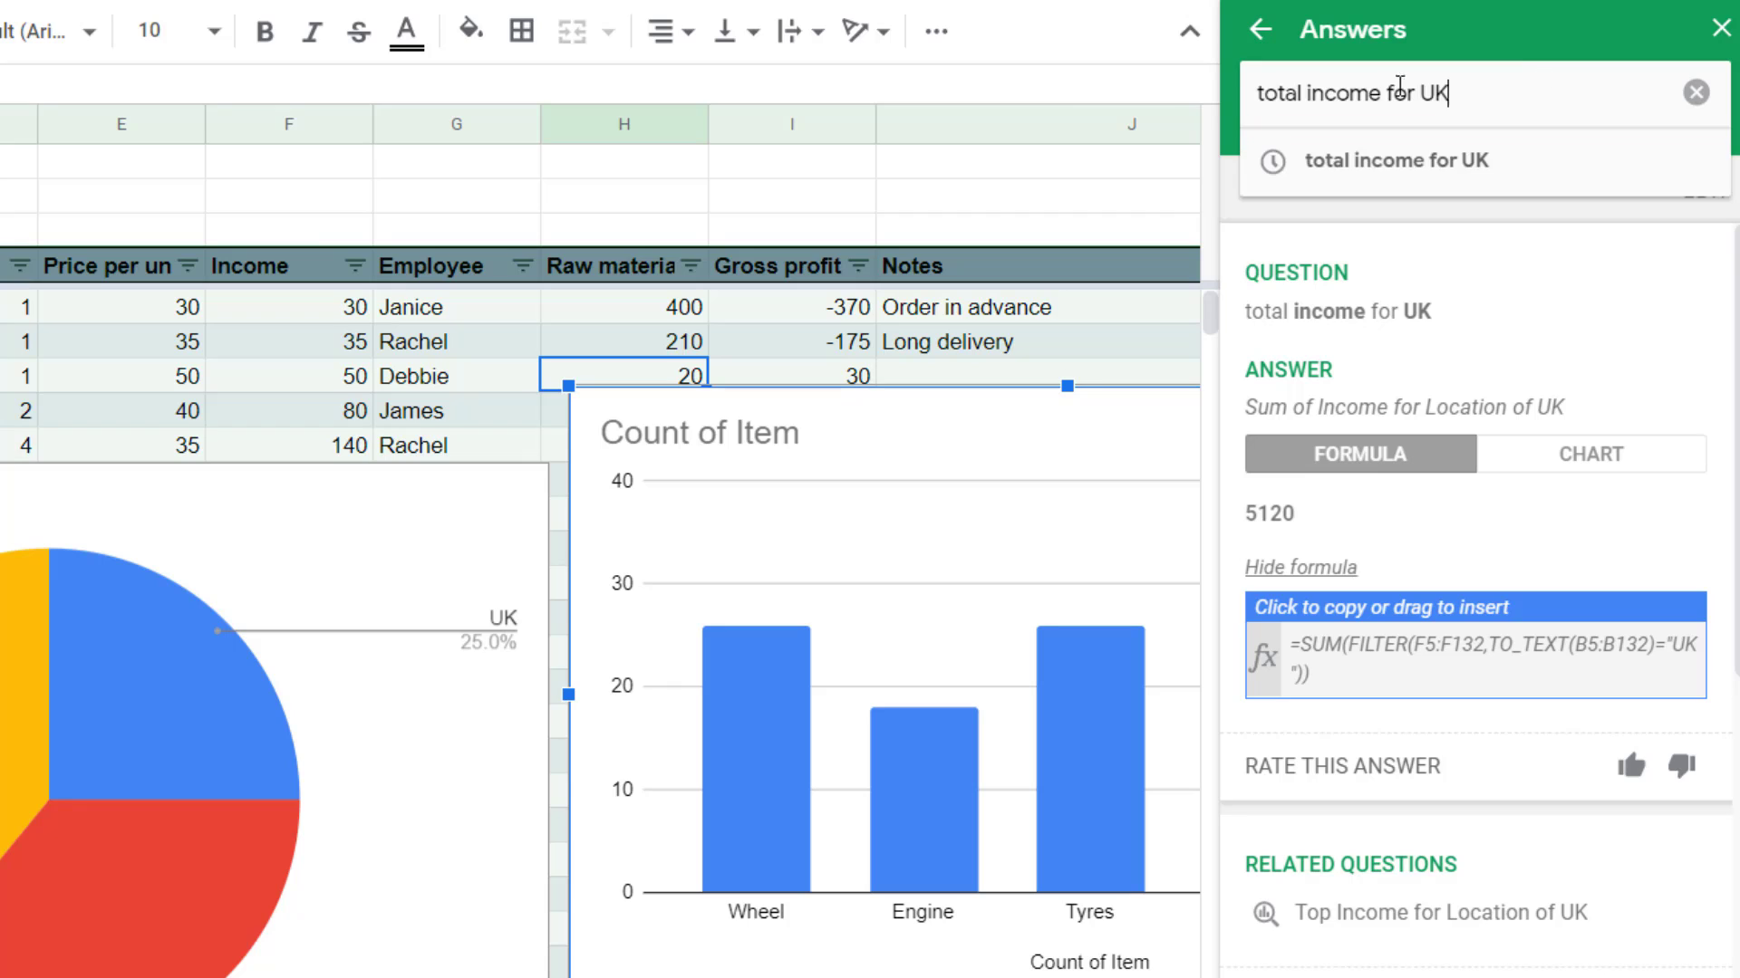
{"action": "triple_click", "coordinate": [1400, 86]}
{"action": "type", "text": "lowest "}
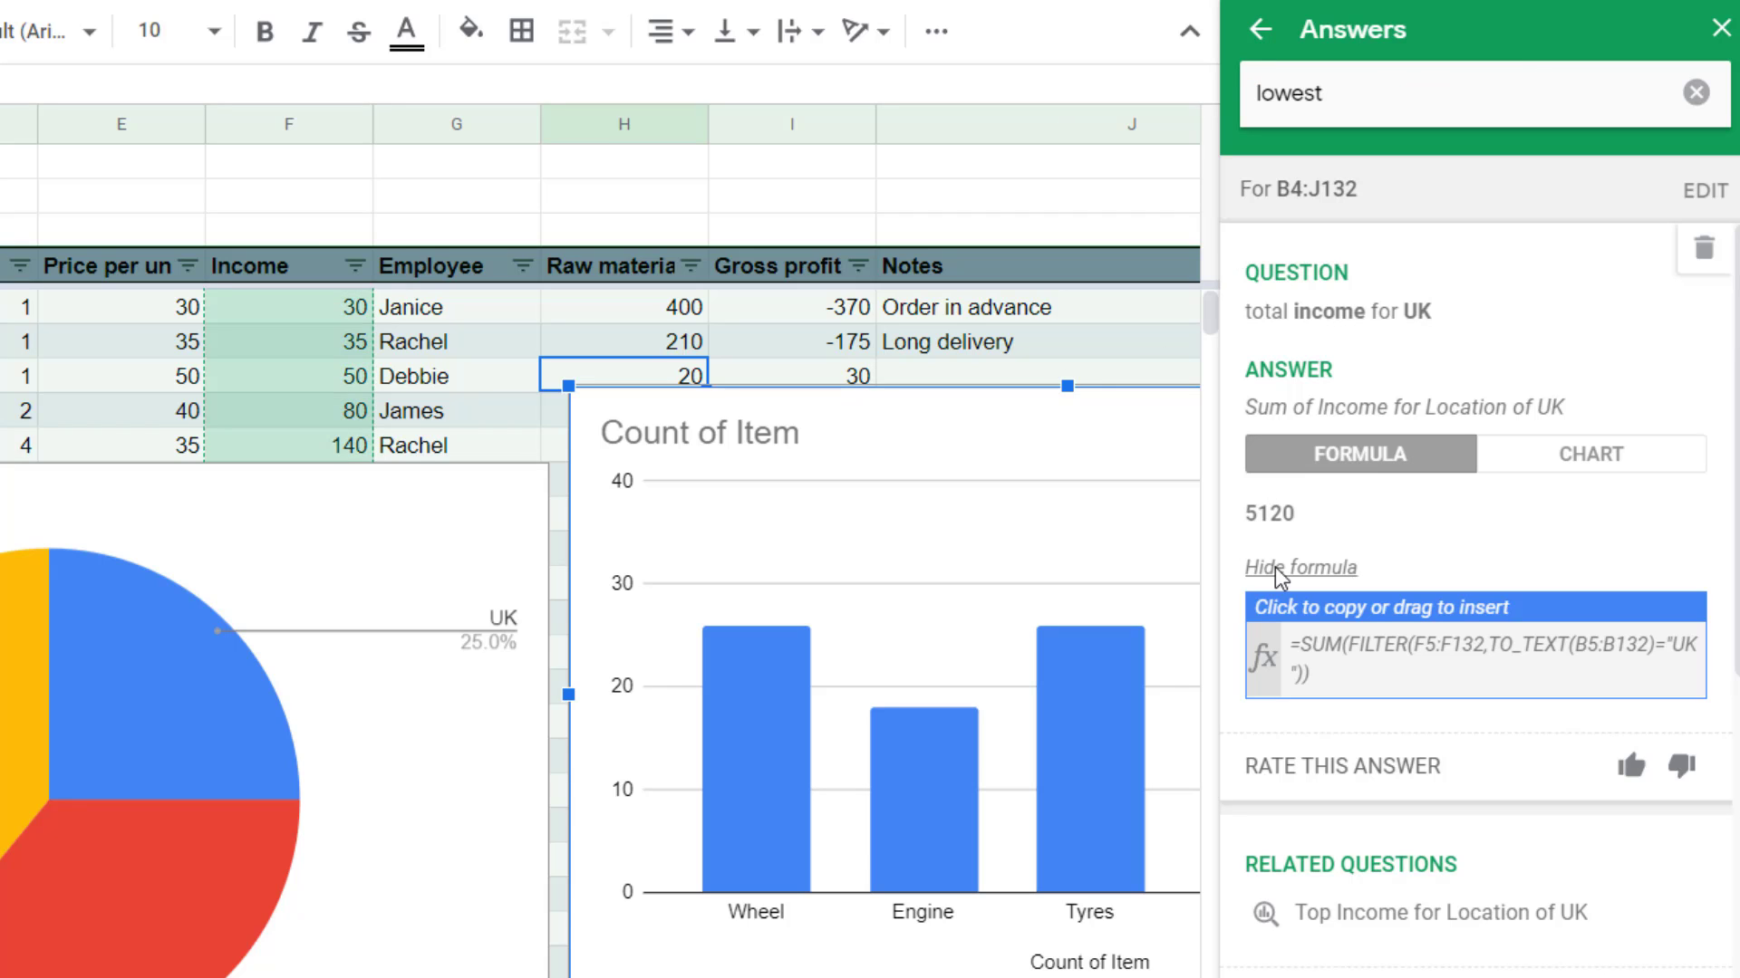
{"action": "type", "text": "gross "}
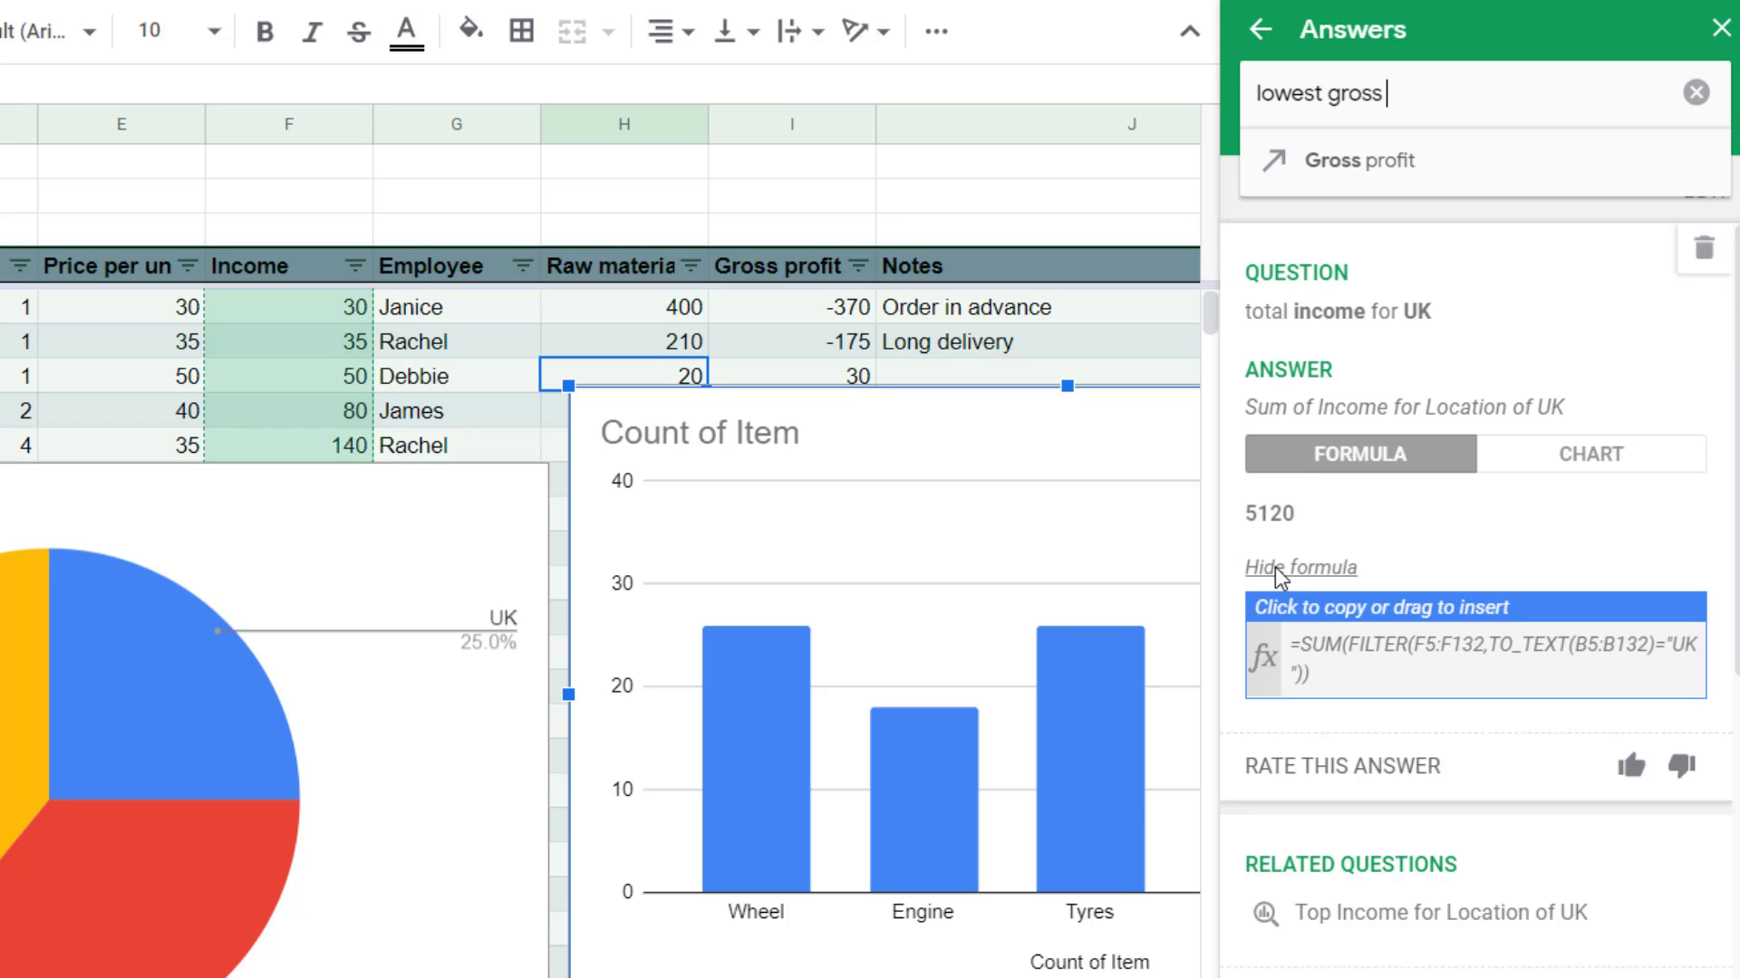
{"action": "type", "text": "profit"}
{"action": "key", "text": "Return"}
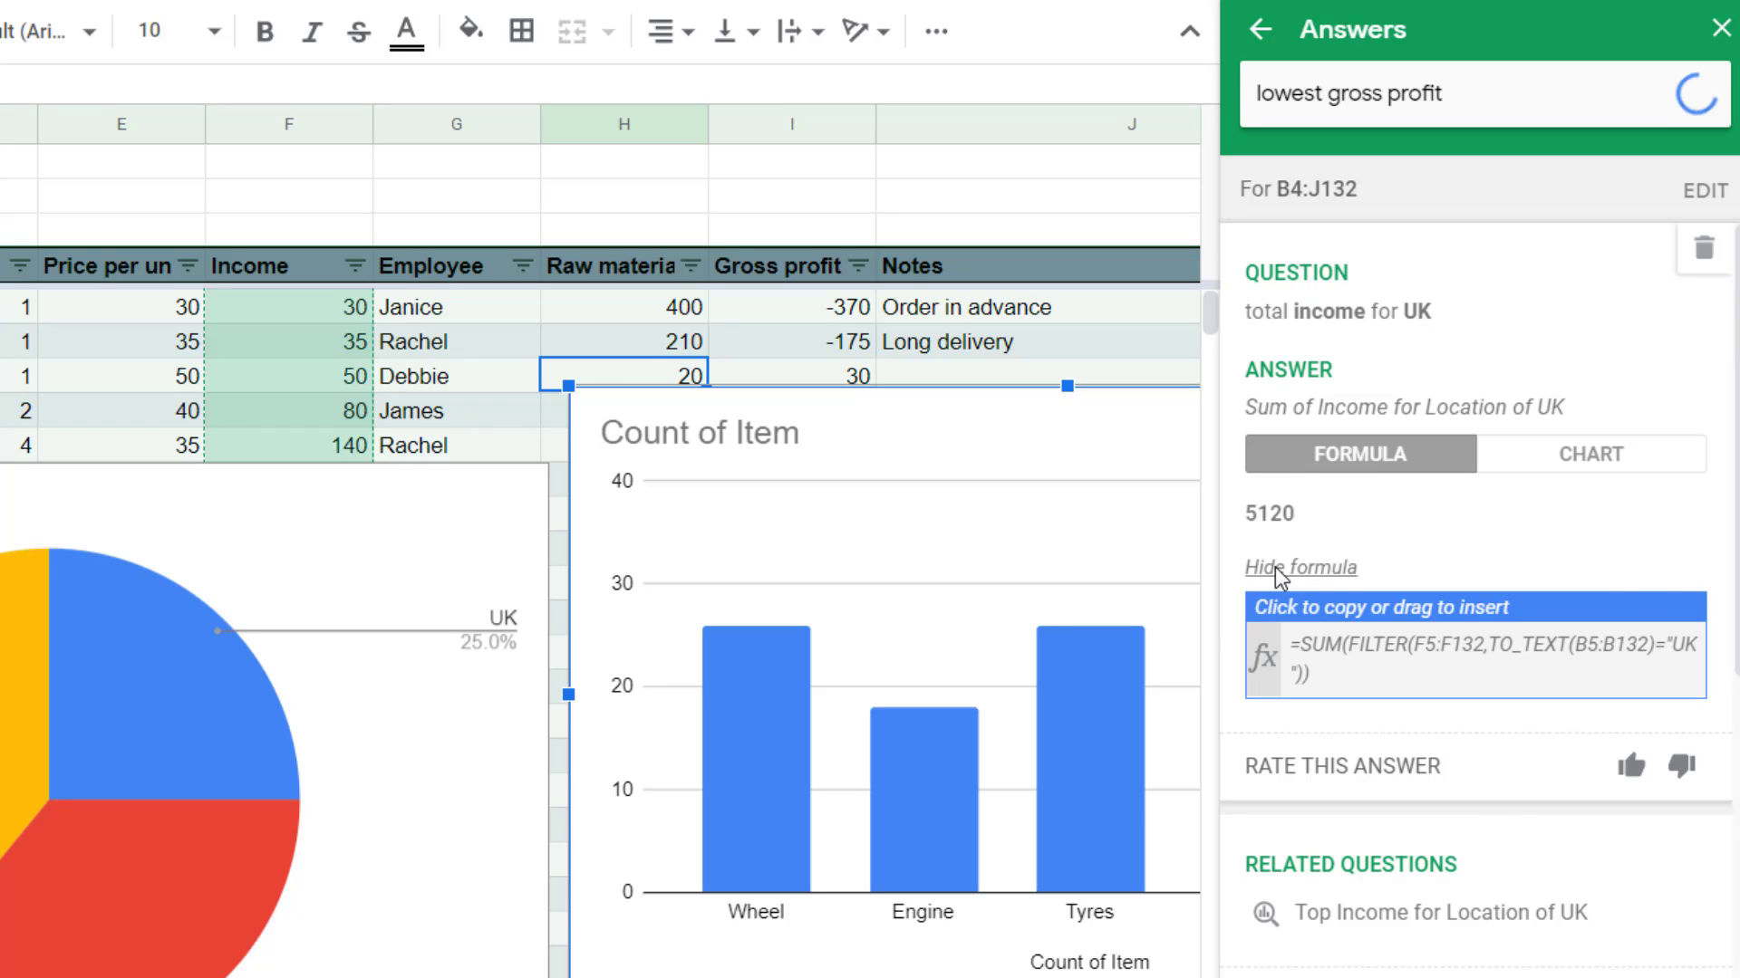
{"action": "left_click", "coordinate": [1318, 519]}
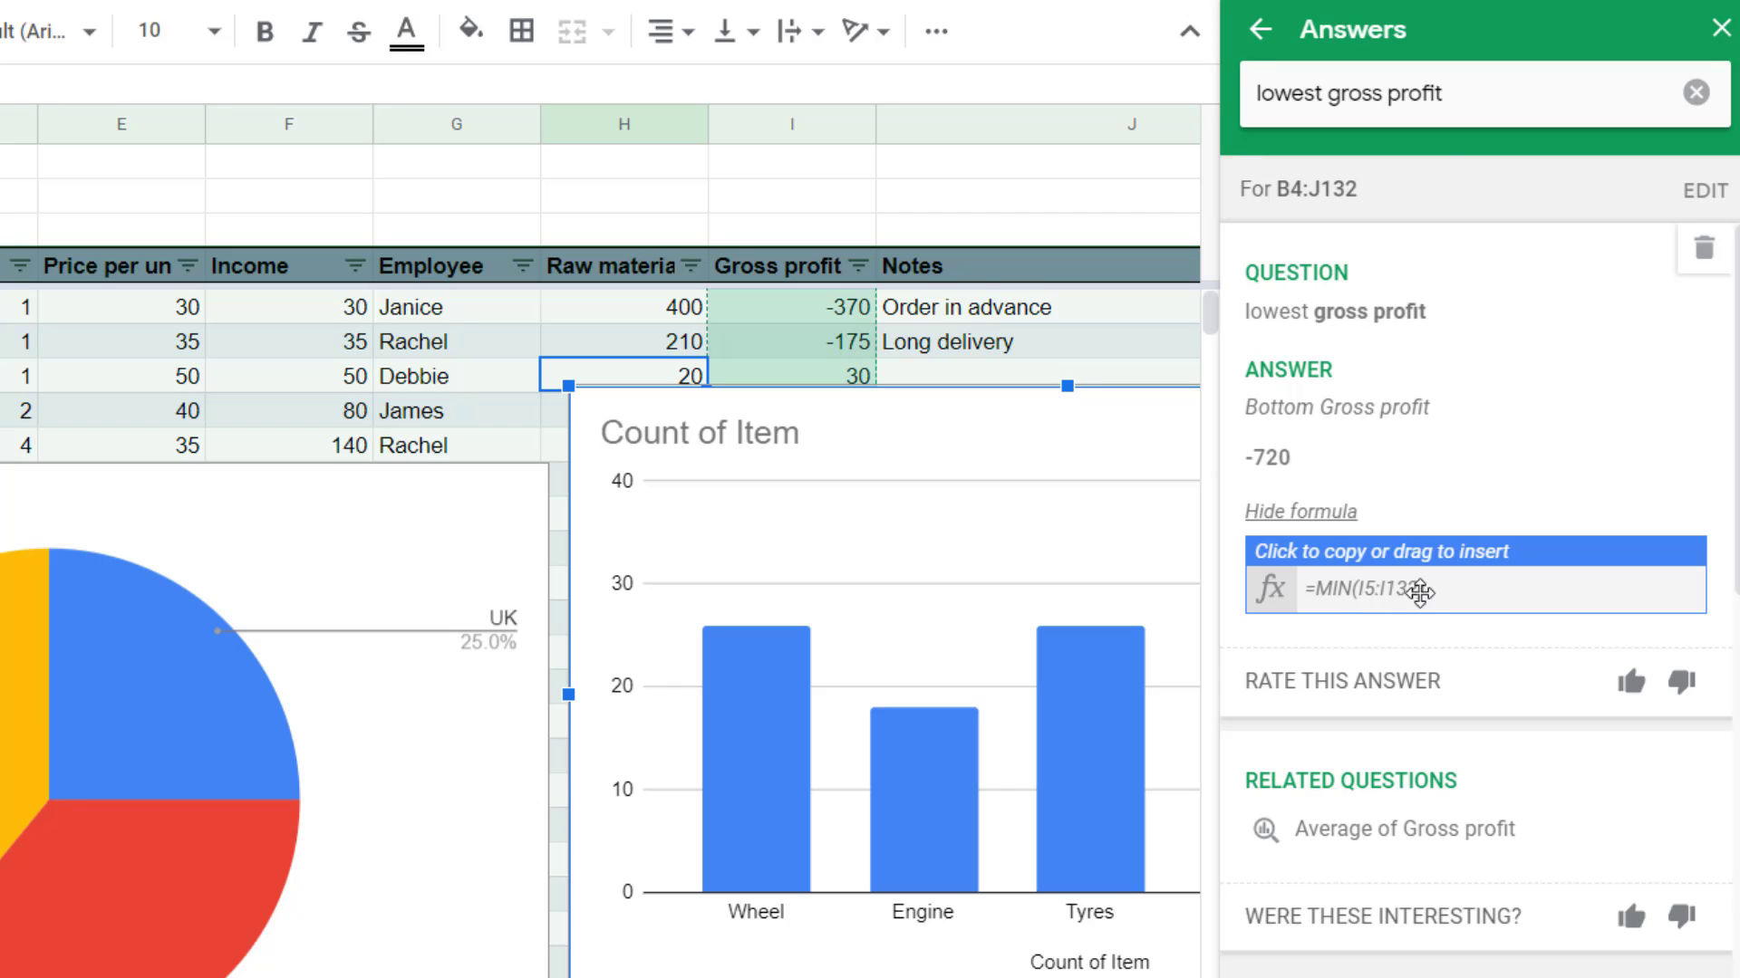
Replace the question with 'earliest date', which Explore cannot understand
{"action": "left_click", "coordinate": [1456, 97]}
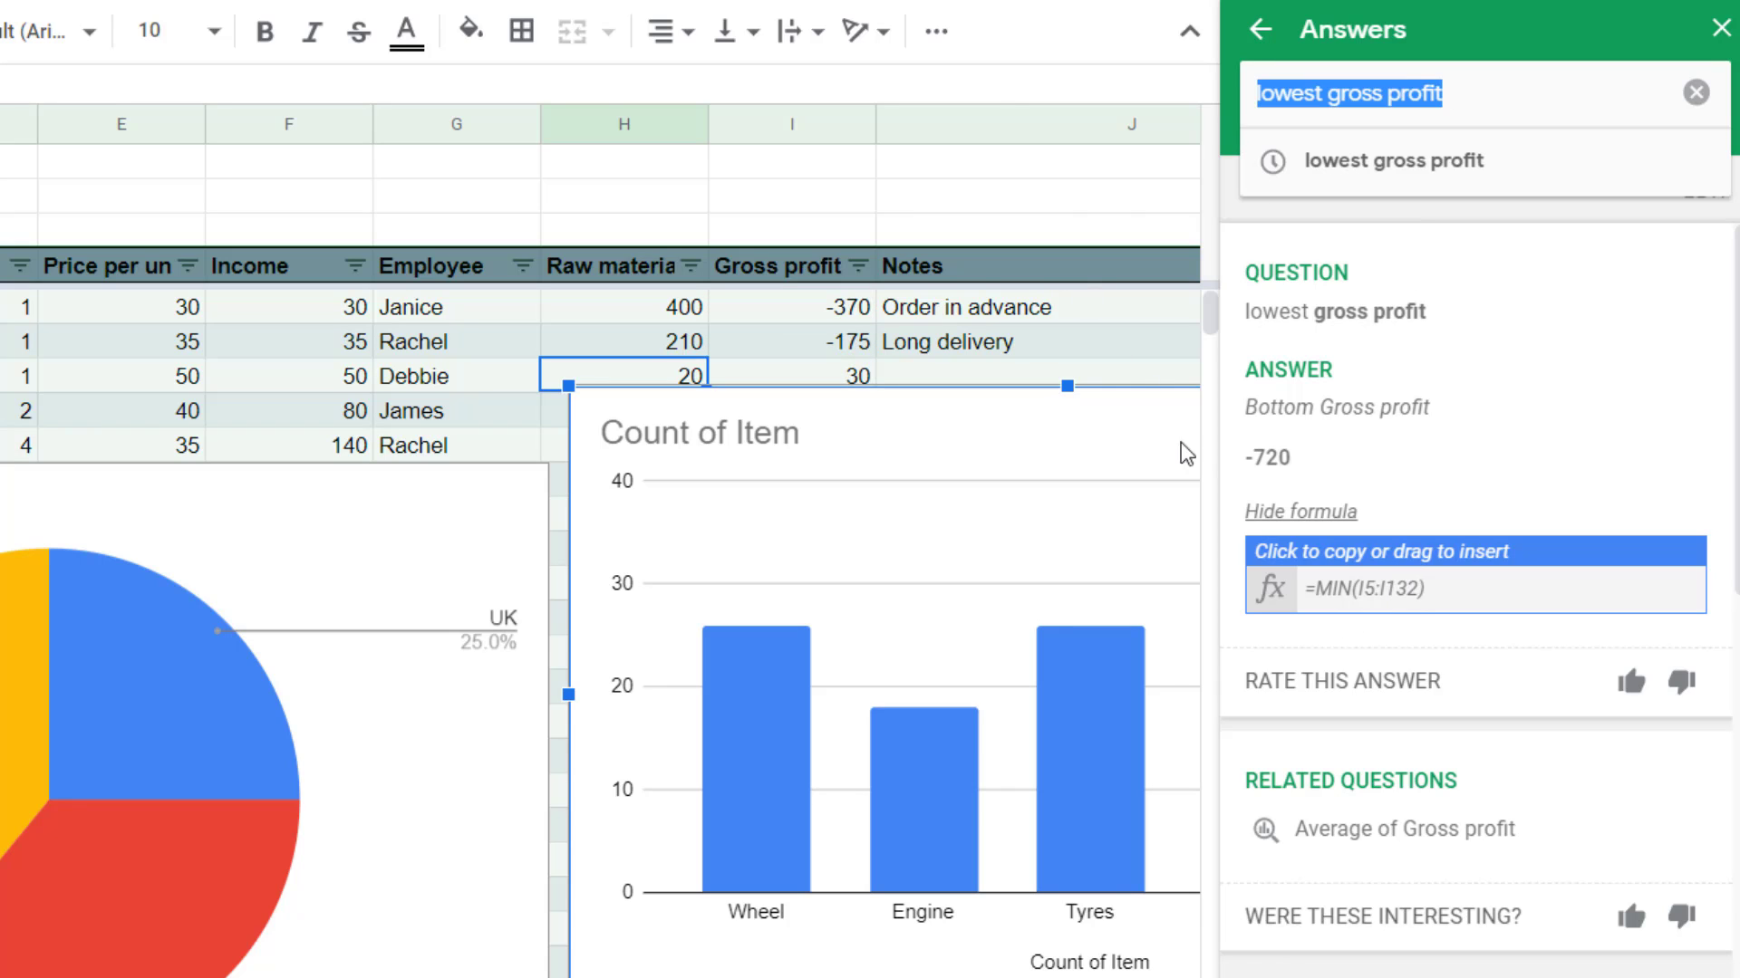
{"action": "type", "text": "earli"}
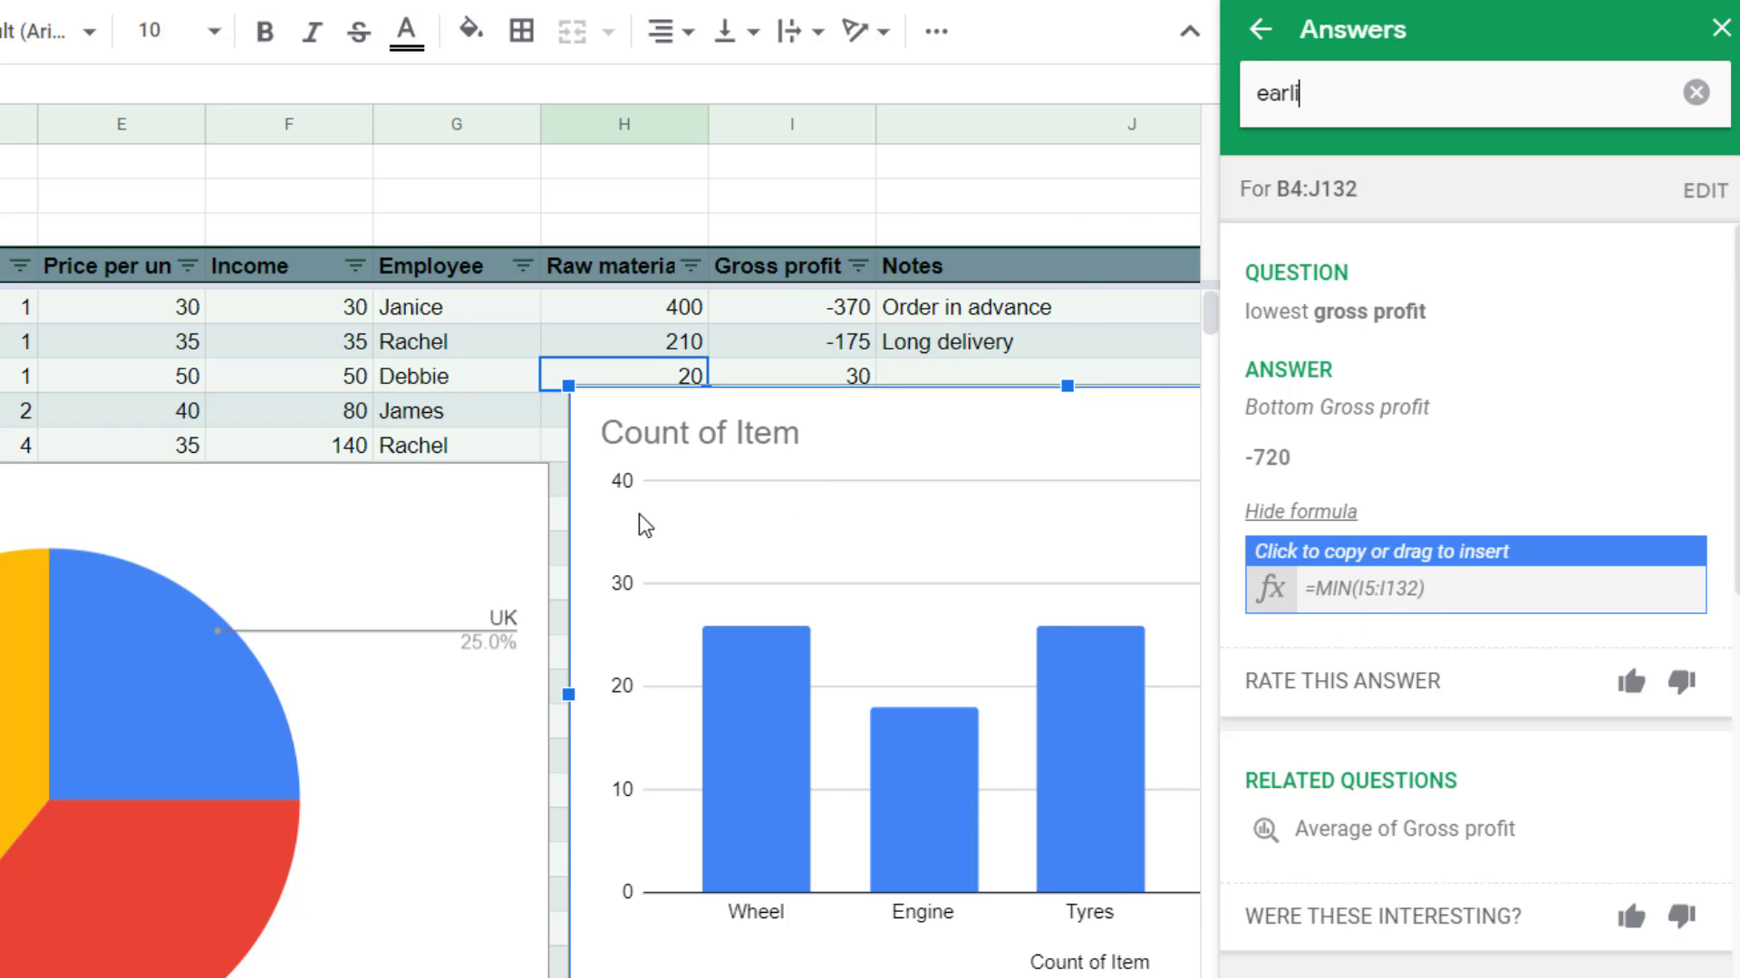
{"action": "type", "text": "est date"}
{"action": "key", "text": "Return"}
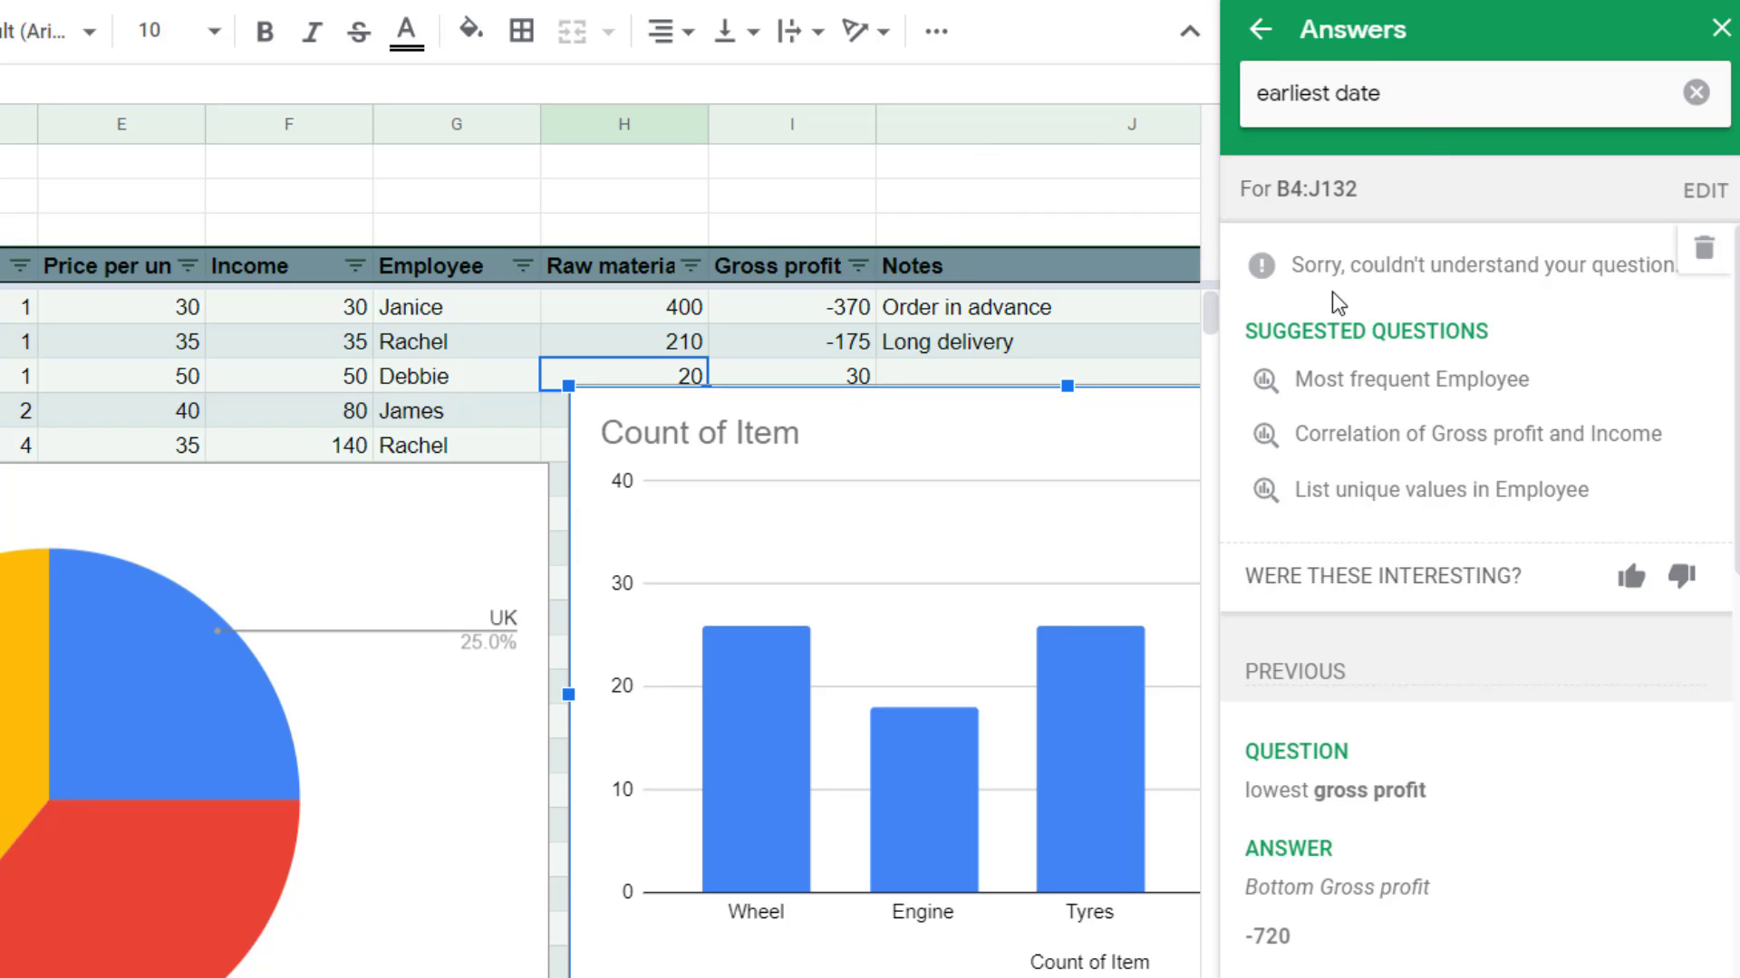
{"action": "left_click_drag", "start_coordinate": [1391, 98], "coordinate": [1253, 95]}
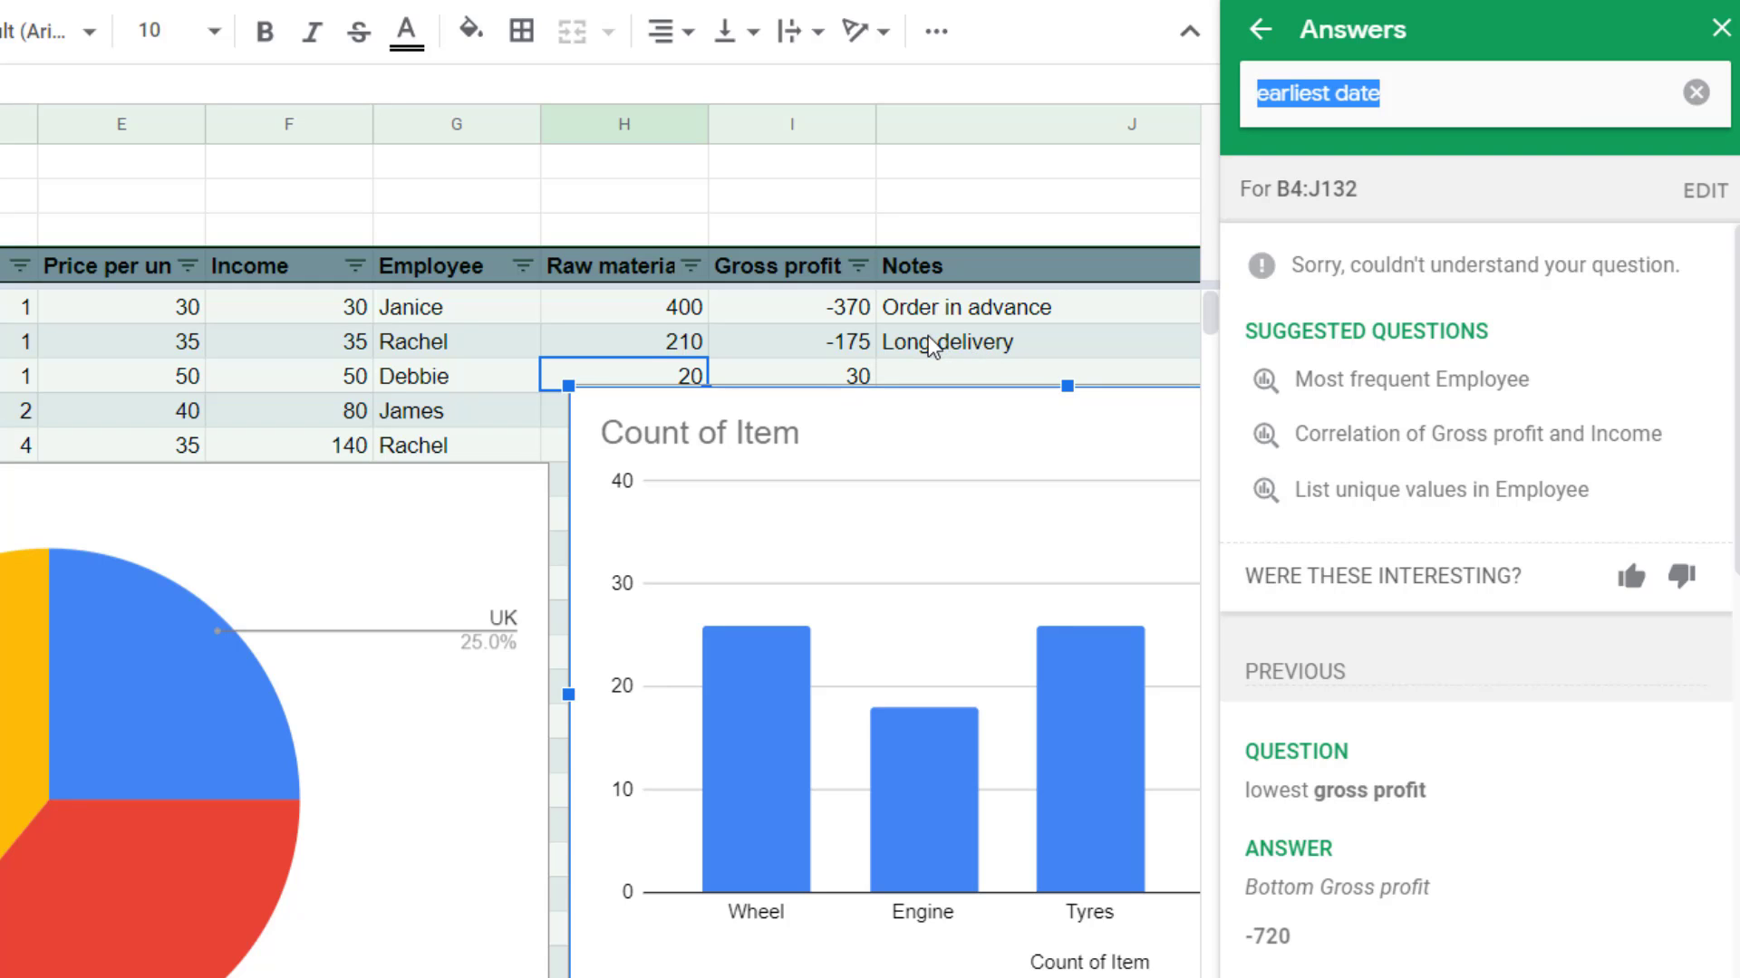
Ask 'sales for united kingdom', then use the suggested 'Item for Location of UK' question
{"action": "scroll", "coordinate": [546, 509], "scroll_direction": "down", "scroll_amount": 10}
{"action": "key", "text": "BackSpace"}
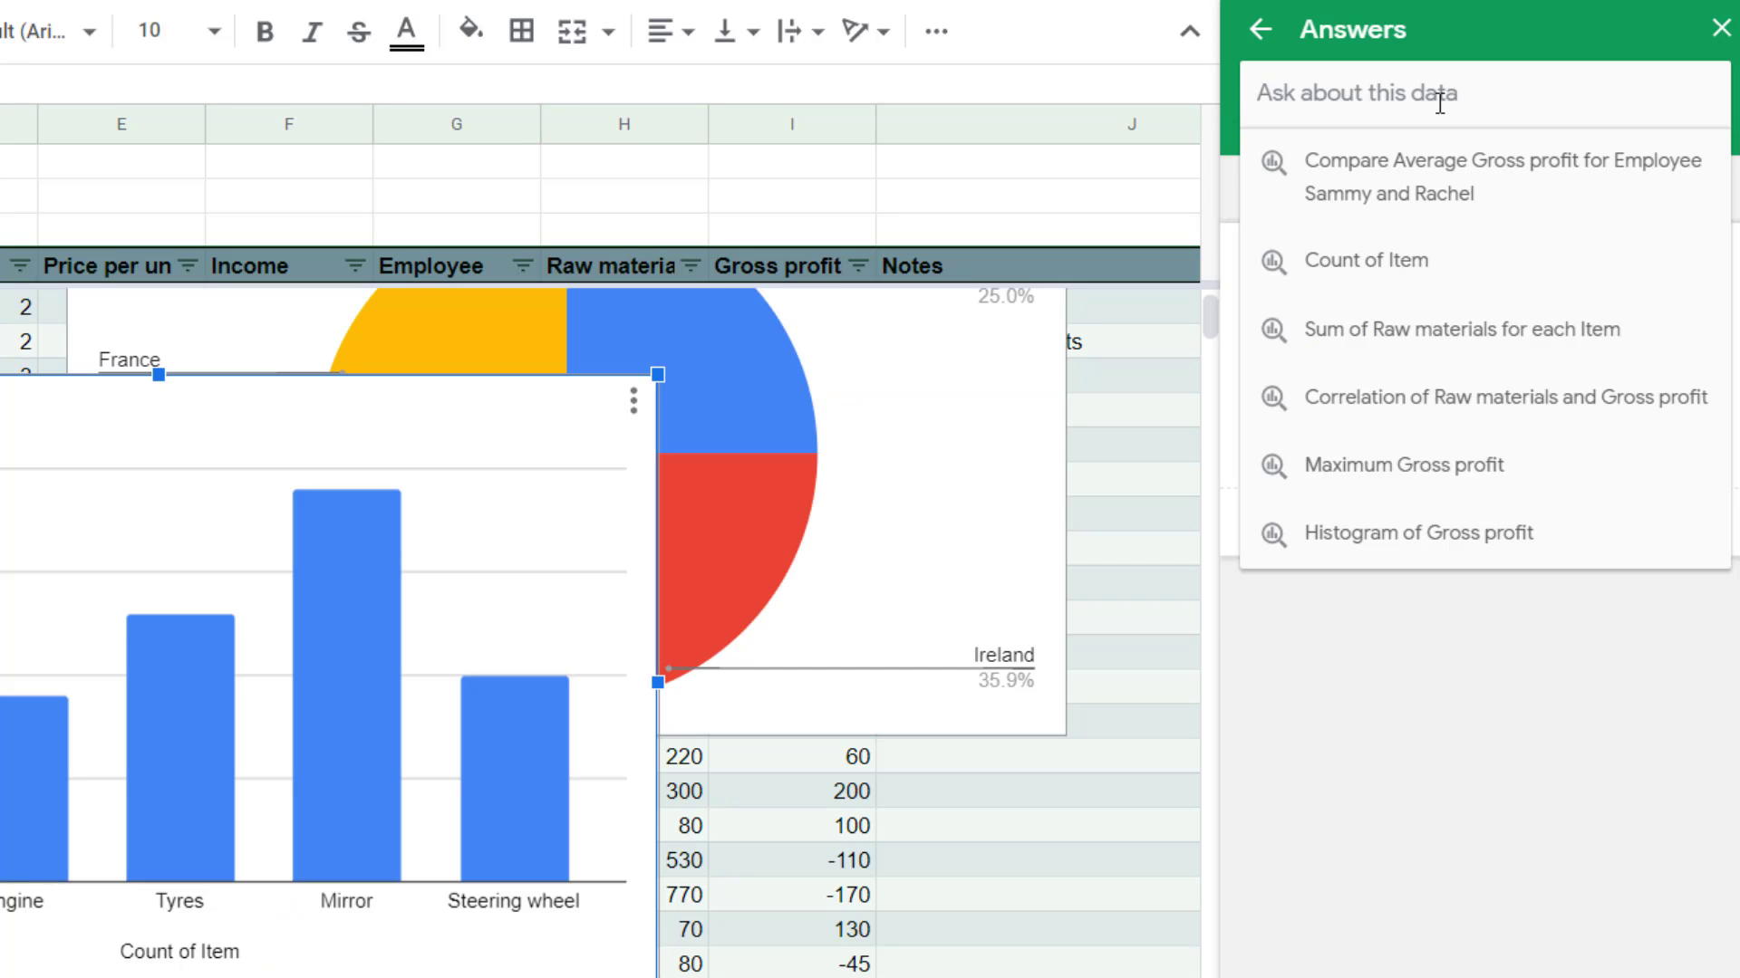
{"action": "type", "text": "sales "}
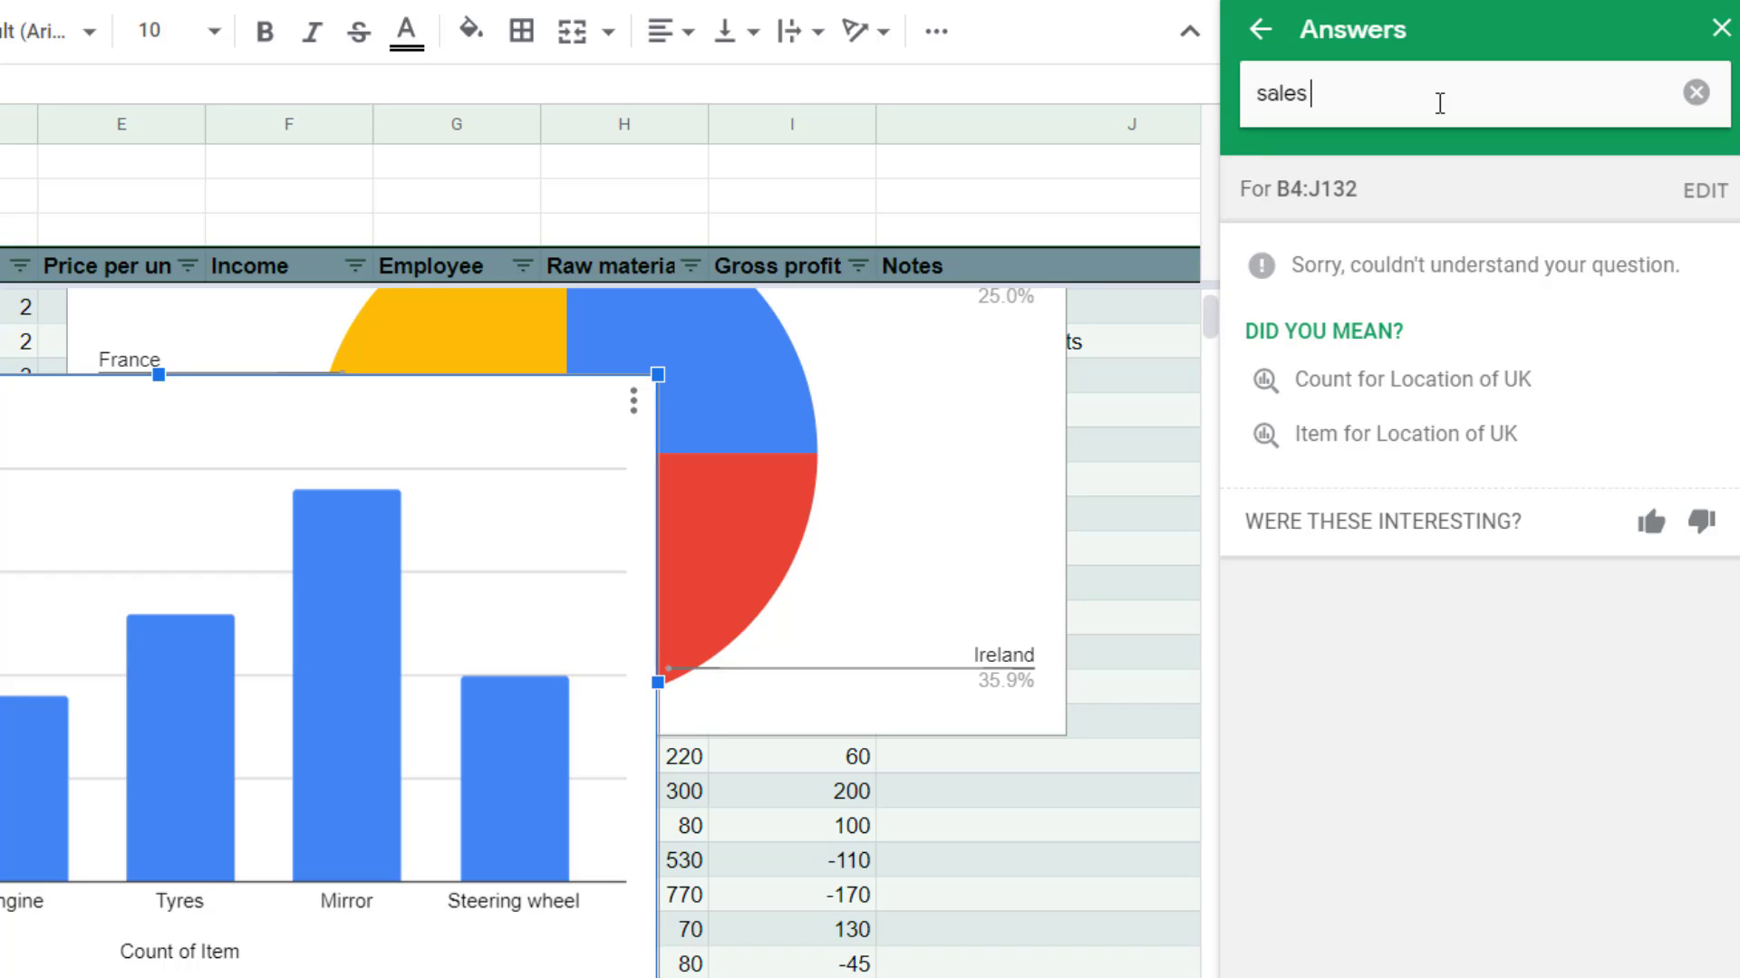
{"action": "type", "text": "for united kingdom"}
{"action": "key", "text": "Return"}
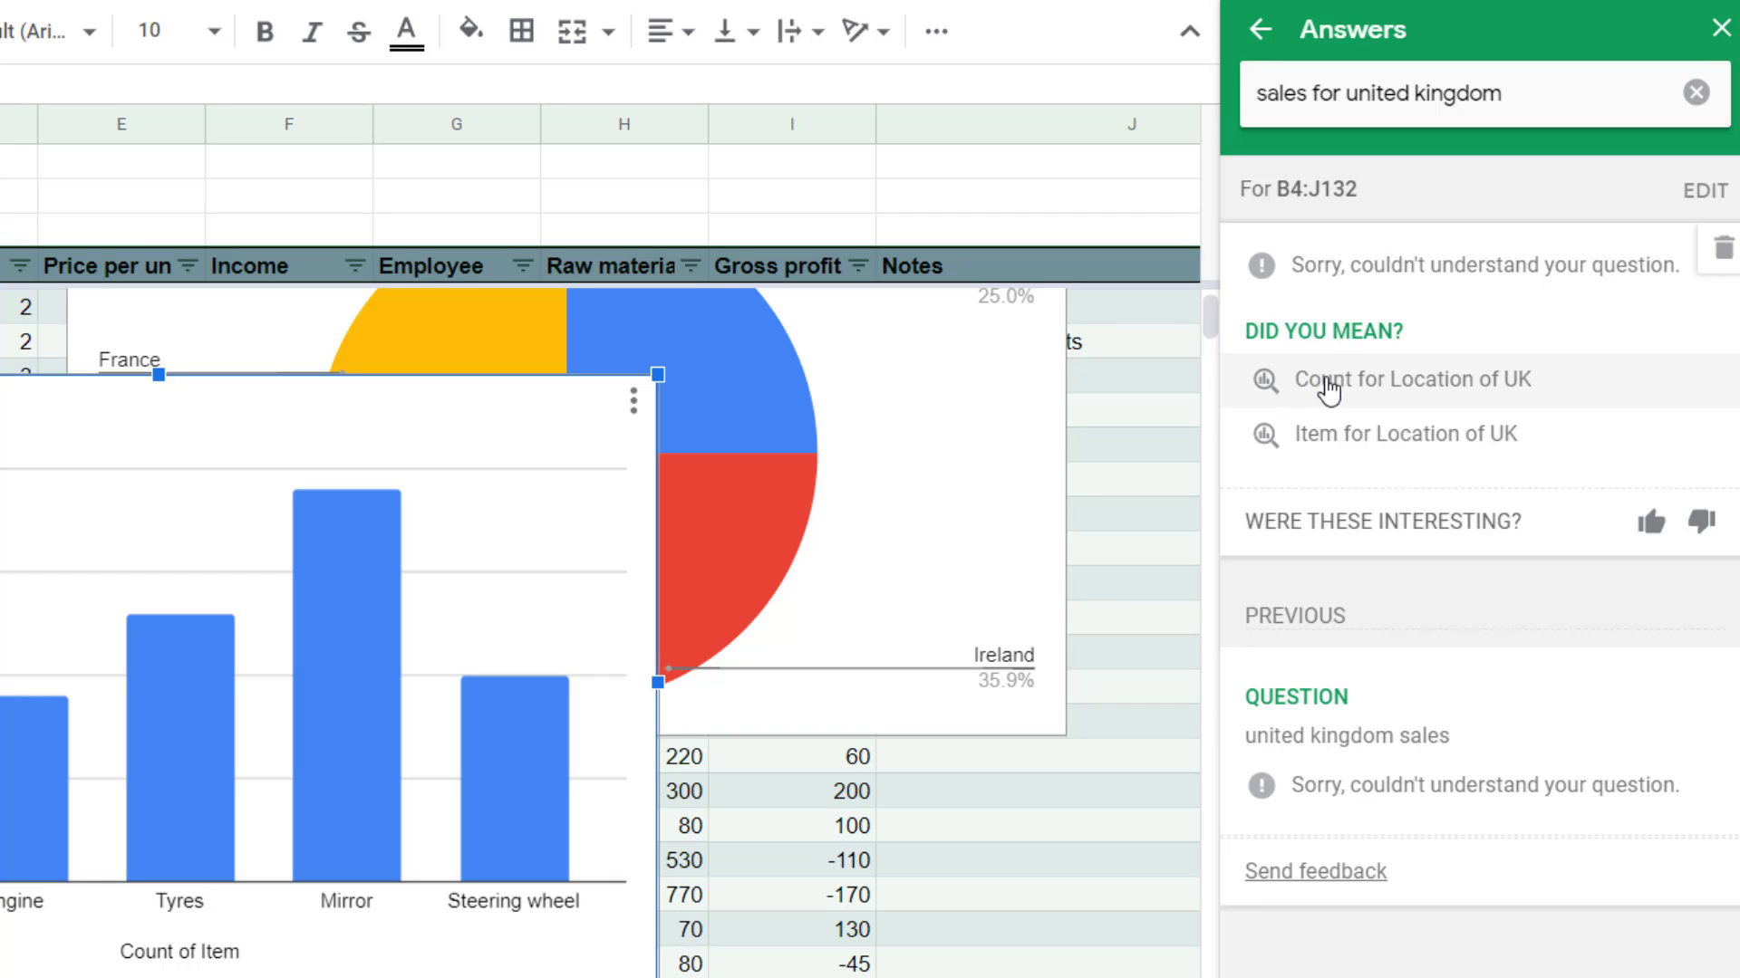
{"action": "left_click", "coordinate": [1435, 444]}
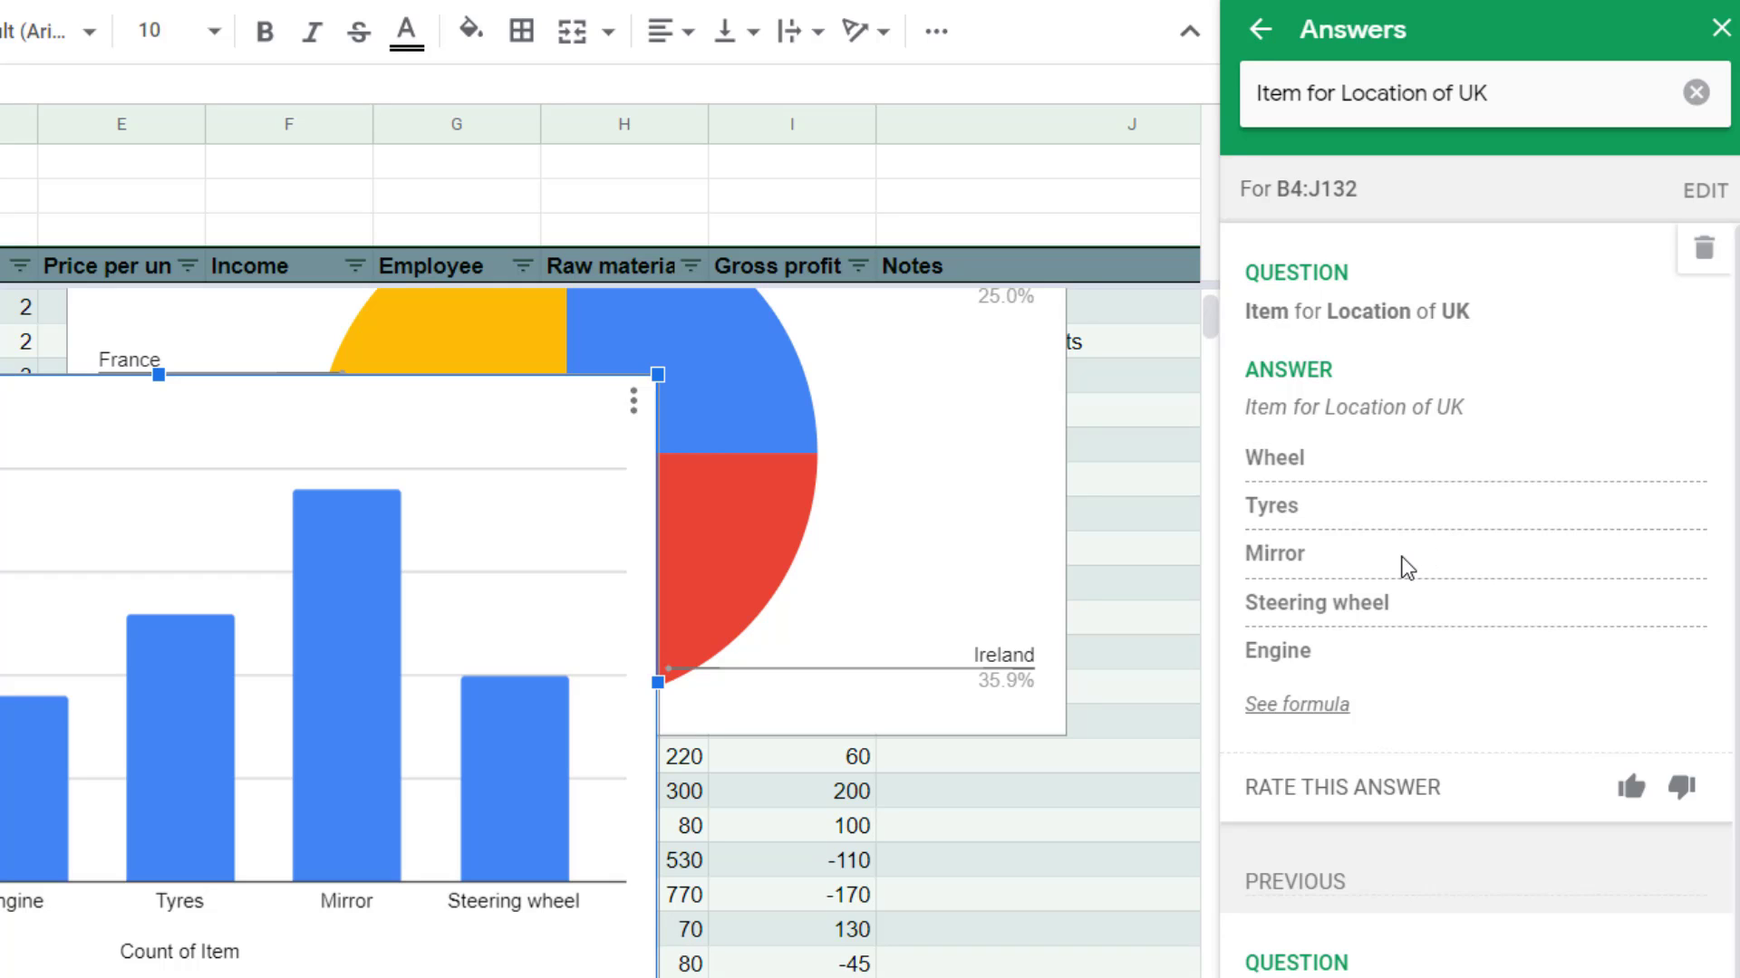
{"action": "scroll", "coordinate": [1413, 589], "scroll_direction": "down", "scroll_amount": 3}
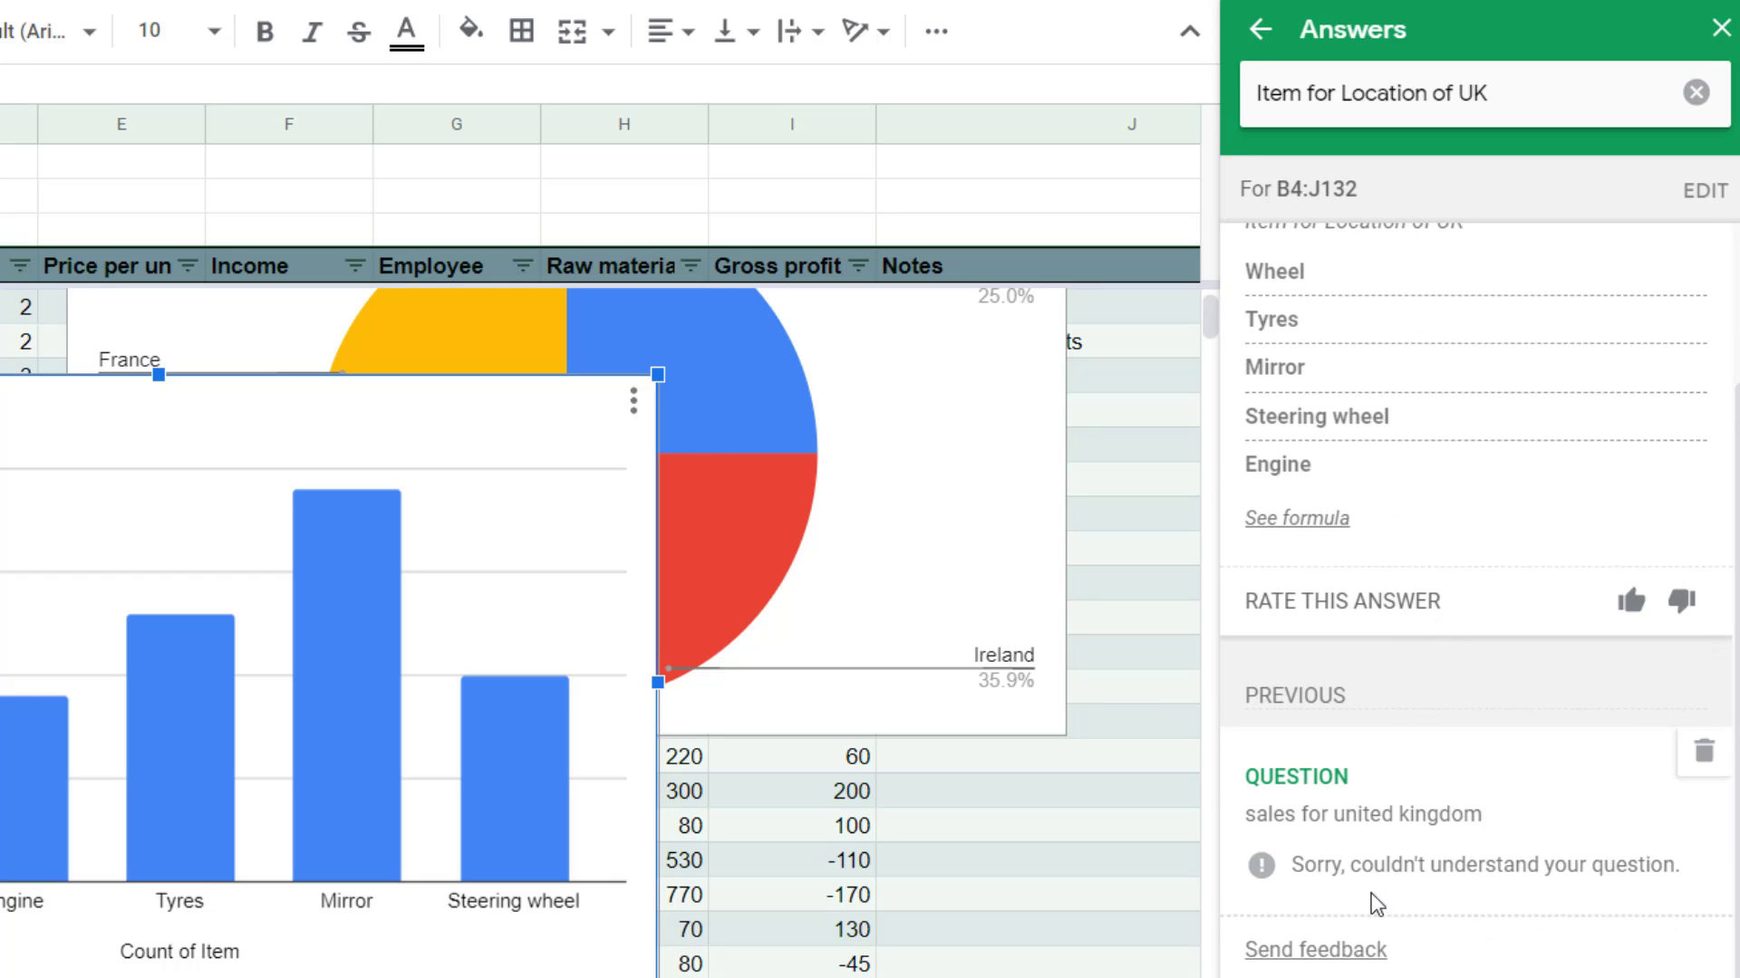